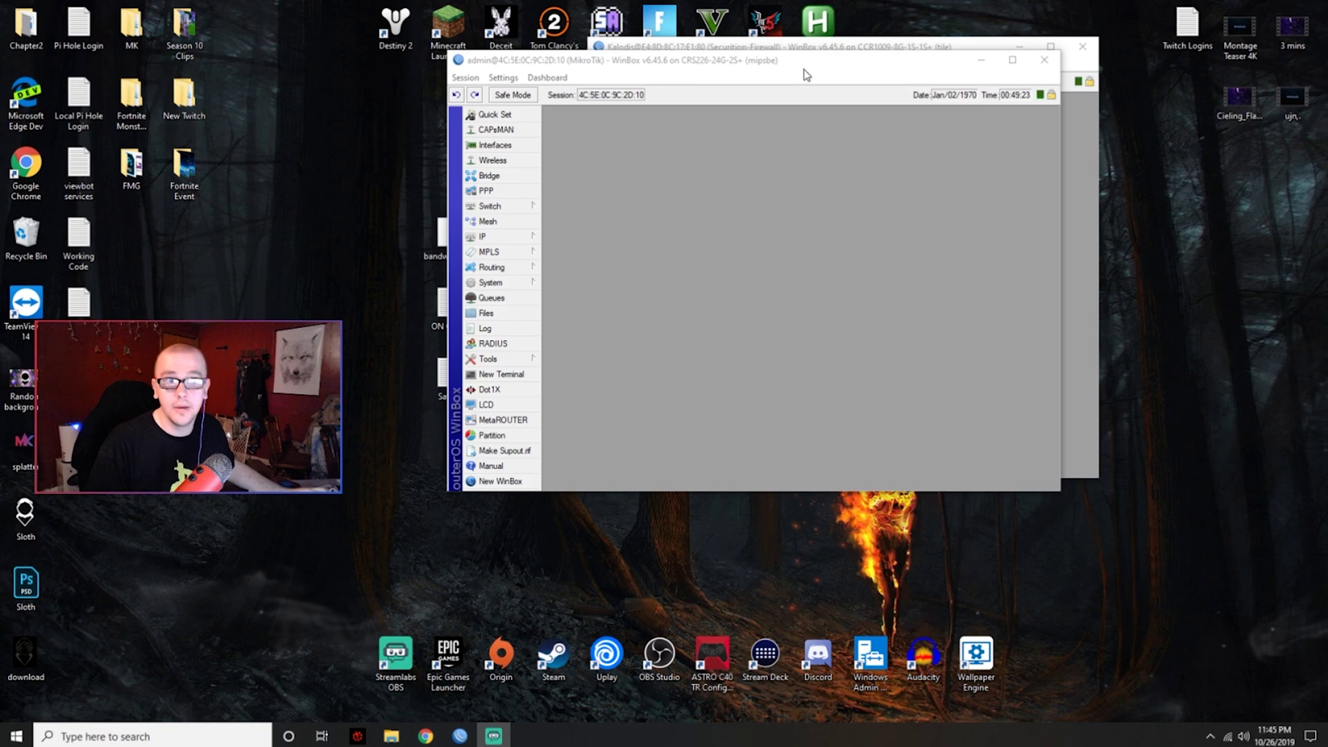
- Minimize the CRS226 switch session and enlarge the CCR1009 firewall session's window to fill the free desktop area
left_click_drag(806, 66, 764, 153)
left_click_drag(779, 52, 710, 110)
left_click(469, 147)
left_click_drag(470, 146, 470, 121)
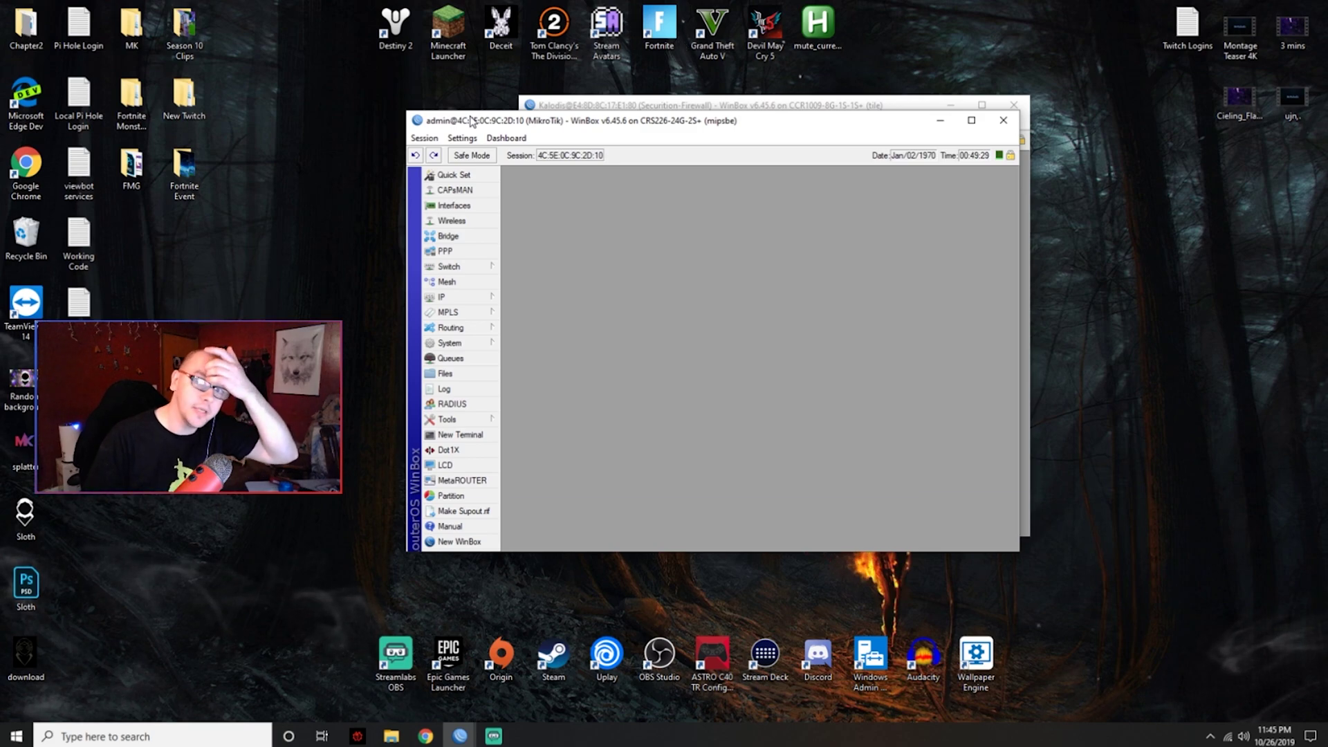
left_click(946, 123)
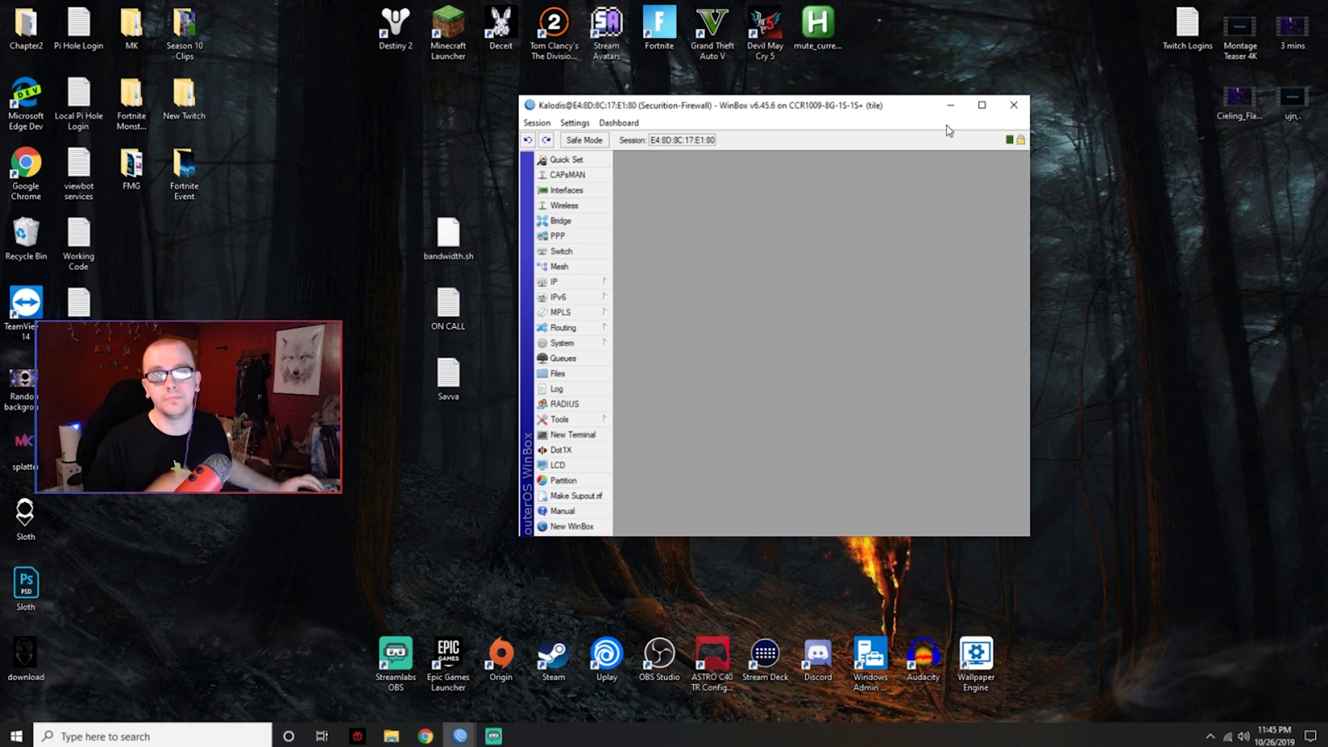
left_click_drag(806, 107, 634, 15)
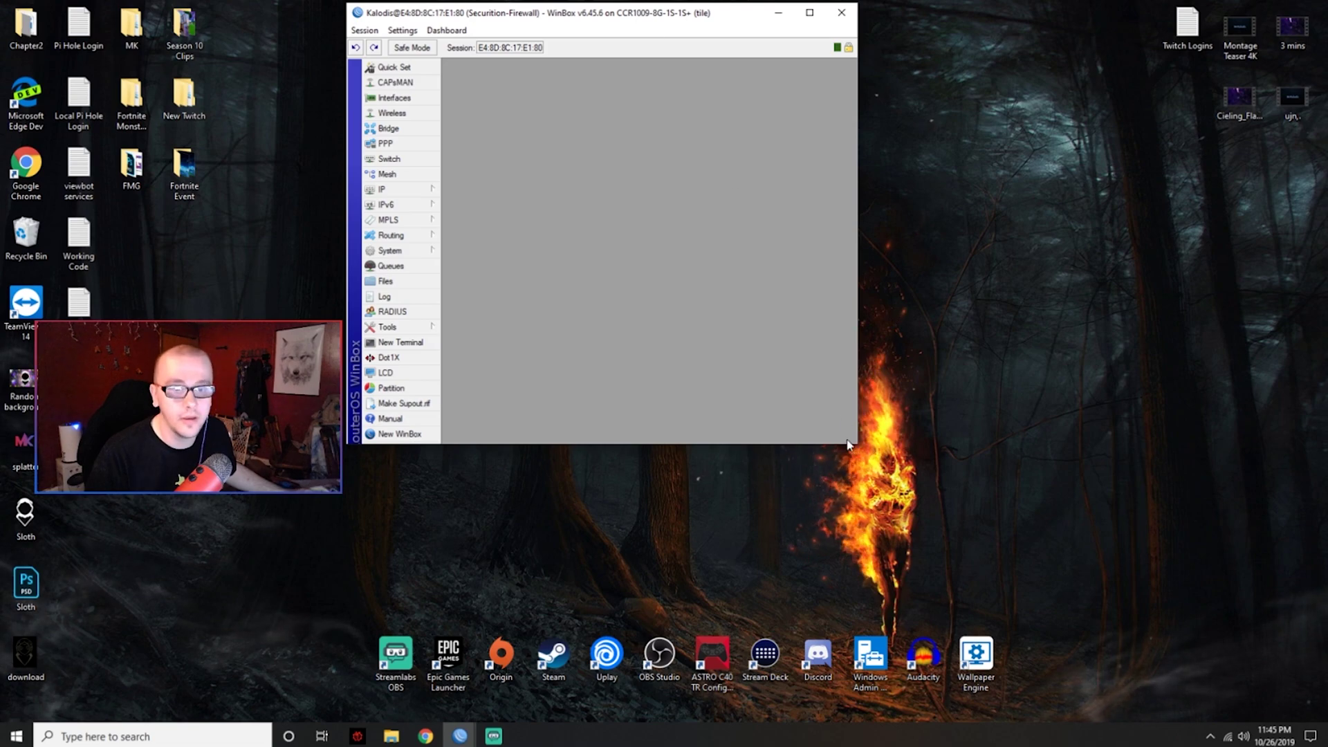
left_click_drag(858, 447, 1327, 723)
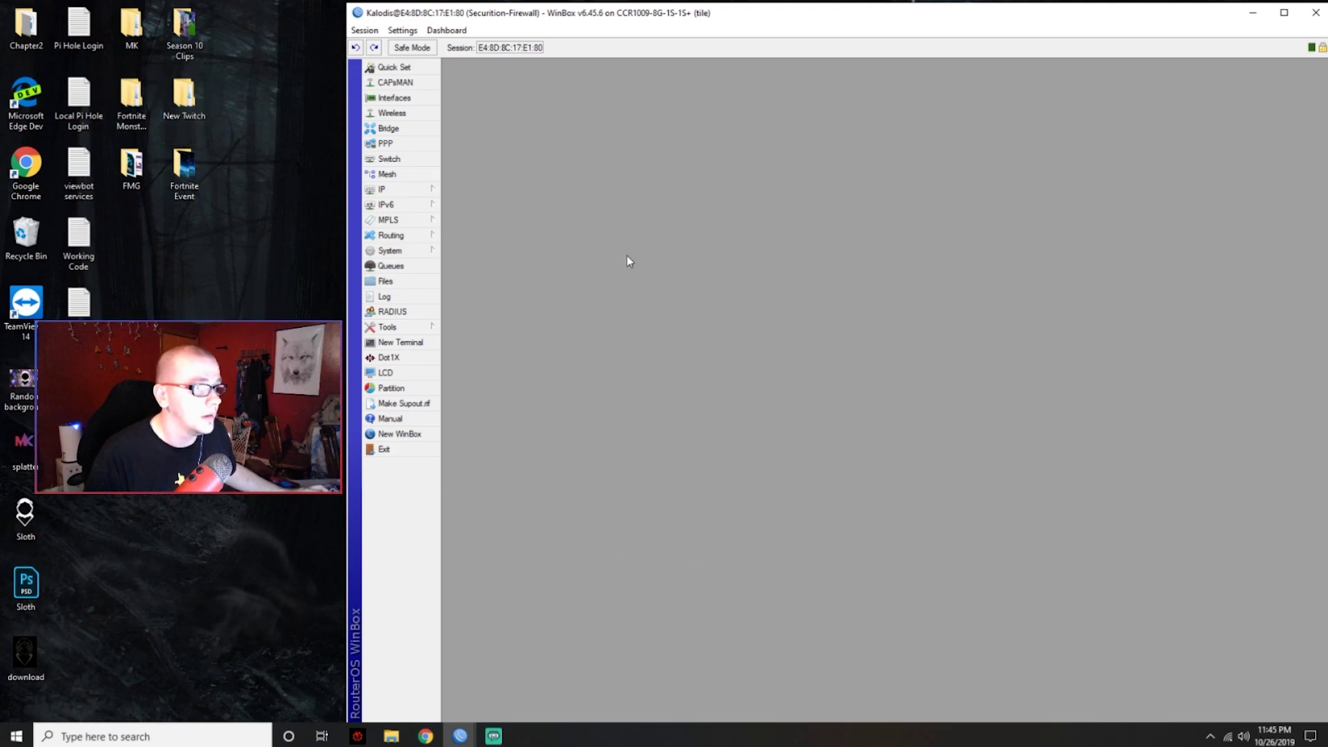
- Examine the router's interface list, checking eth1 (Uplink), eth2 and eth3, and close the list
left_click(393, 97)
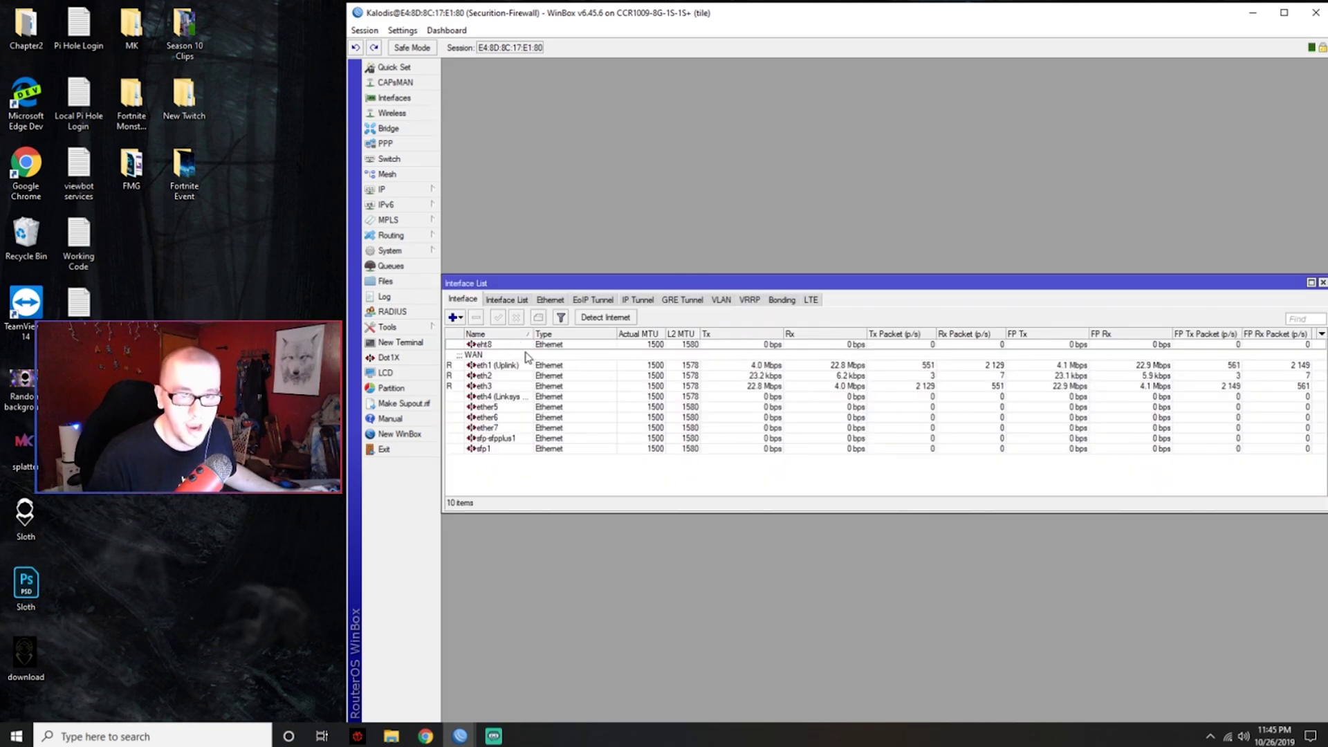
left_click(509, 363)
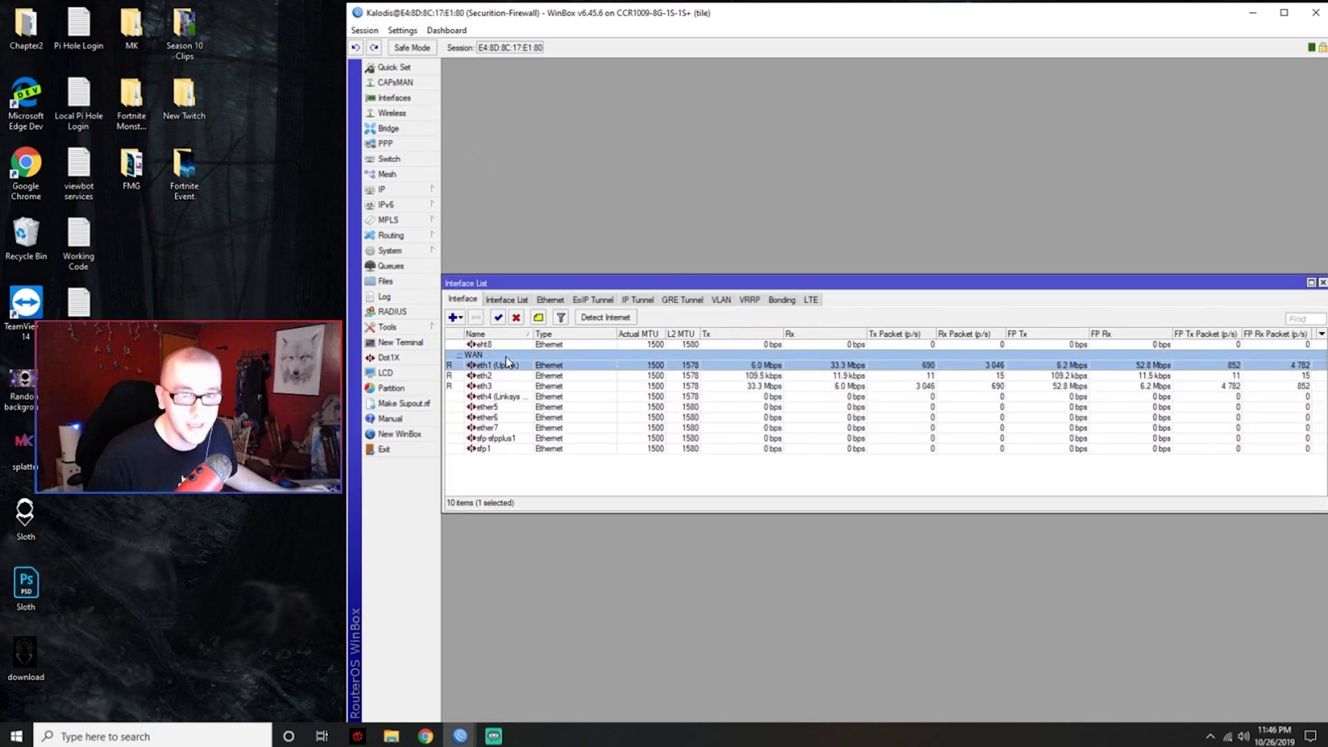
left_click(501, 377)
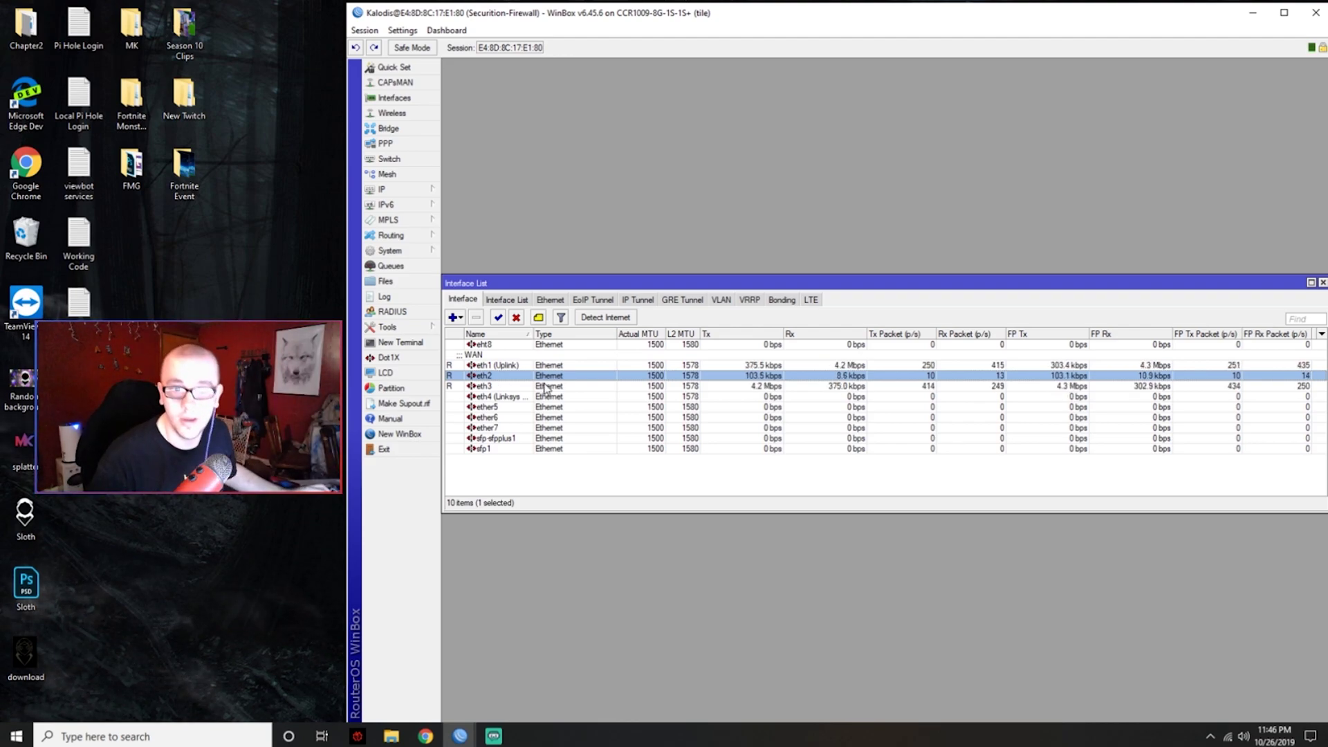
left_click(545, 387)
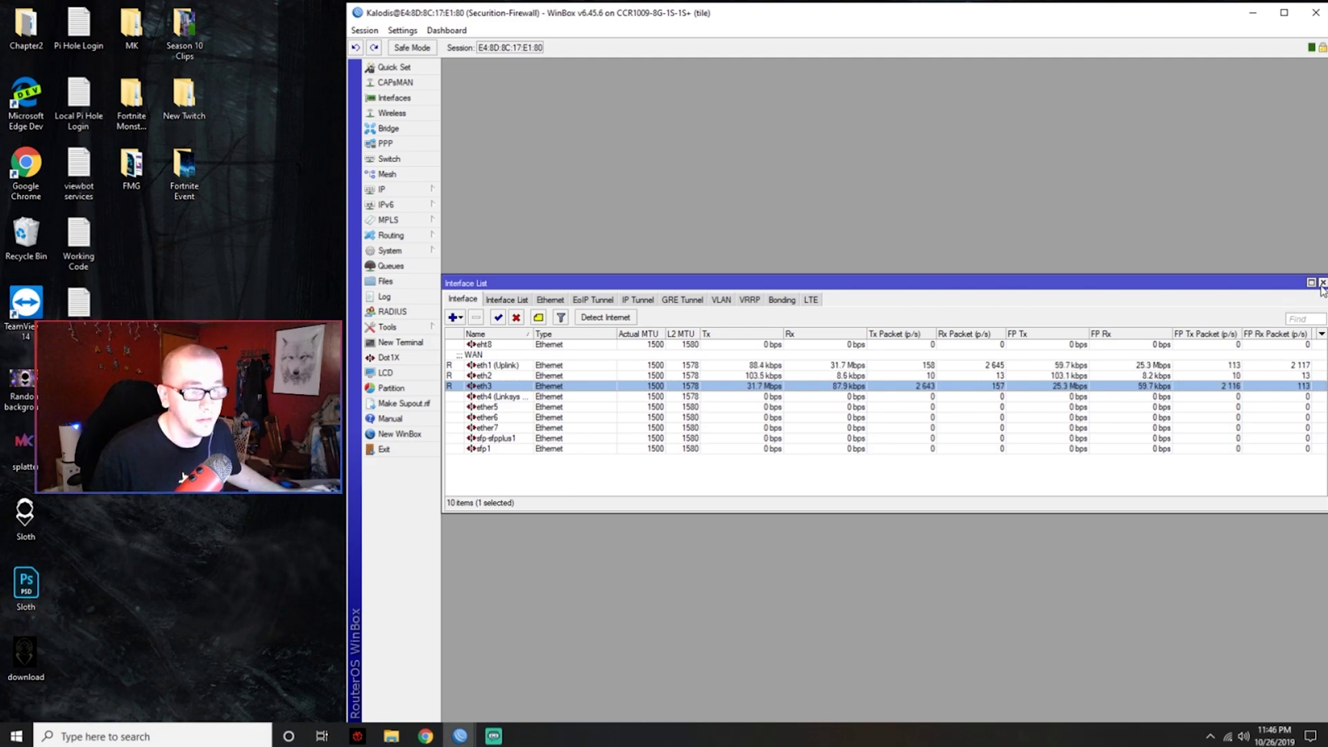
left_click(1323, 283)
- Create a new entry in the router's IP address list with the address 10.20.1.1/24
left_click(384, 189)
left_click(473, 221)
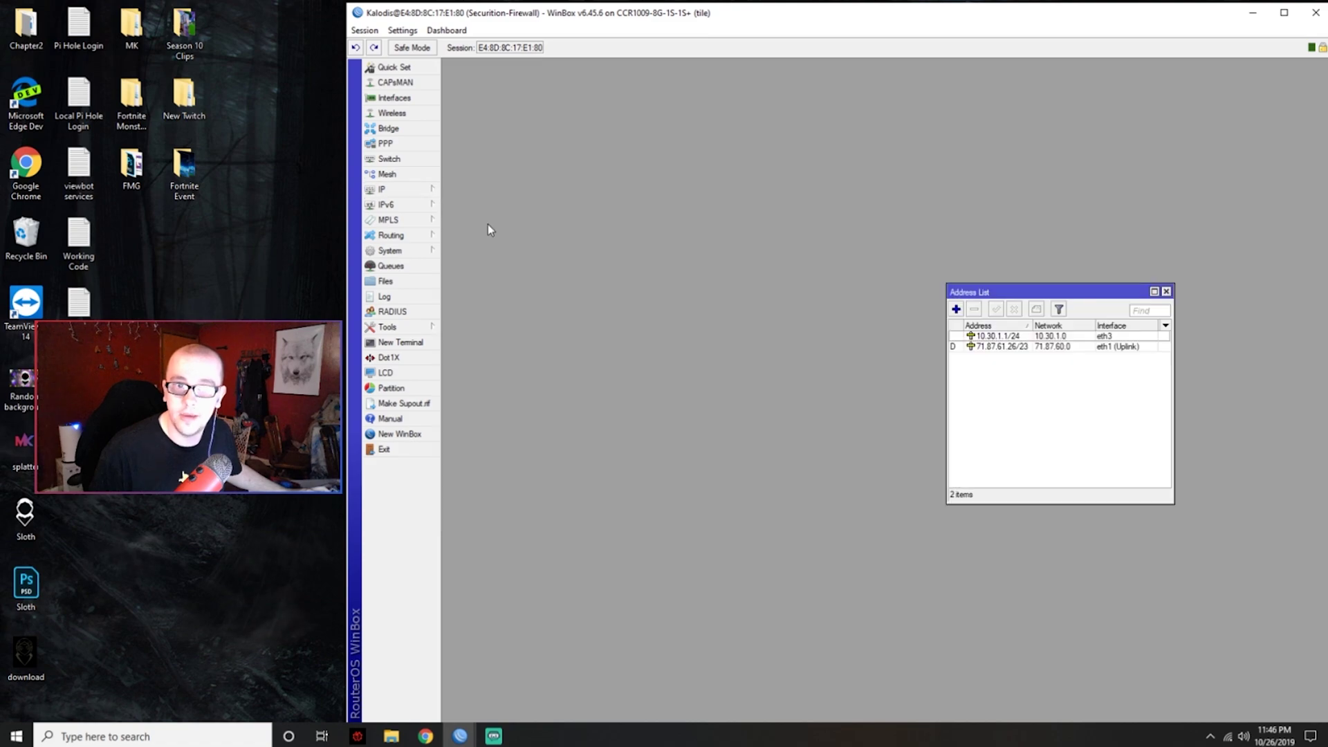
left_click_drag(995, 293, 615, 194)
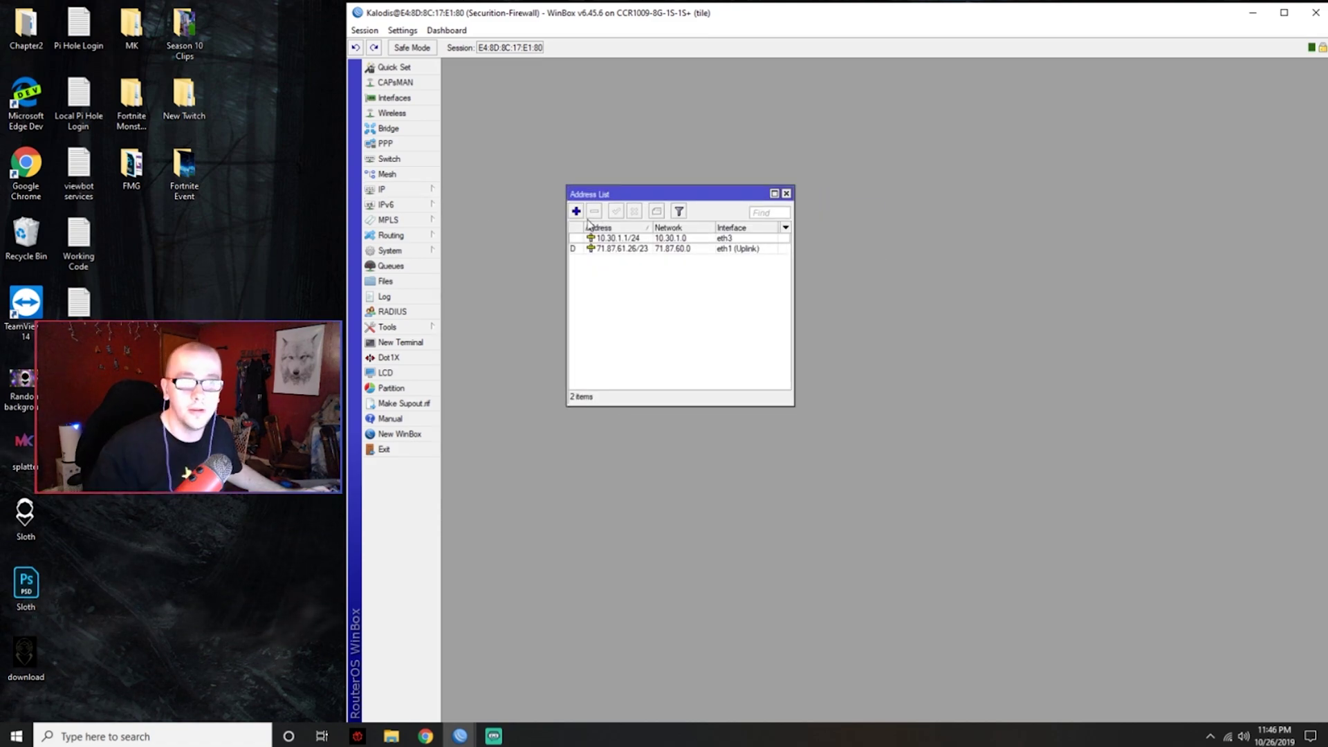
left_click(576, 211)
left_click_drag(1024, 323, 634, 236)
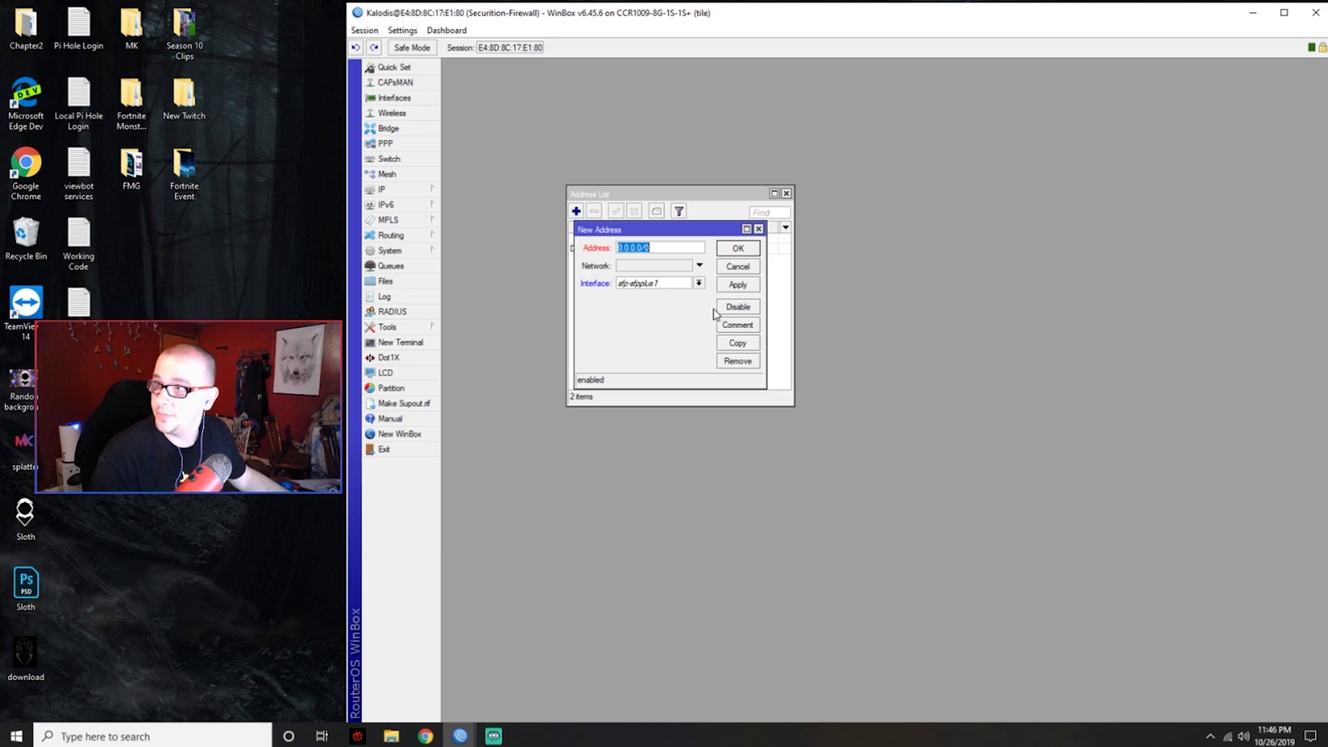
type("10.20.13.")
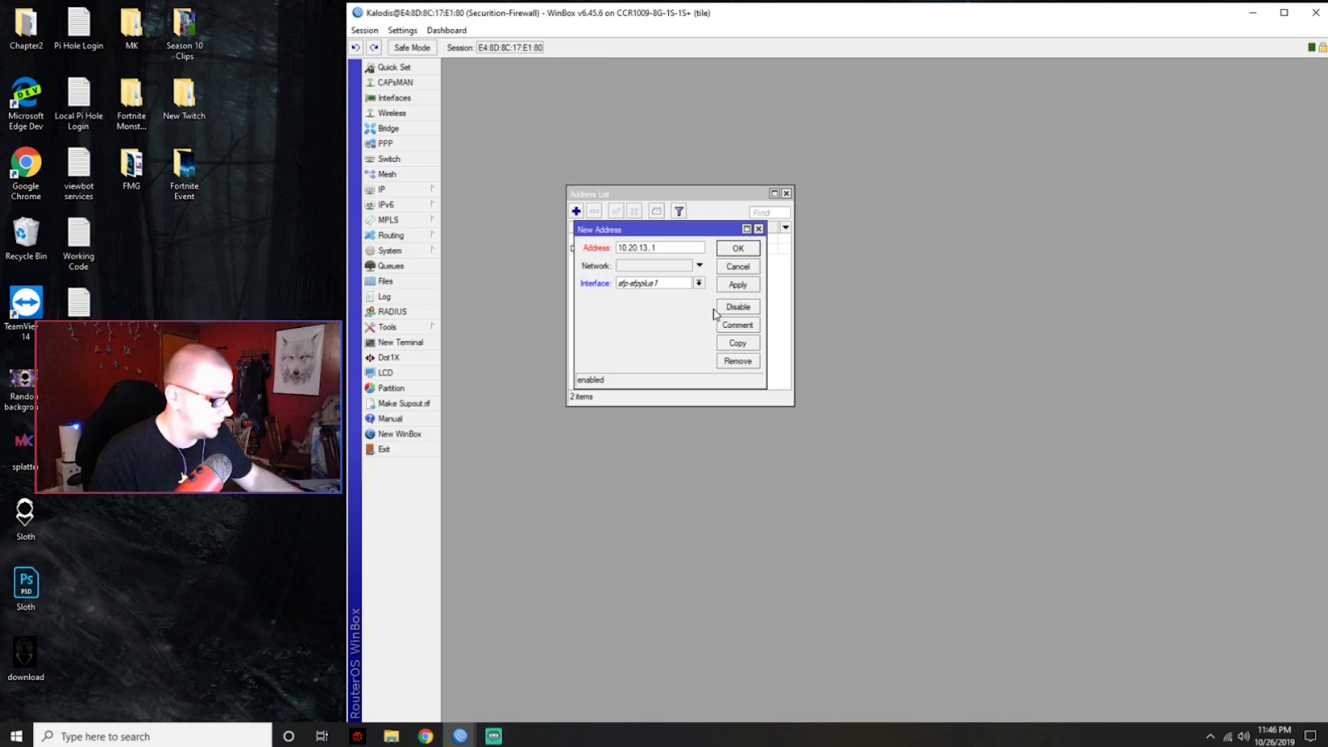
key("BackSpace")
key("BackSpace")
type(".1")
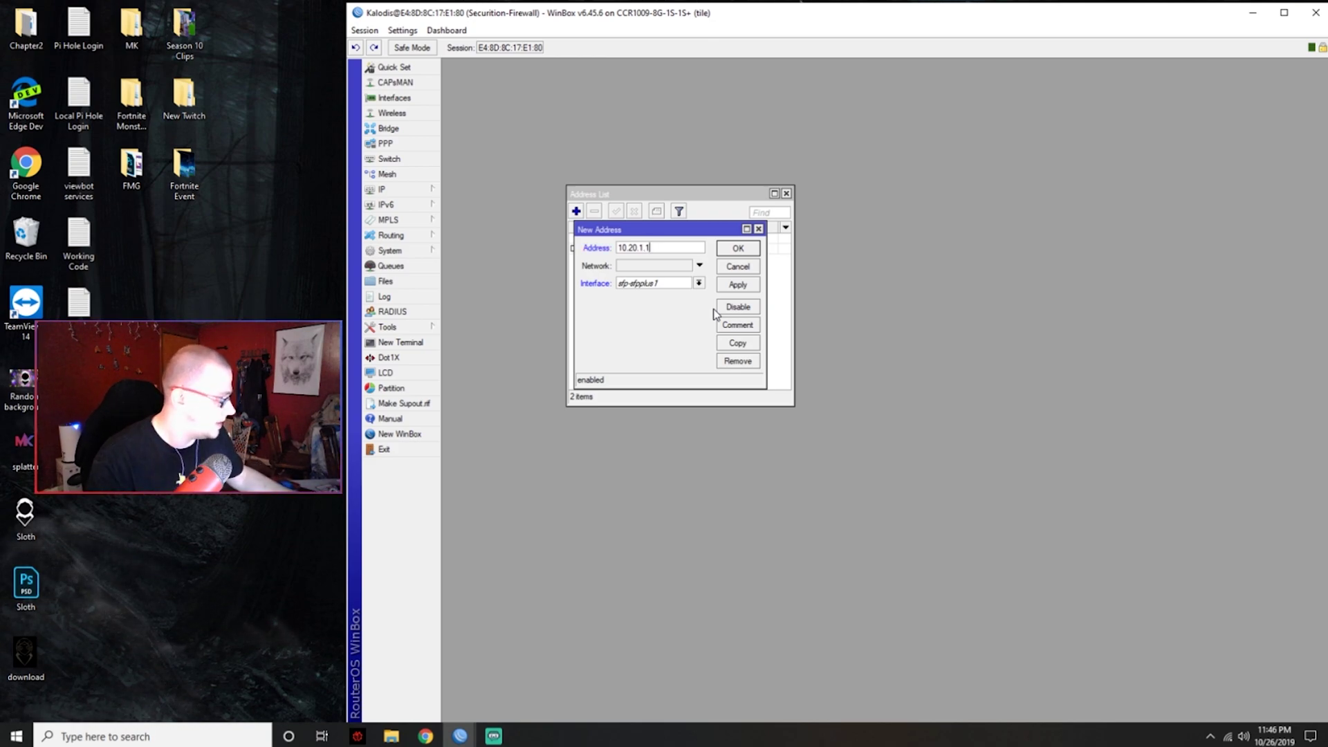
type("/24")
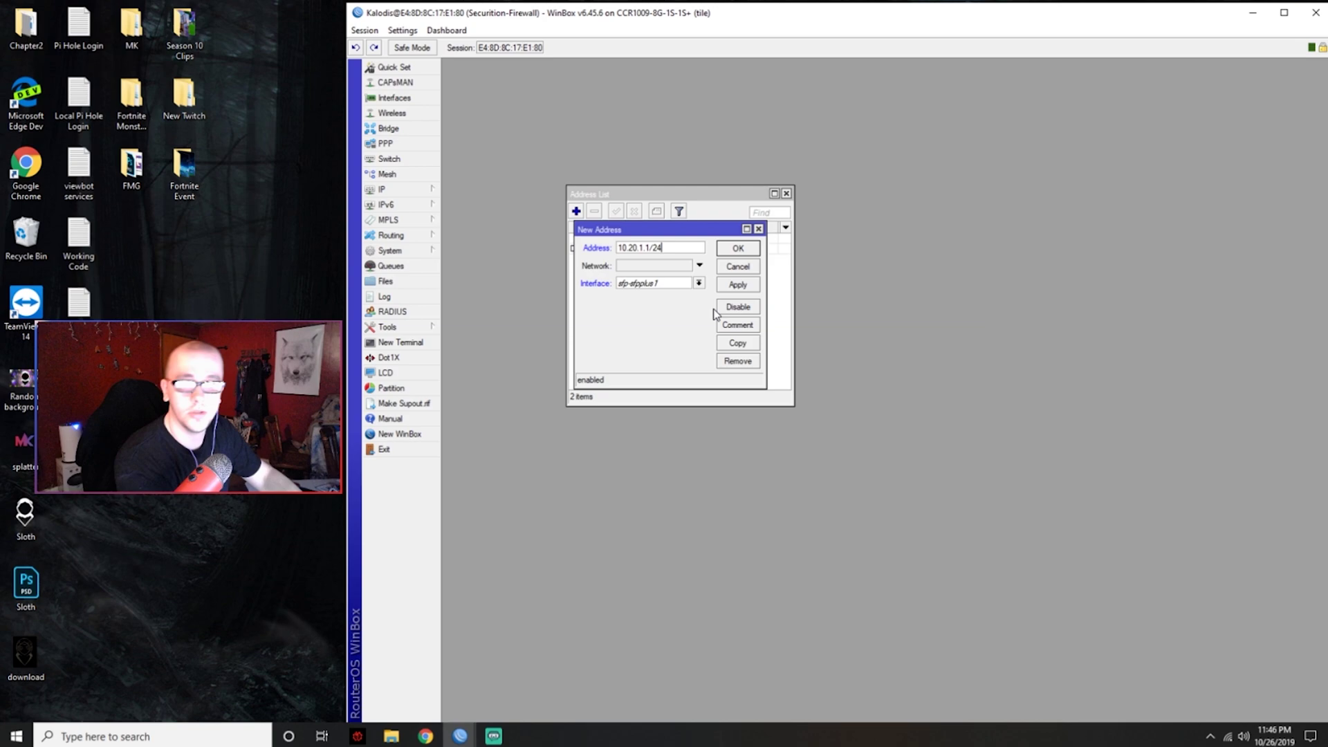
- Assign the new IP address to interface eth2 and save the entry
left_click(699, 283)
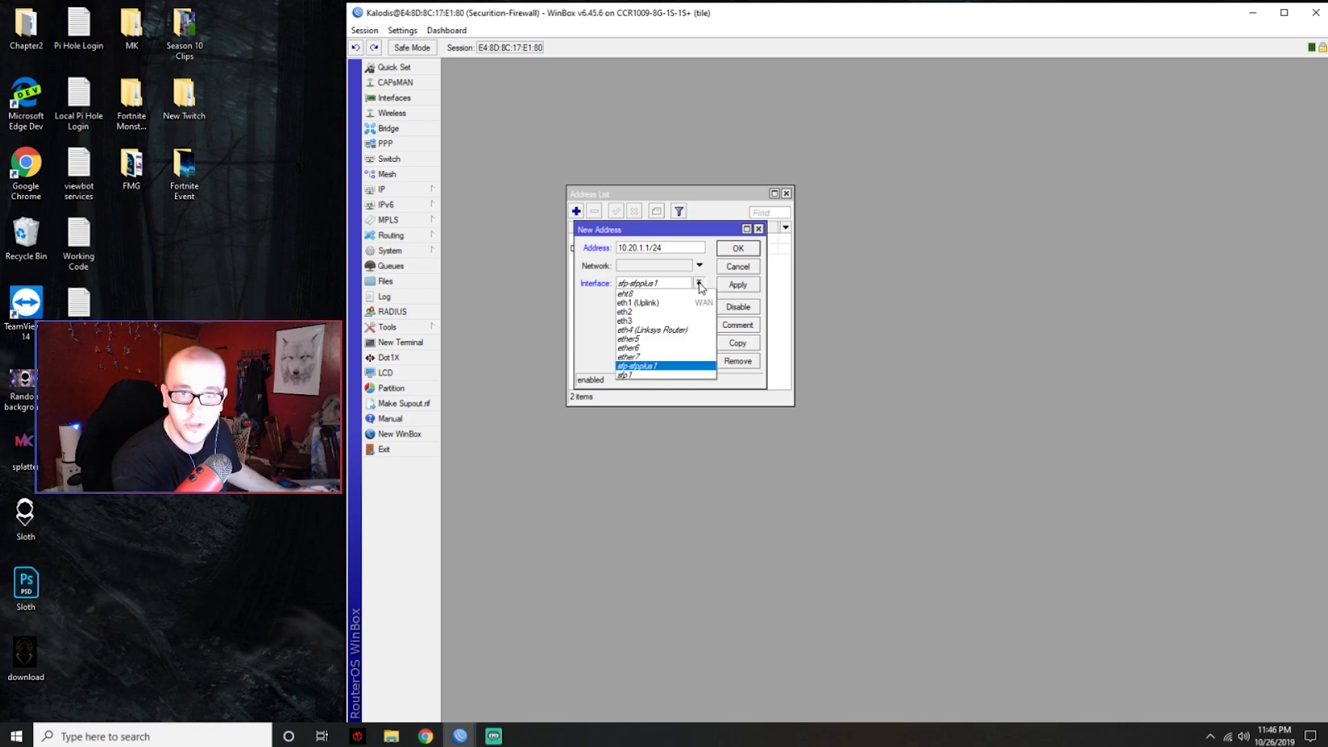
left_click(688, 312)
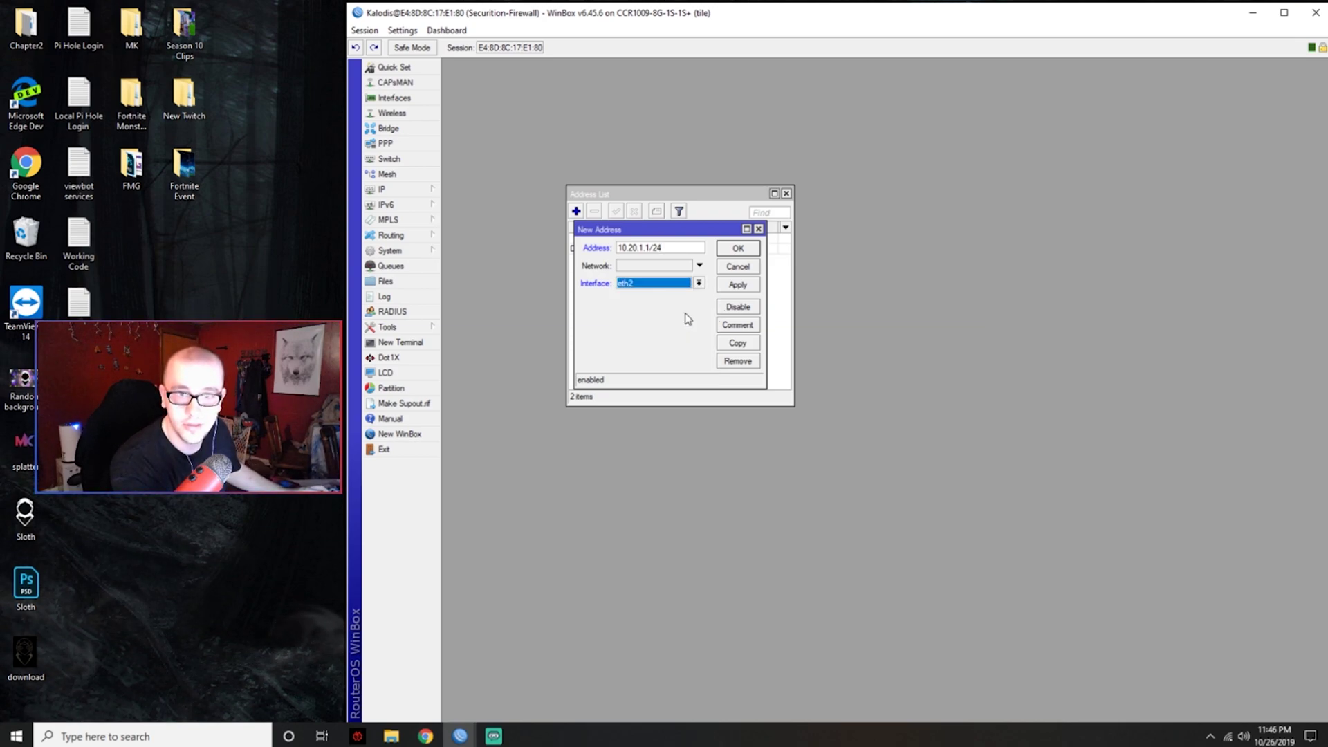
left_click(738, 285)
left_click(739, 248)
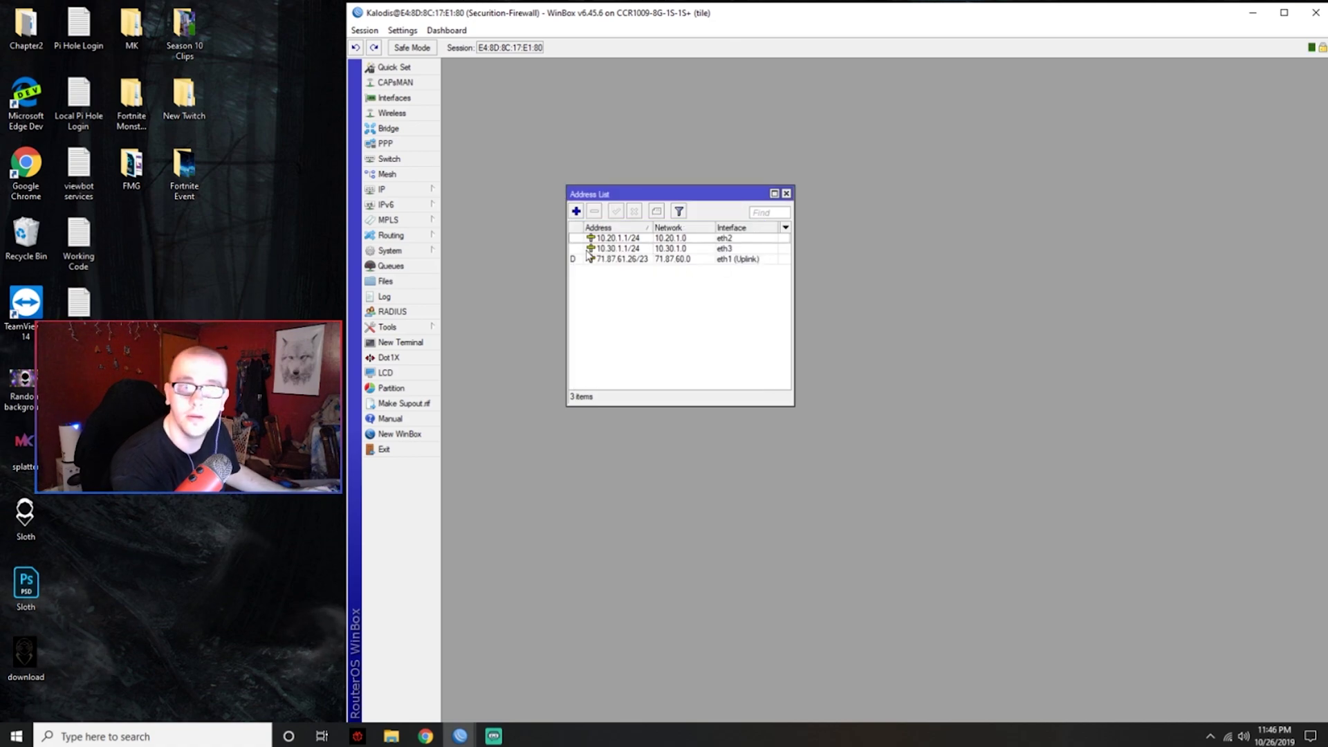
left_click_drag(614, 192, 630, 185)
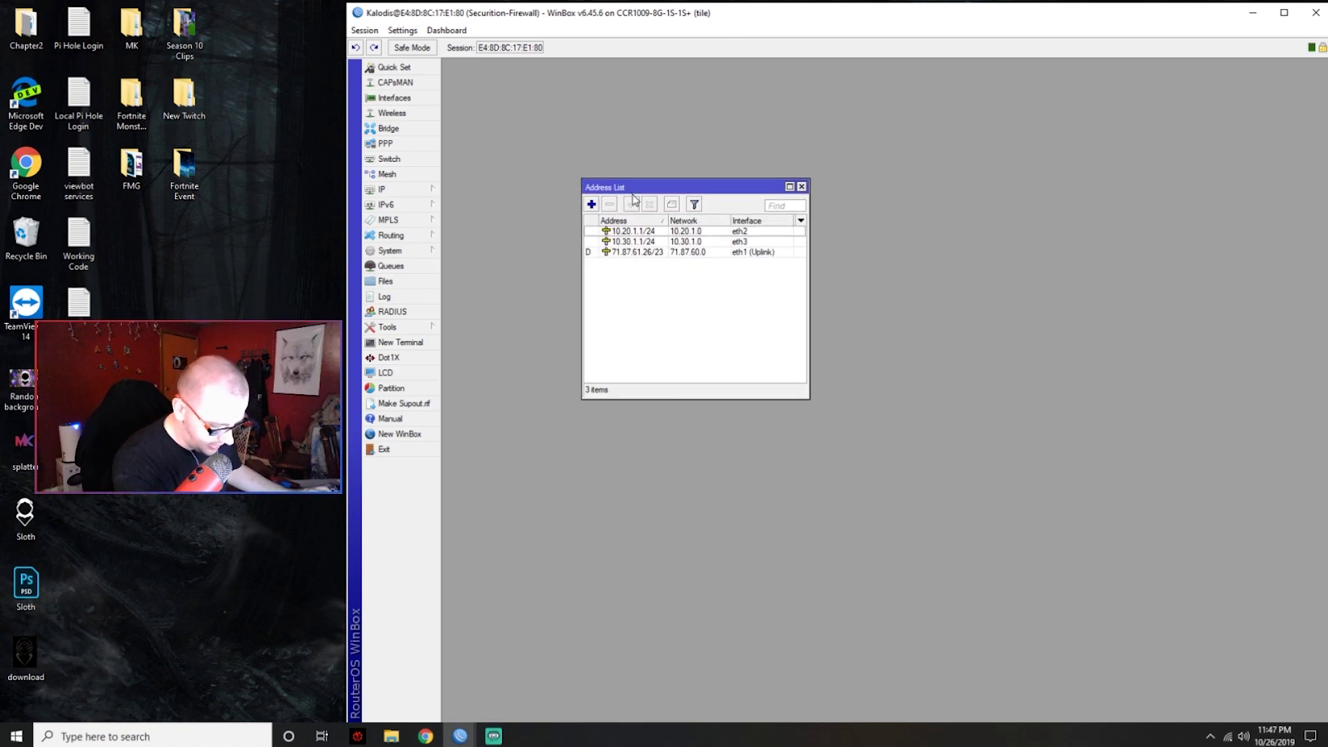
- Start the DHCP server setup wizard and choose eth2 as the DHCP server interface
left_click(397, 192)
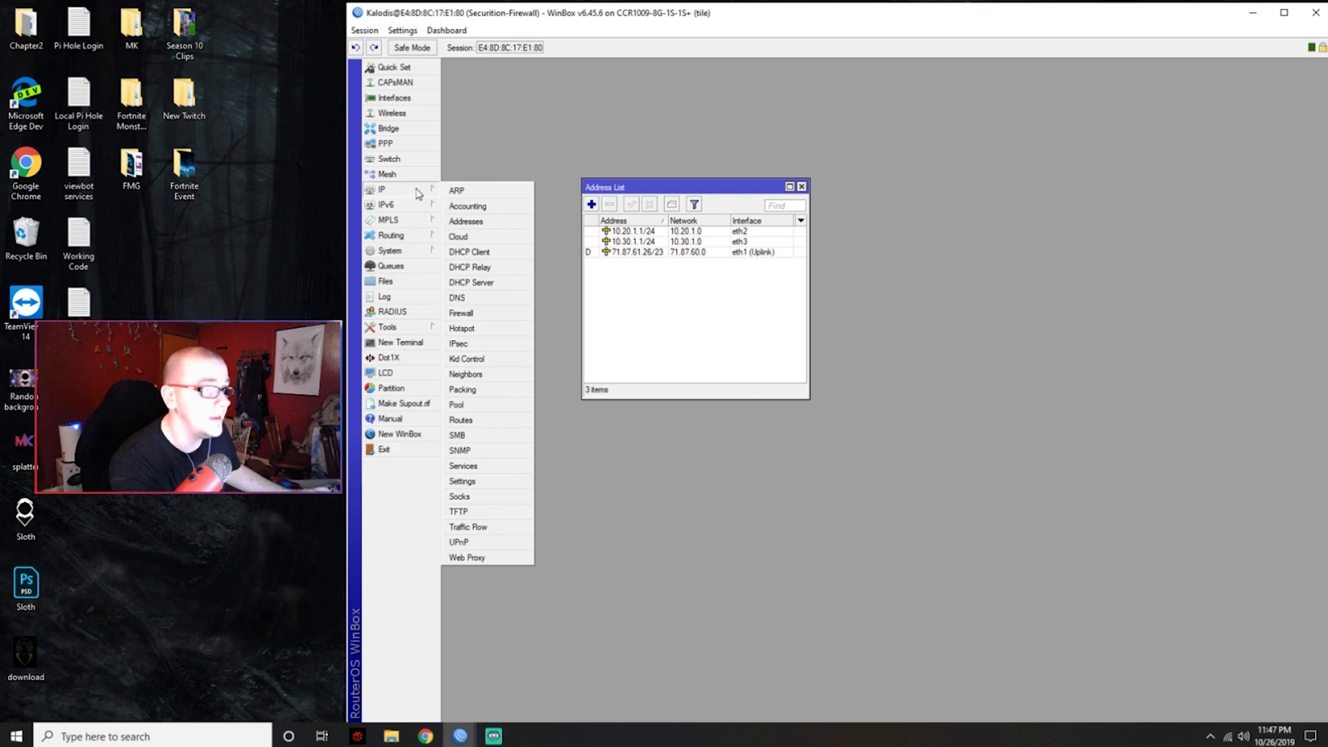
left_click(510, 280)
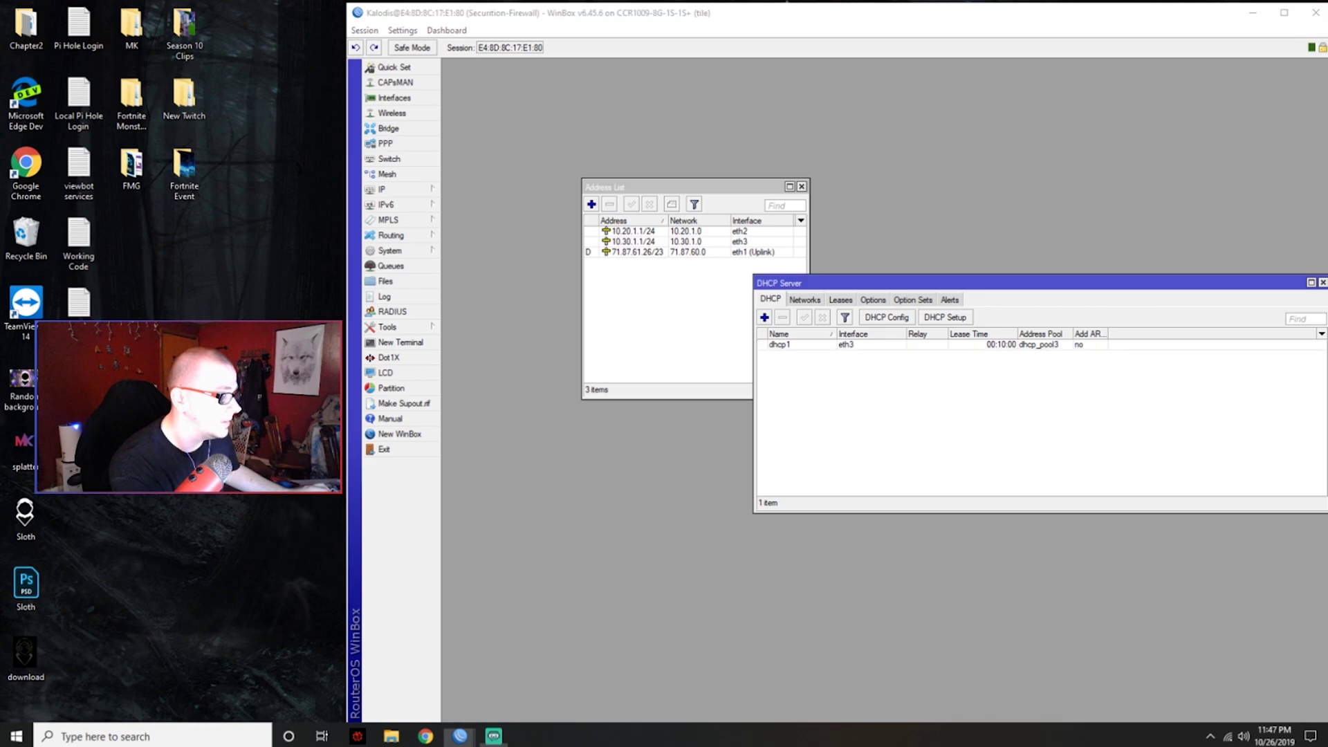
left_click_drag(855, 289, 788, 262)
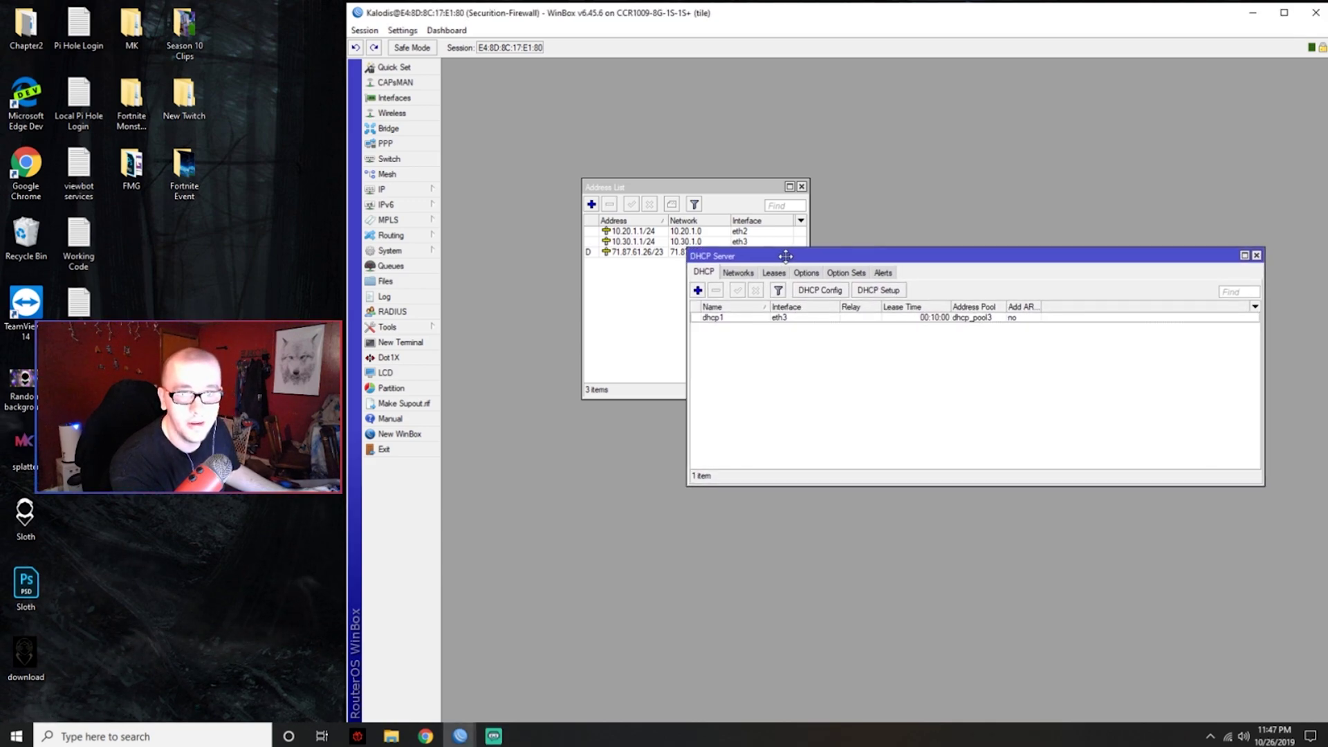
left_click(877, 291)
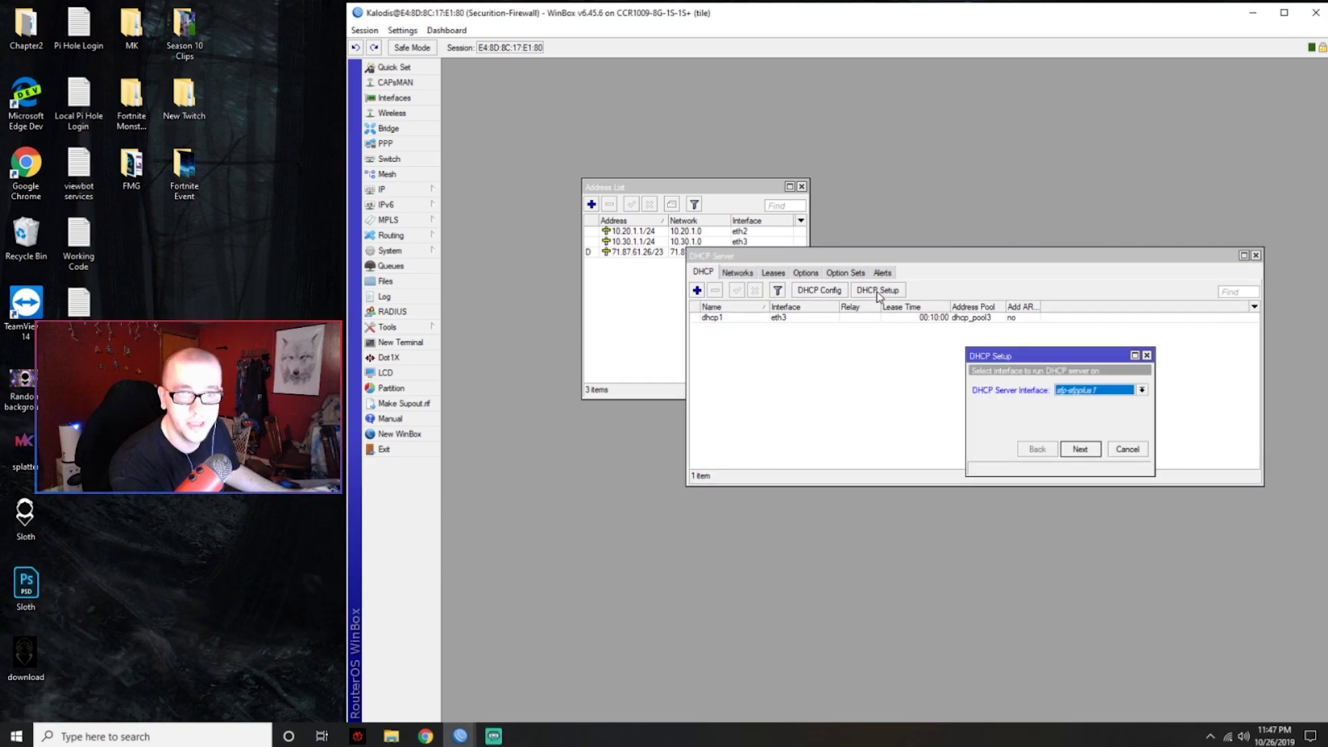
left_click(875, 322)
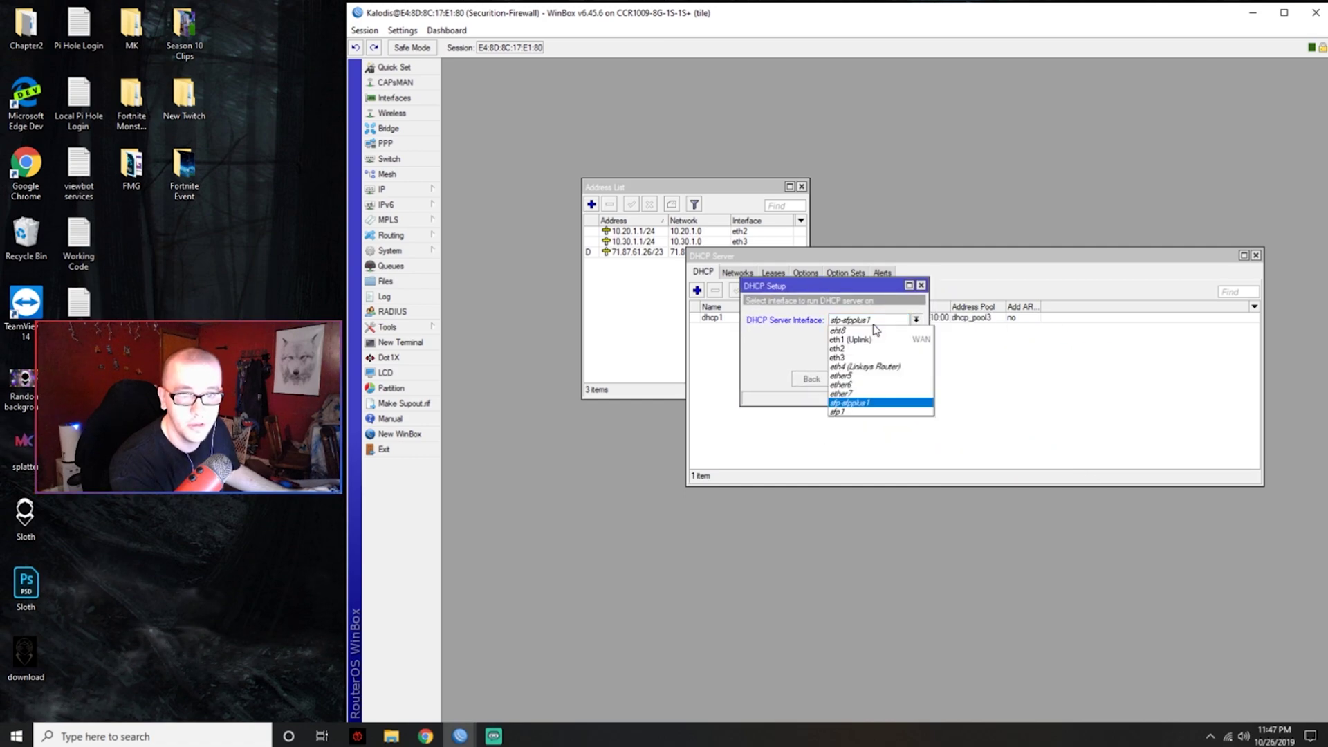
left_click(879, 350)
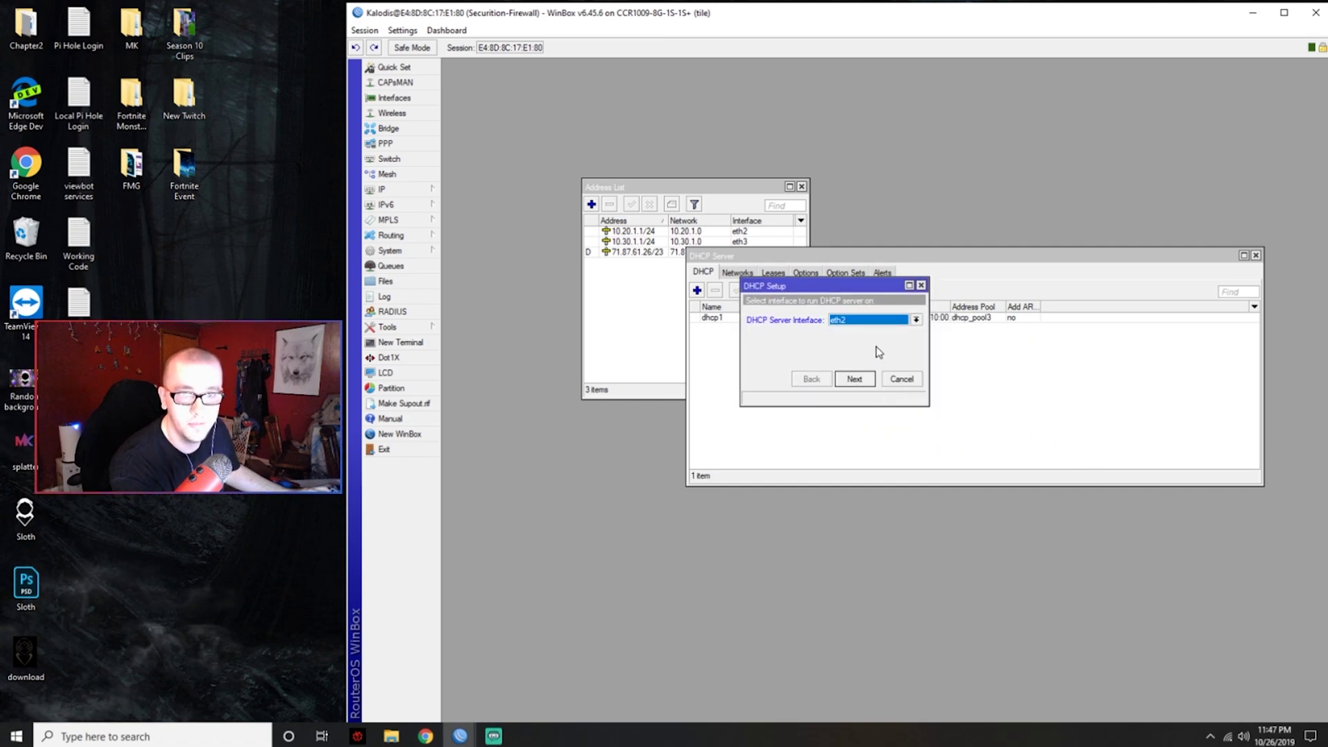
left_click(860, 380)
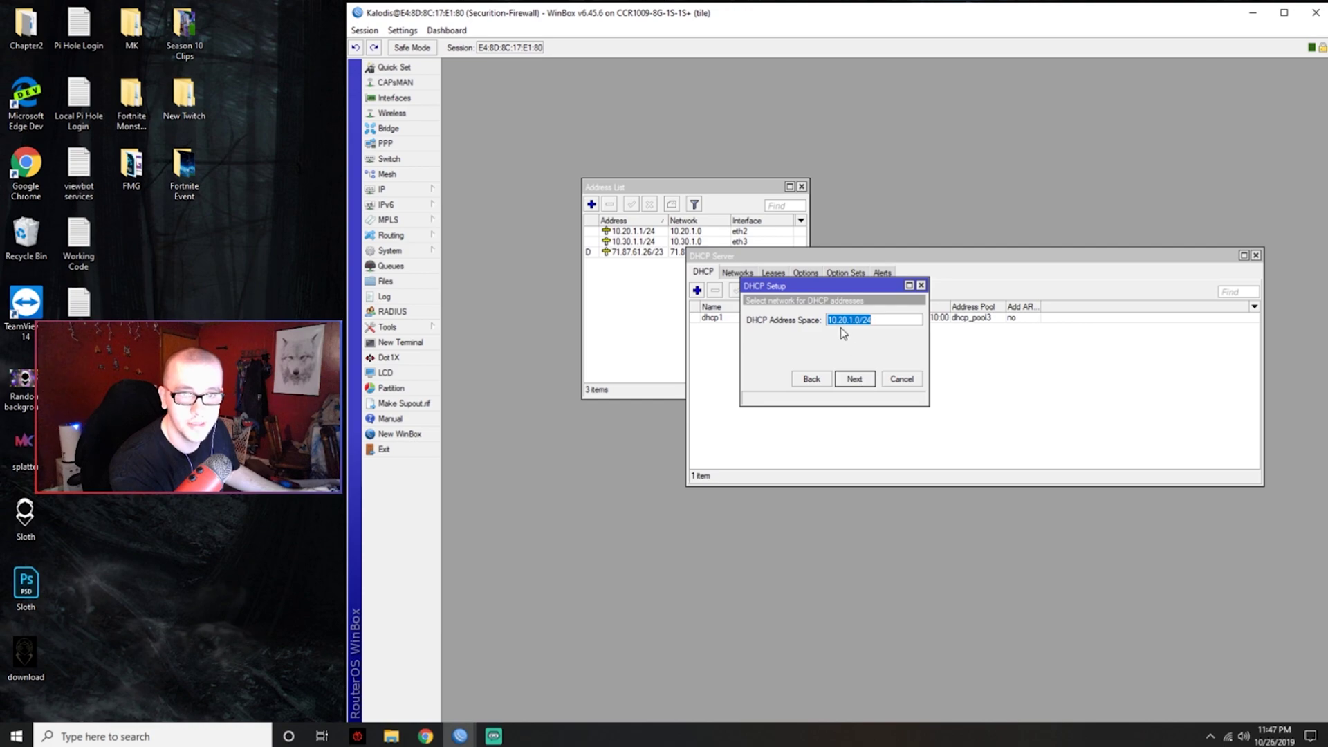
- Complete the DHCP setup with address space 10.20.1.0/24, DNS servers 1.1.1.1, 1.0.0.1 and 8.8.8.8, and the other proposed settings
left_click(855, 381)
left_click(856, 381)
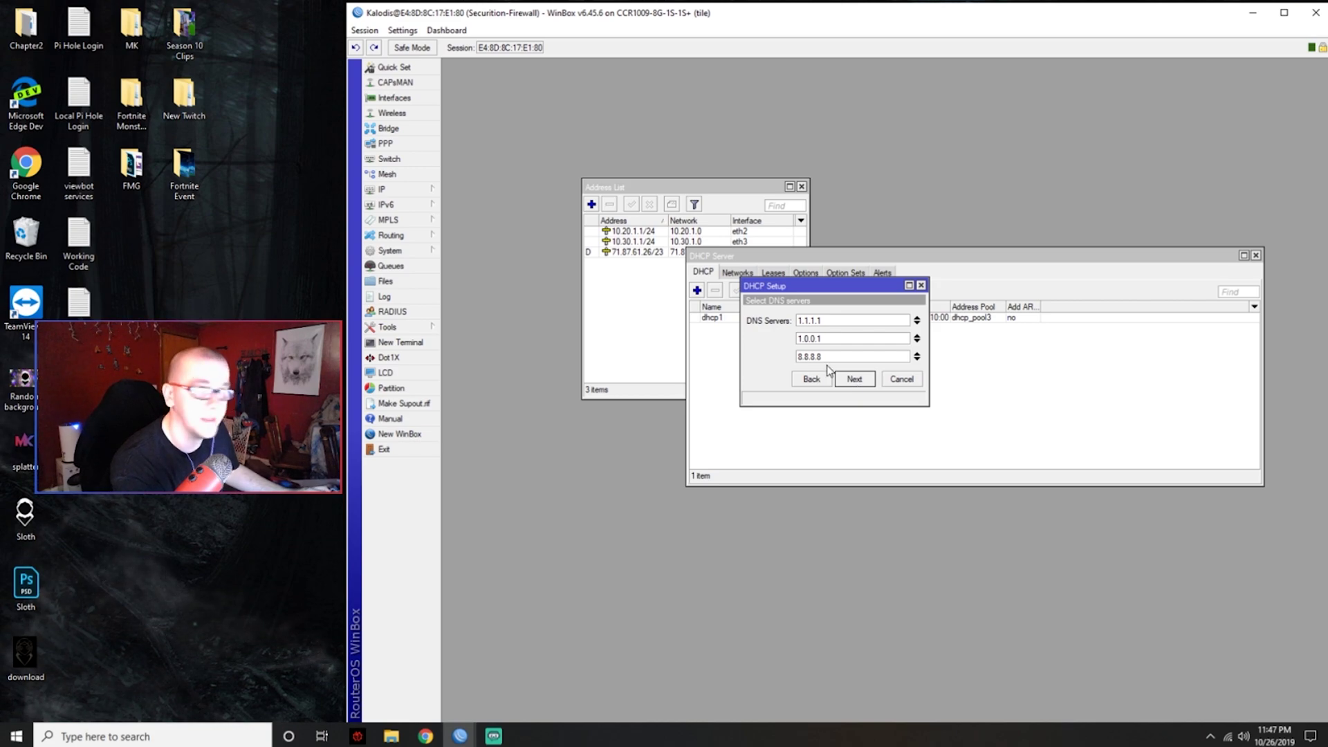
left_click_drag(829, 357, 774, 354)
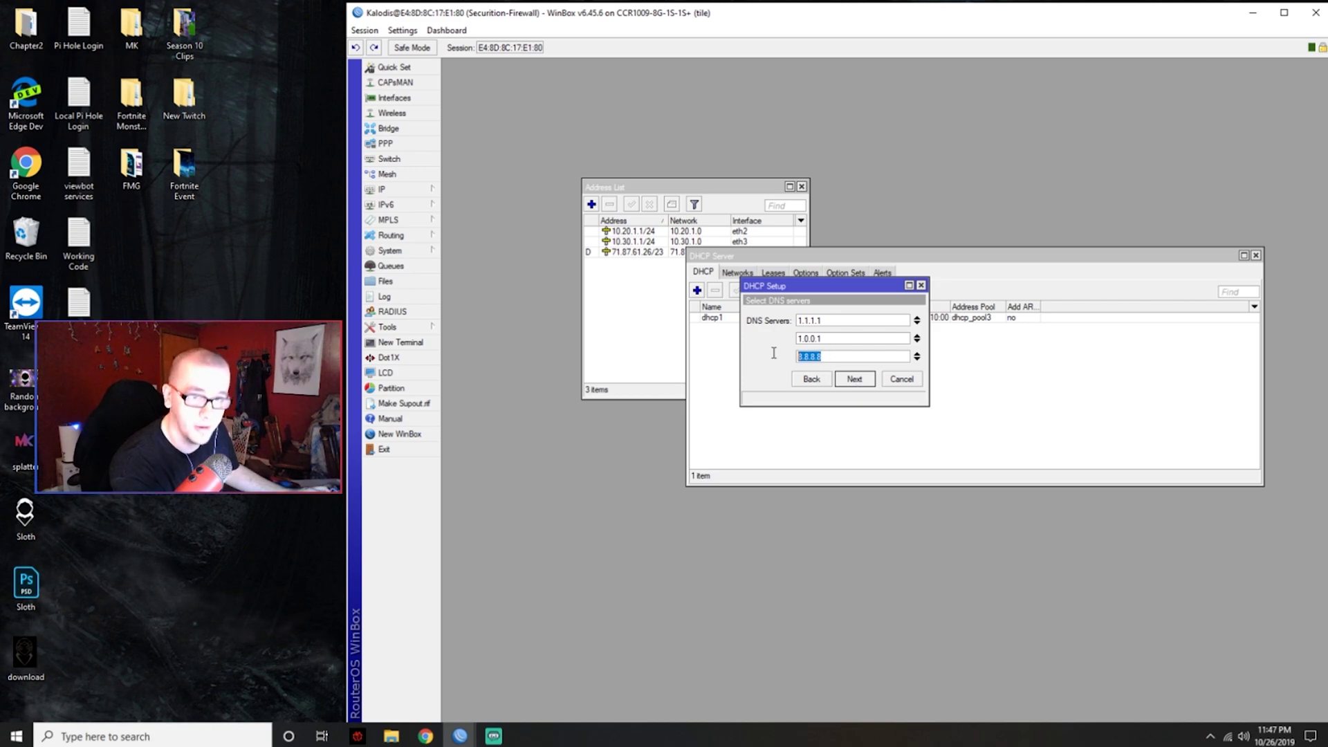
left_click(855, 381)
left_click(855, 380)
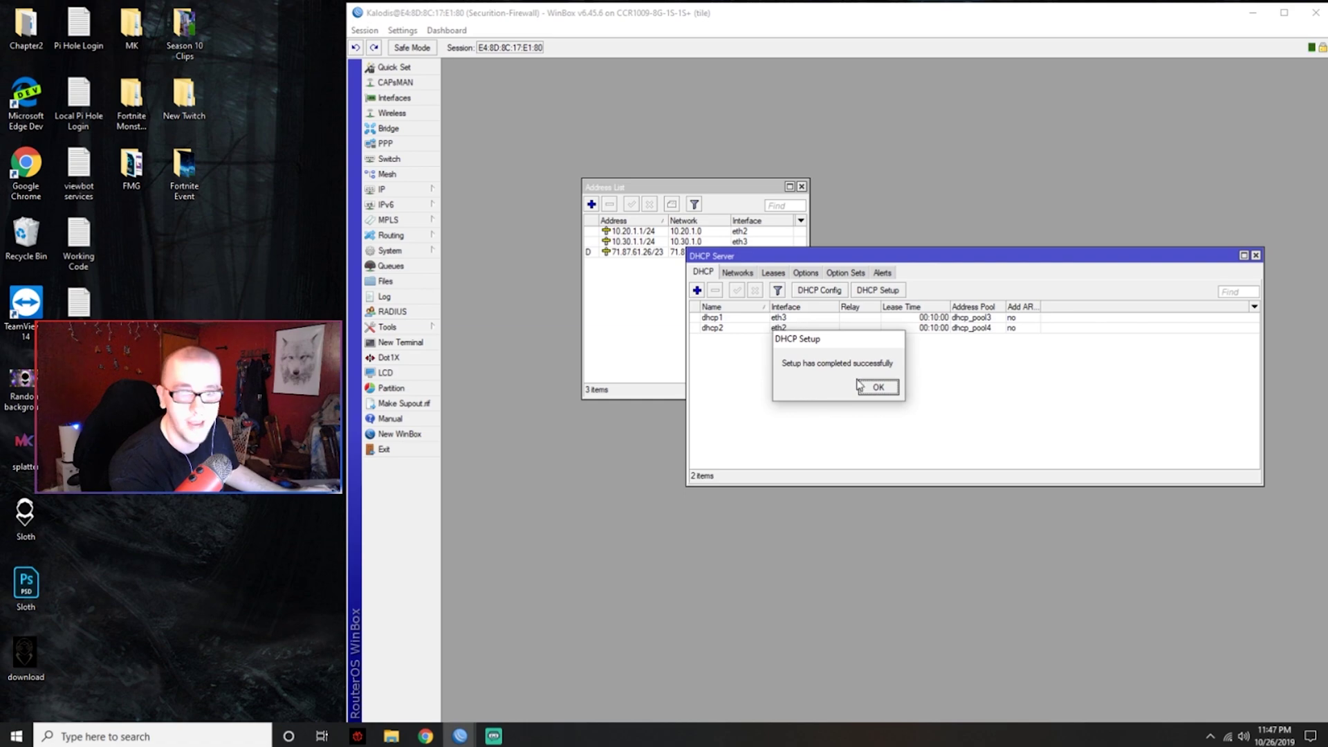
left_click(880, 386)
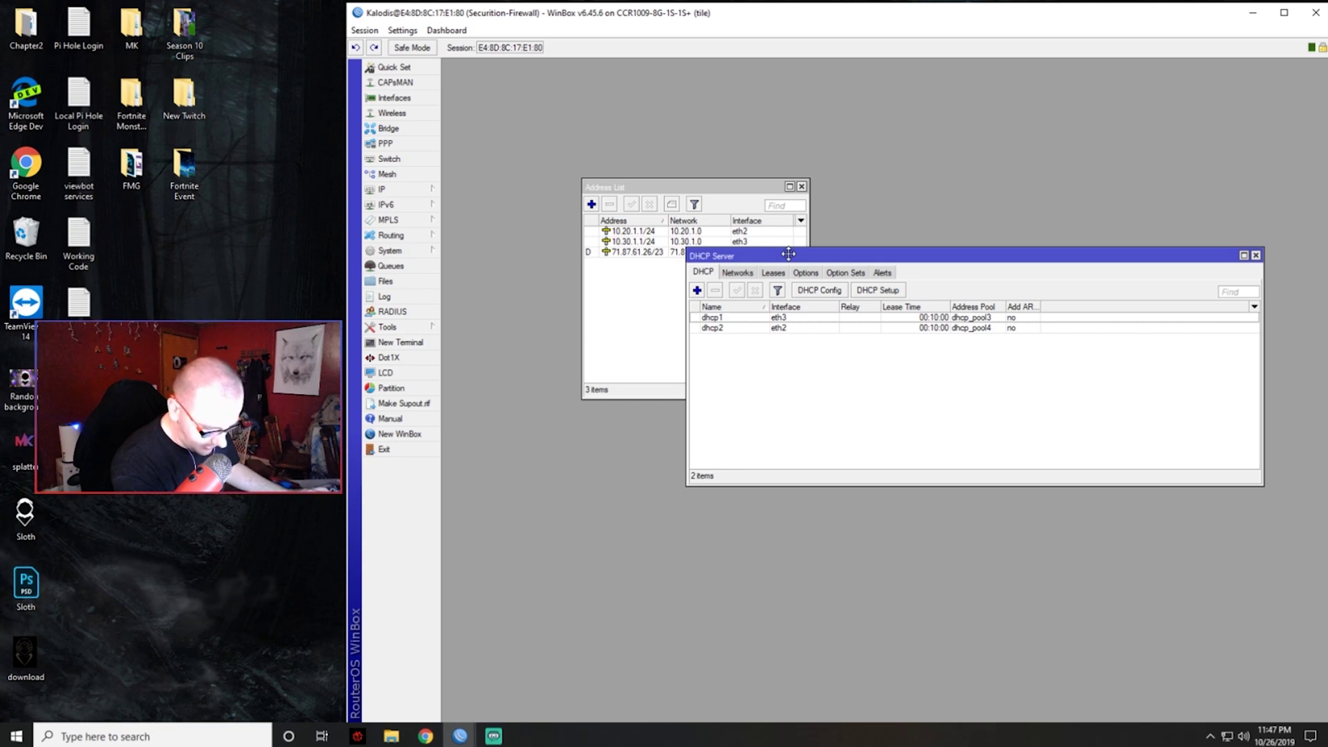
- Close the IP address list and the DHCP server window
left_click_drag(789, 254, 807, 246)
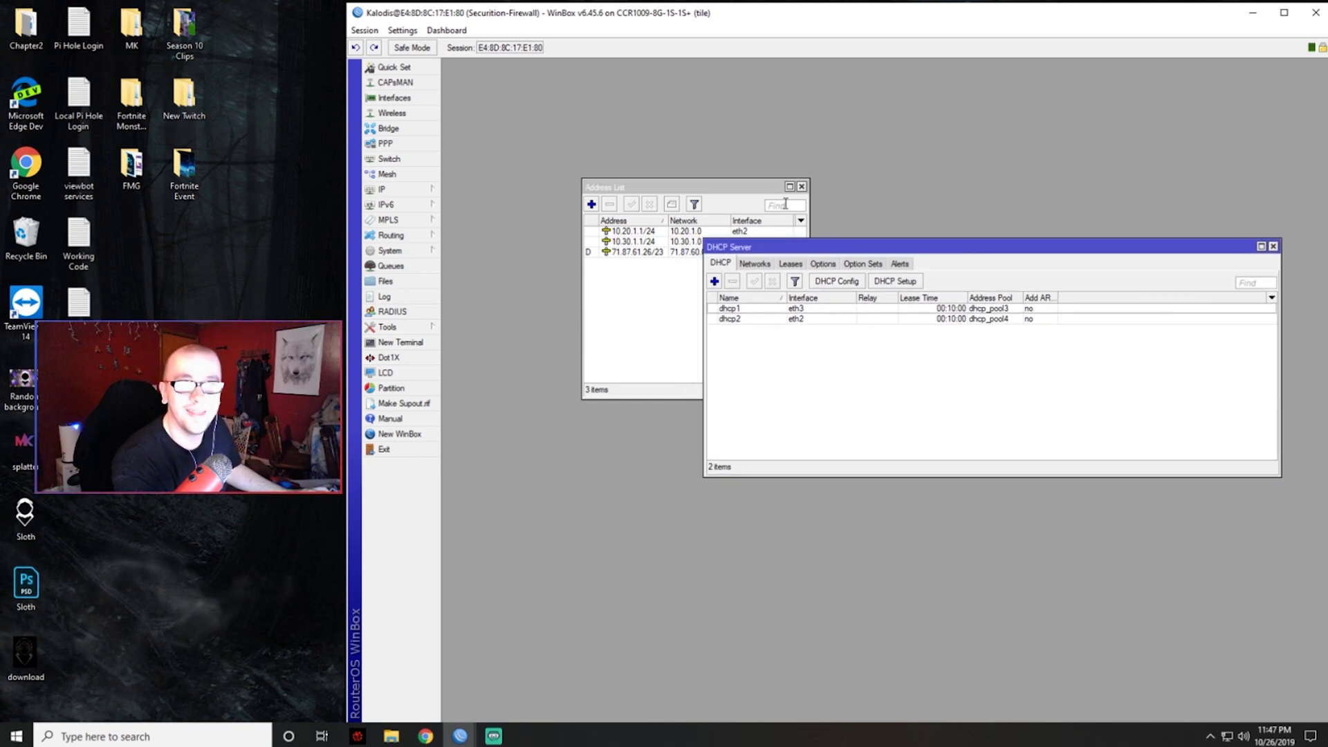
left_click(801, 186)
left_click(802, 187)
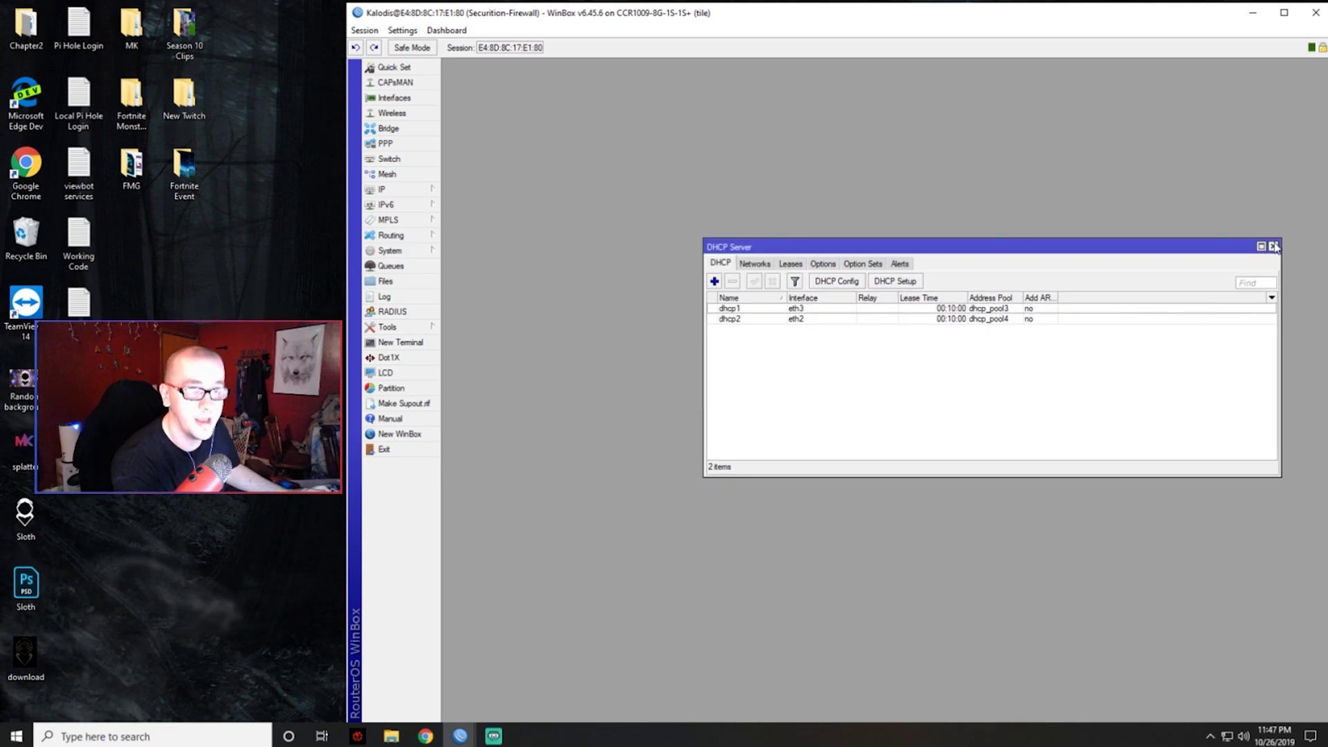
left_click(1273, 246)
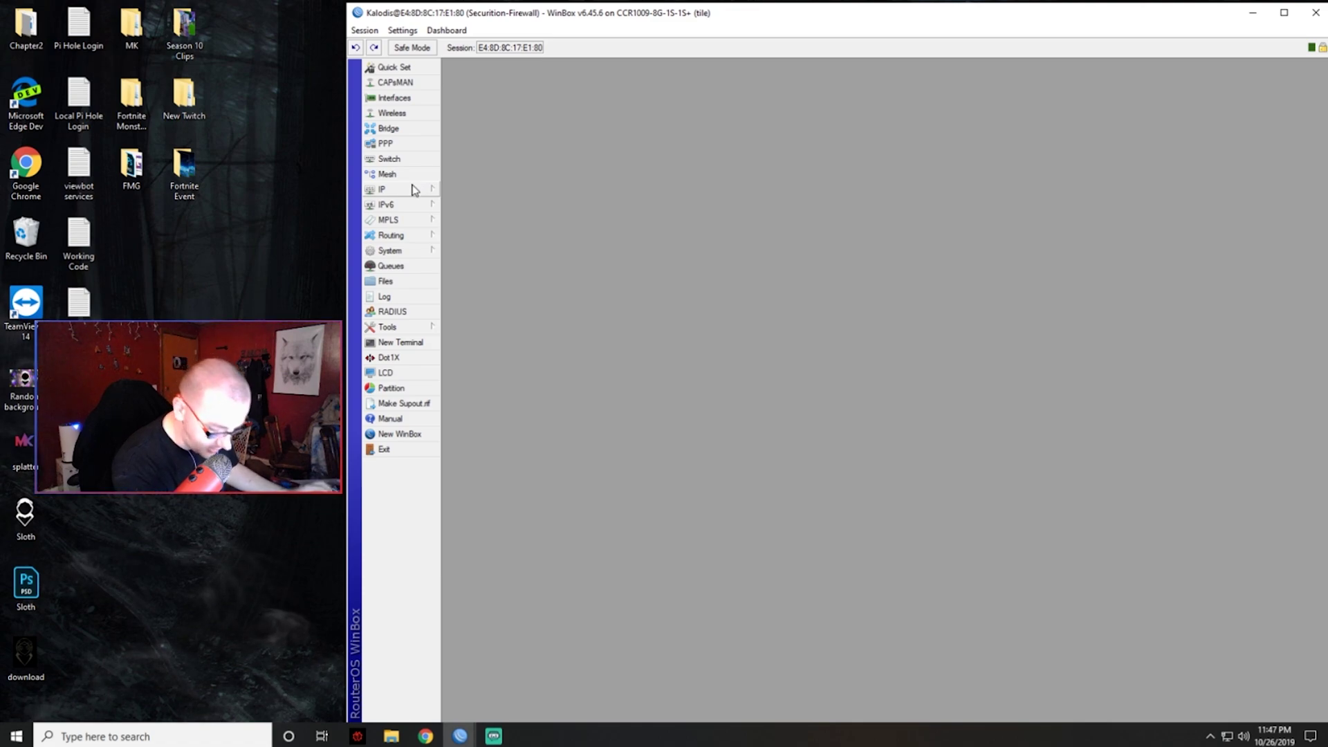
- Start a new VLAN interface in the interface list and name it VLAN1-SES-GUEST
left_click(395, 101)
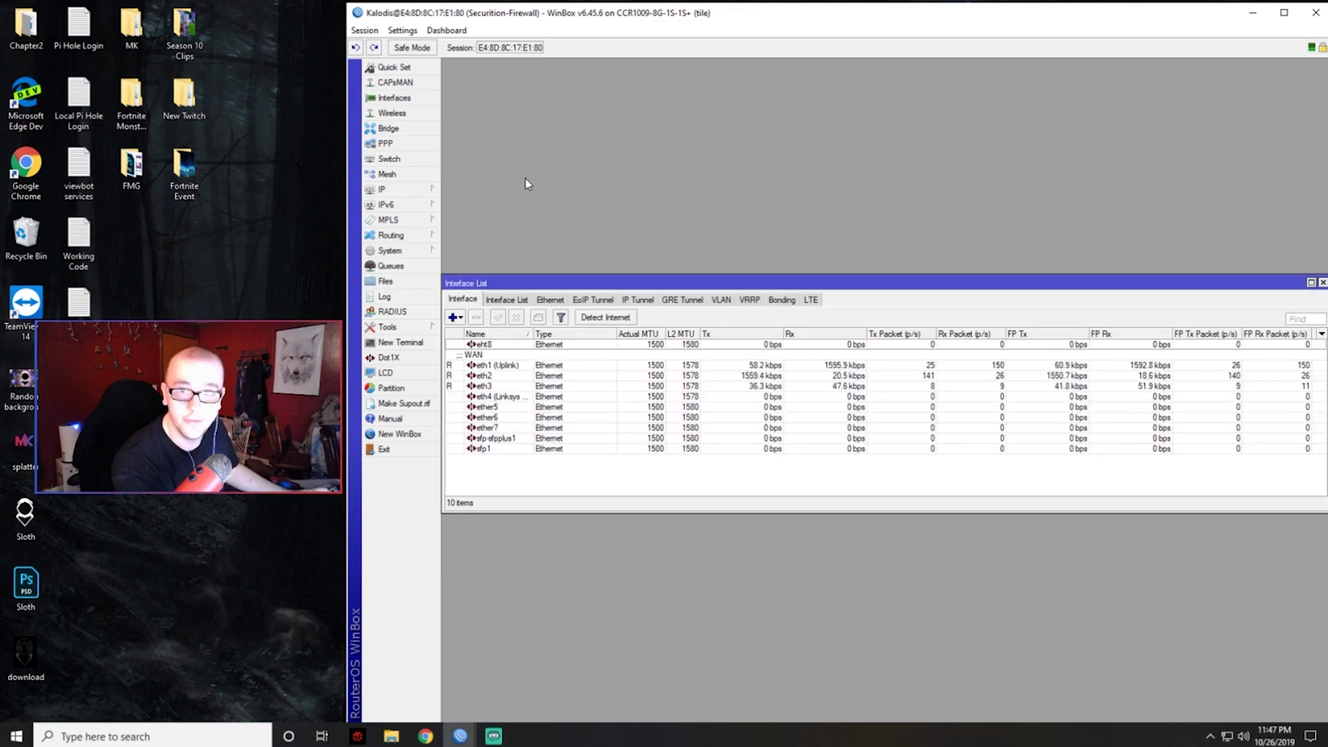
left_click(455, 317)
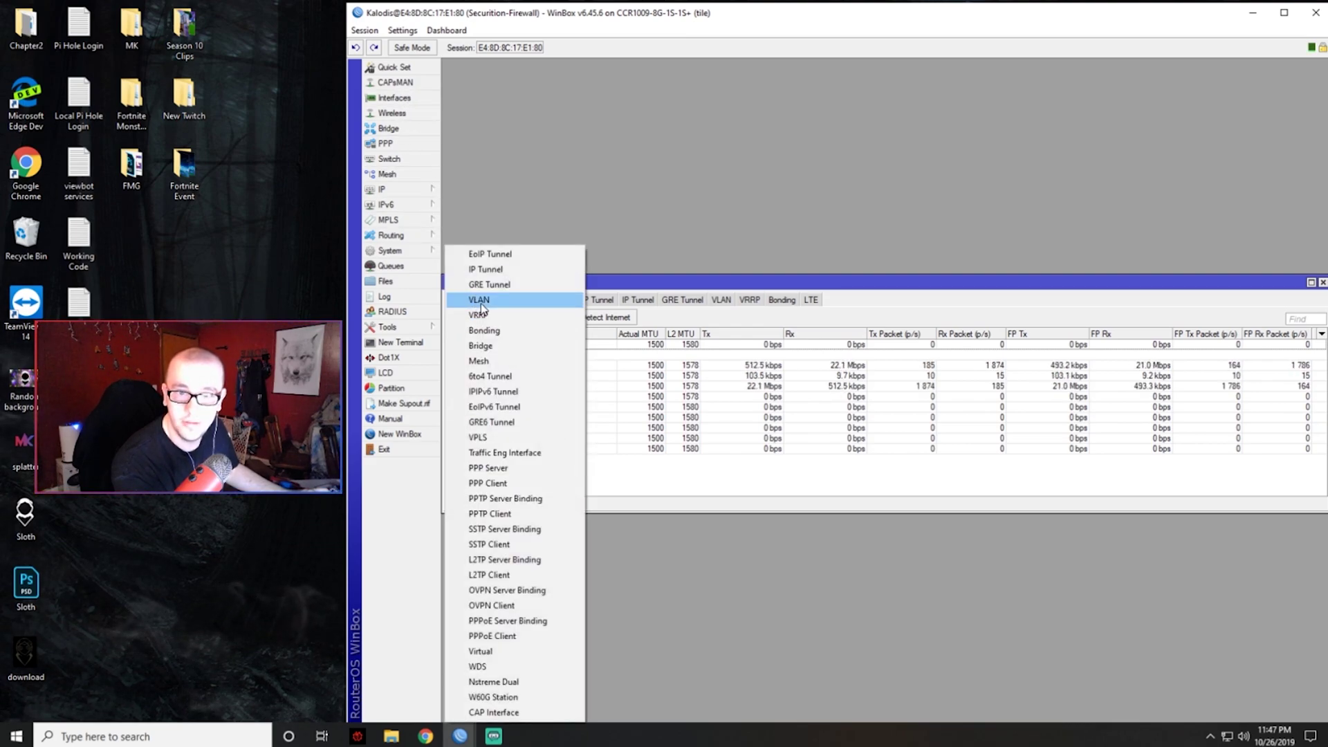
left_click(479, 300)
left_click_drag(788, 222, 662, 185)
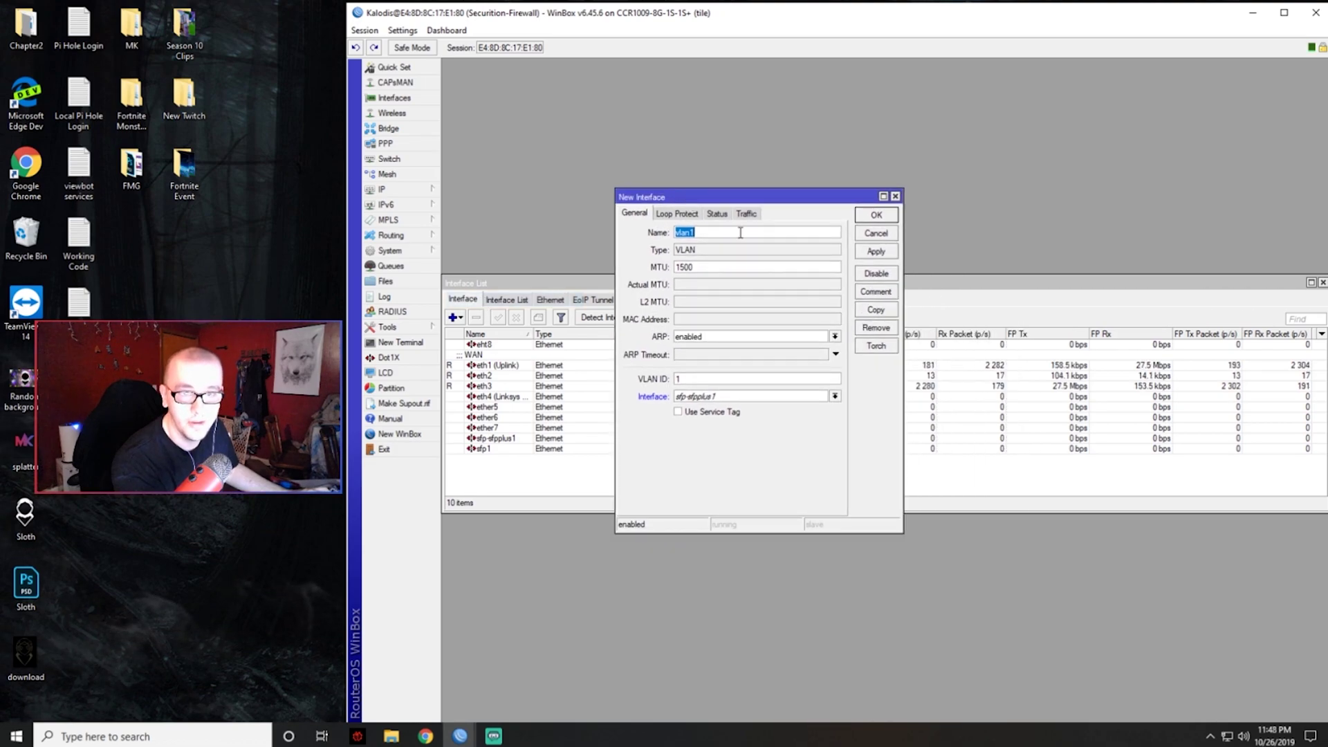
key("BackSpace")
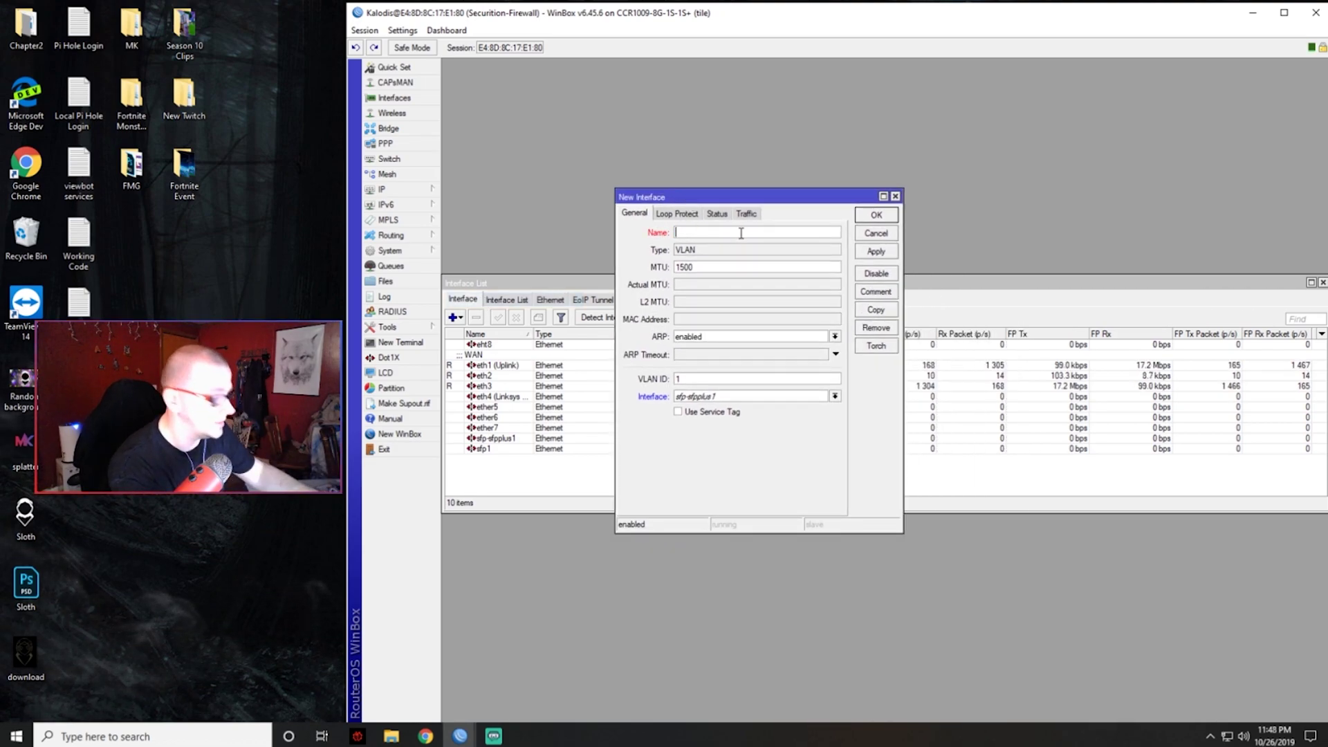
type("VLAN1-")
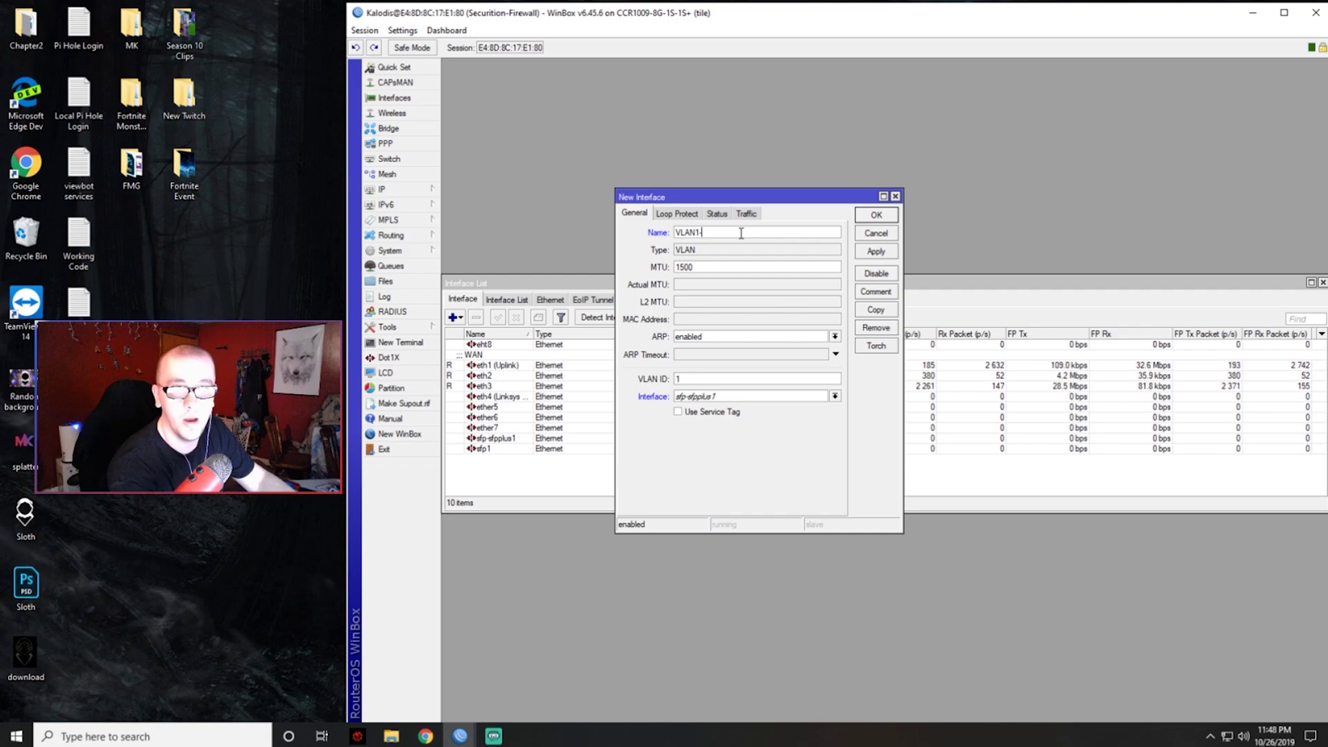
type("SES-GUEST")
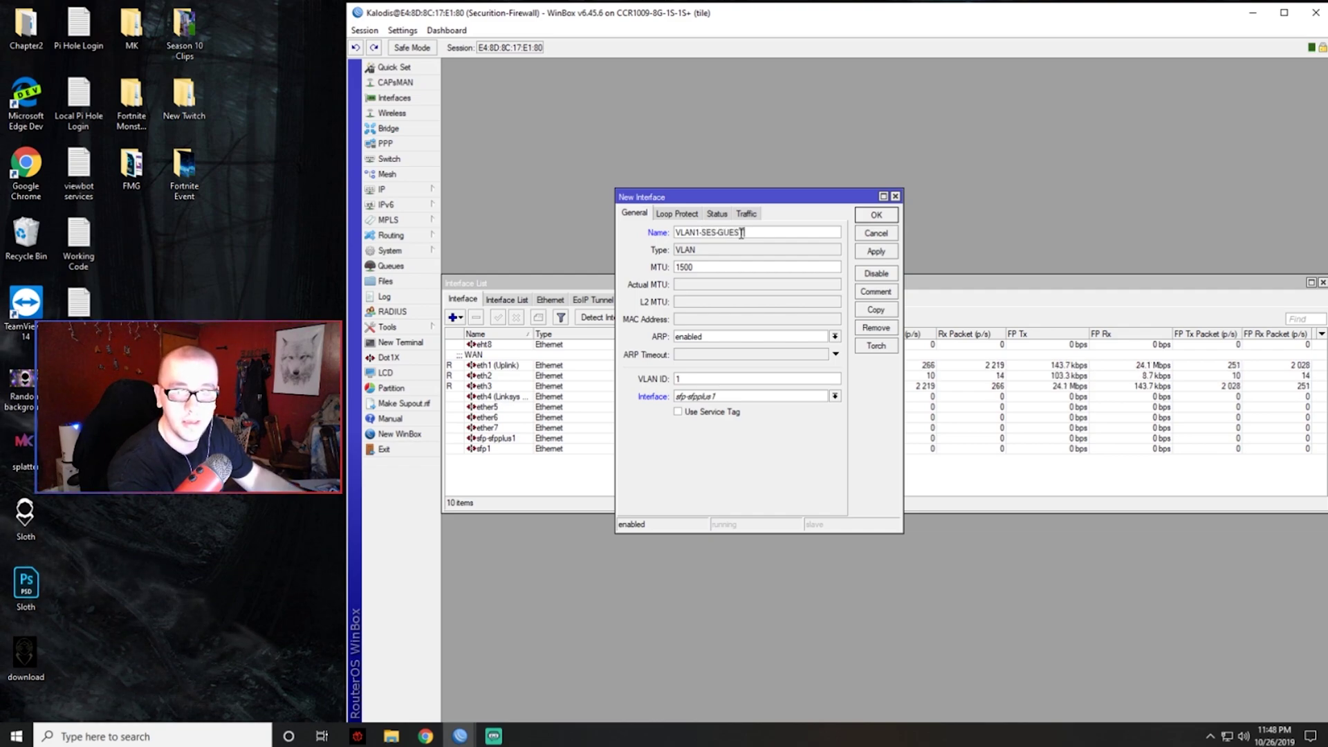
- Keep VLAN ID 1, set the guest VLAN's parent interface to eth2, and save it
left_click(718, 381)
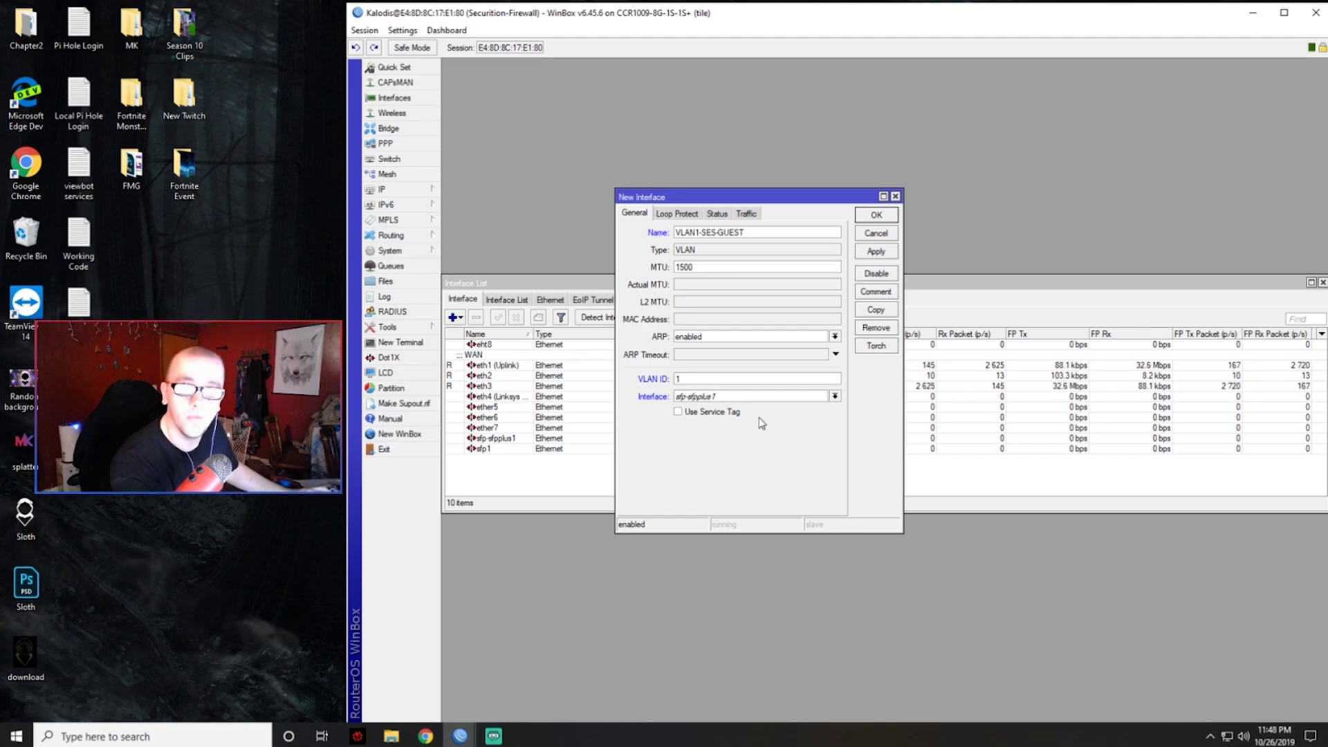
left_click(758, 398)
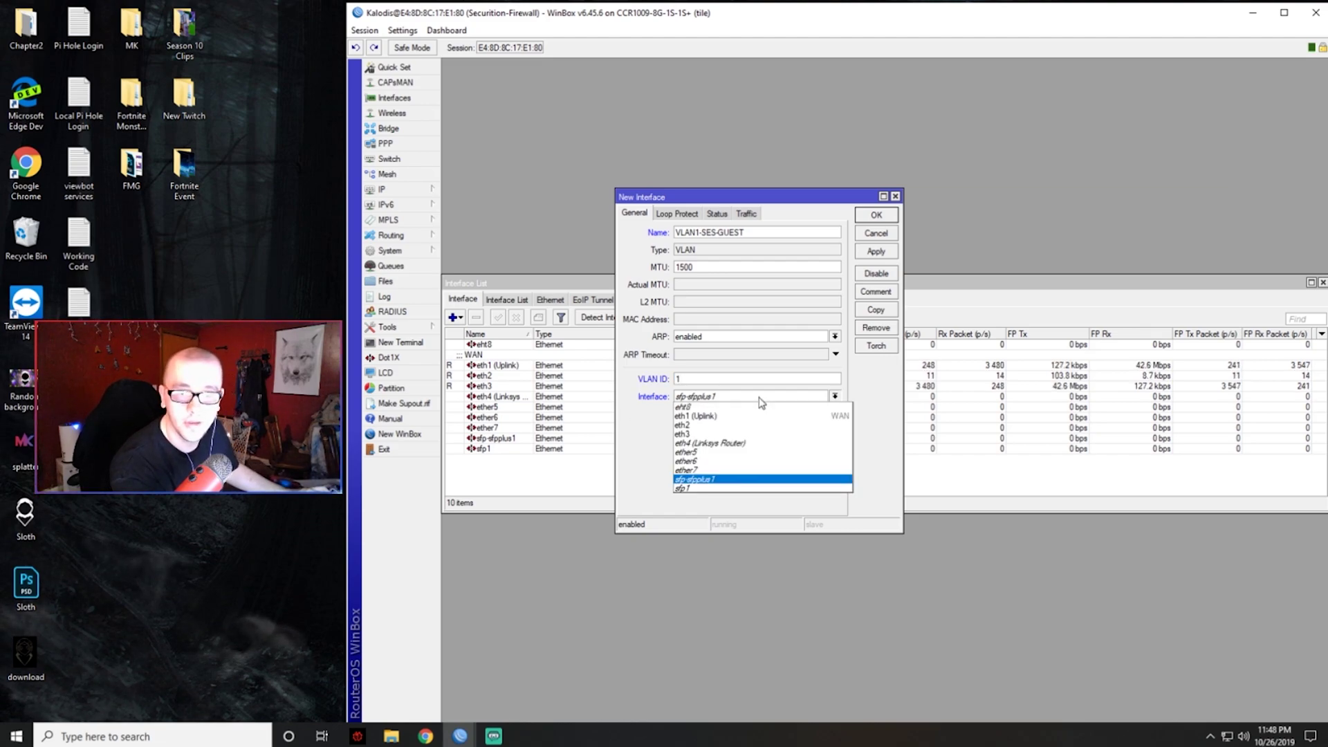
left_click(733, 425)
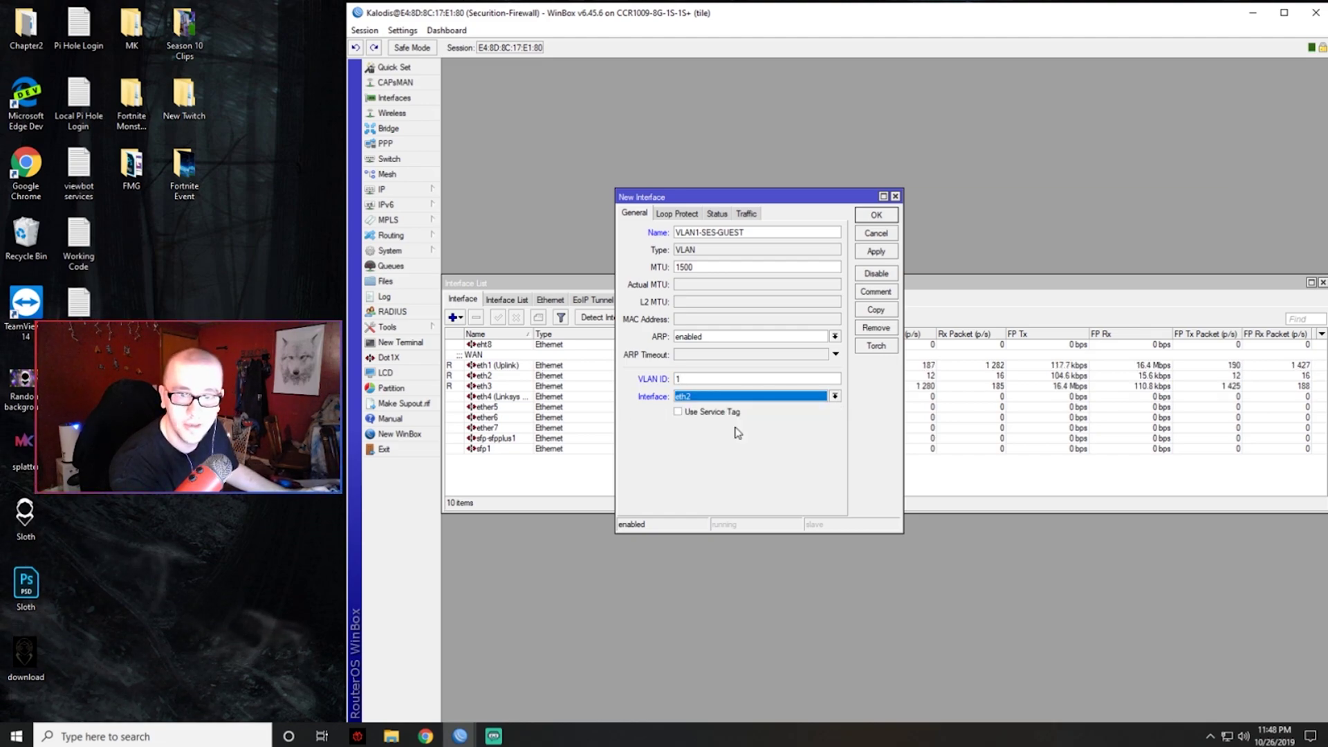
left_click(873, 252)
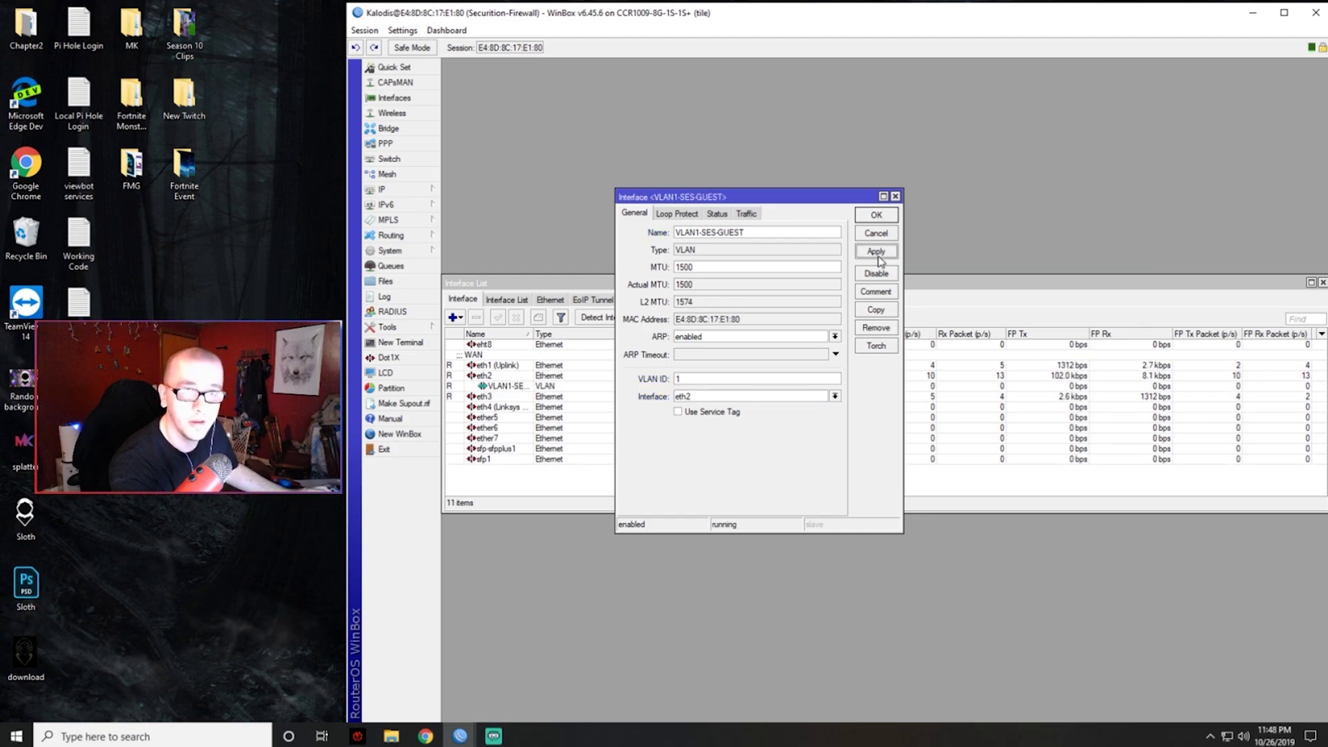
left_click(876, 216)
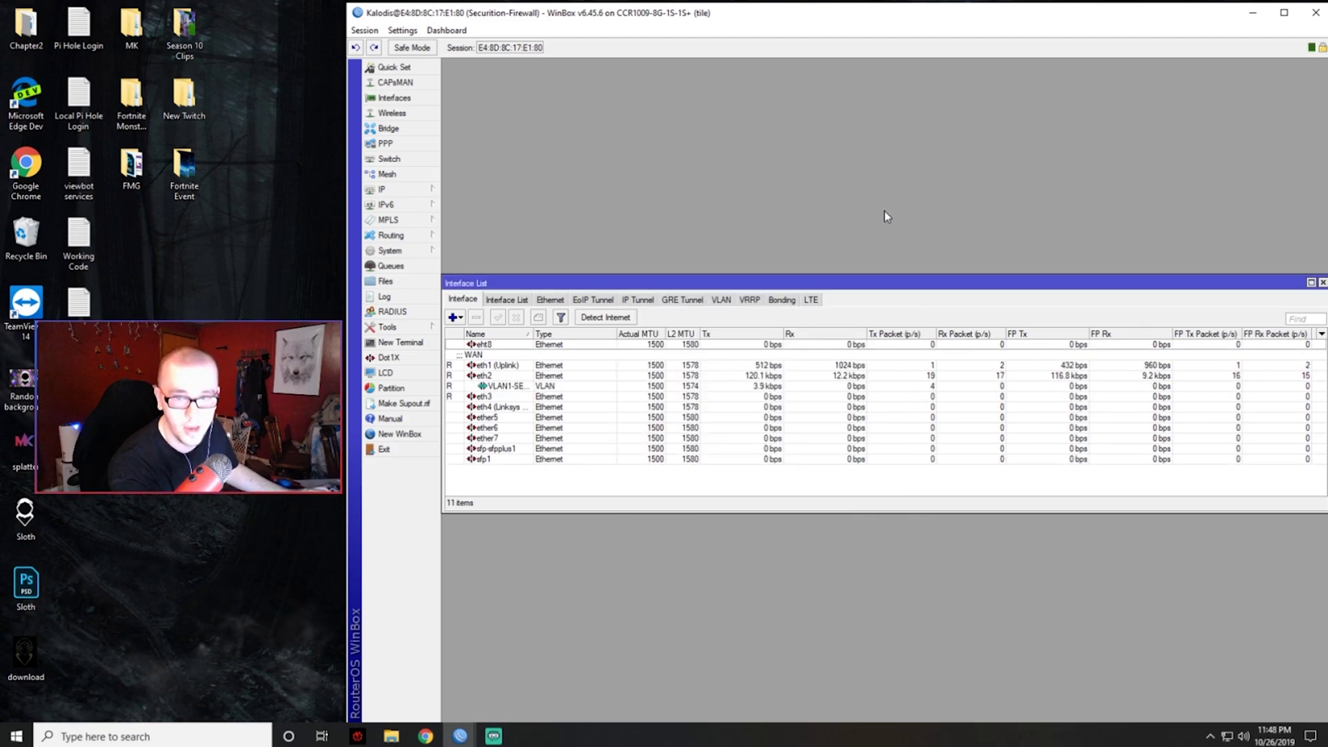
- Start a second VLAN interface and name it VLAN2-SES-SERVERS
left_click(519, 377)
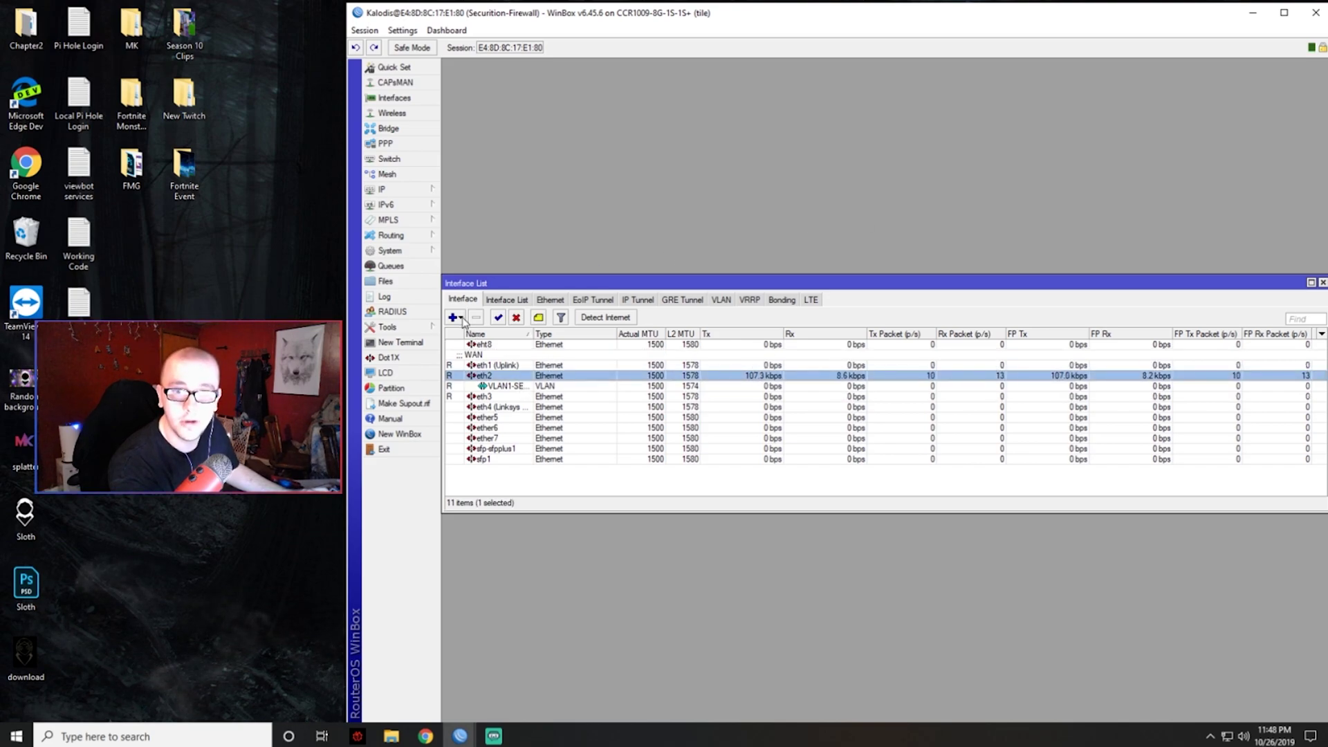
left_click(457, 319)
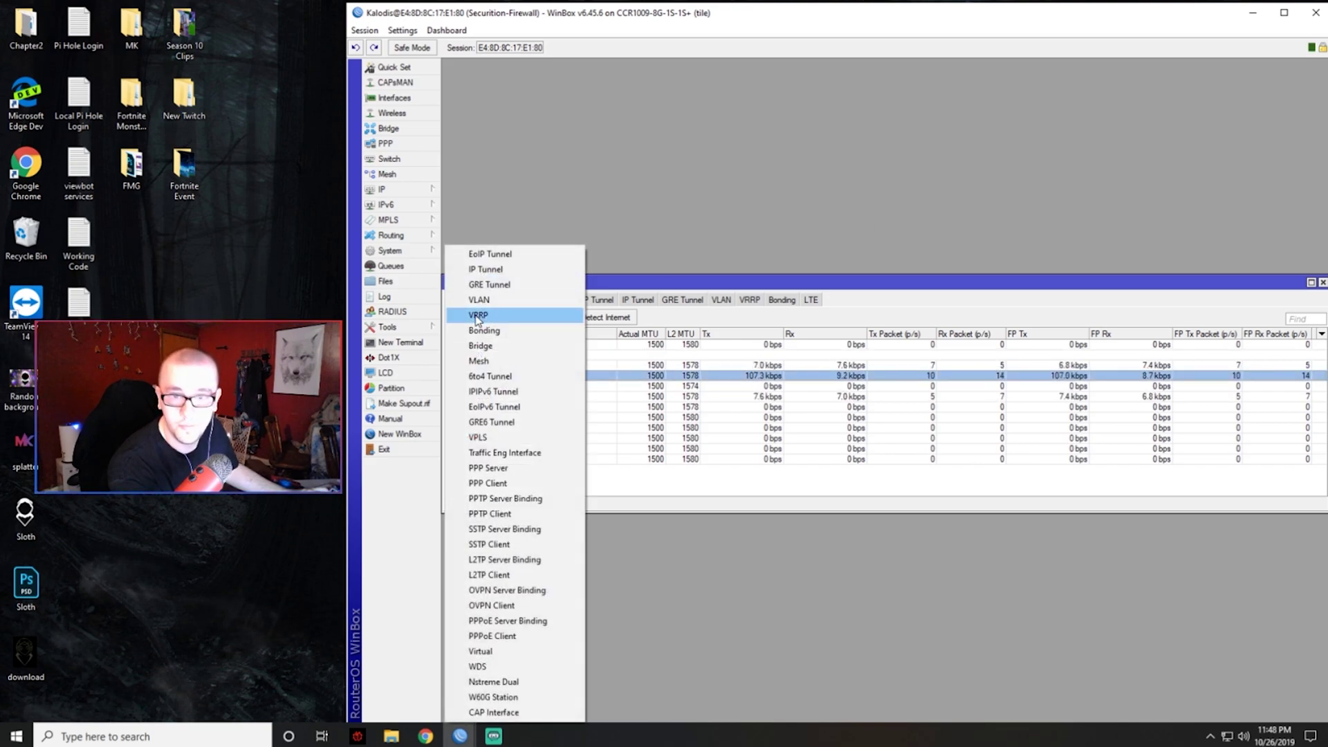
left_click(505, 299)
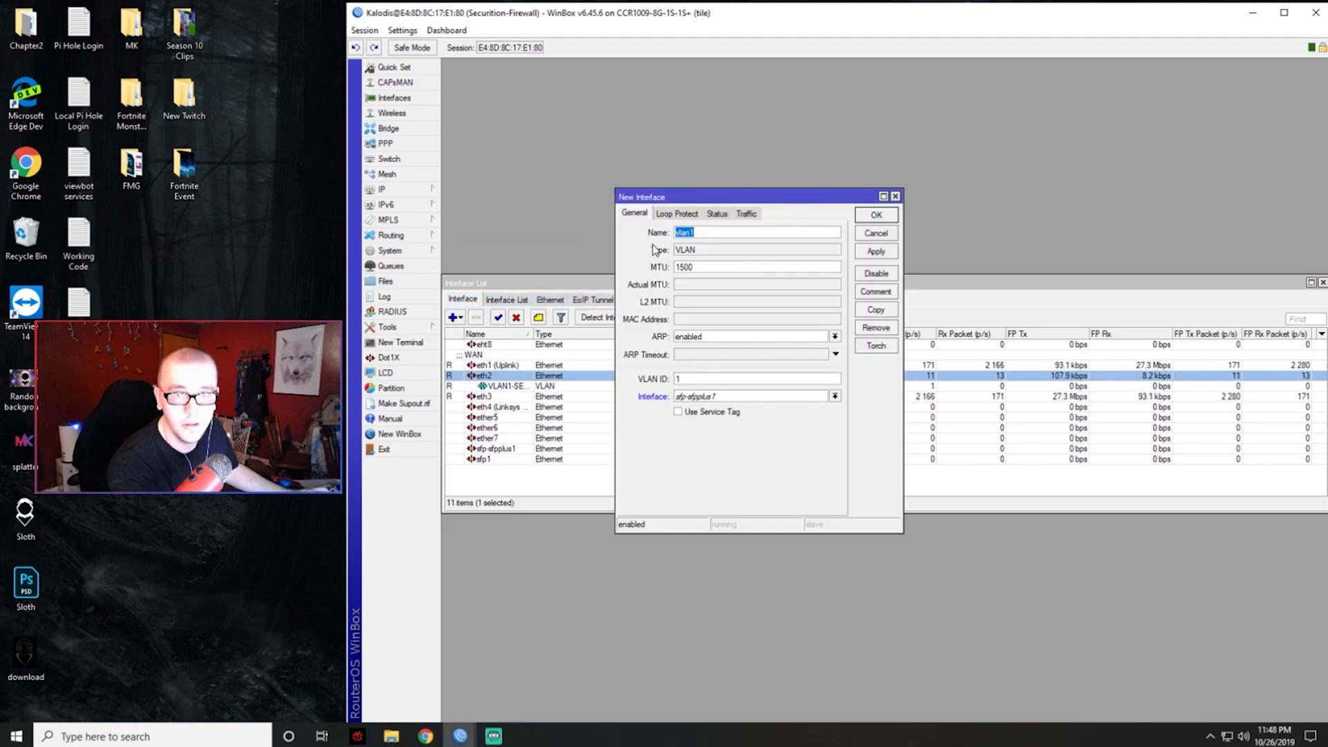
type("VLAN2-SES")
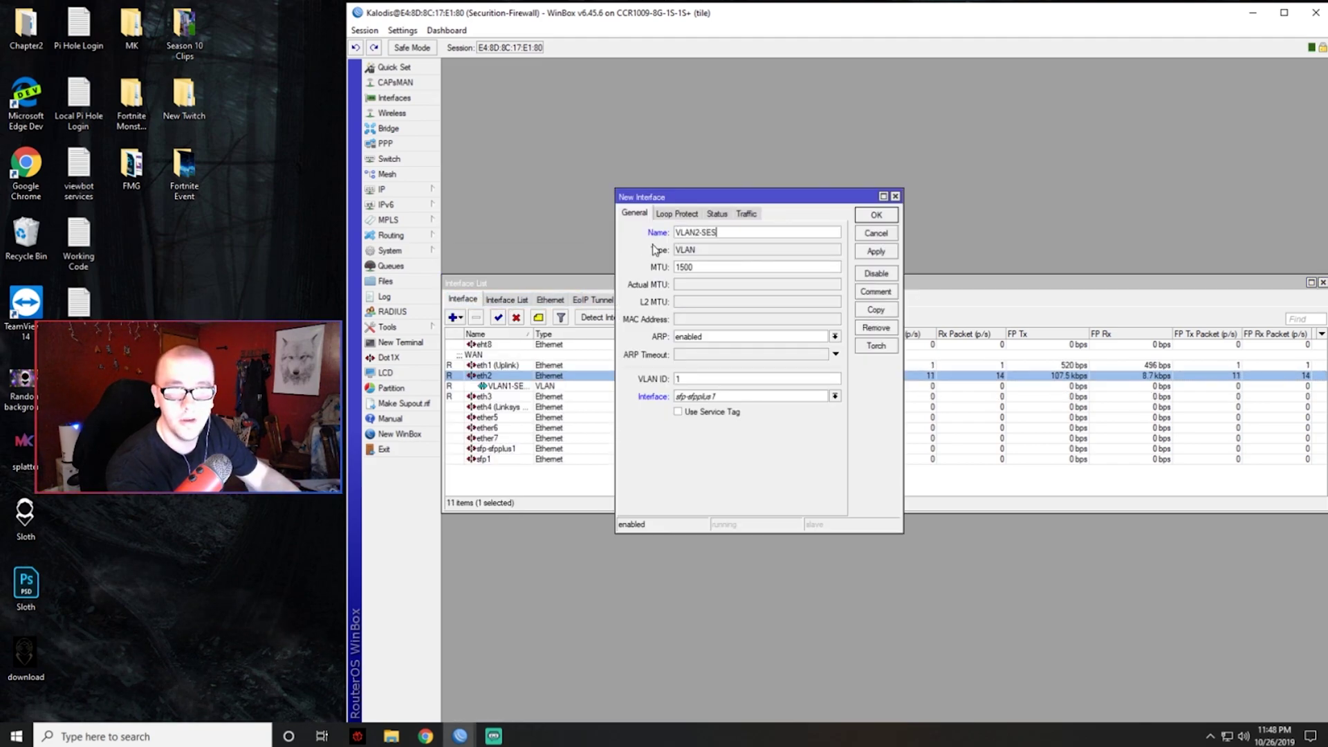
type("S-SE")
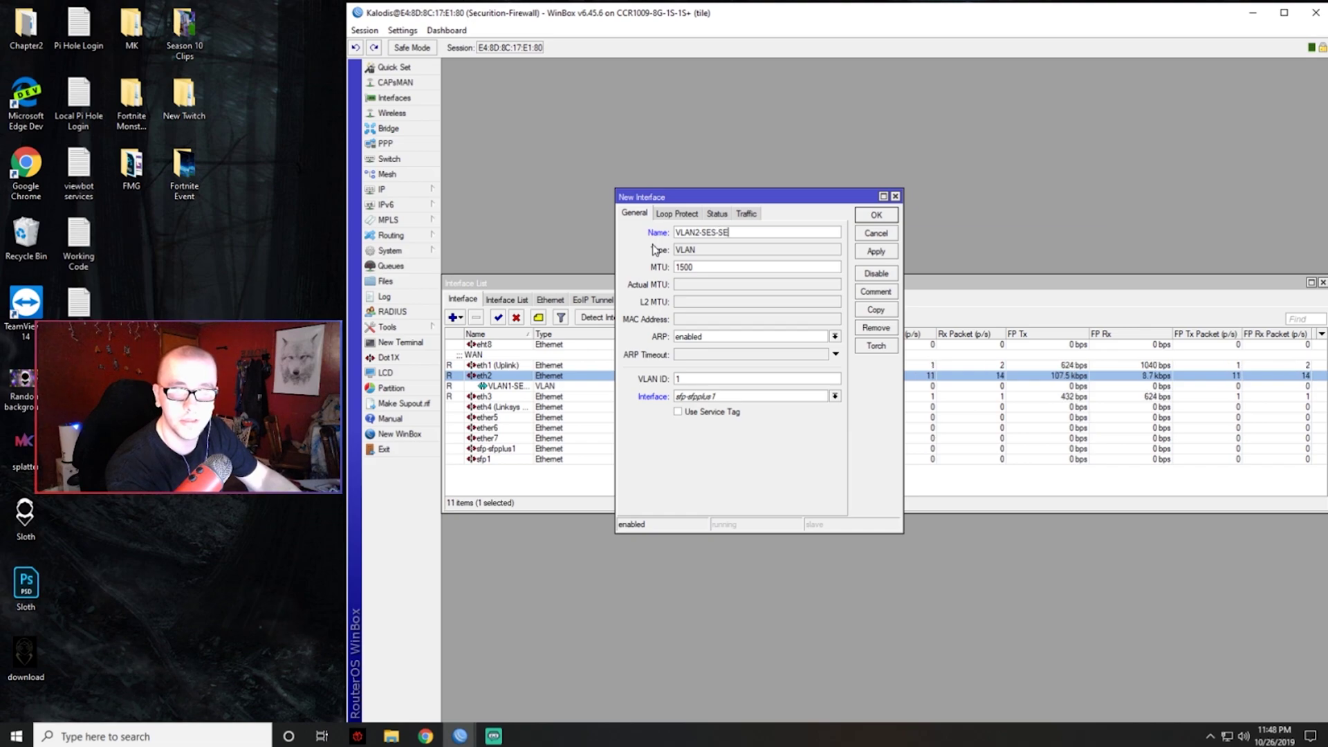
type("RER")
key("BackSpace")
key("BackSpace")
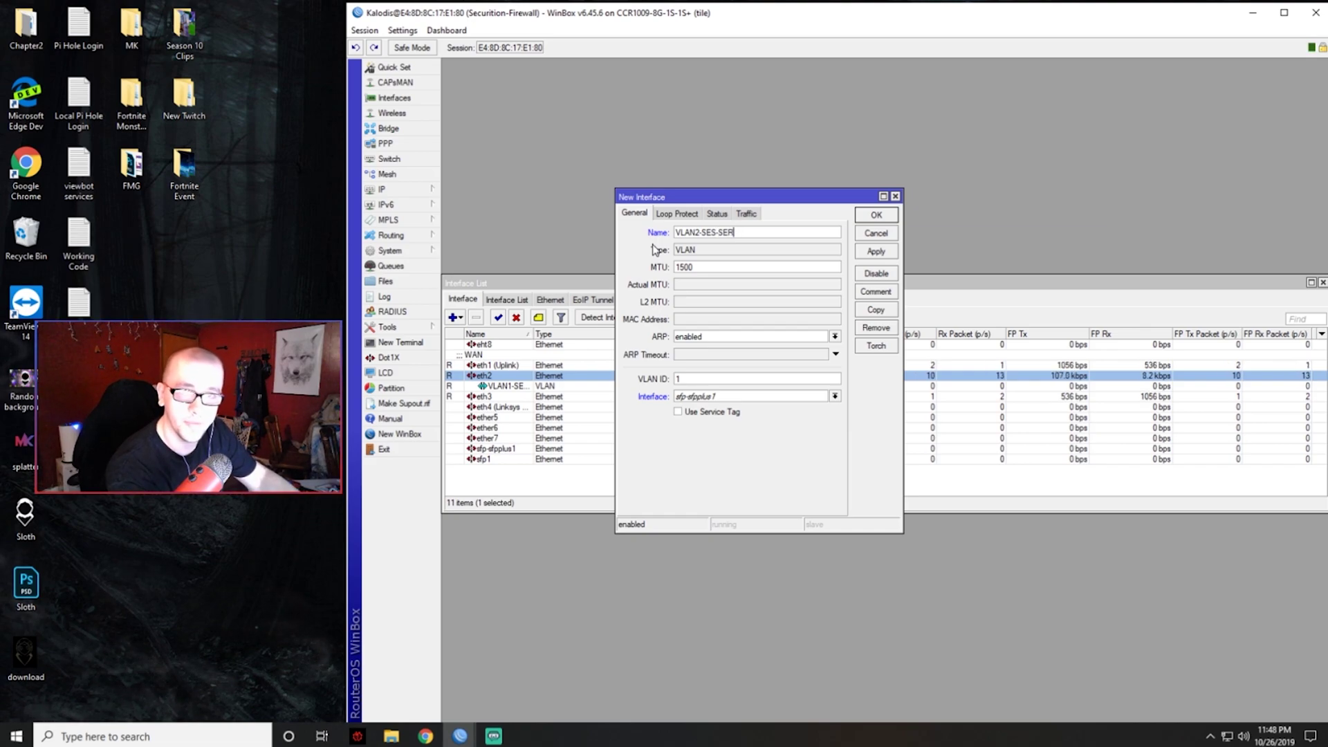
key("BackSpace")
key("BackSpace")
type("RVERS")
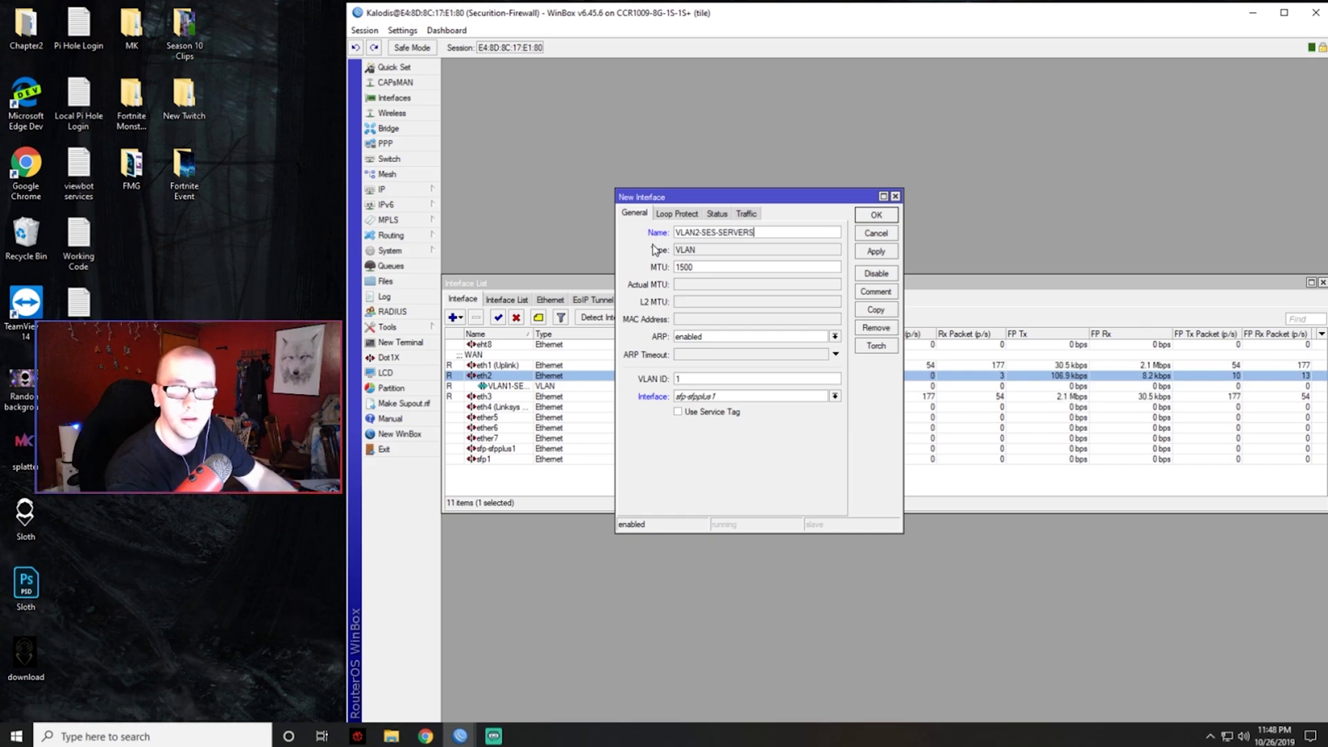
- Set the servers VLAN's ID to 2 and its parent interface to eth2, then save it
double_click(780, 377)
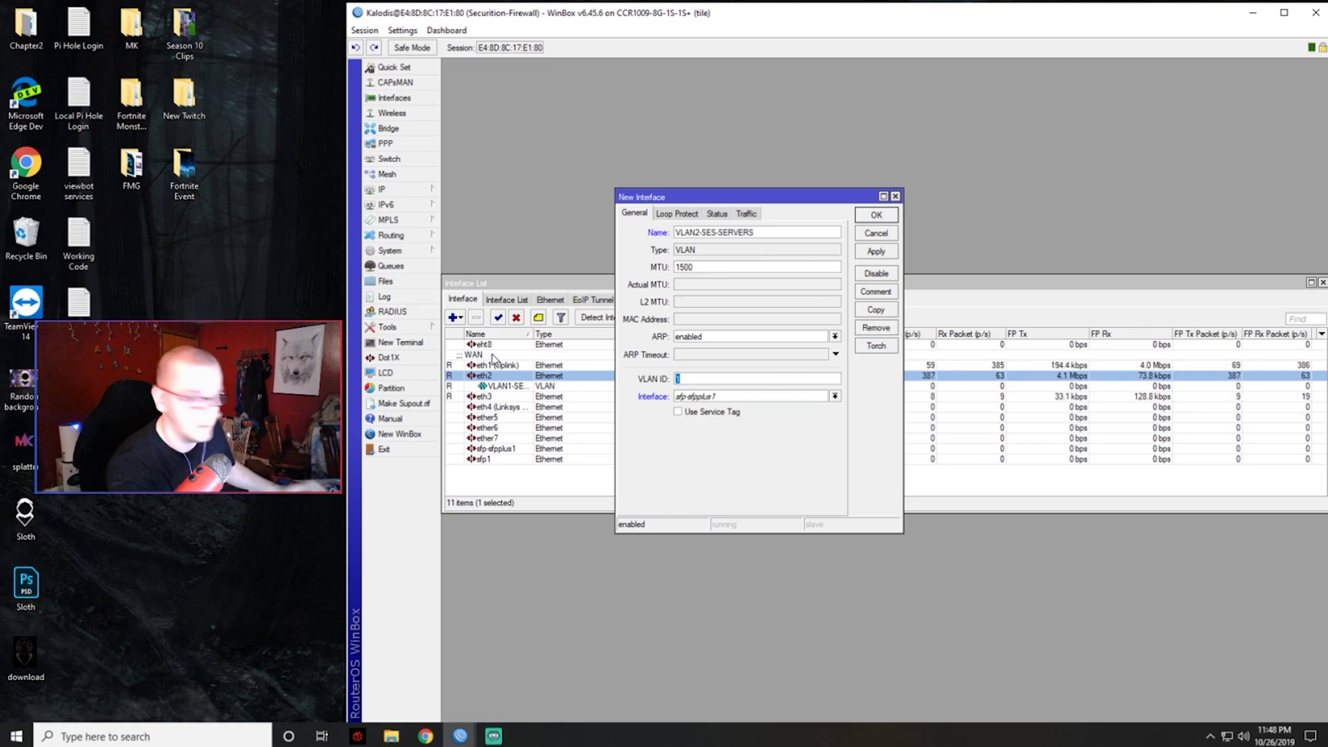
type("2")
left_click(708, 395)
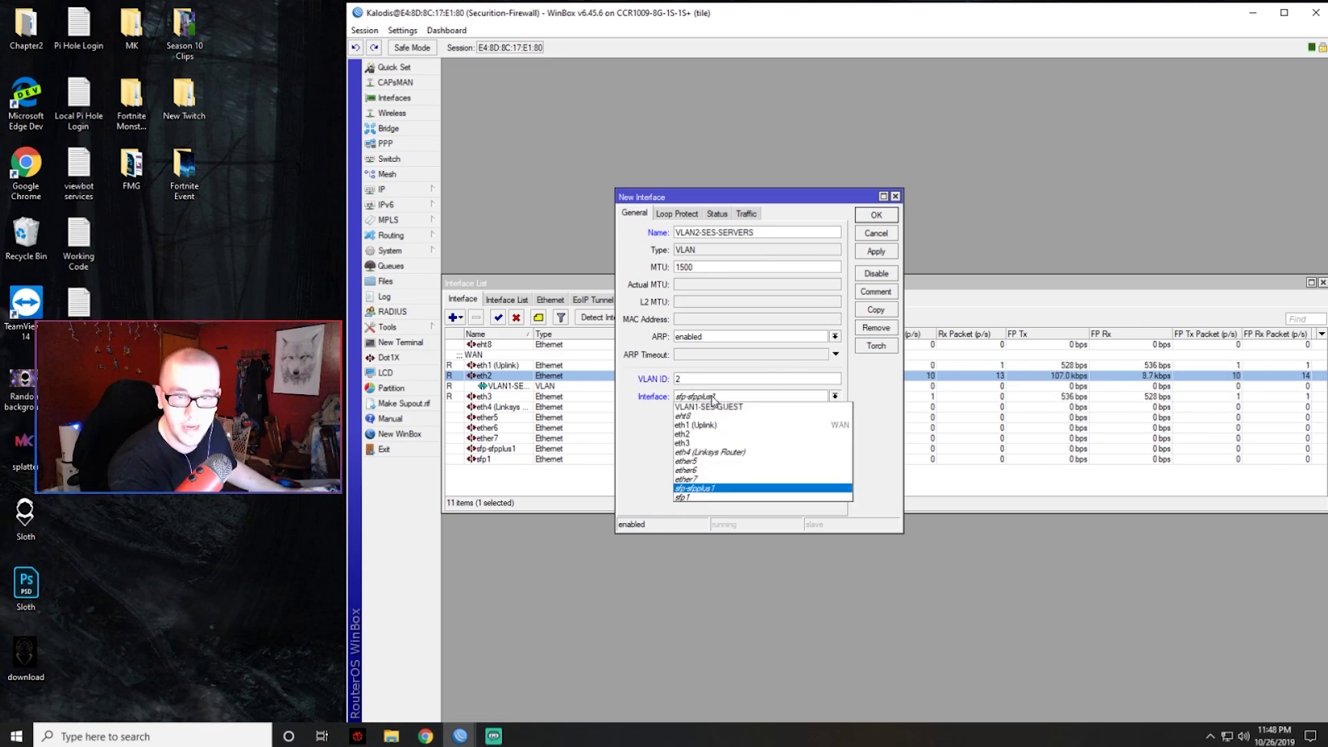
left_click(743, 443)
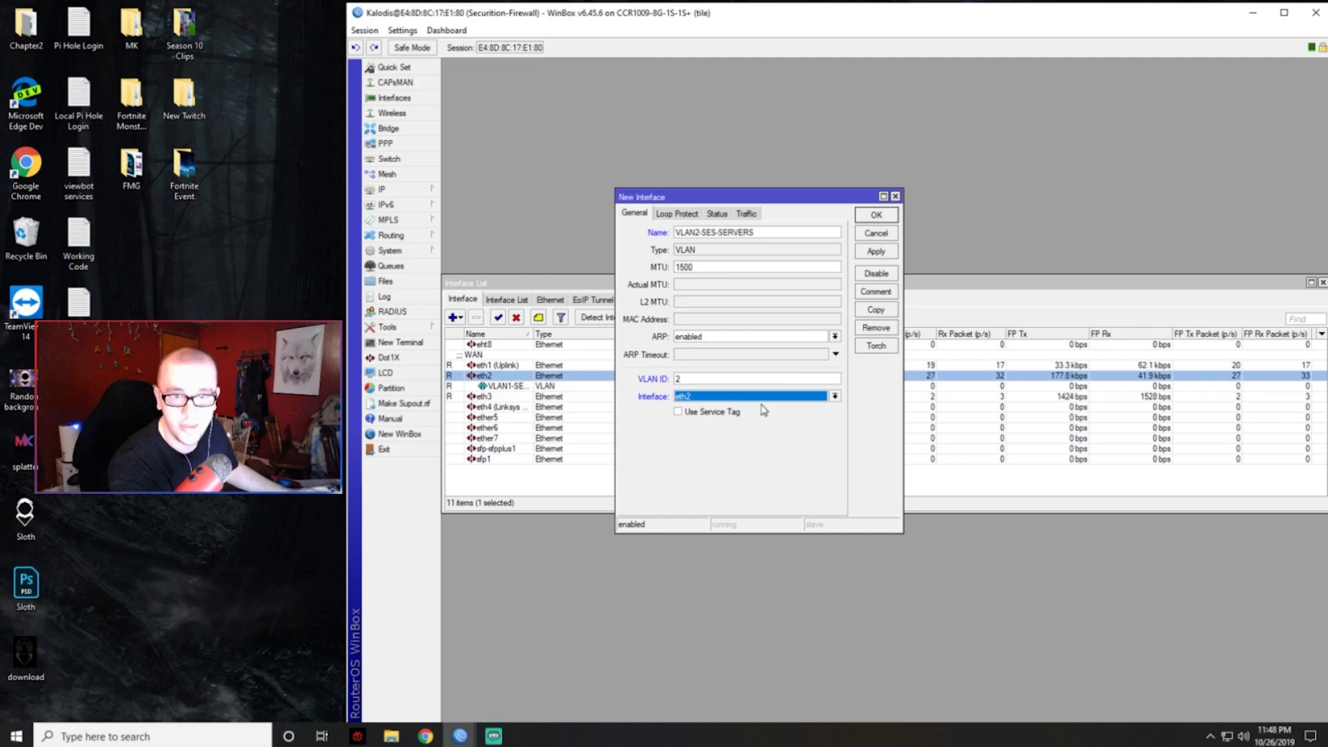
left_click(875, 251)
left_click(877, 216)
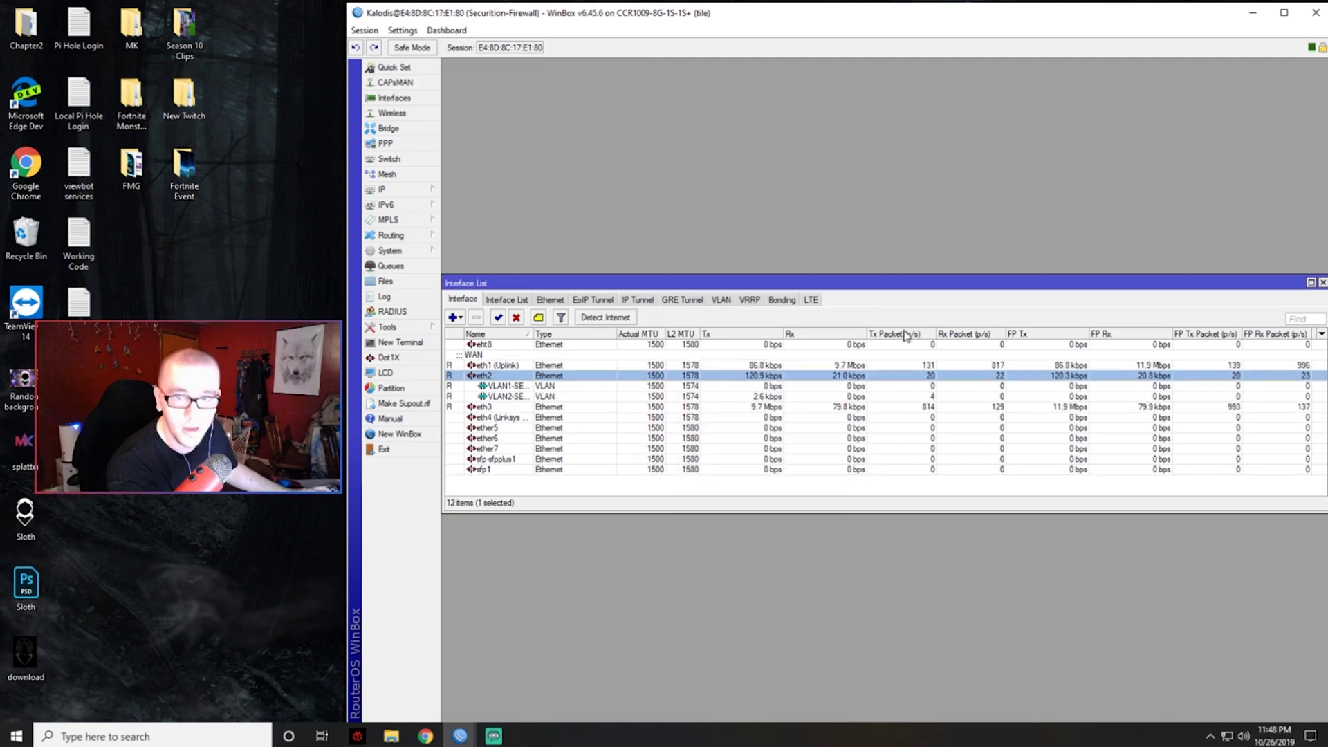
- Widen the Name column of the interface list to show the full VLAN names under eth2
left_click(504, 386)
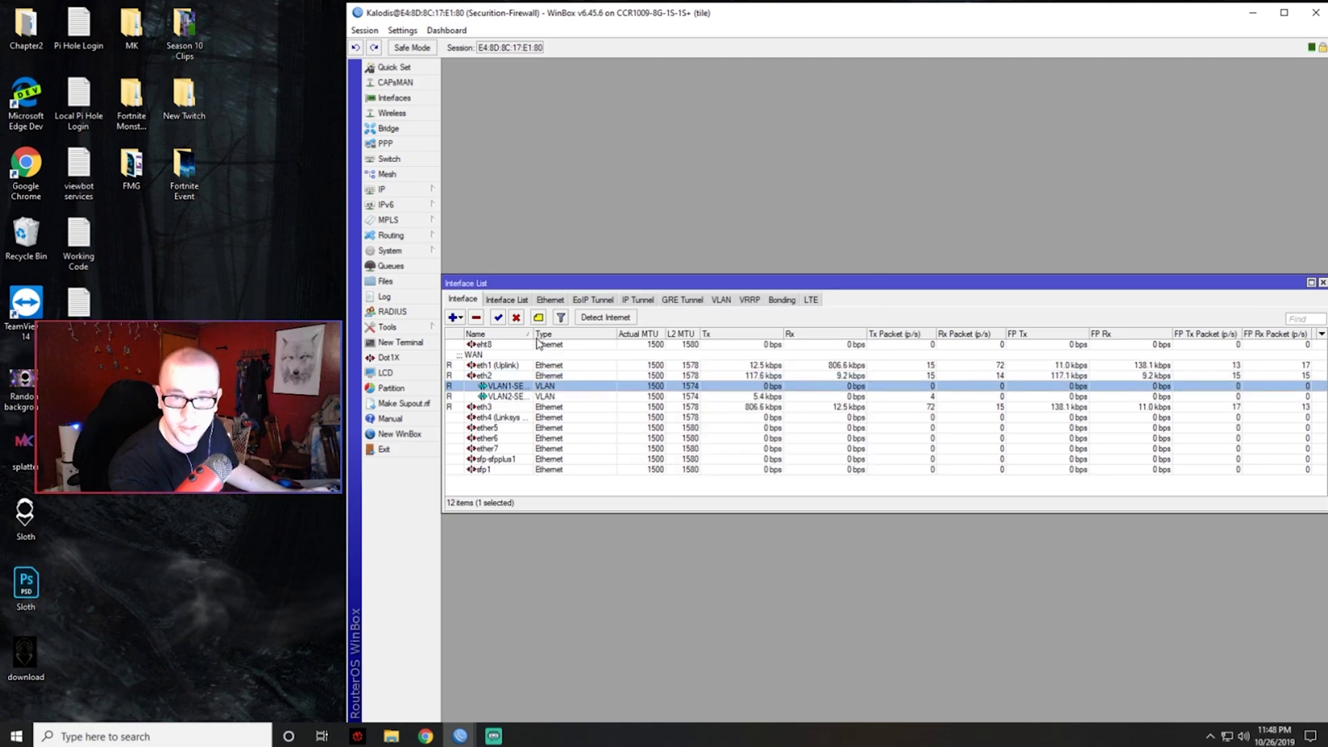
left_click_drag(532, 334, 632, 333)
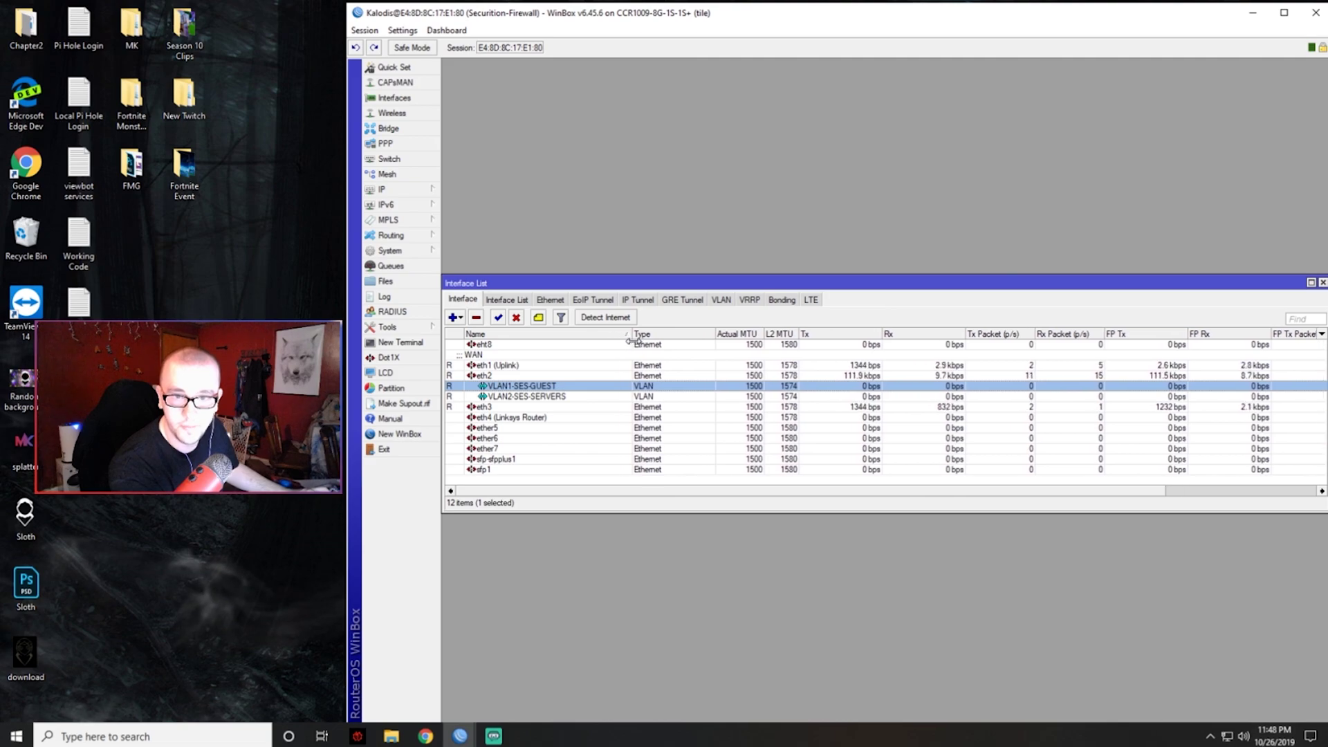
left_click(522, 399)
left_click(515, 378)
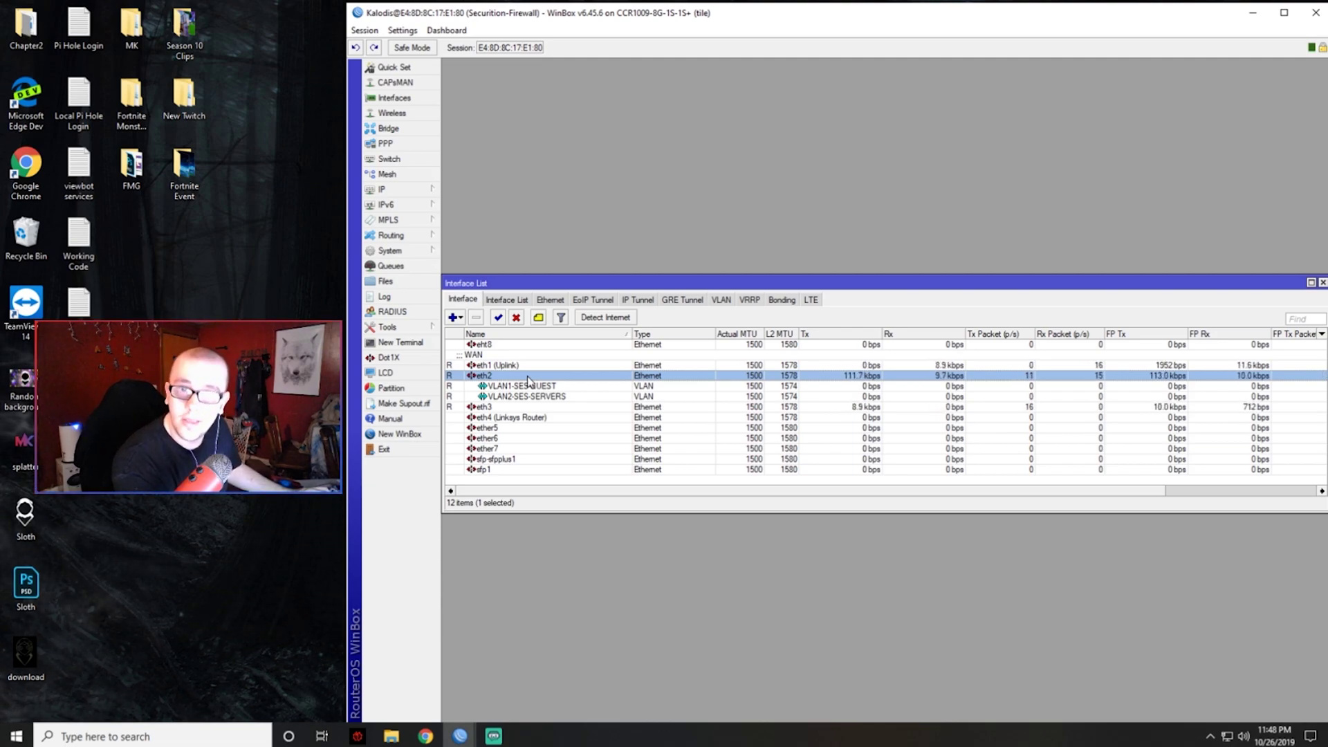
- Start a new entry in the IP address list with the address 10.100.1.1/24
left_click(417, 192)
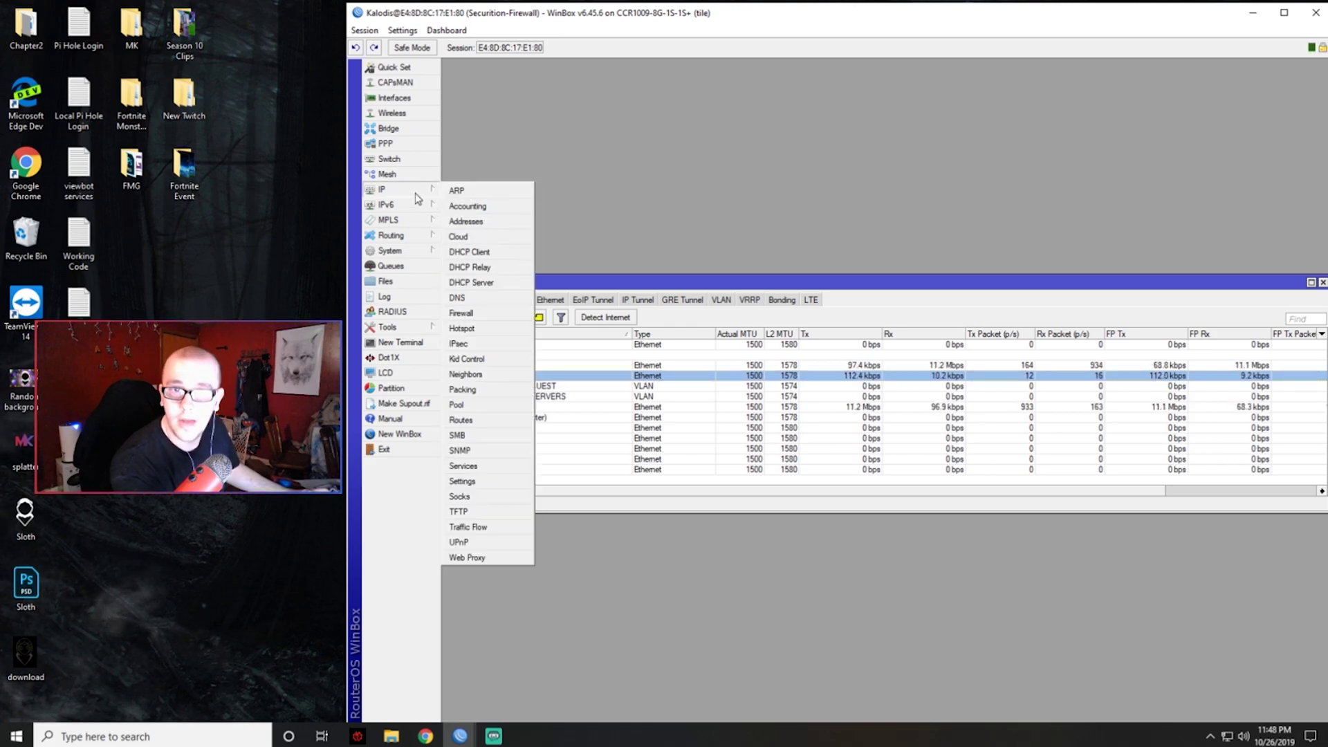
left_click(470, 222)
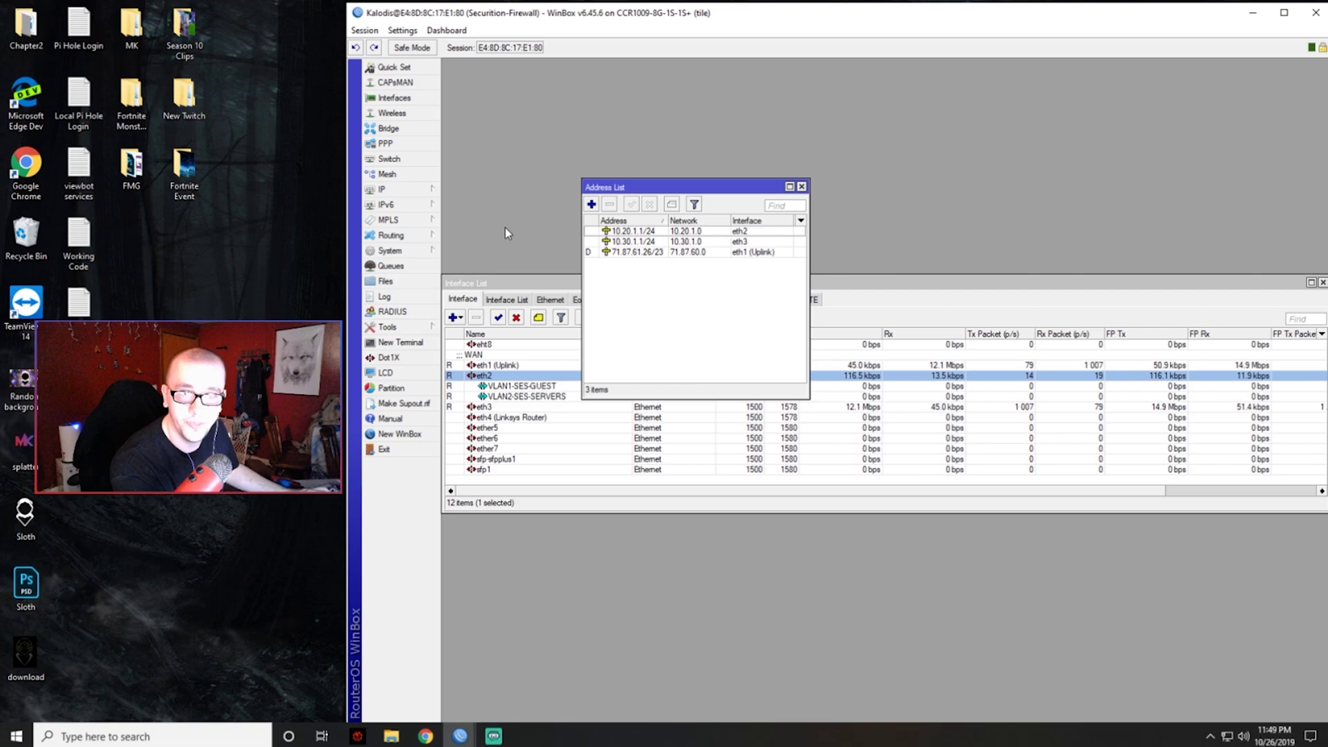
left_click(649, 232)
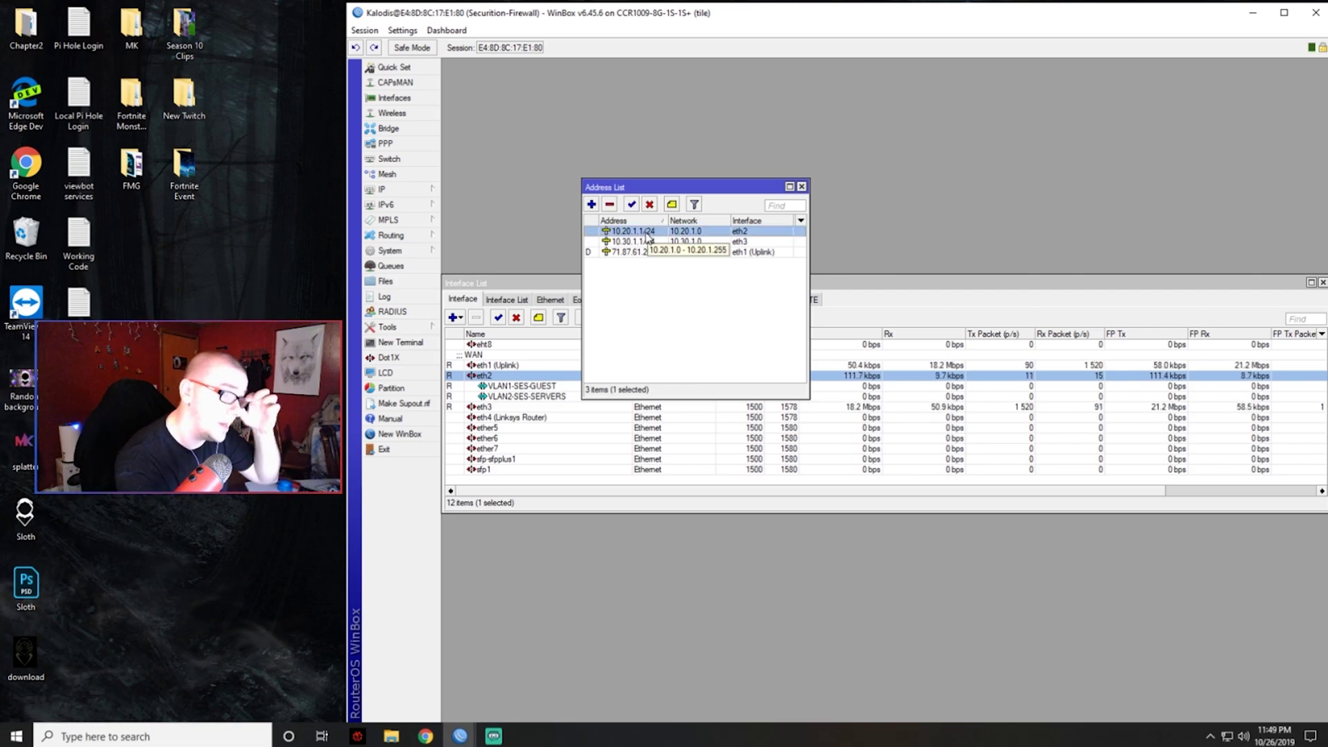
left_click(592, 205)
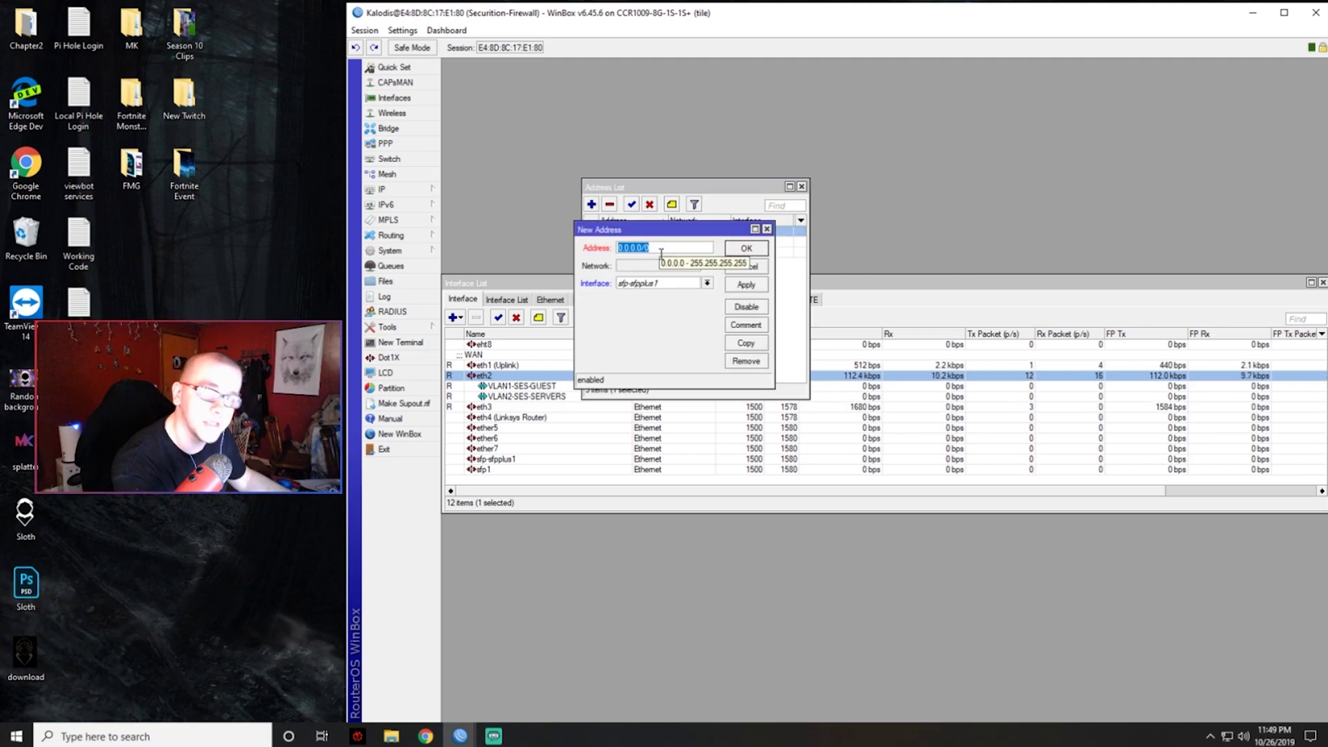
type("10.100")
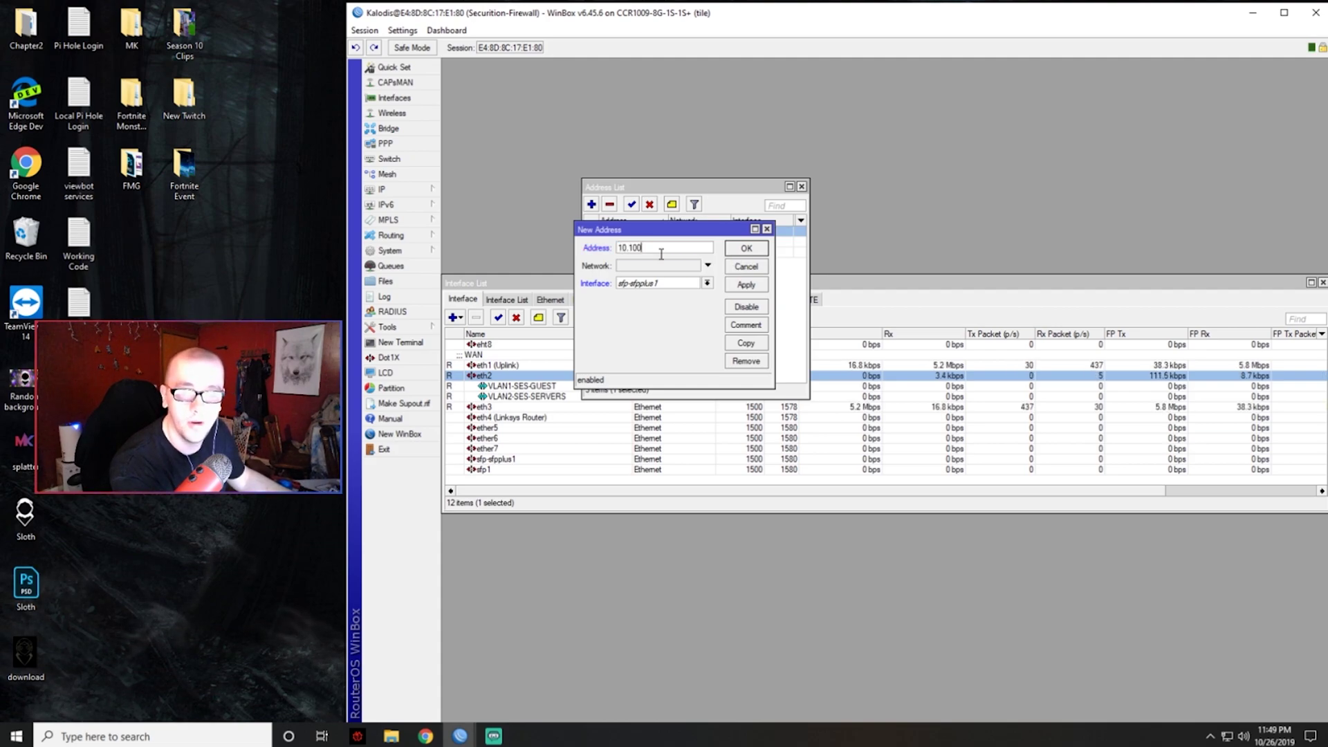
type(".1.1/24")
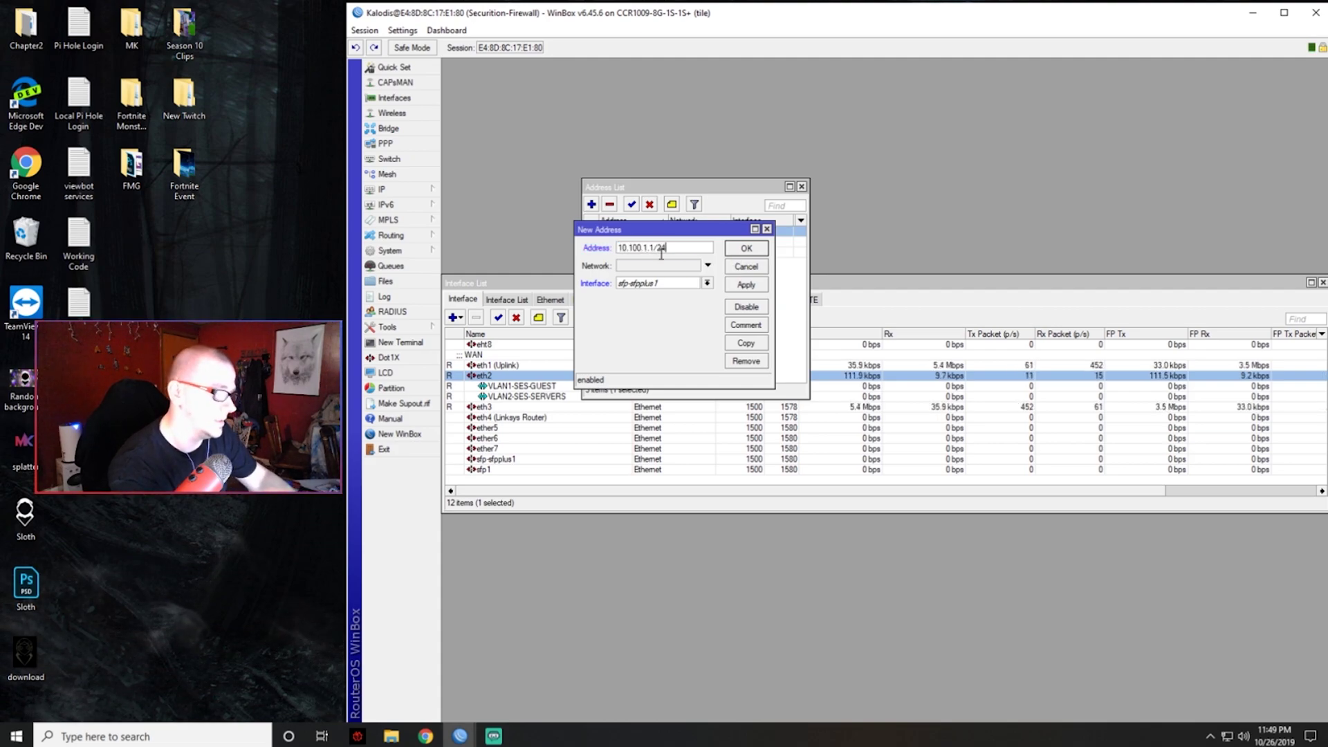
- Assign the new address to interface VLAN1-SES-GUEST and save the entry
left_click(707, 284)
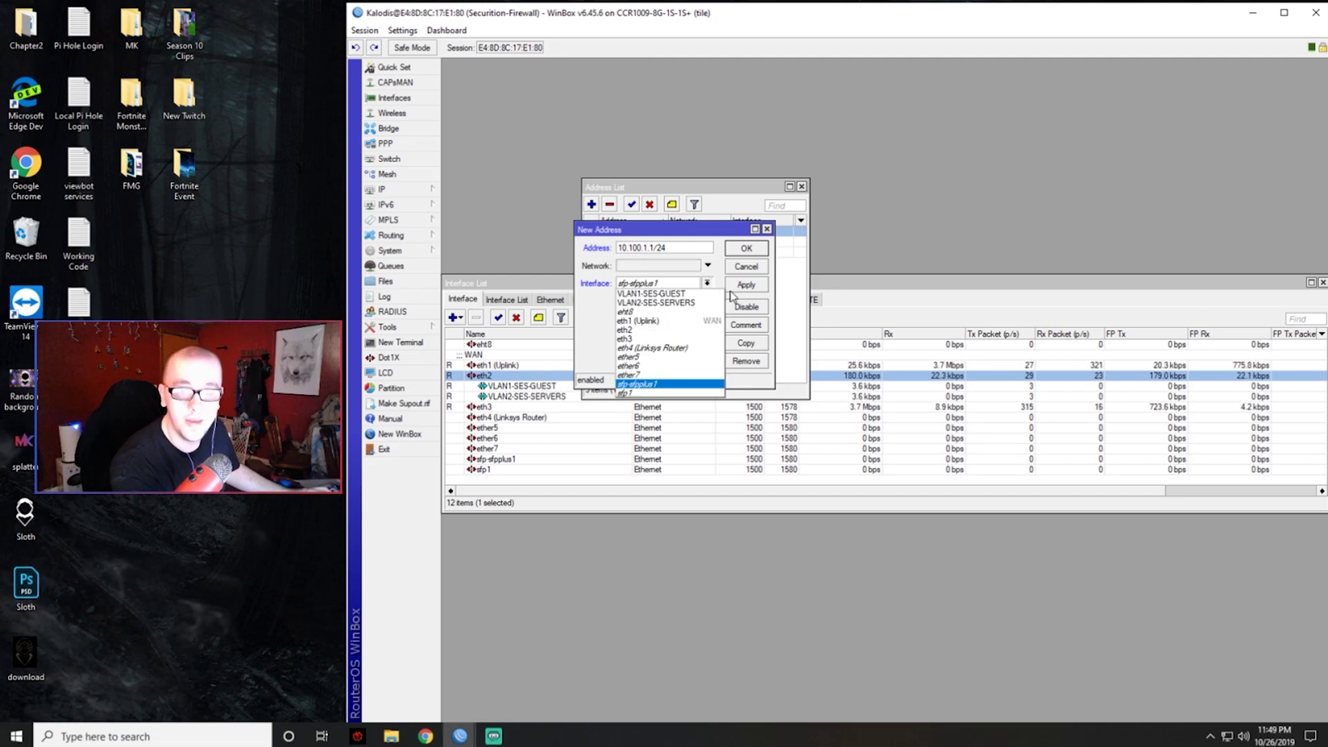
left_click(709, 296)
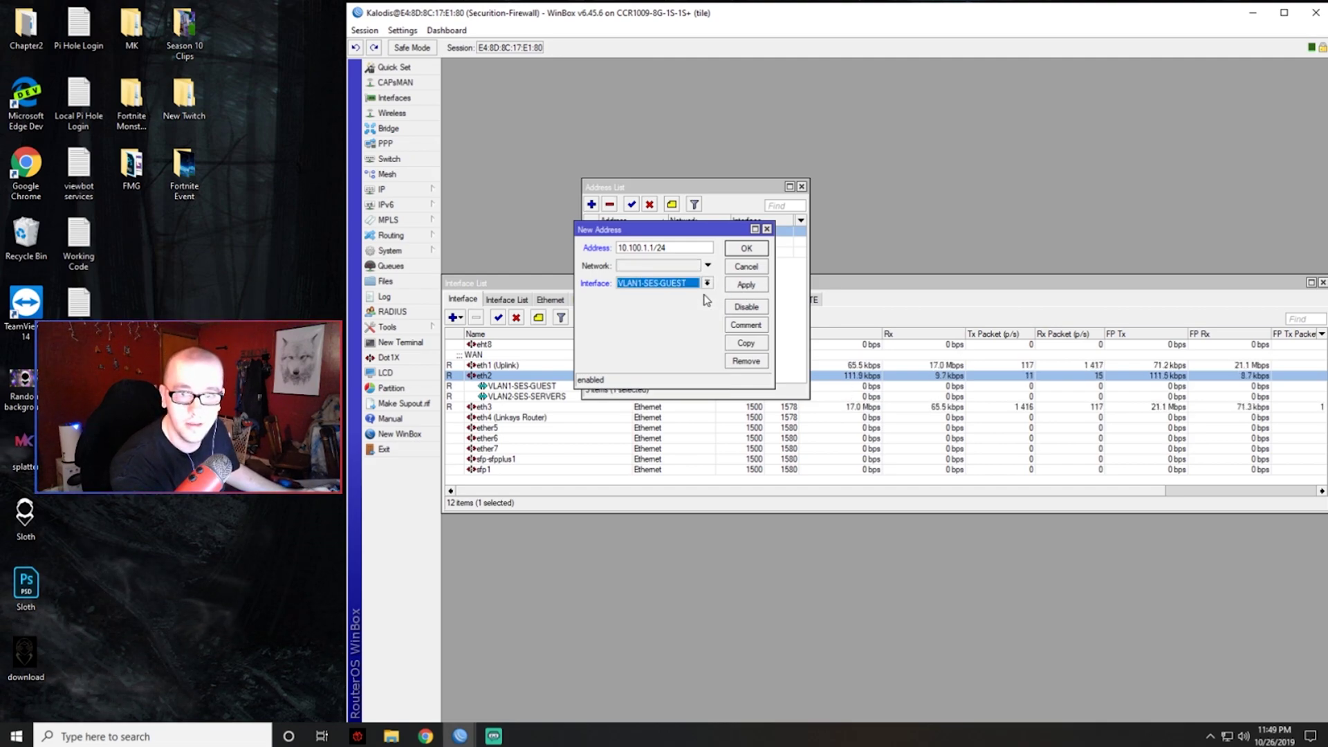
left_click(746, 288)
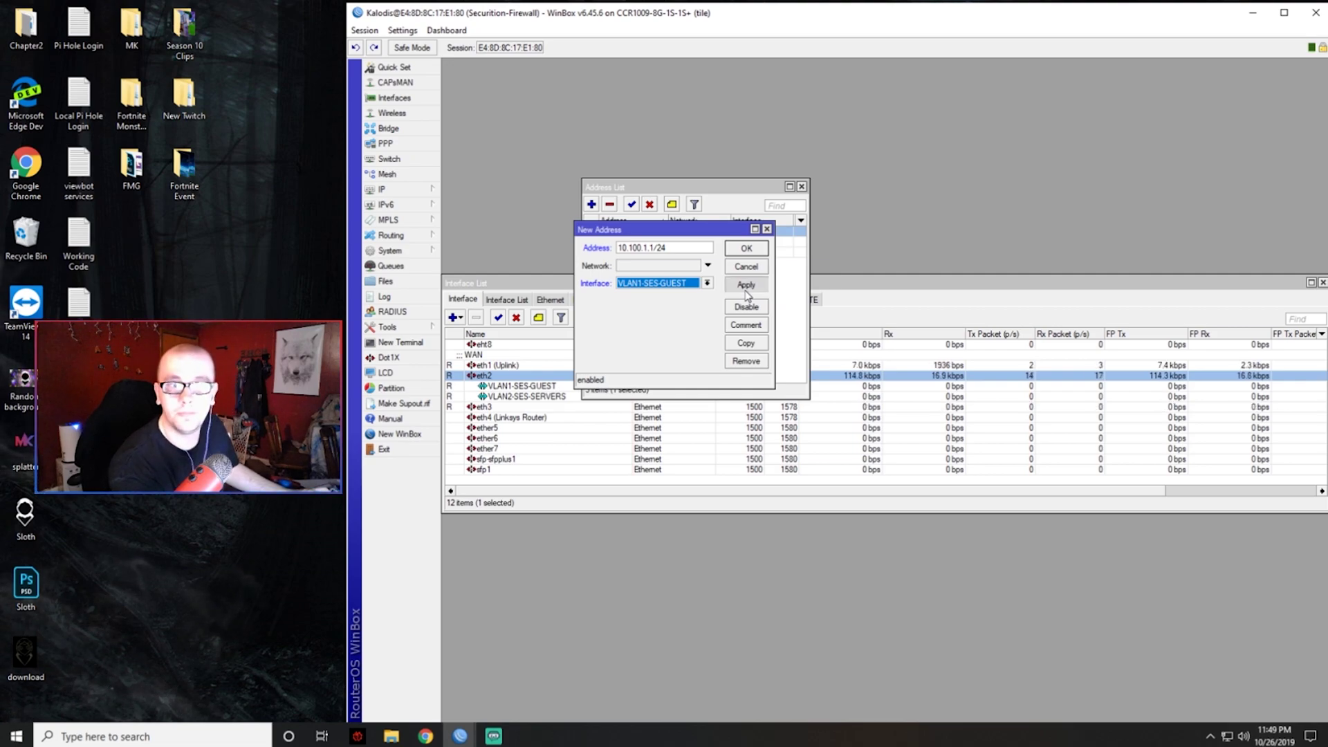
left_click(746, 251)
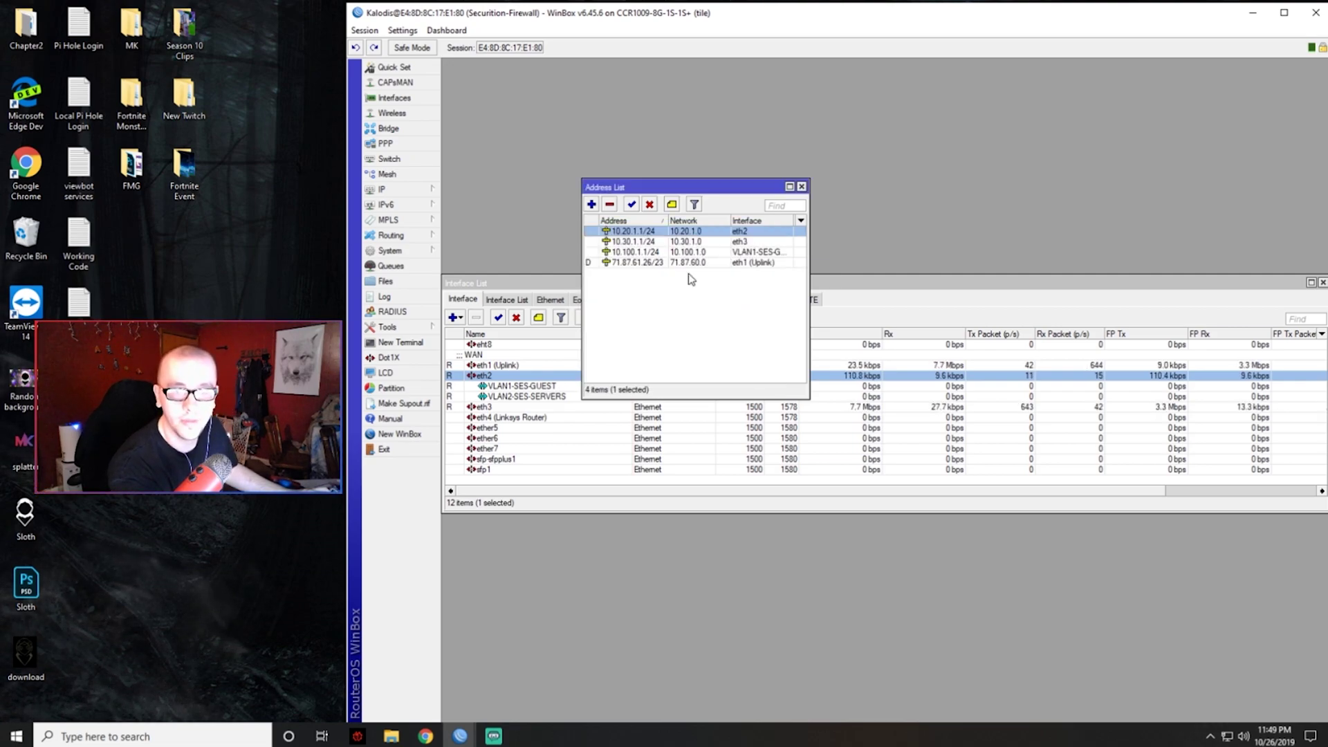
- Add the IP address 10.200.1.1/24 on interface VLAN2-SES-SERVERS and save the entry
left_click(592, 204)
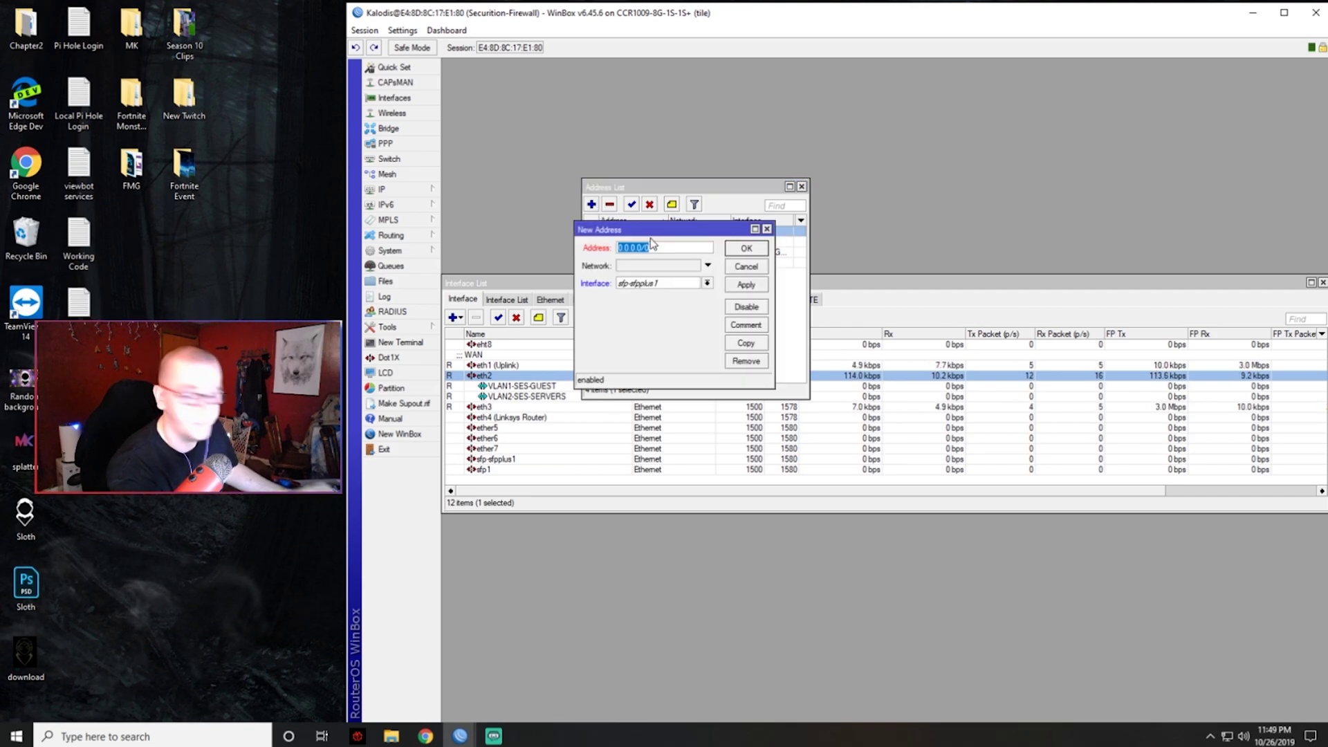
type("10.20.")
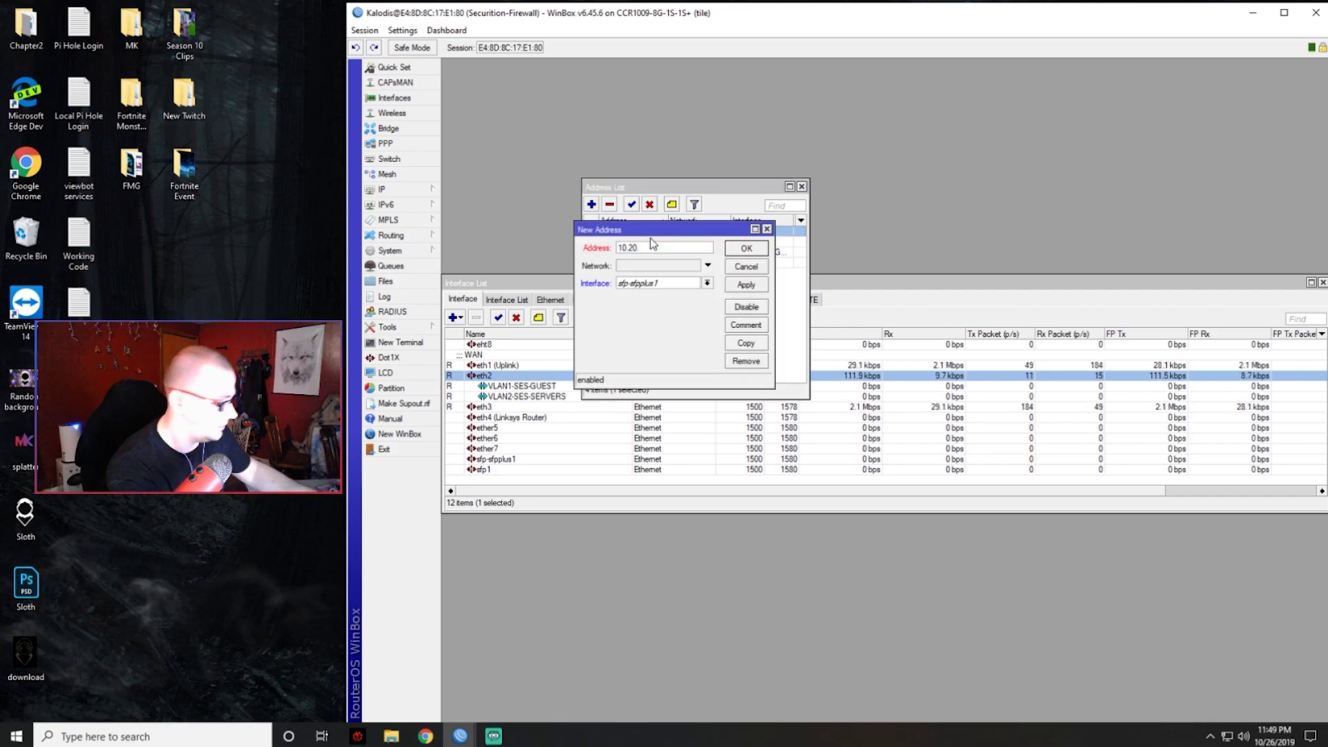
type("0.1.")
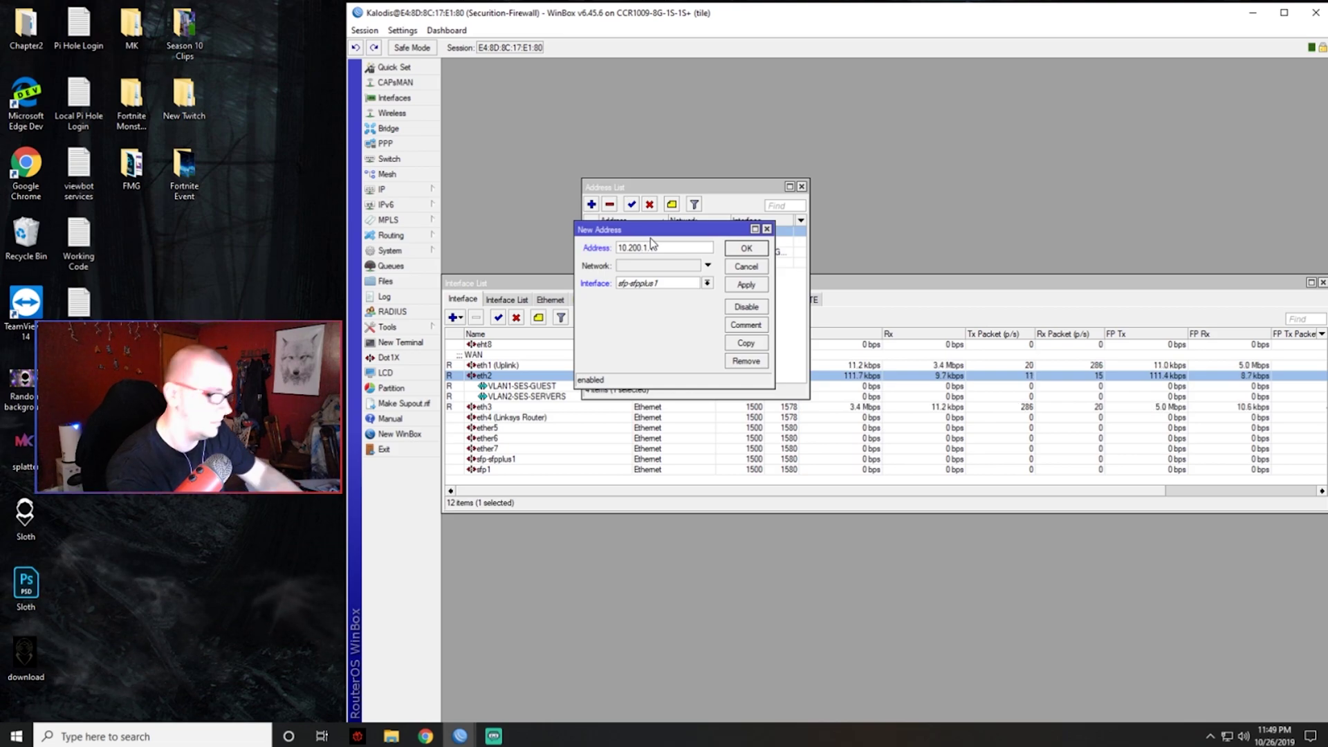
type("1/24")
left_click(707, 283)
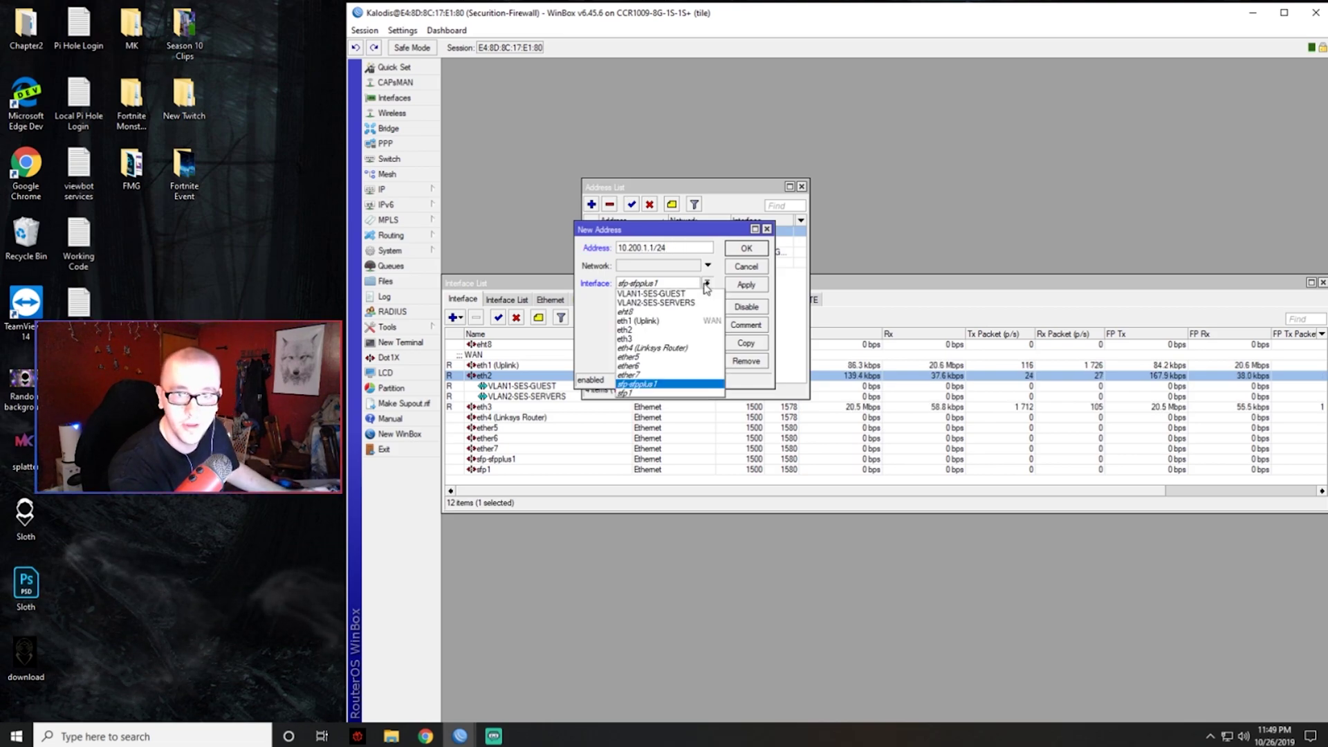
left_click(675, 303)
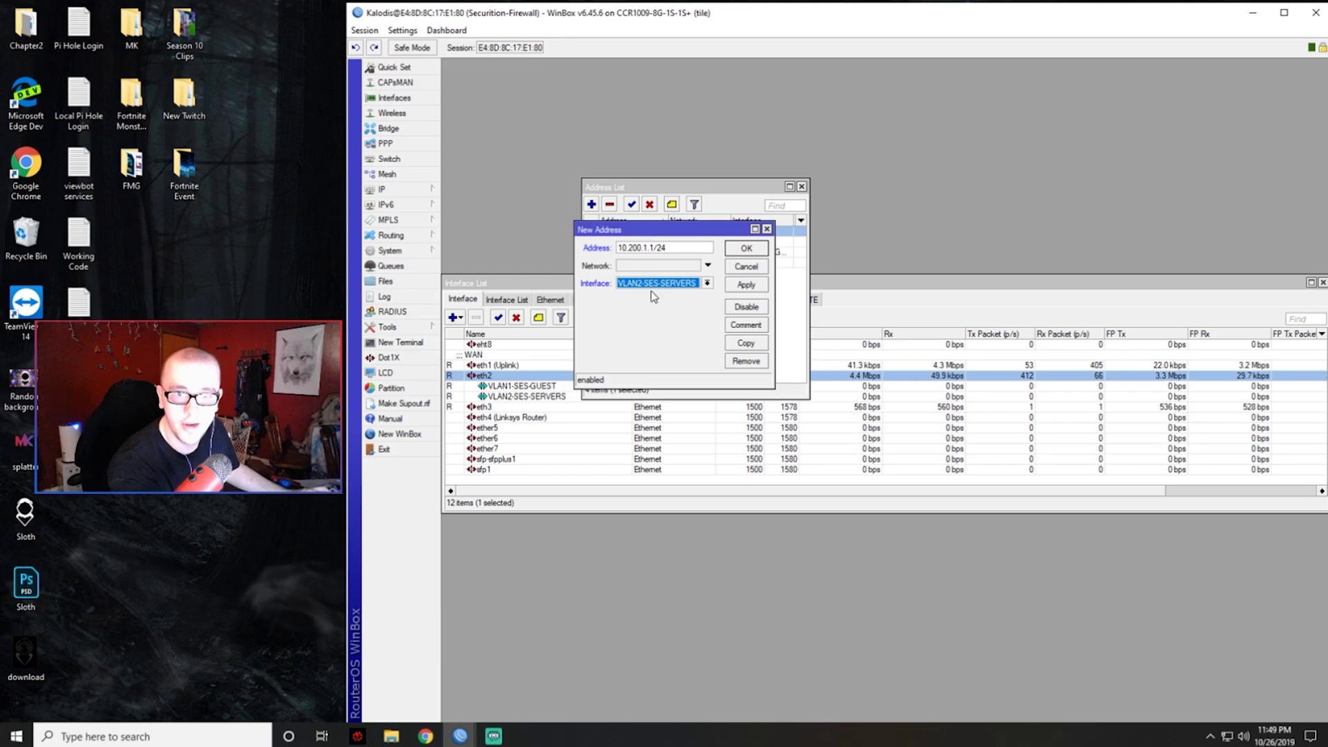
left_click(737, 285)
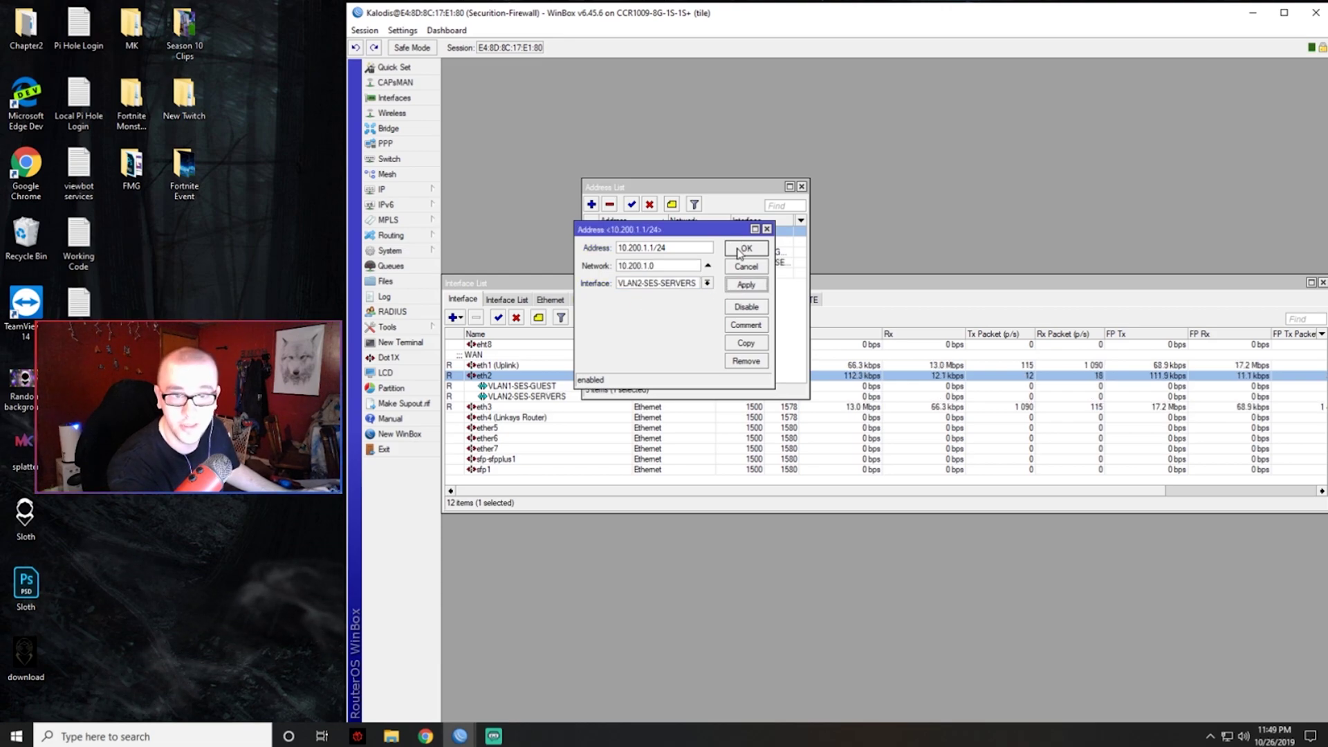
left_click(739, 248)
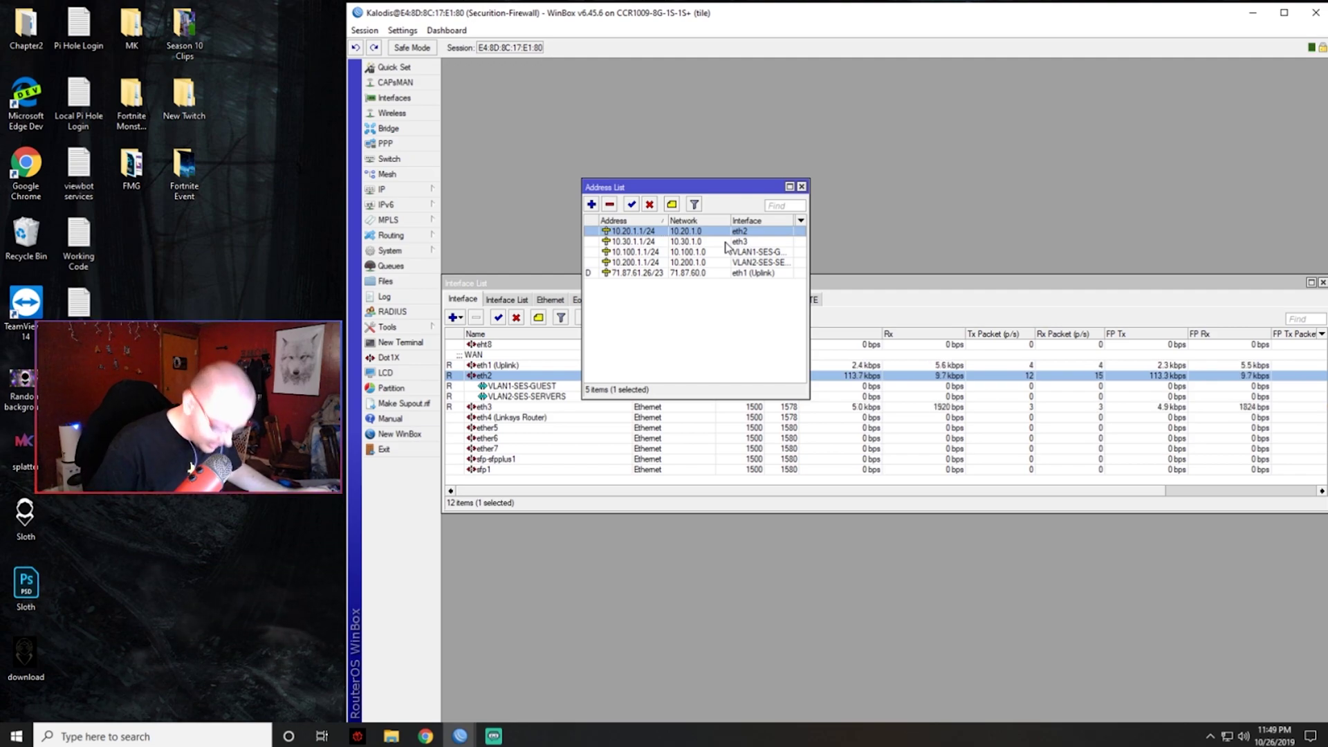
- Close the address and interface lists and open the router's DHCP server list
left_click(802, 186)
left_click(1323, 283)
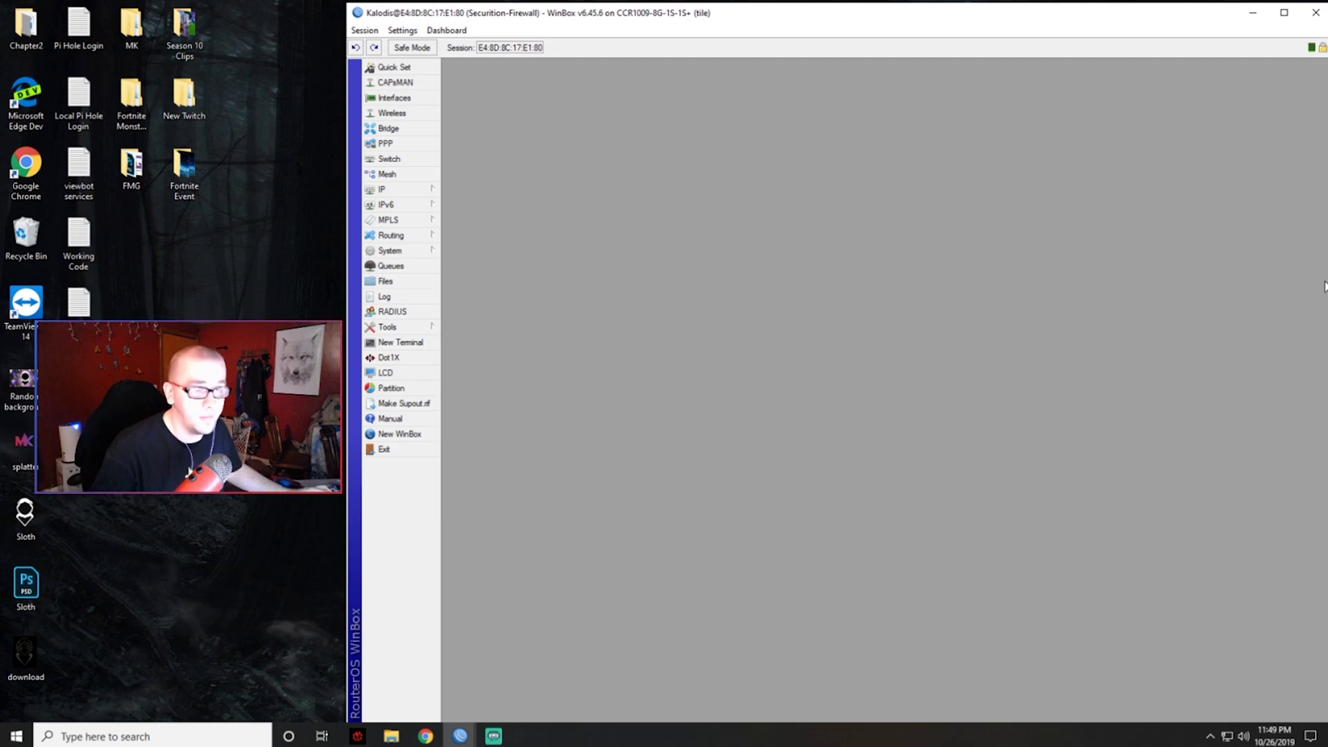
left_click(433, 193)
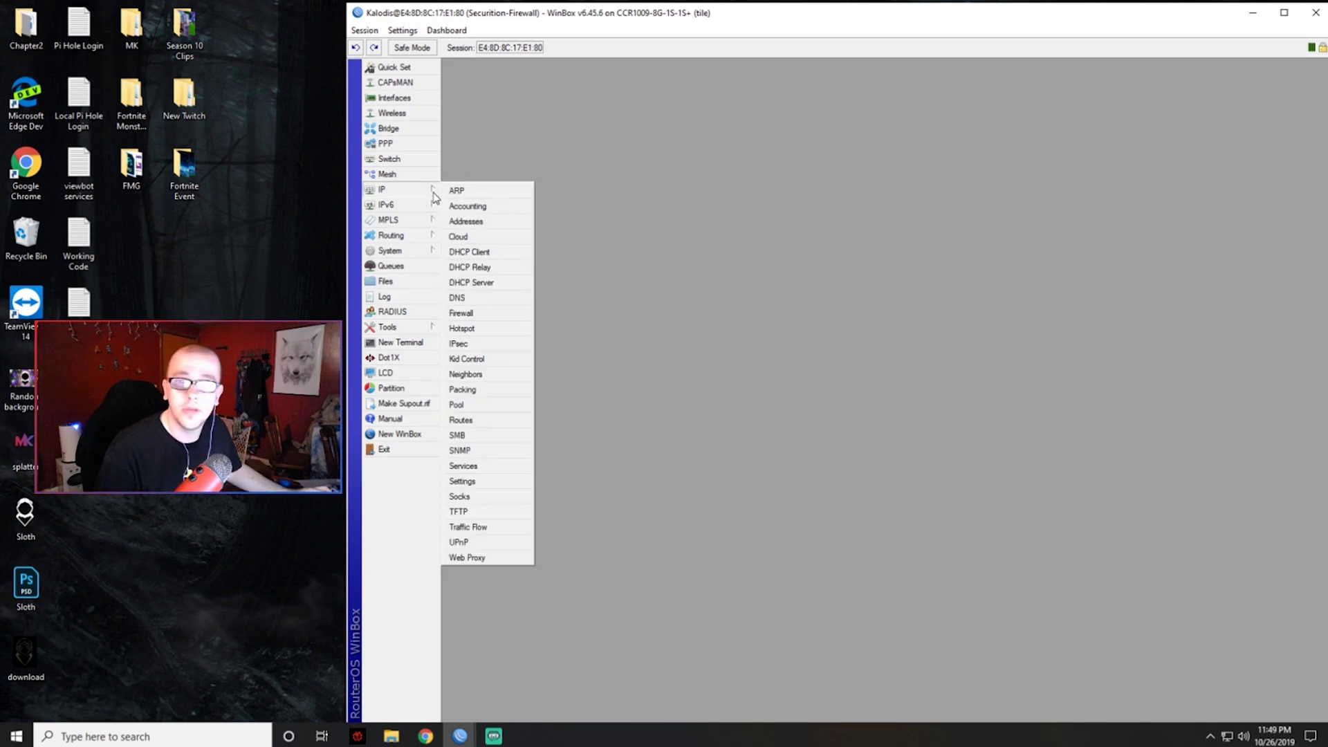
left_click(492, 285)
left_click_drag(931, 246, 770, 192)
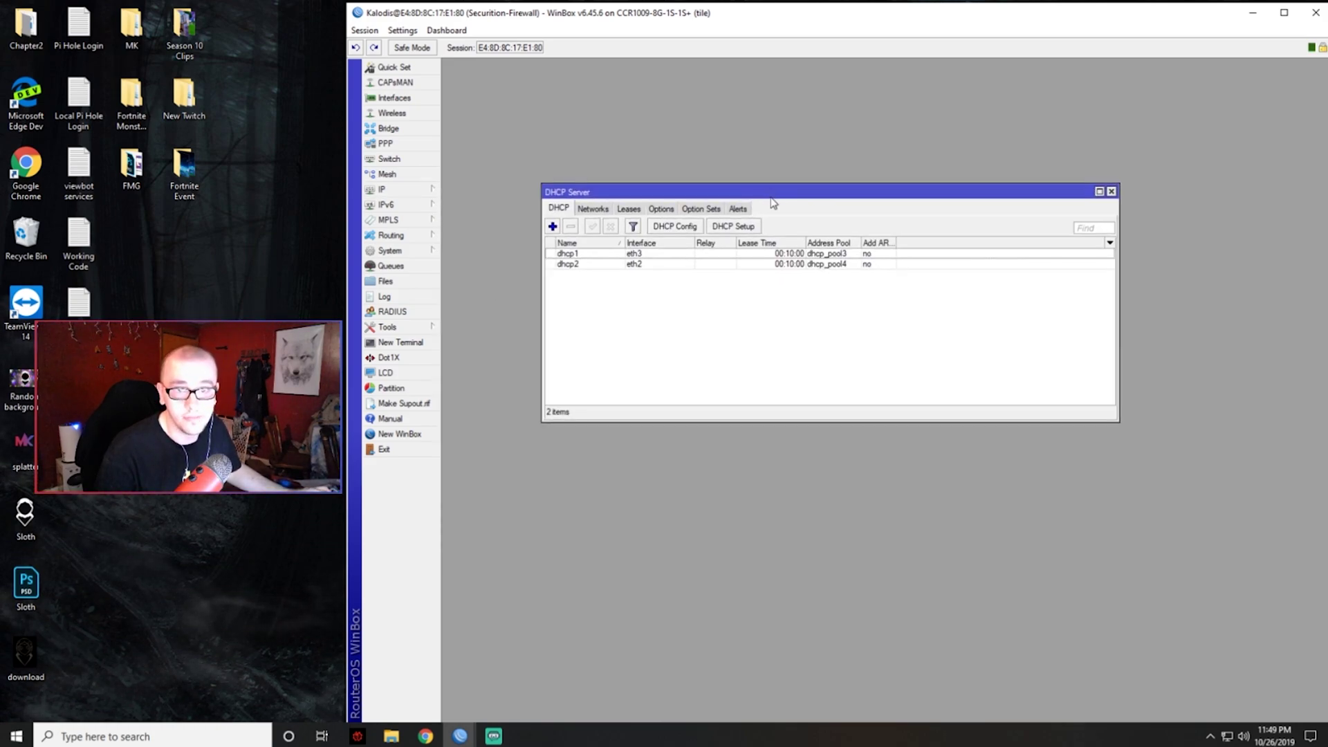
- Run DHCP Setup on VLAN1-SES-GUEST with address space 10.100.1.0/24, DNS servers 1.1.1.1, 1.0.0.1 and 8.8.8.8, and the suggested remaining settings
left_click(733, 226)
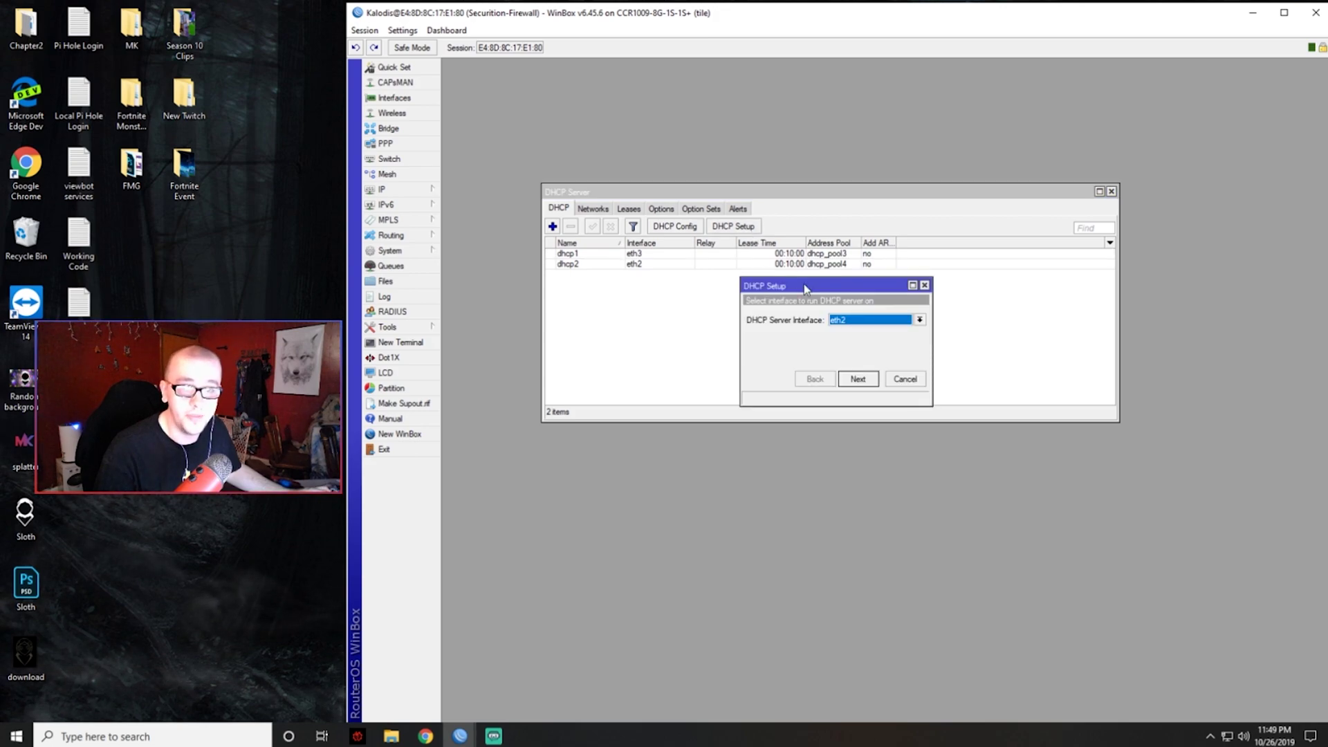
left_click_drag(806, 289, 674, 238)
left_click(759, 271)
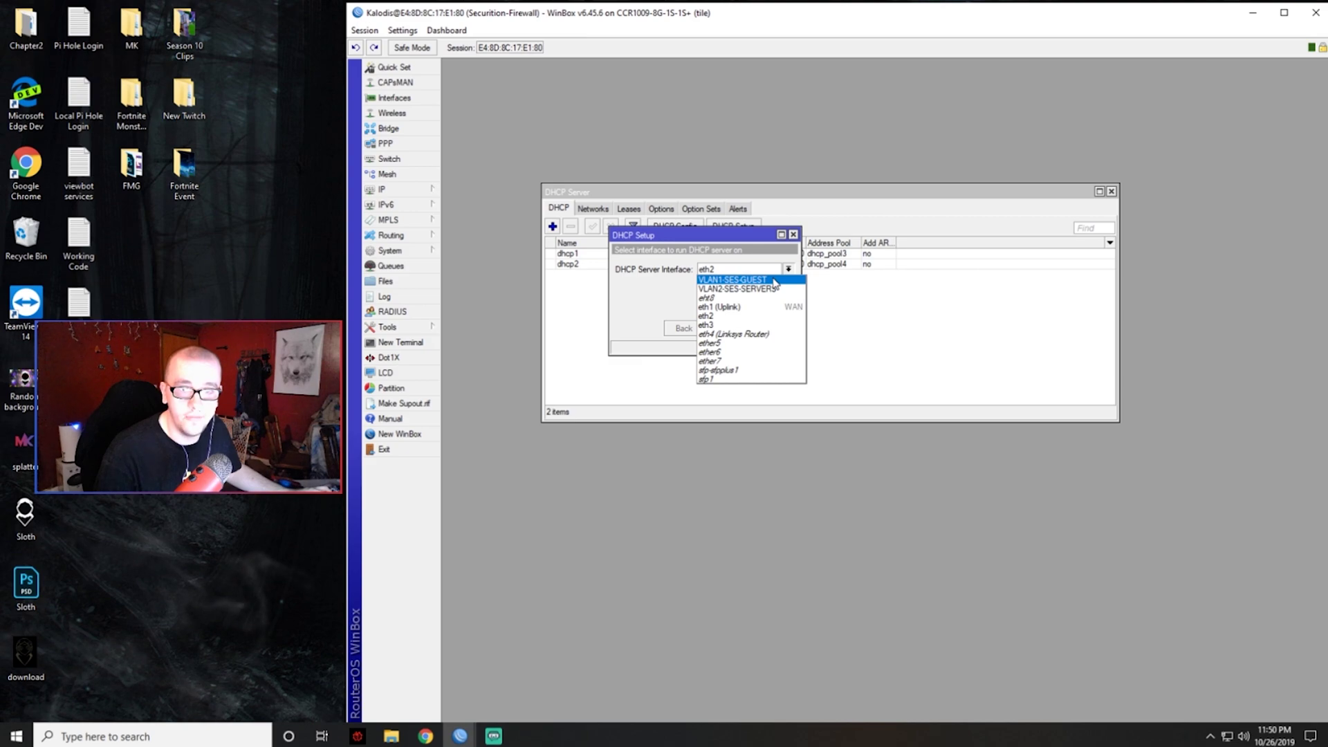
left_click(774, 280)
left_click(726, 329)
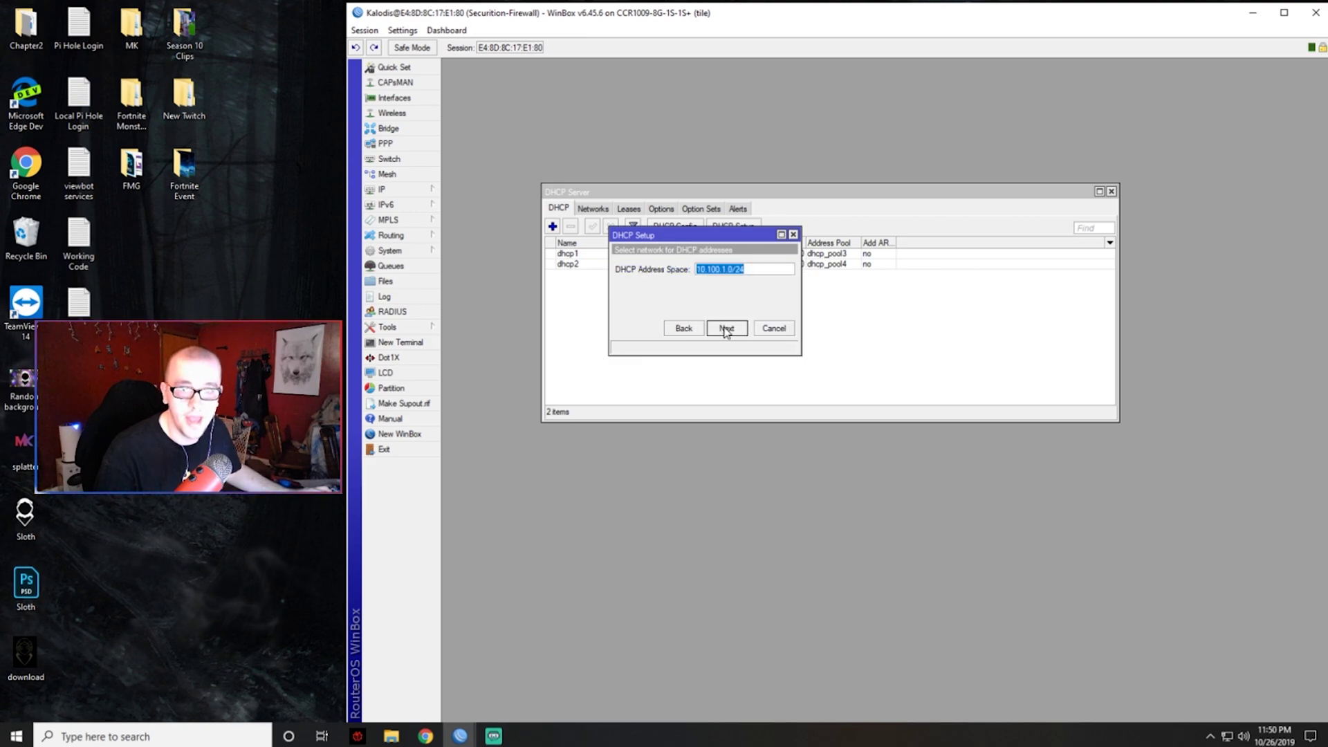
left_click(726, 330)
left_click(726, 329)
left_click(726, 329)
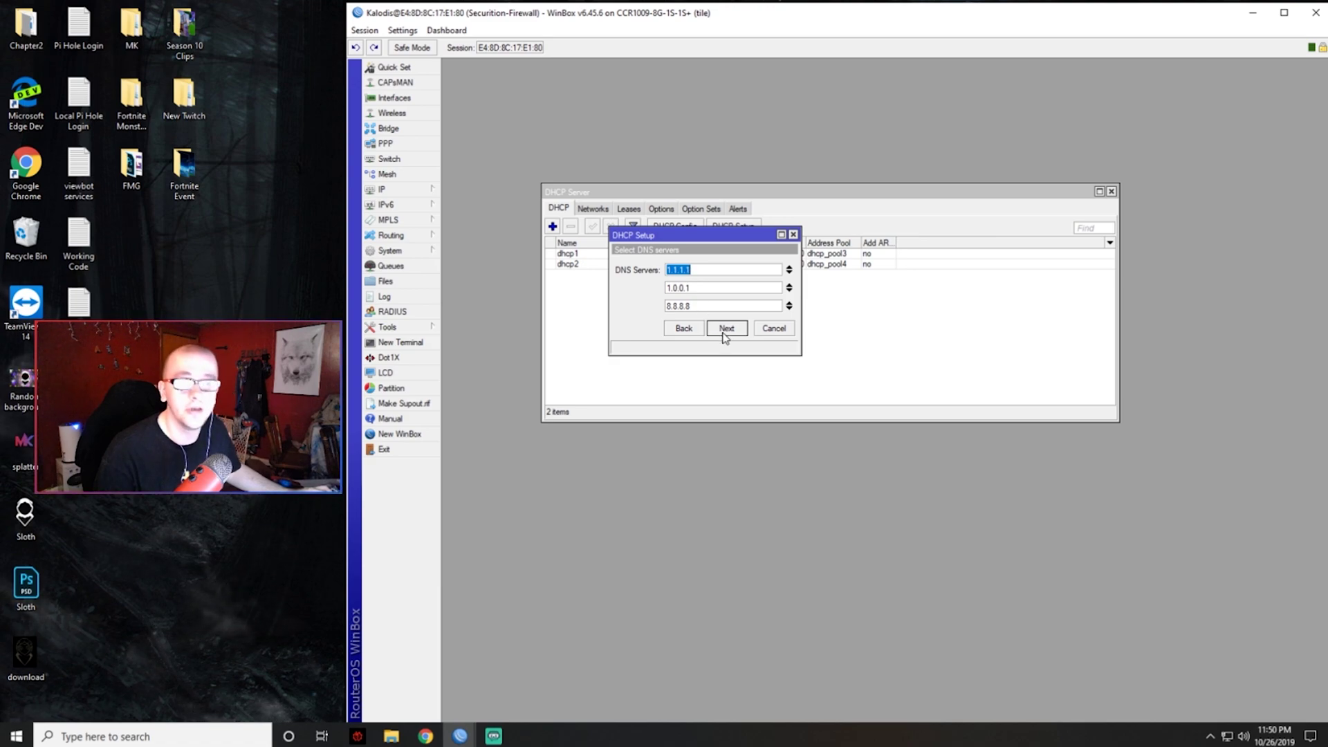
left_click(727, 329)
left_click(726, 330)
left_click(874, 386)
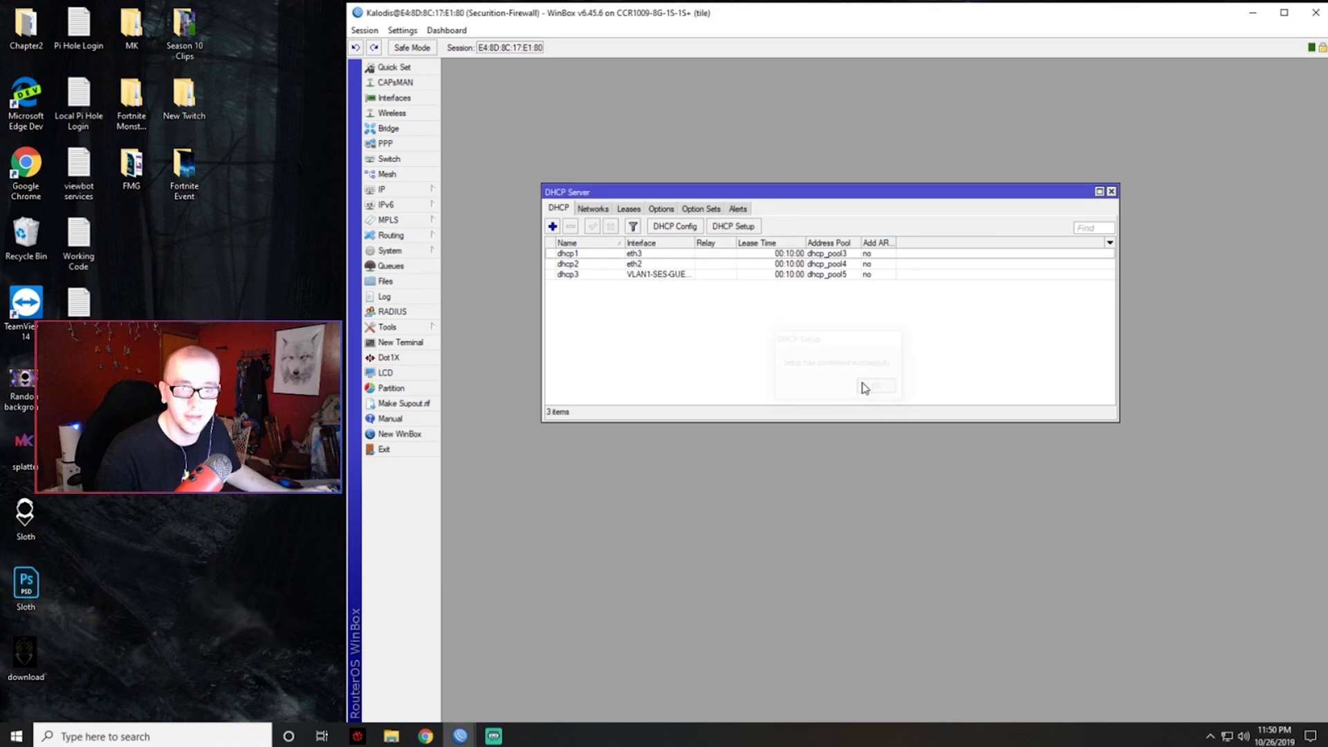
- Run DHCP Setup on VLAN2-SES-SERVERS with the pool 10.200.1.2-10.200.1.254 and the suggested remaining settings
left_click(552, 228)
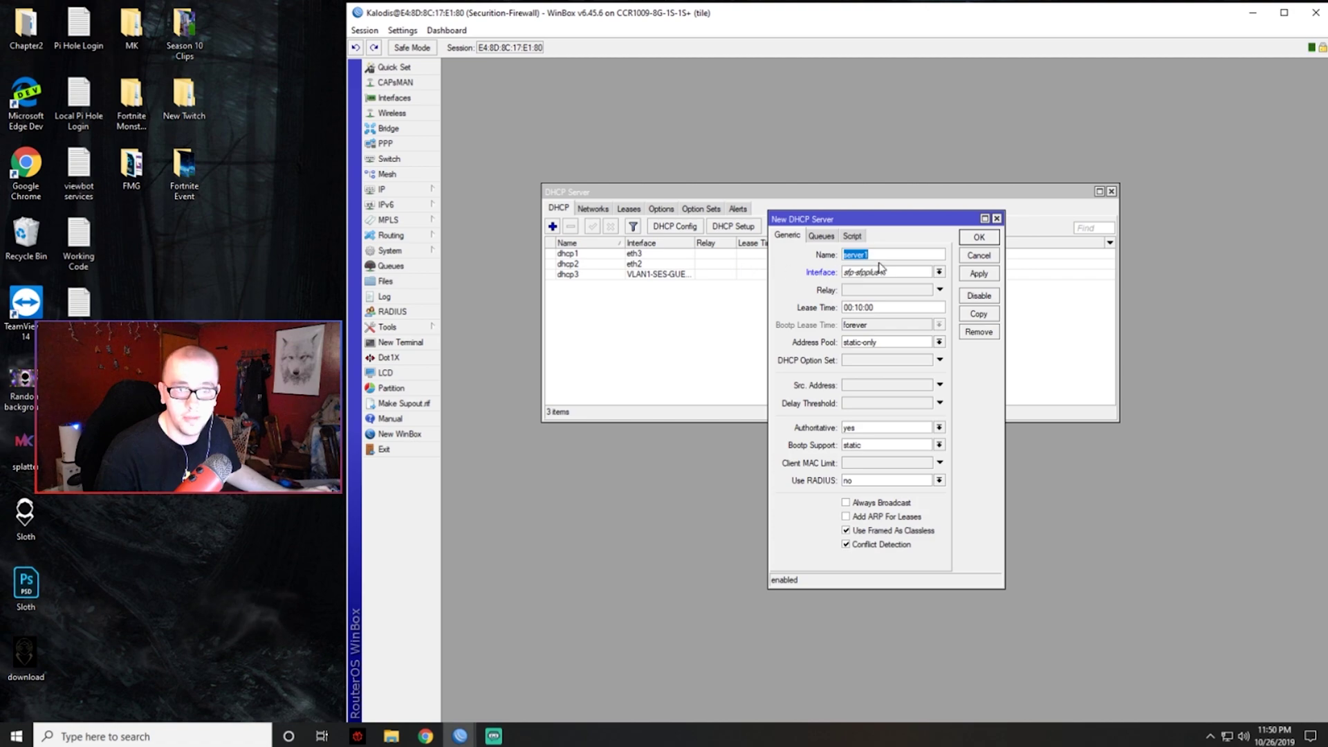
left_click(979, 256)
left_click(751, 227)
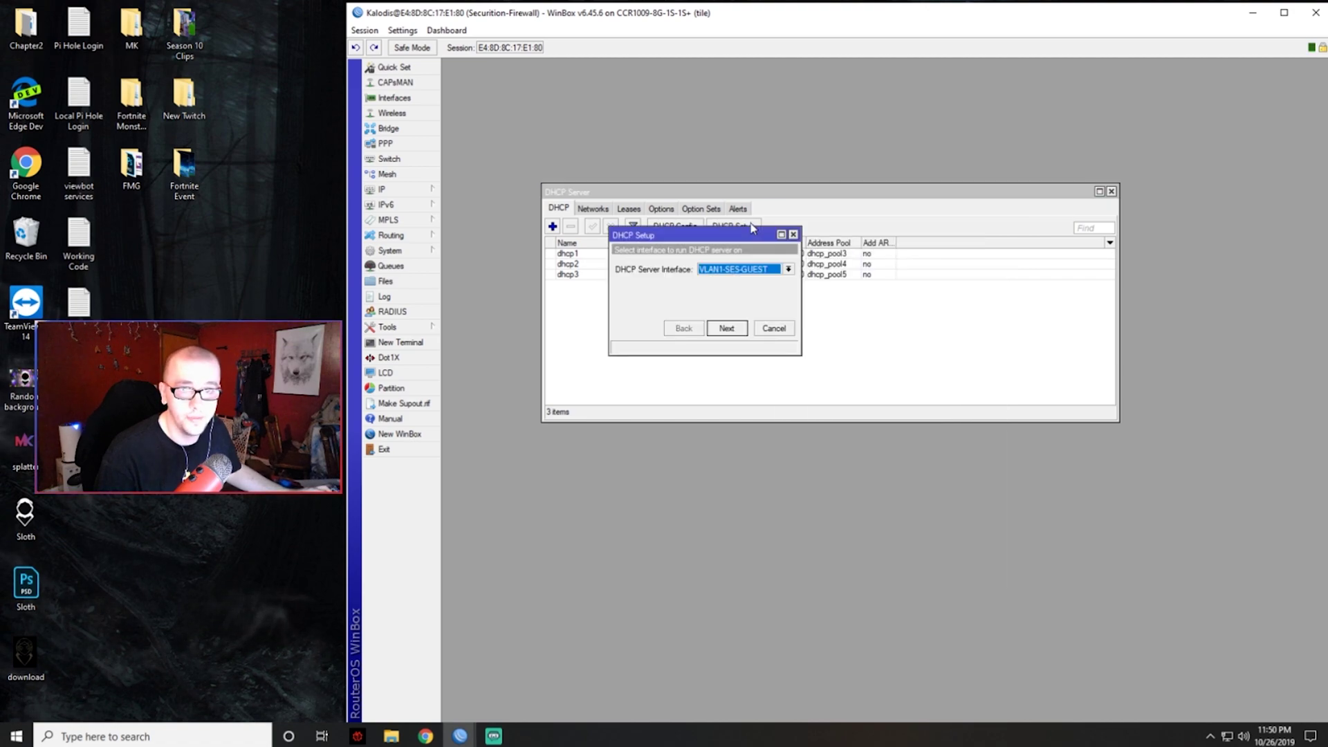
left_click(747, 271)
left_click(746, 289)
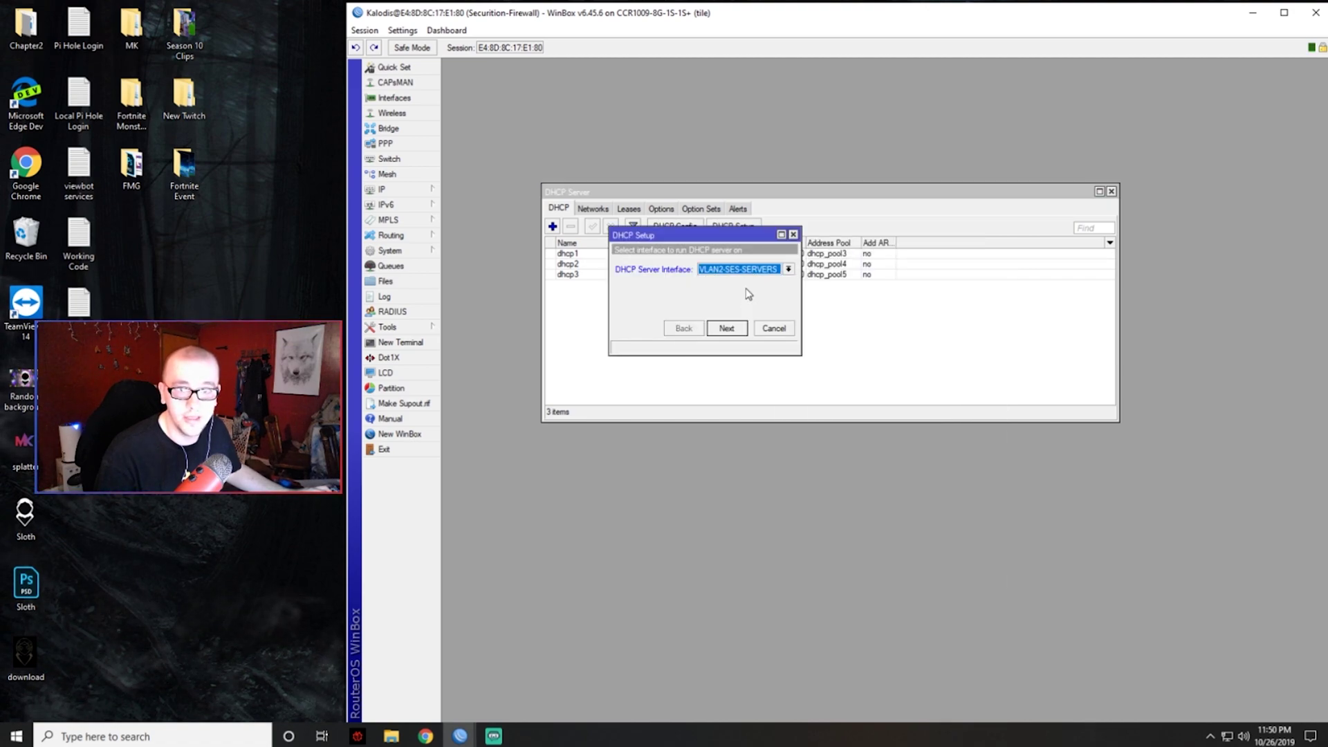
left_click(726, 329)
left_click(727, 329)
left_click(726, 329)
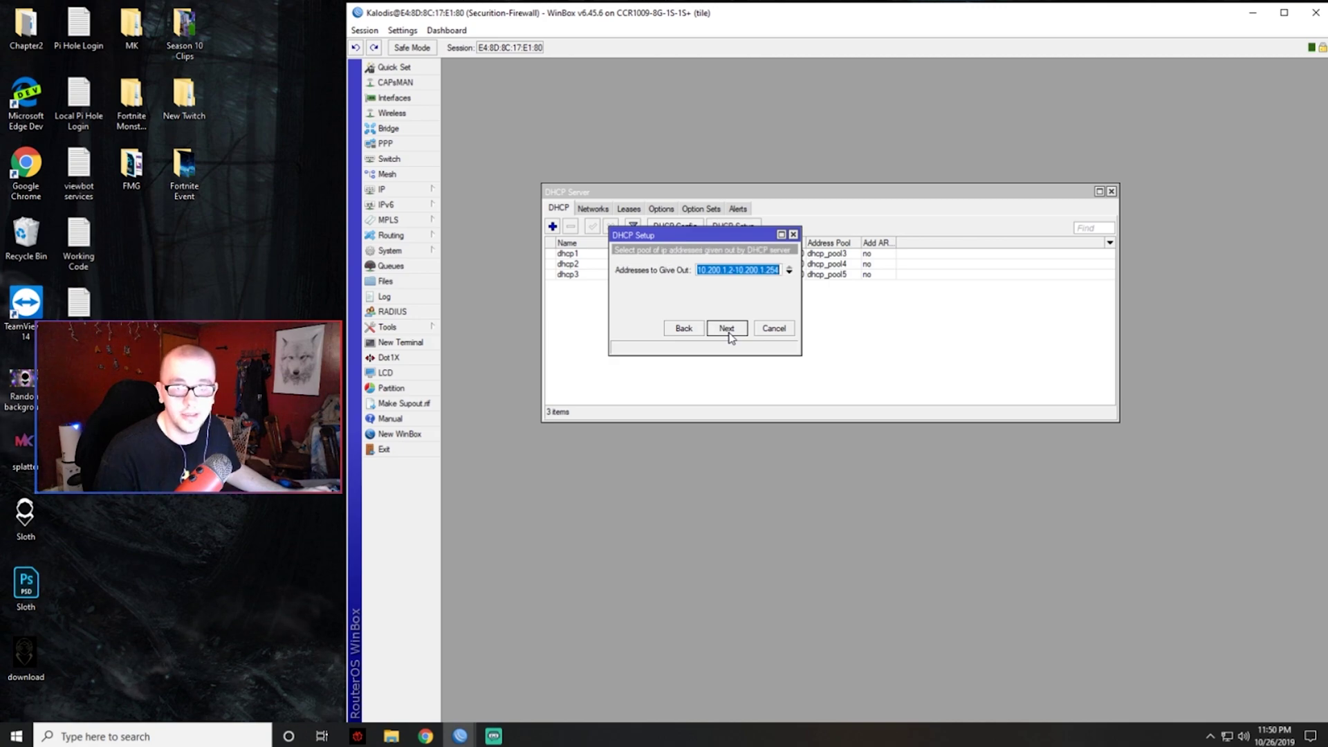
left_click(727, 329)
left_click(727, 329)
left_click(726, 328)
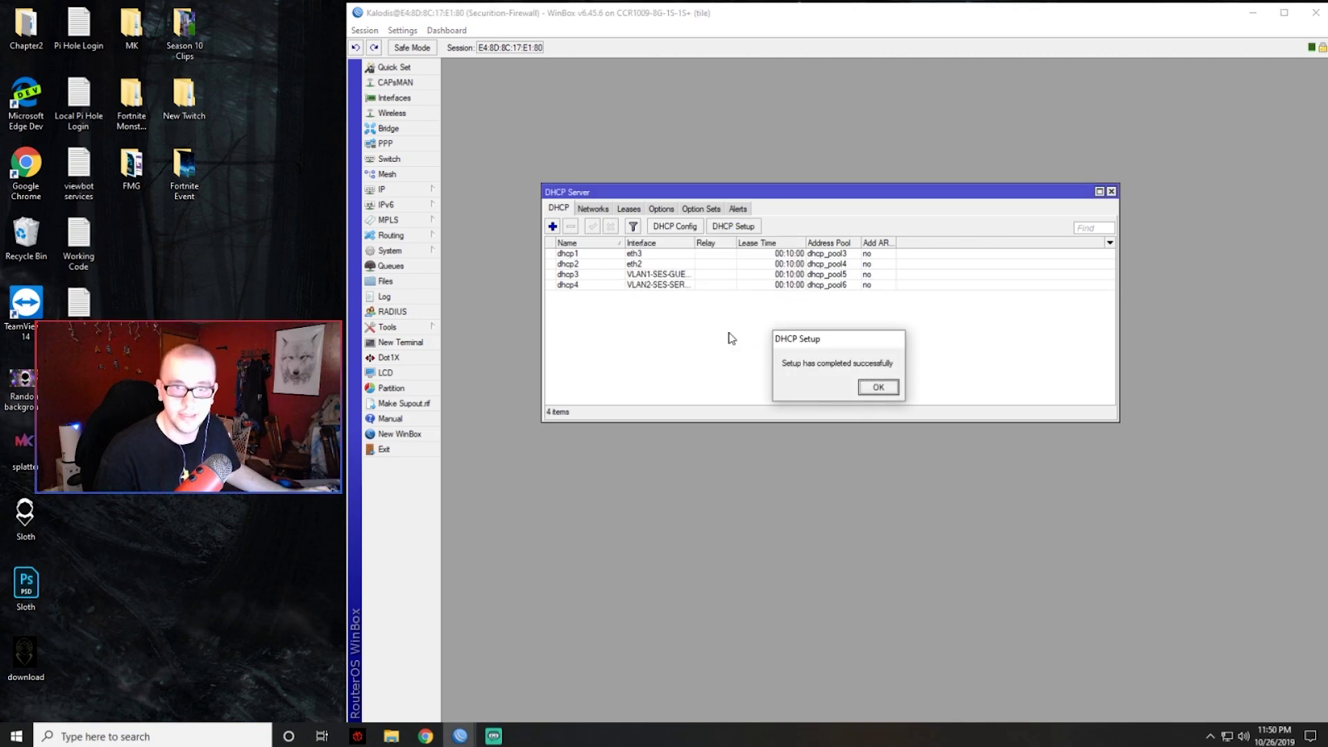
left_click(873, 387)
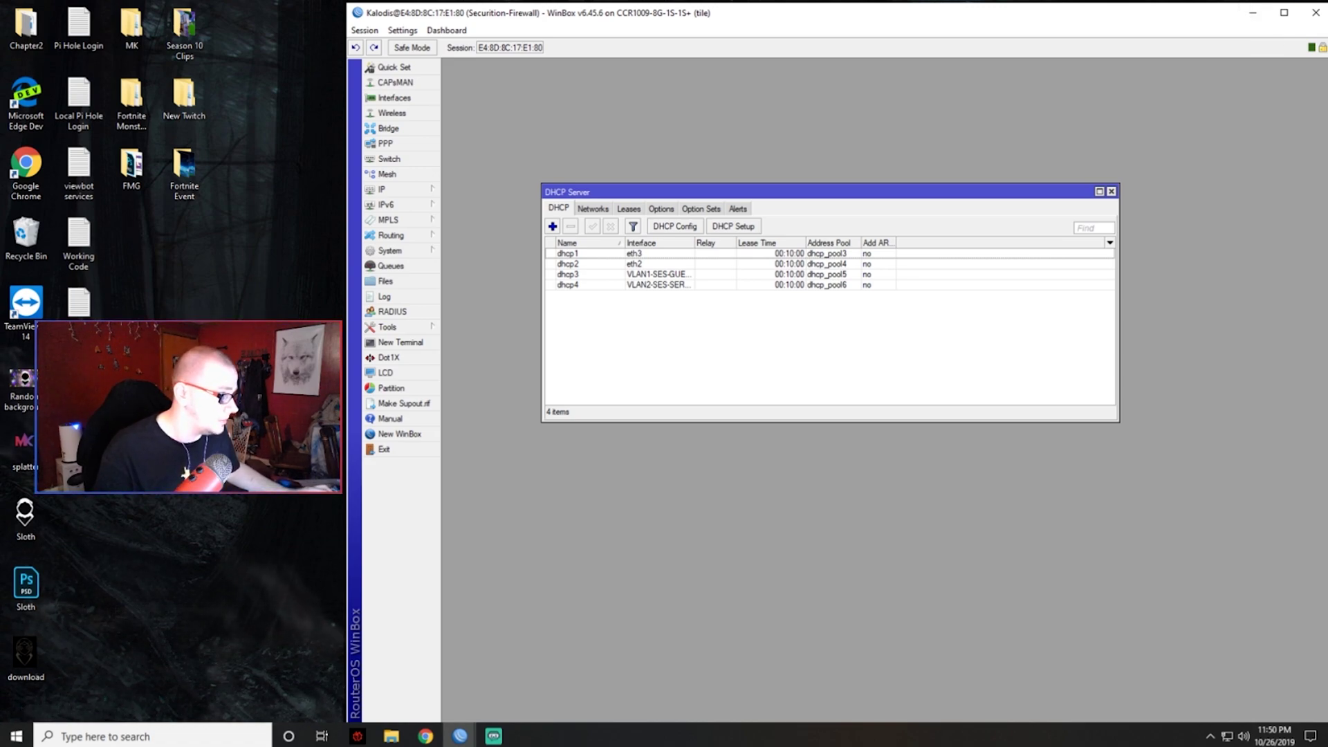
- Minimize the router's session and close the open session of the CRS226 switch
left_click(1254, 13)
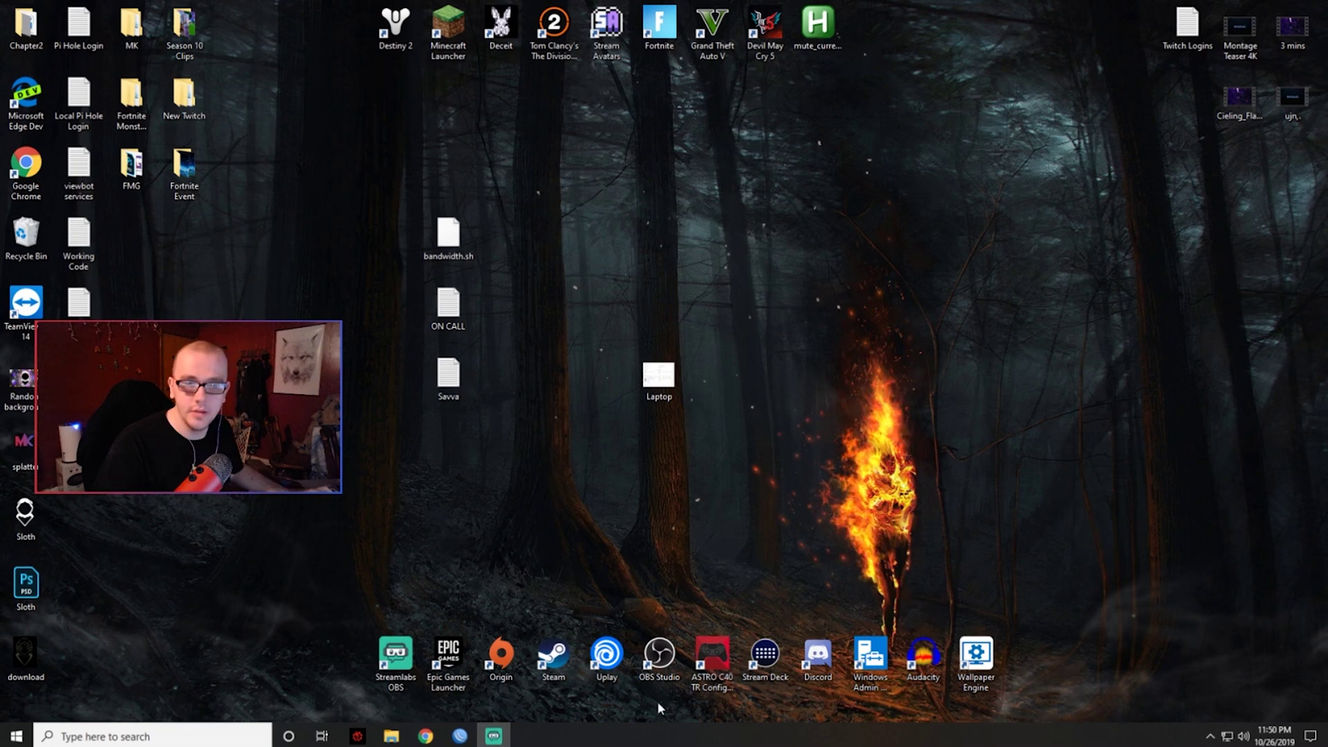
mouse_move(454, 739)
left_click(508, 683)
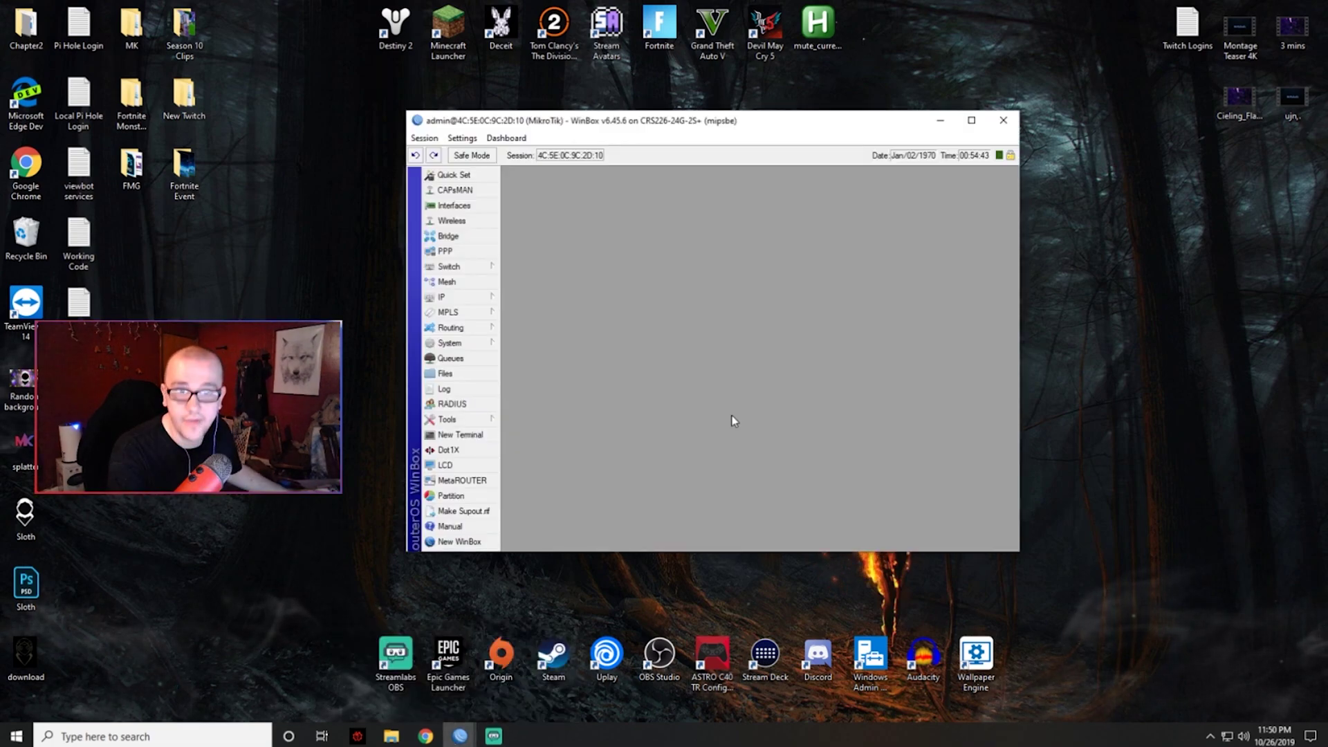
left_click(1003, 120)
- Launch a new WinBox connection window and enlarge it to show the list of neighboring devices
key("super")
type("winbox")
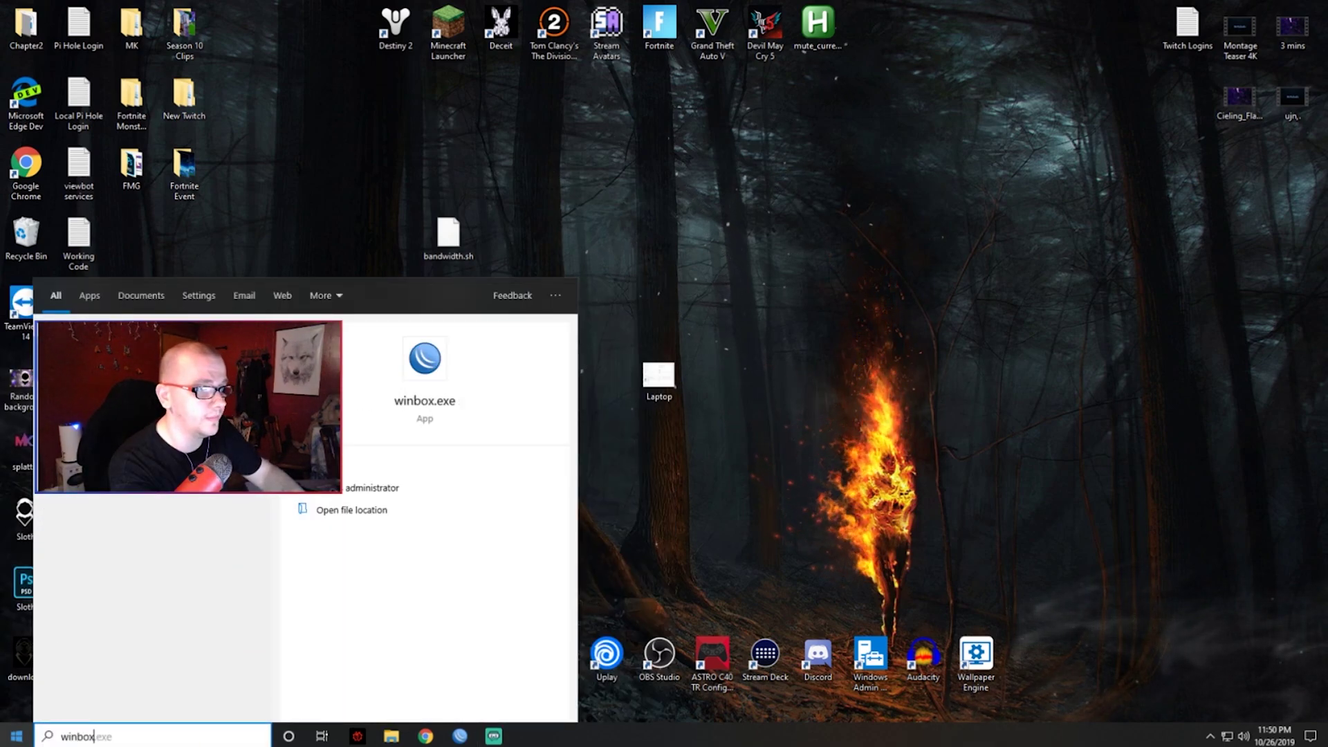
key("Return")
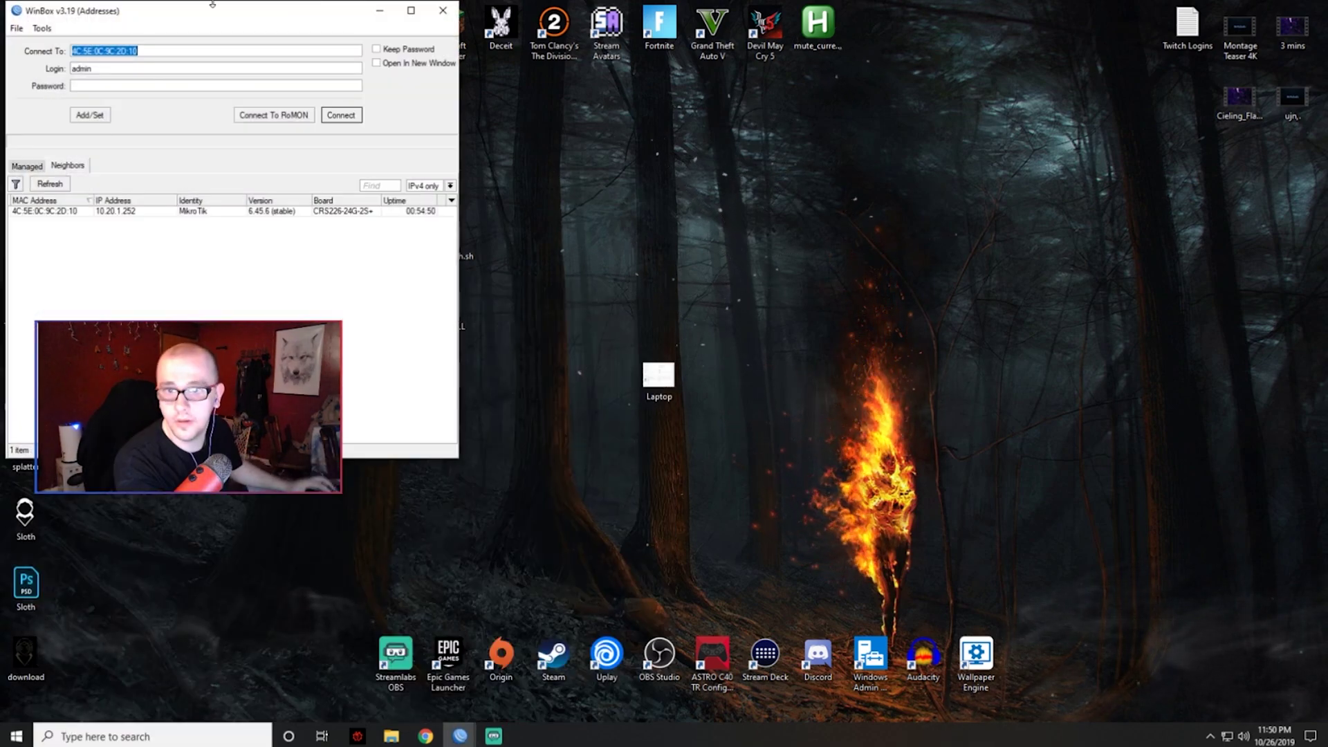
left_click_drag(246, 16, 586, 20)
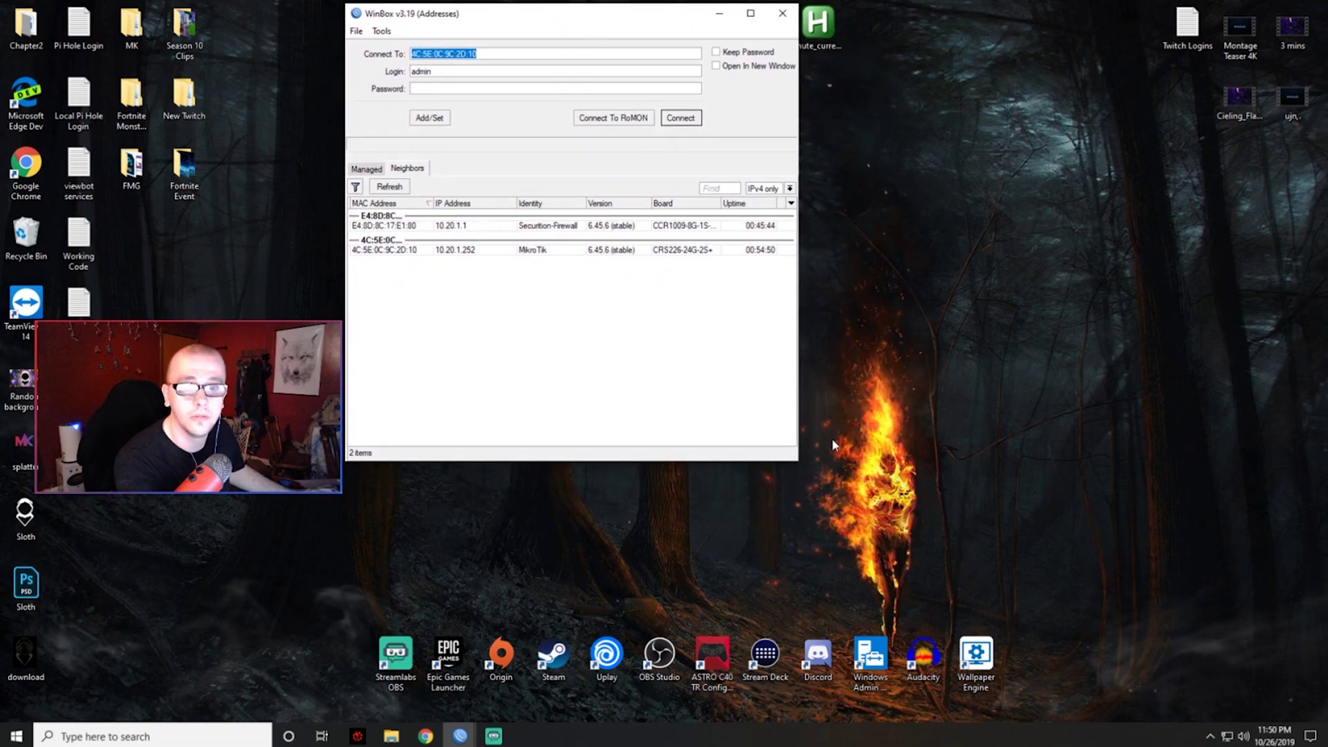
left_click_drag(799, 463, 1327, 724)
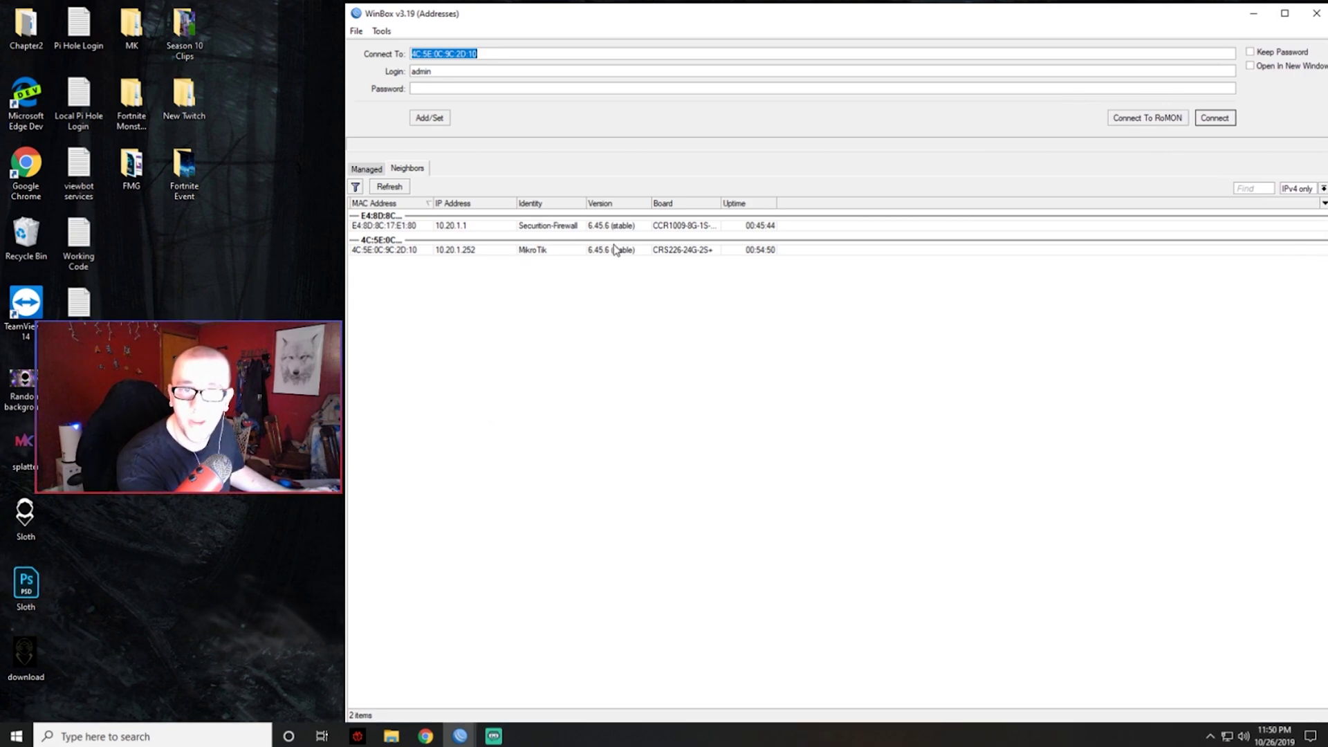
- Connect to the neighboring CRS226 switch at 10.20.1.252 with login admin and enlarge its session window
left_click(386, 250)
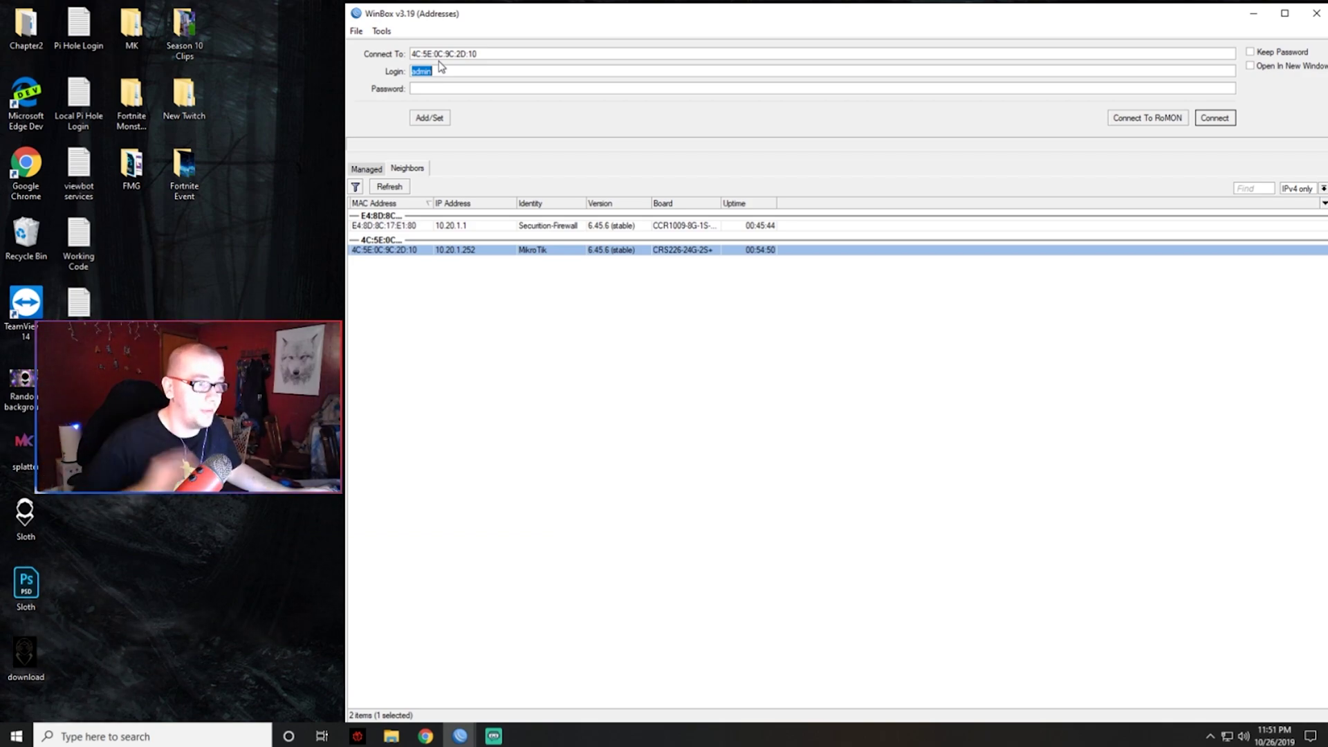
left_click(382, 251)
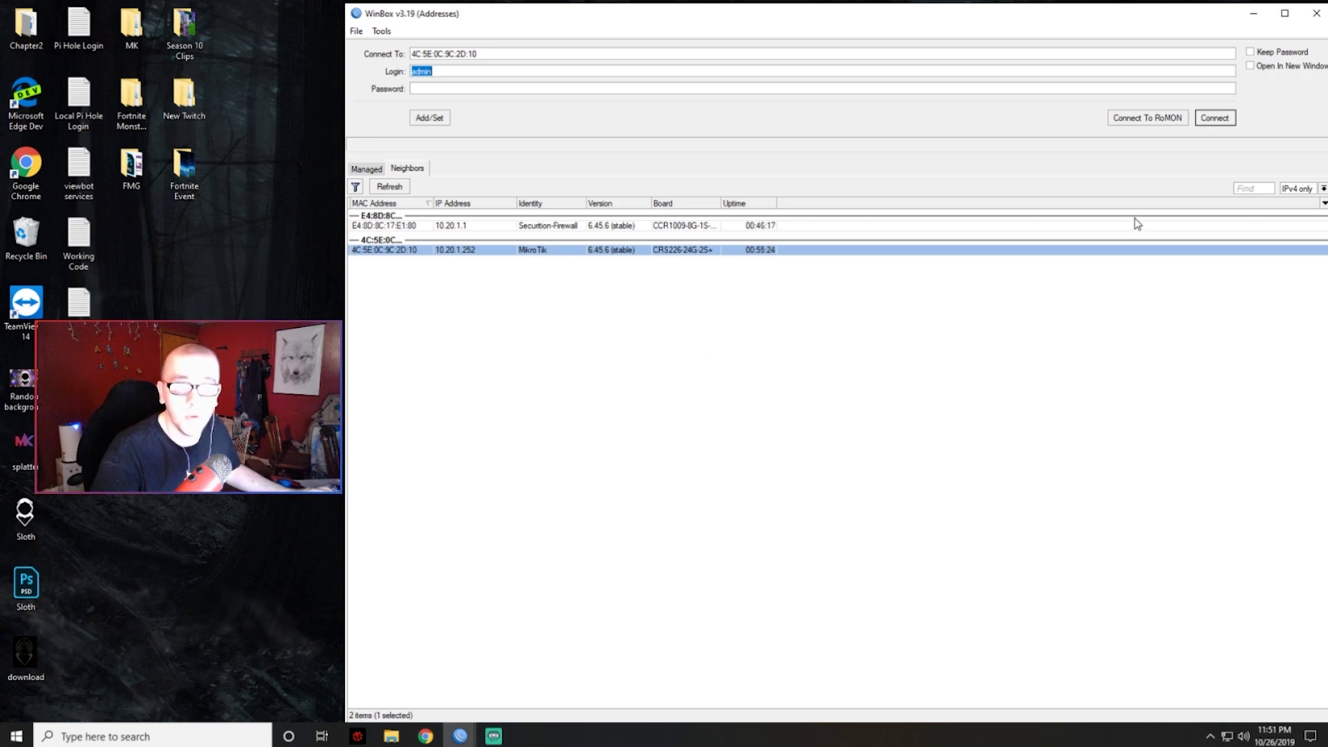
left_click(1224, 120)
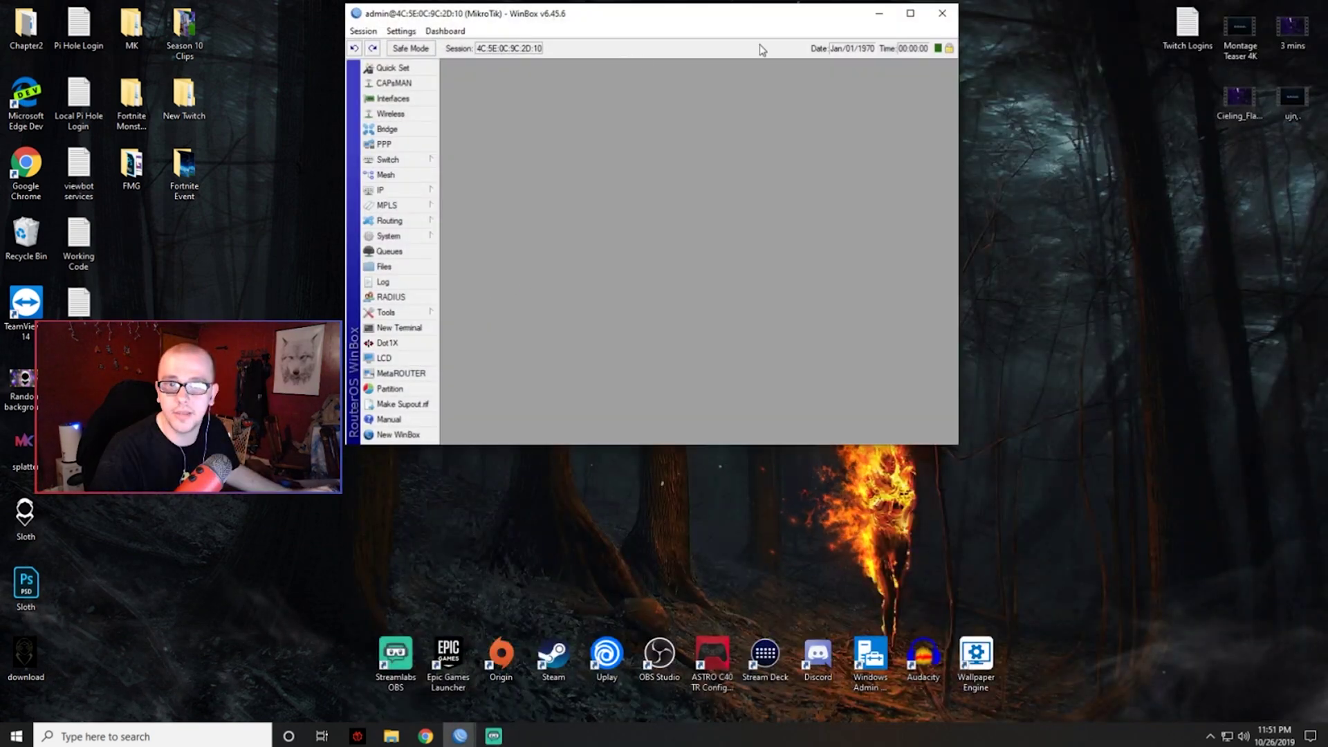
left_click(911, 14)
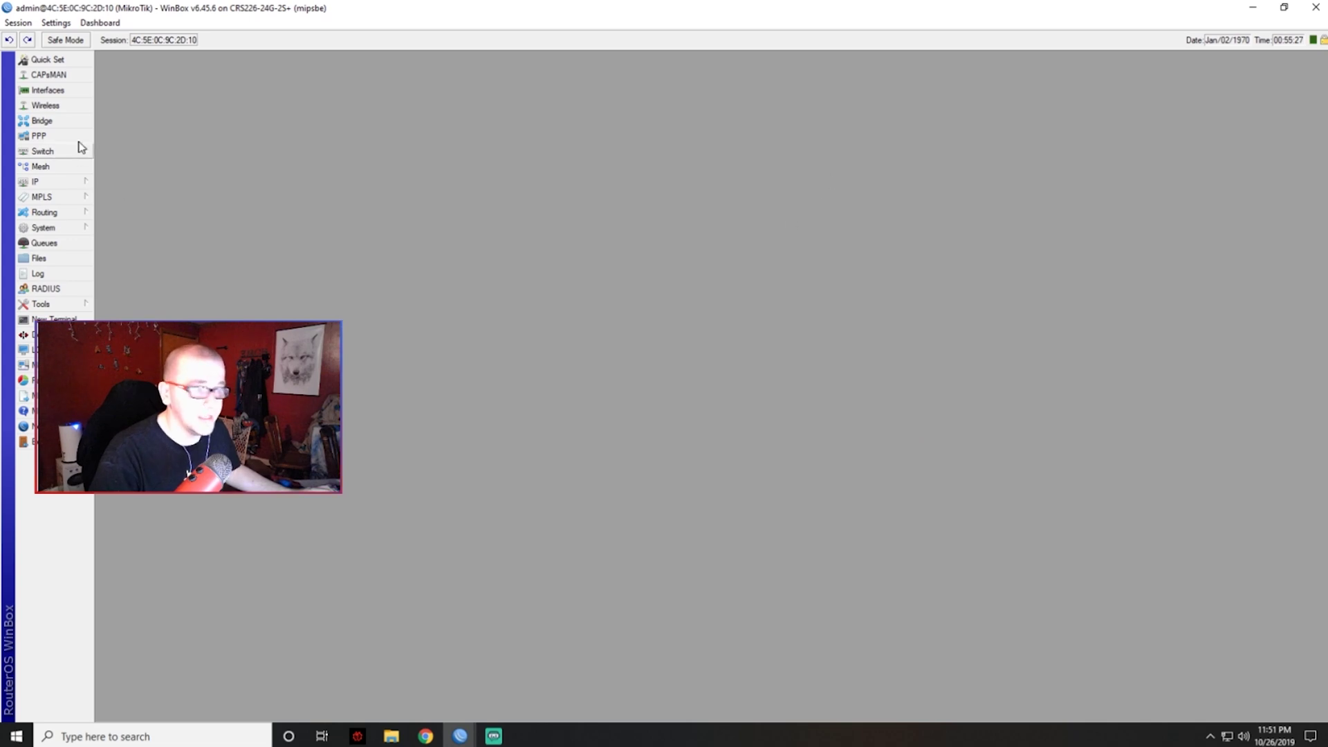
left_click(1282, 7)
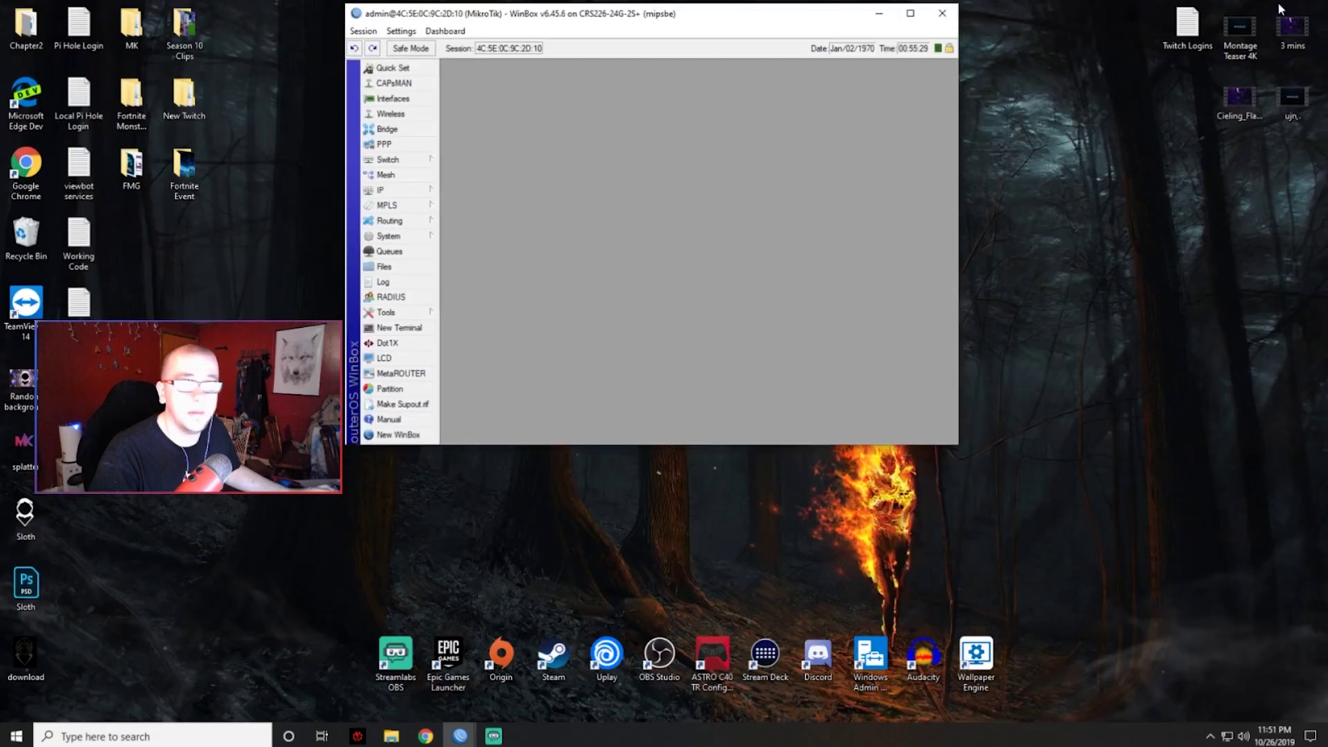
left_click_drag(960, 449, 1327, 720)
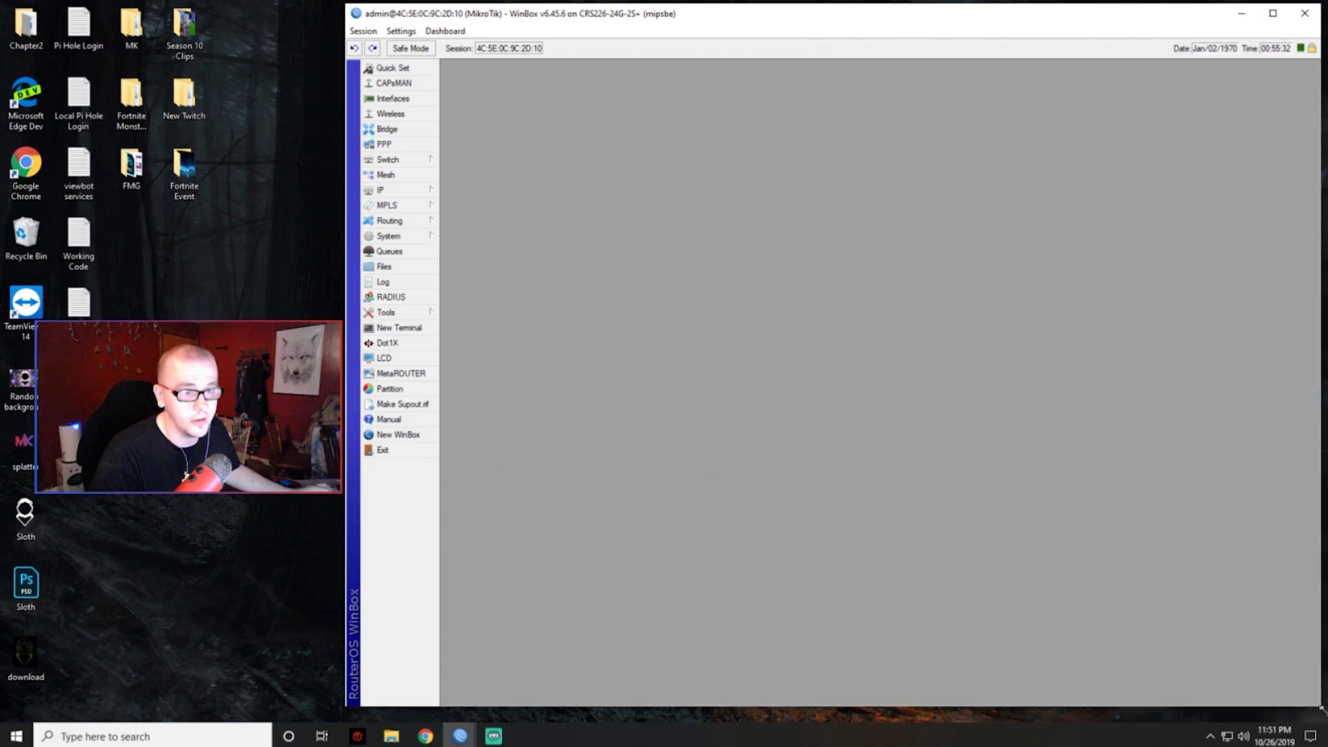
left_click(407, 72)
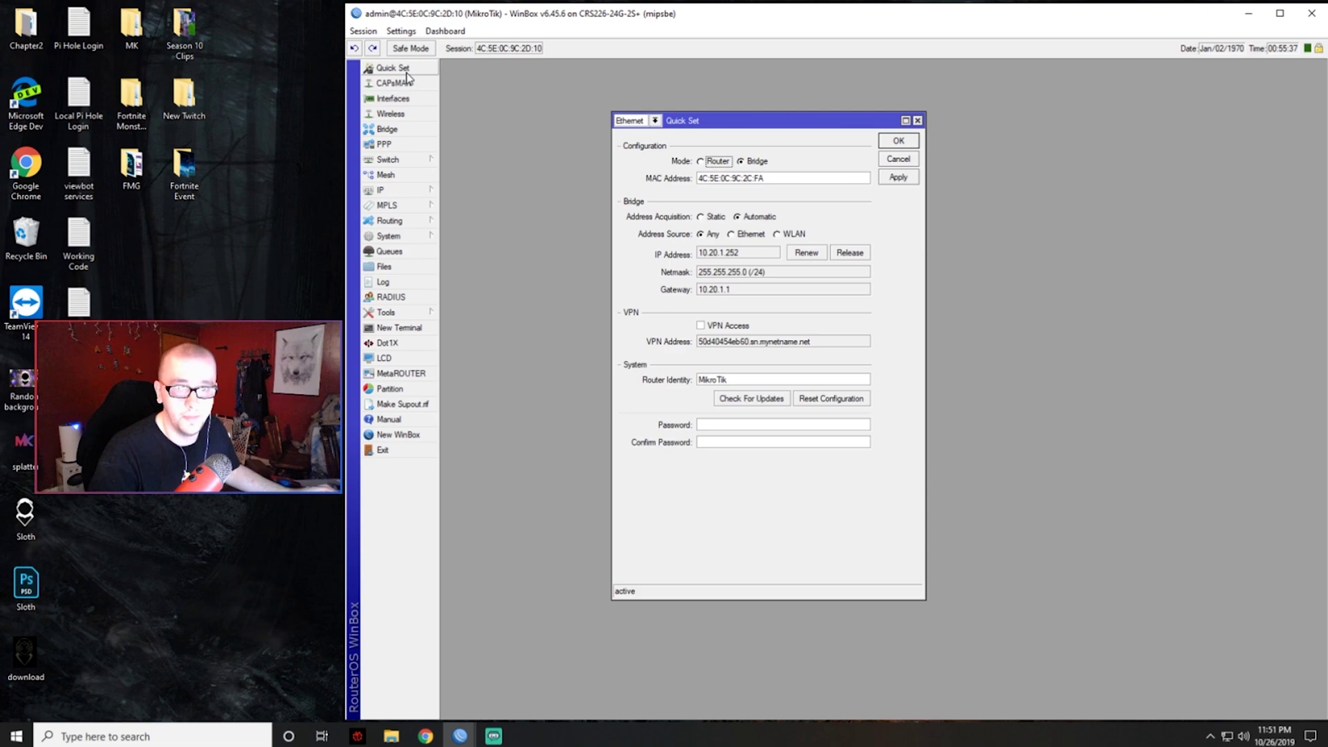
left_click(754, 163)
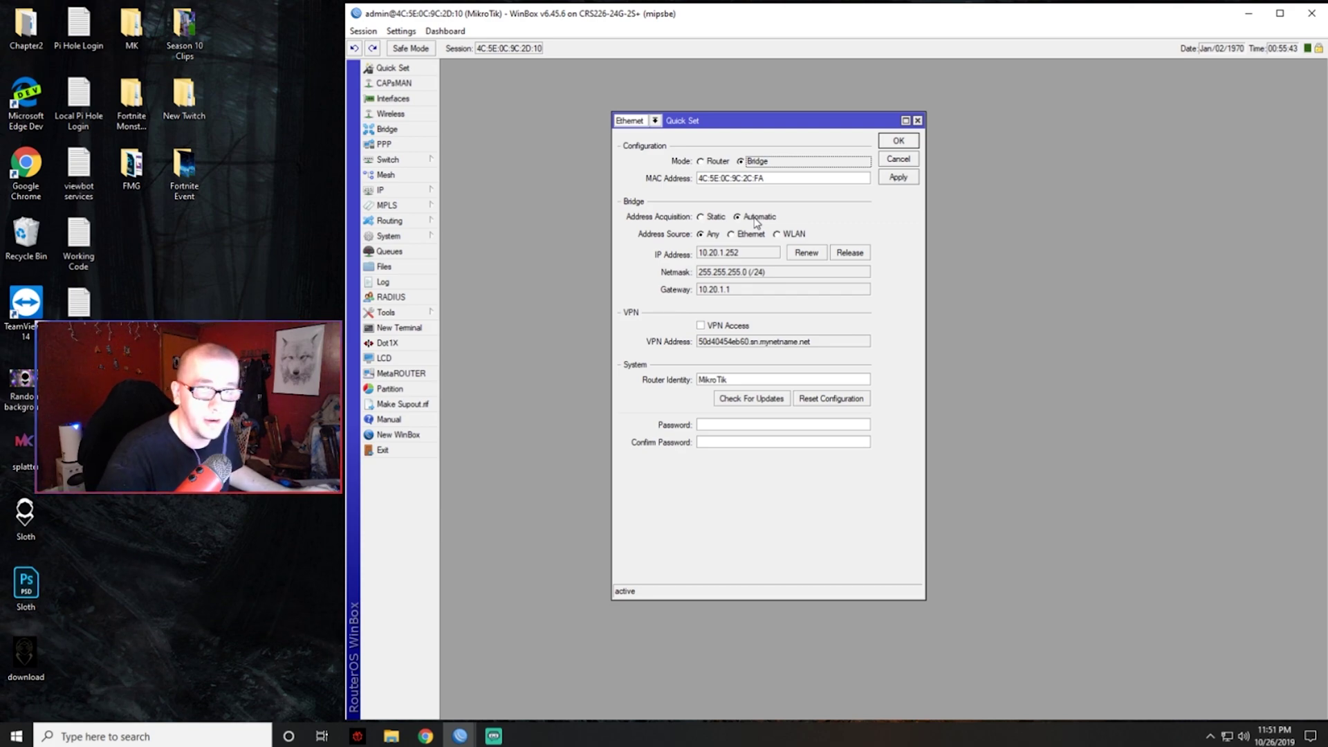
left_click(899, 159)
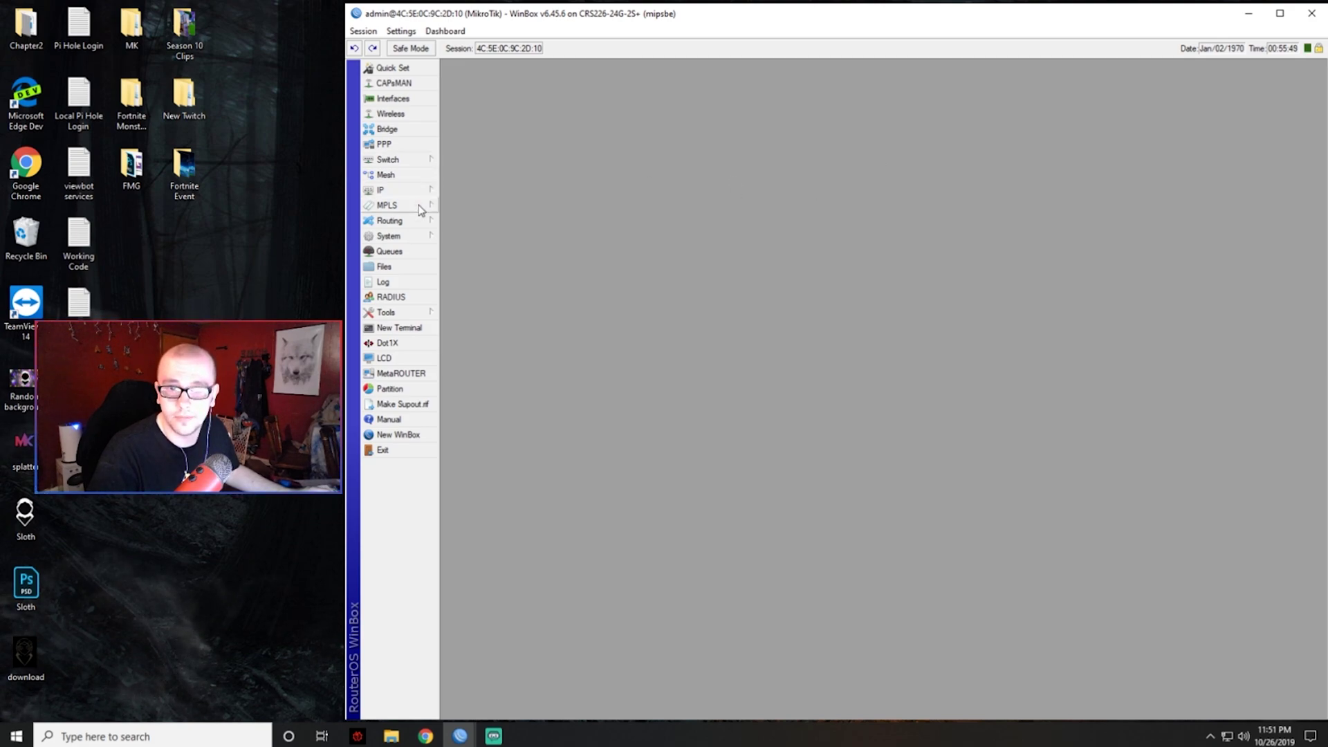
- Reset the switch's configuration with No Default Configuration enabled and confirm the reset
left_click(415, 236)
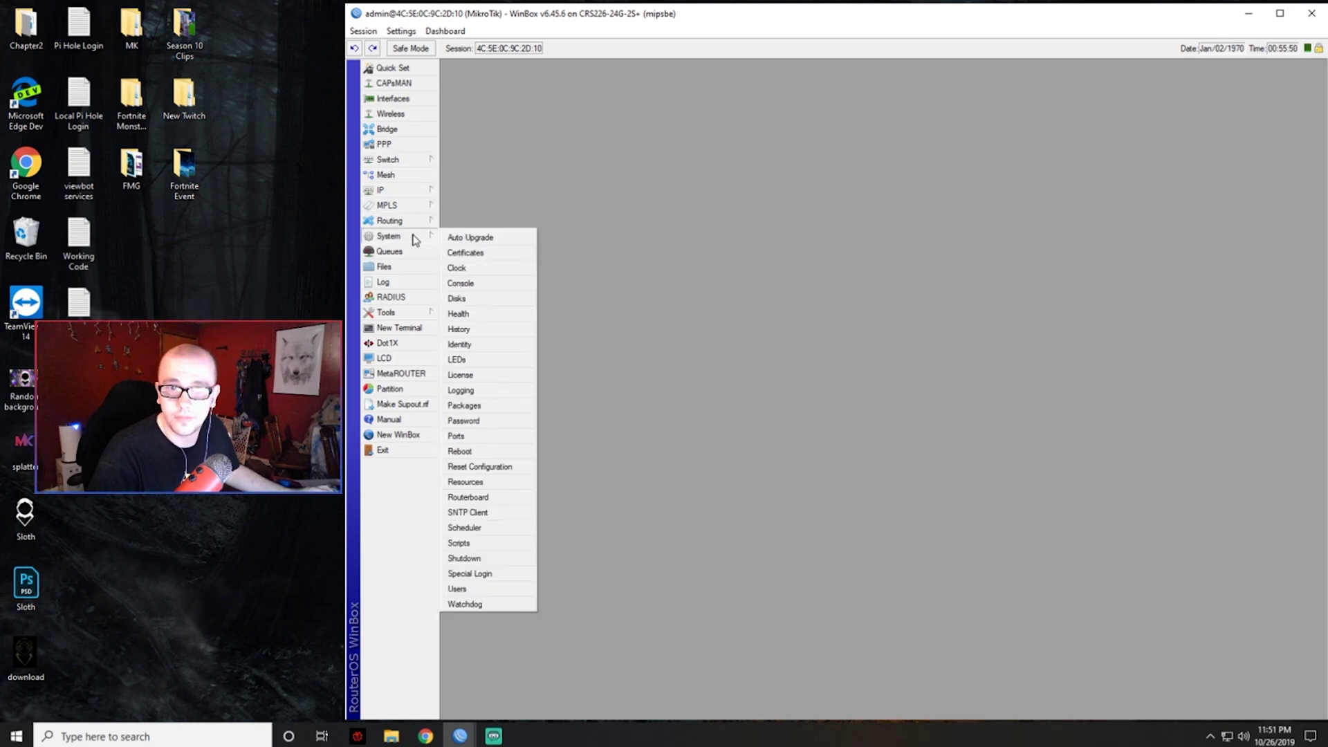
left_click(509, 467)
left_click(705, 372)
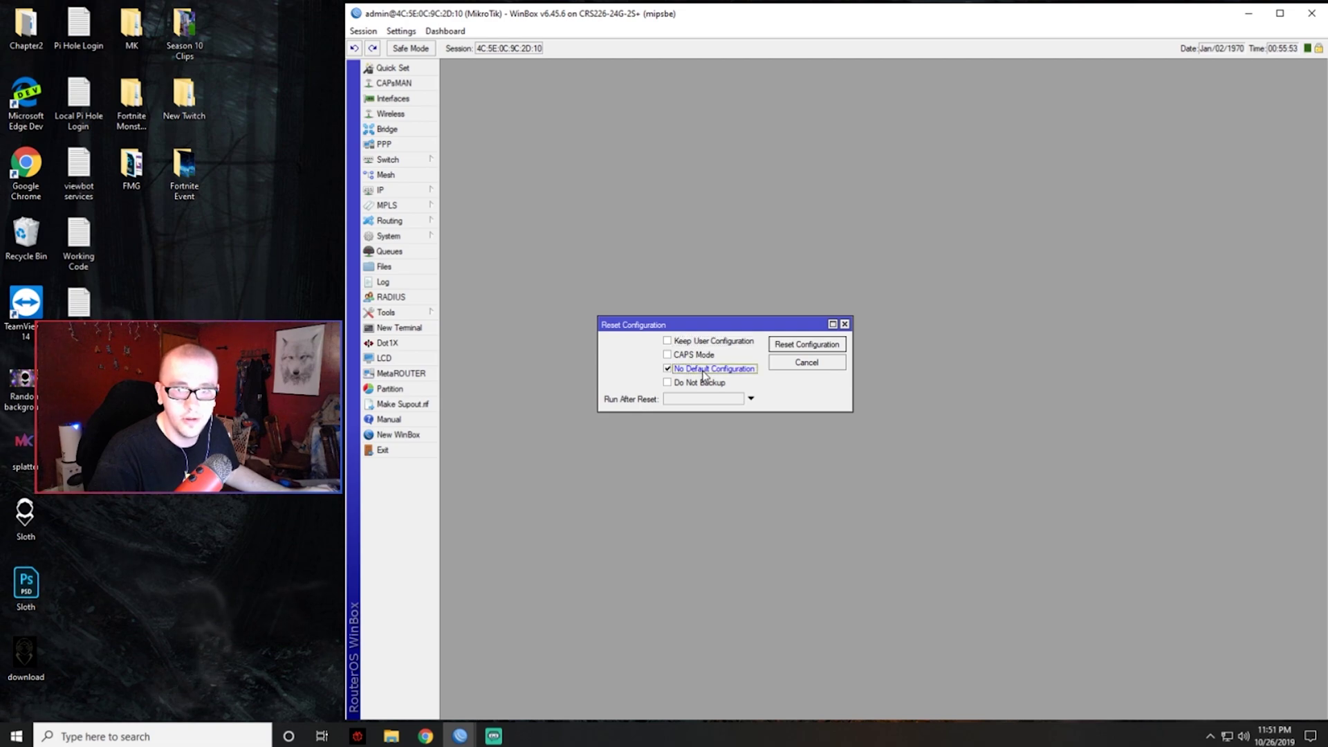
left_click(823, 346)
left_click(858, 382)
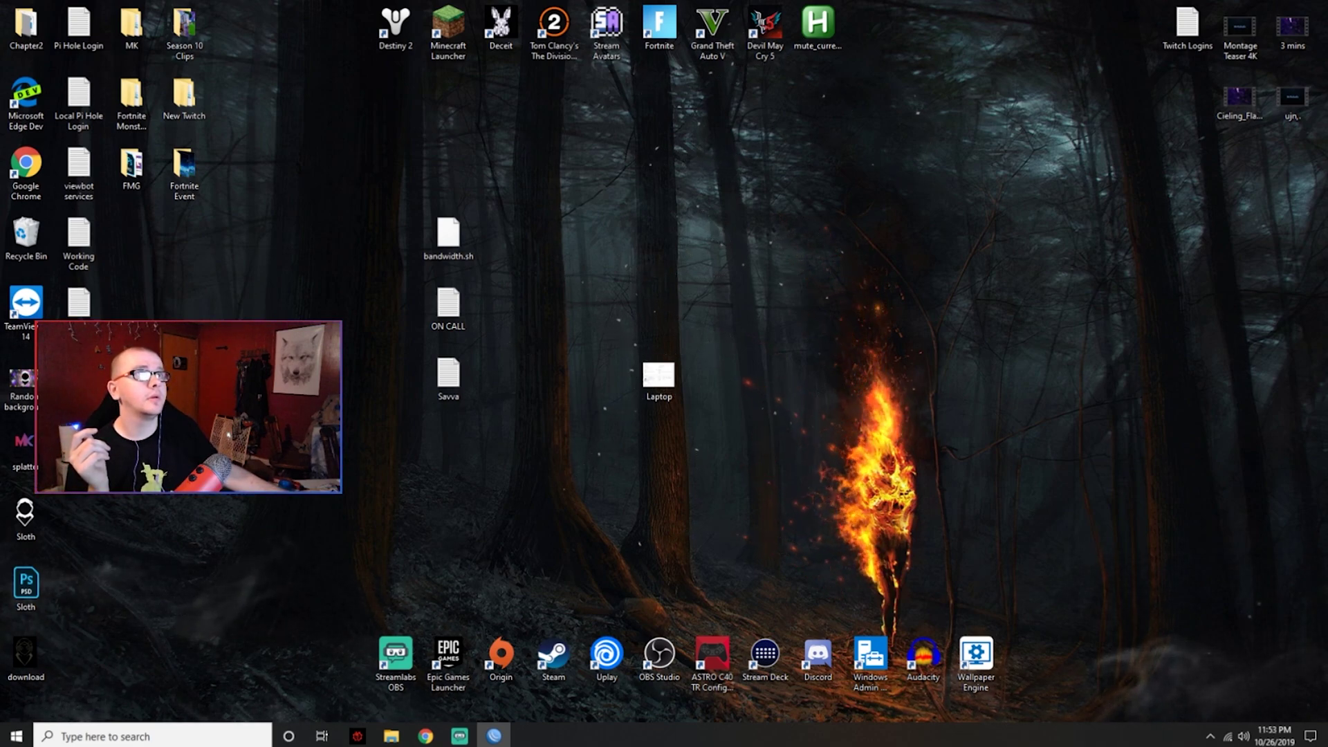
- Reconnect to the neighboring CRS226 switch by its MAC address with login admin and an empty password
left_click_drag(1079, 0, 647, 10)
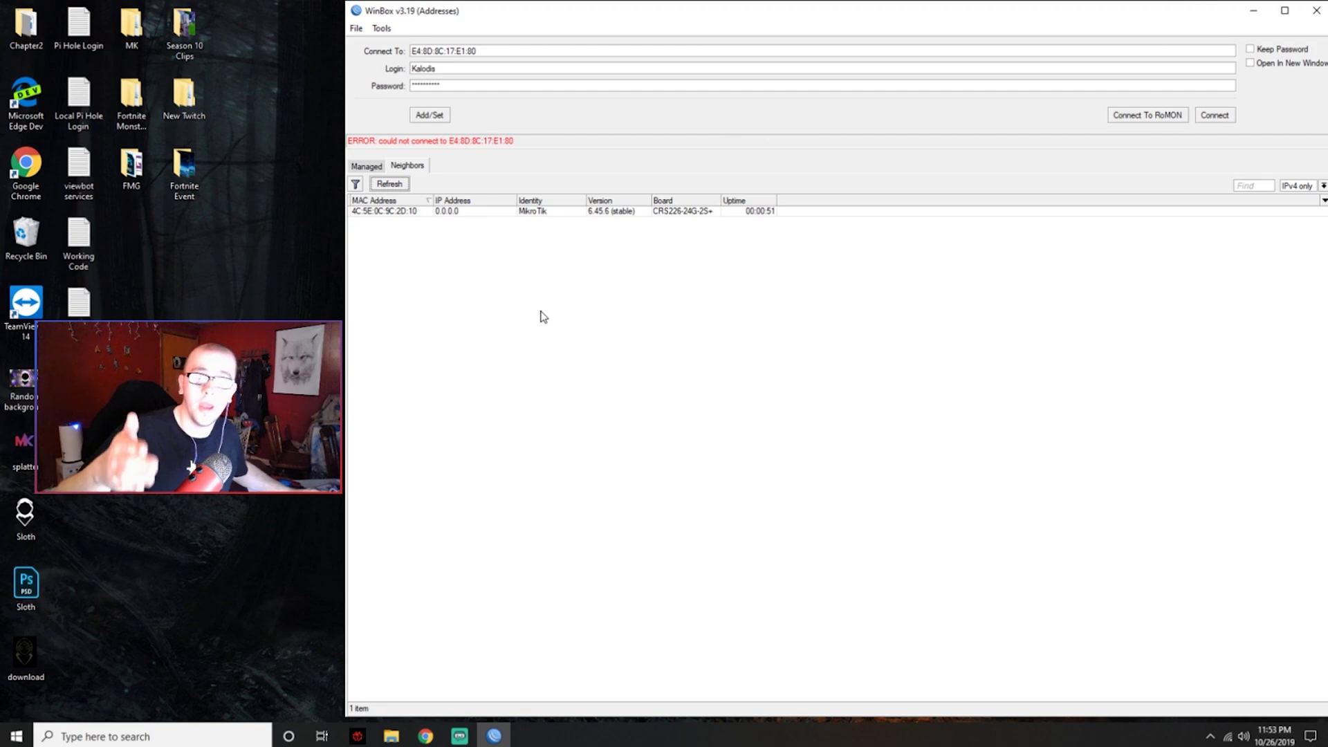
left_click(411, 211)
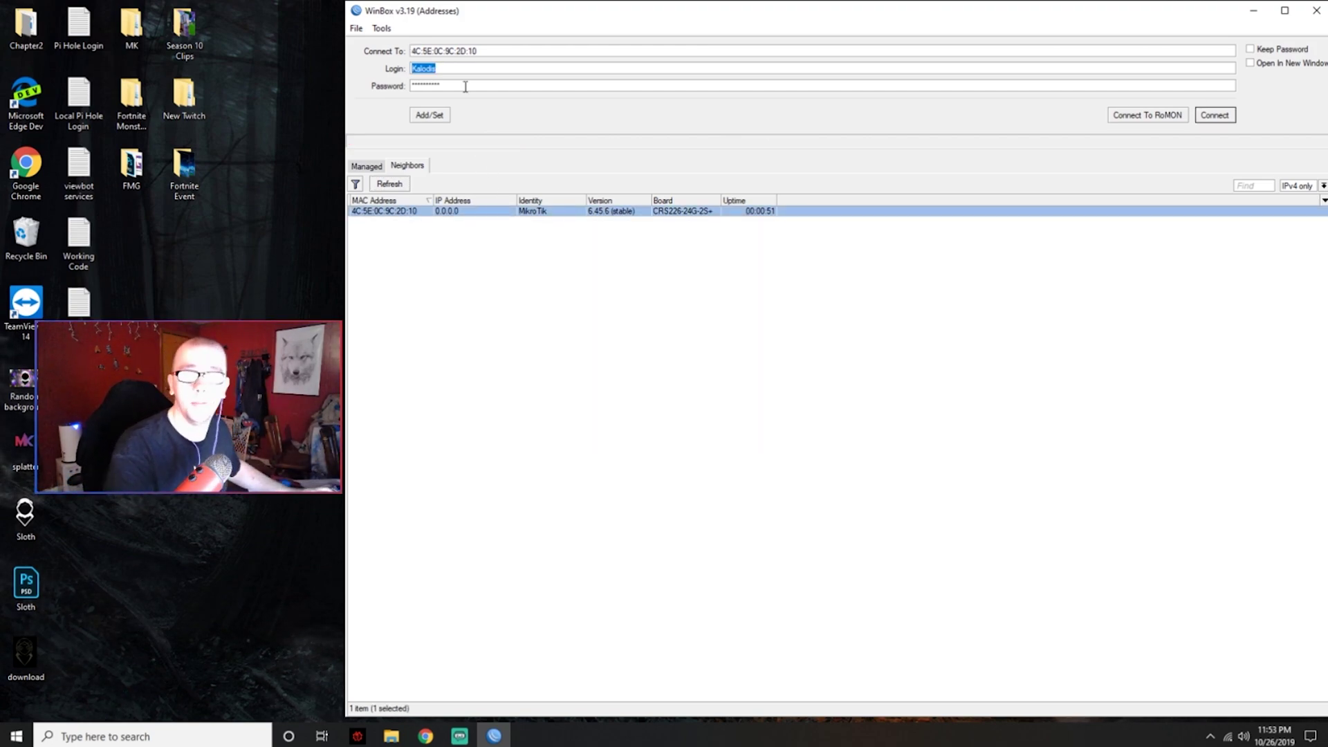
key("BackSpace")
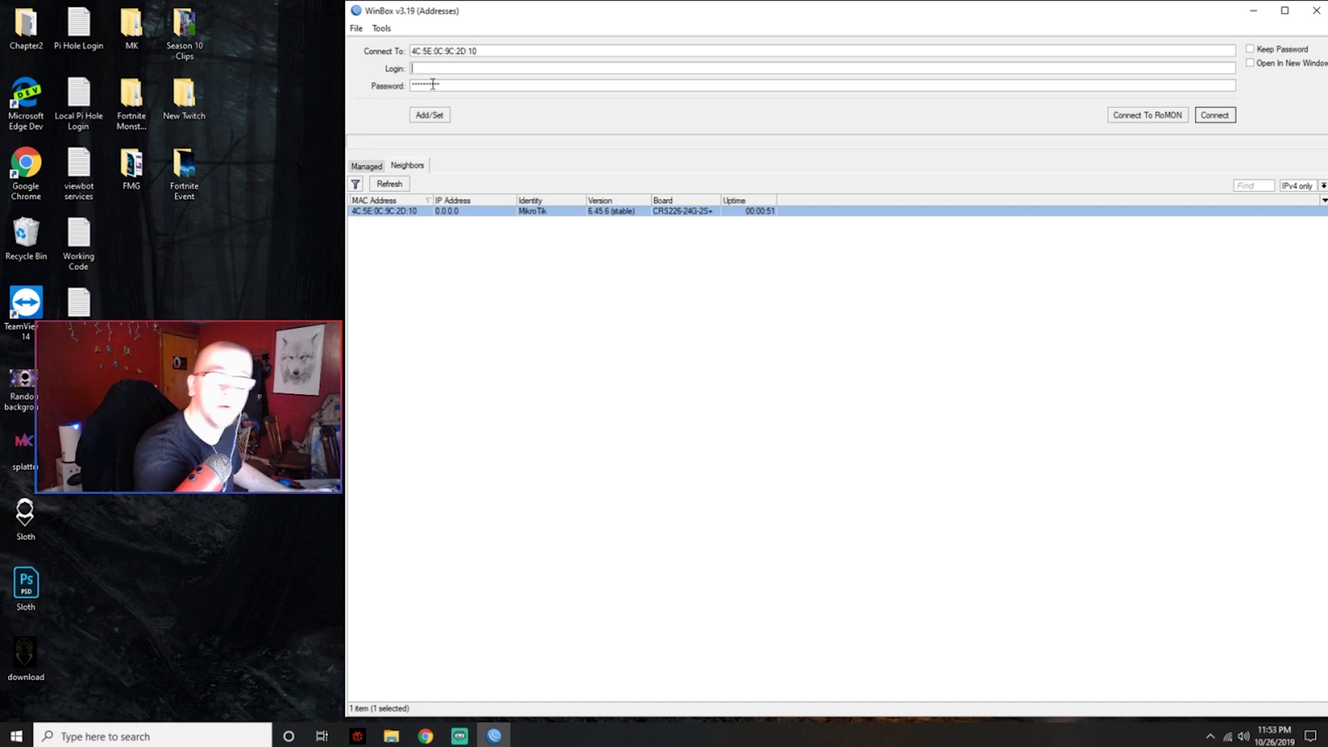
key("Tab")
key("BackSpace")
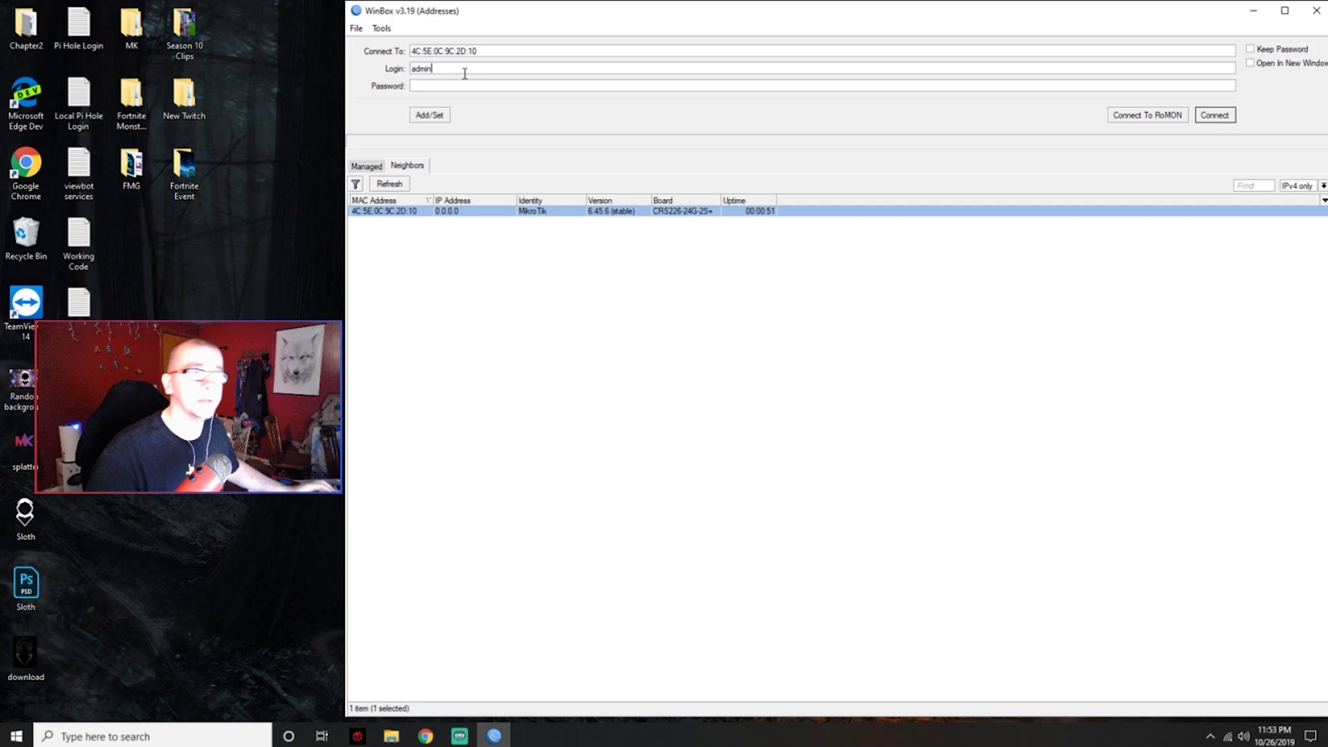
left_click(1216, 117)
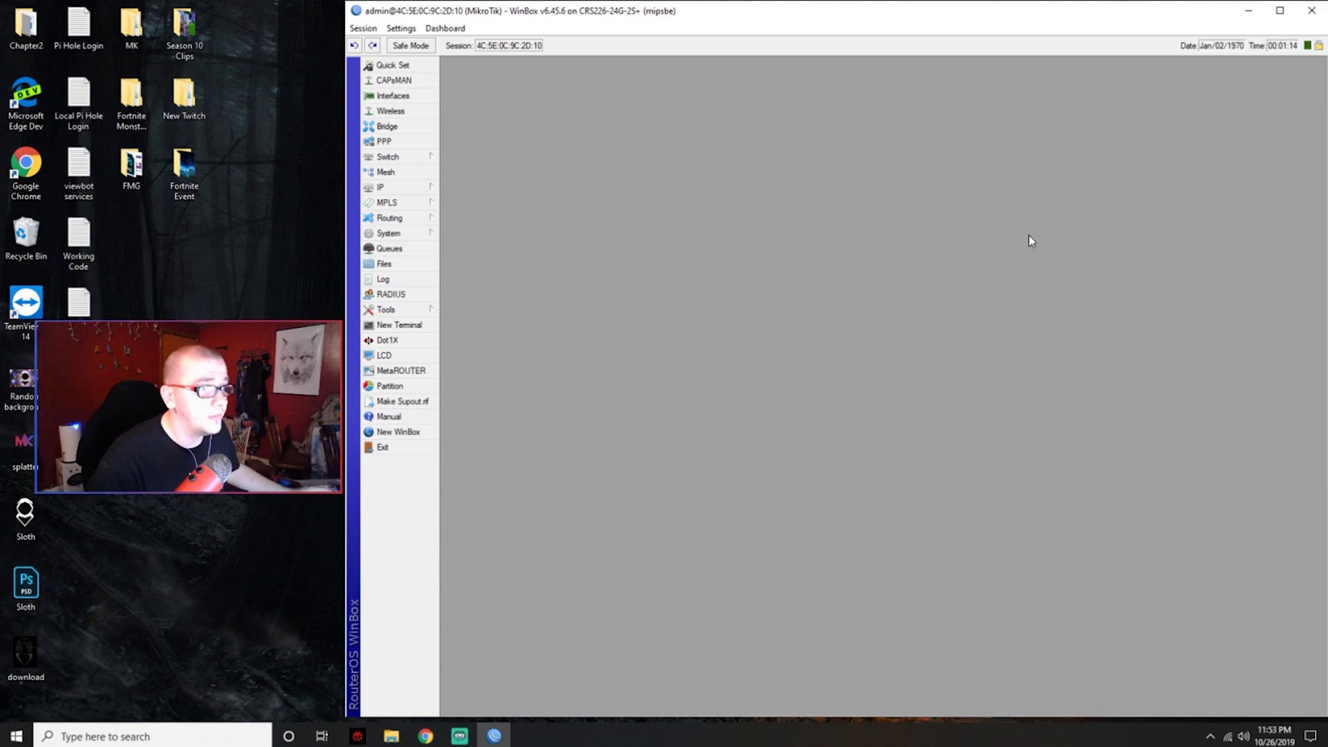
- Use Quick Set to put the switch in Bridge mode with Automatic address acquisition and Bridge All LAN Ports enabled, and apply it
left_click(387, 65)
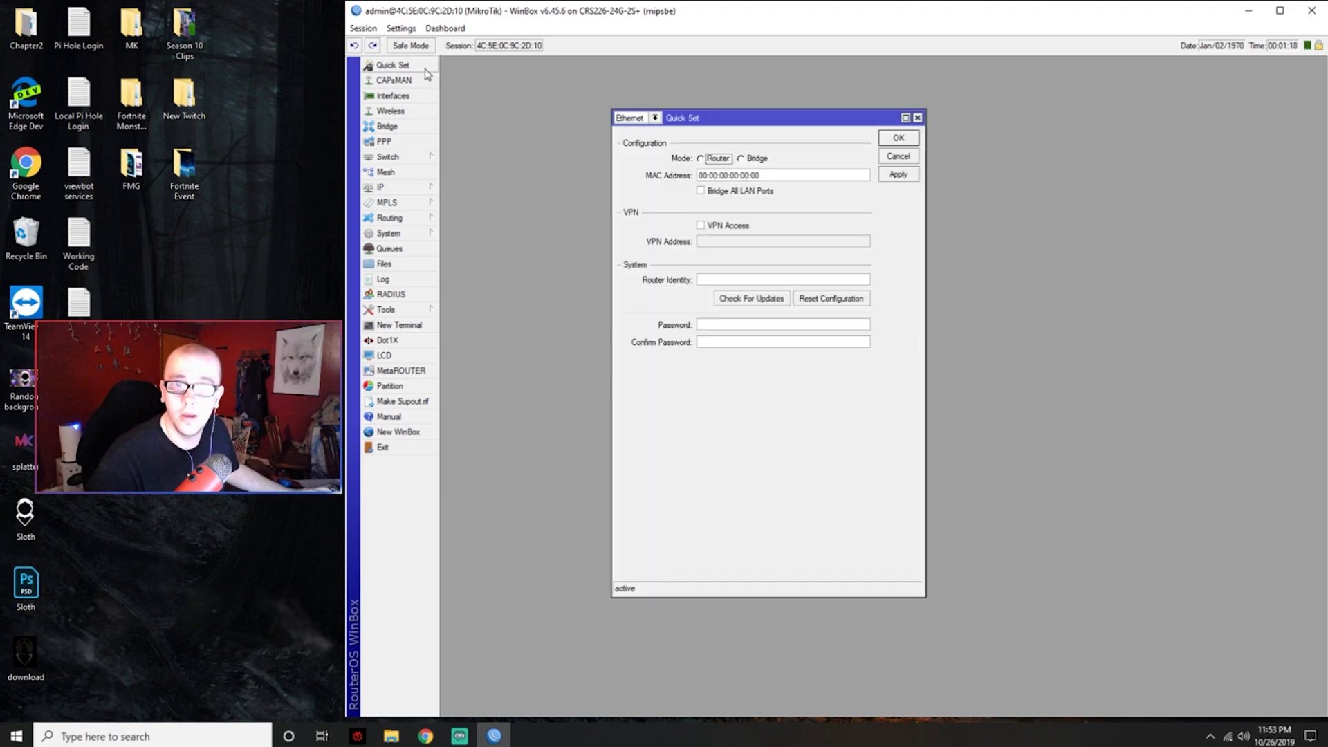
left_click(761, 159)
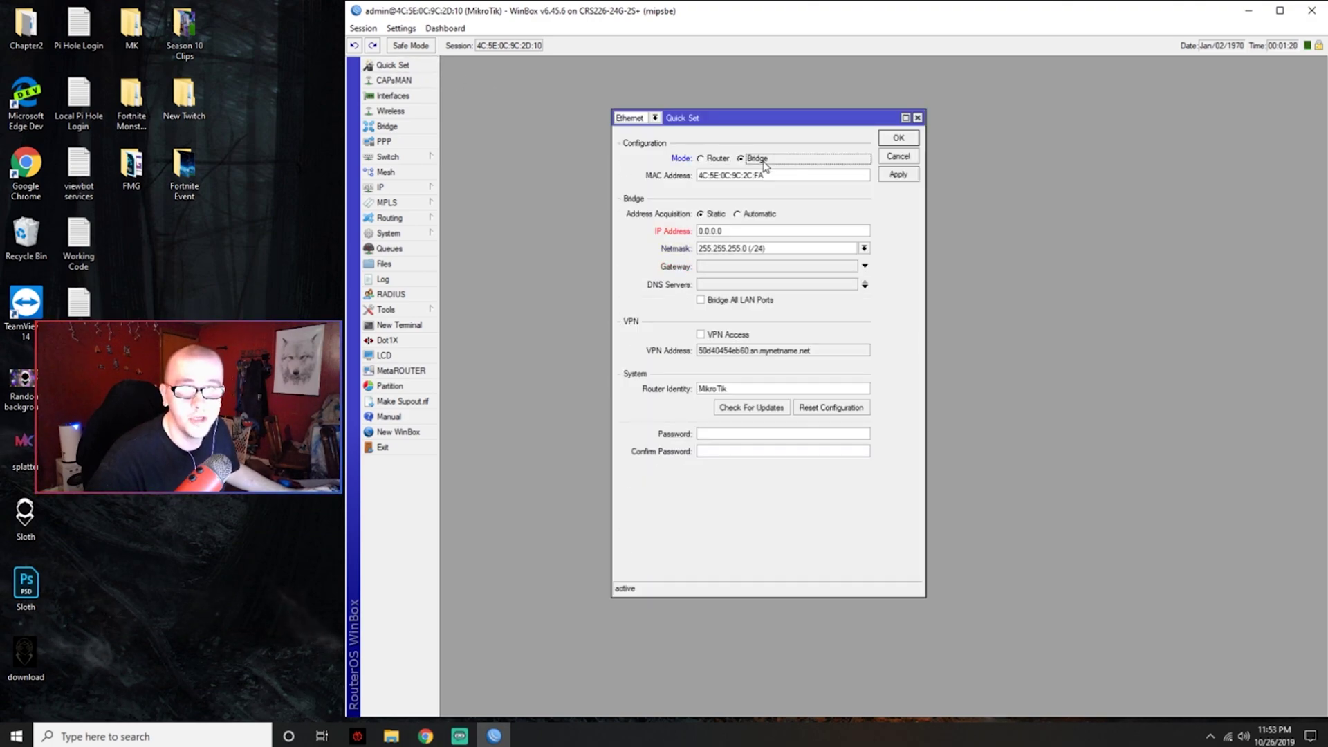
left_click(761, 215)
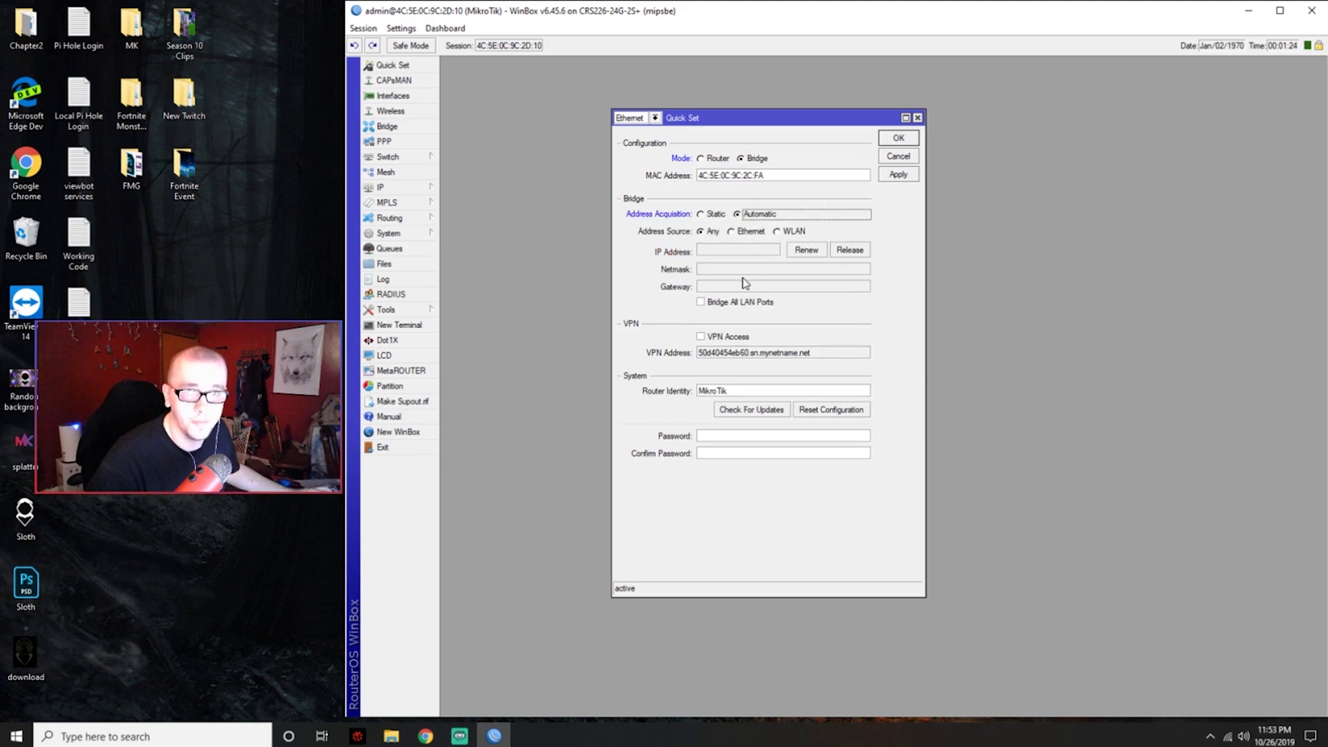
left_click(742, 305)
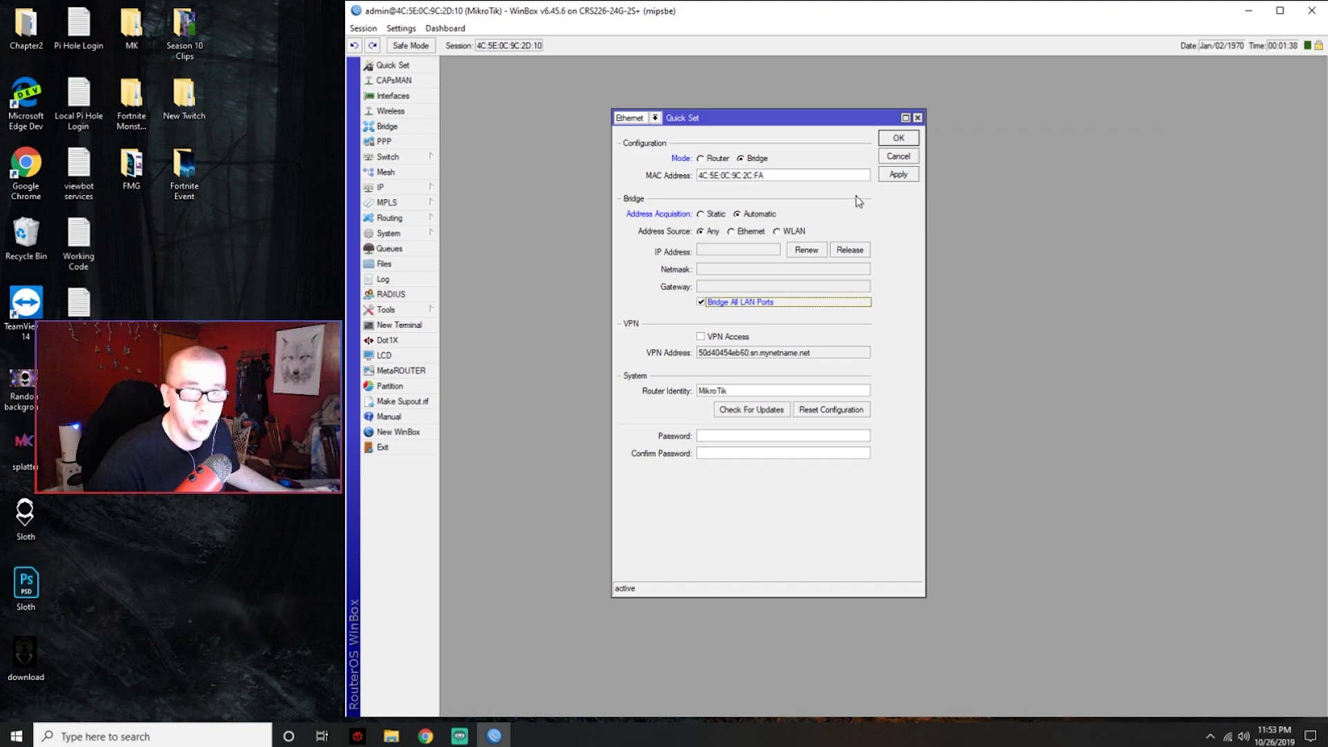
left_click(897, 175)
left_click(899, 139)
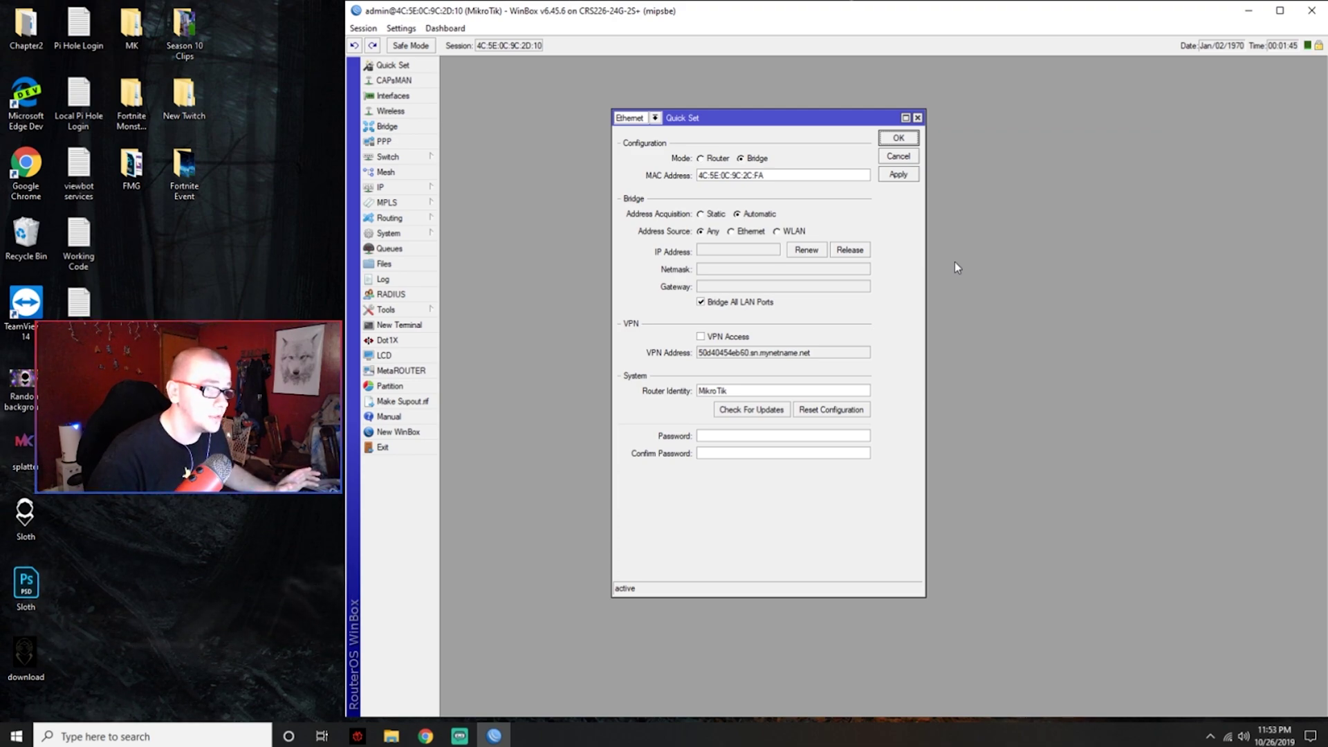
key("Escape")
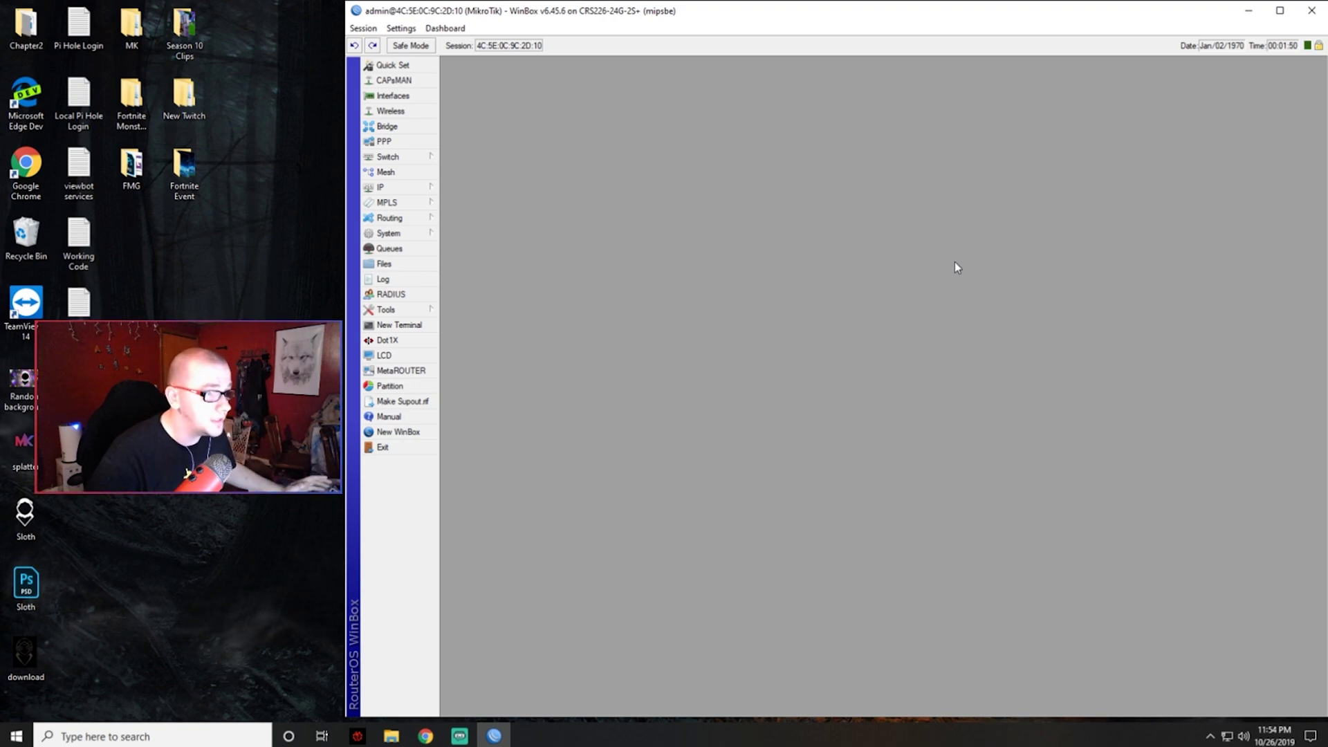
- Reopen Quick Set and check the IP address and gateway the switch has acquired
left_click(426, 65)
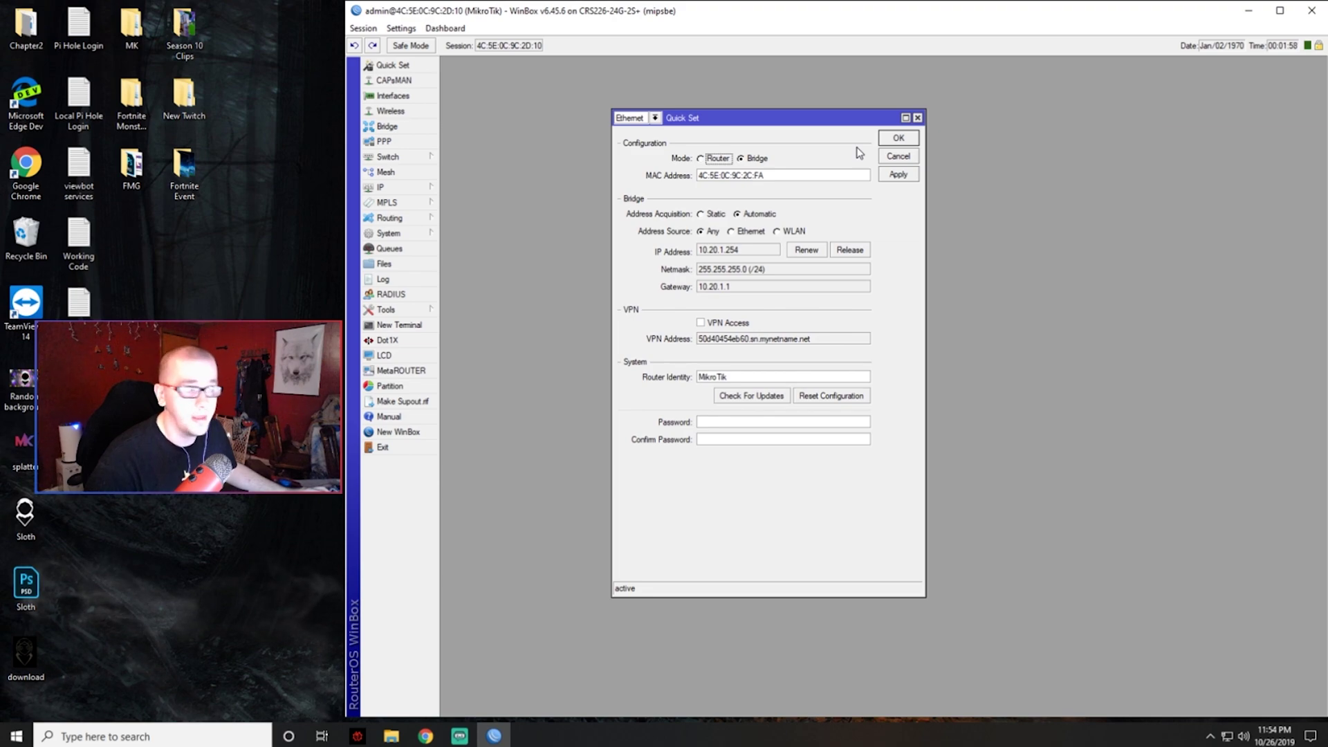
left_click_drag(744, 251, 701, 253)
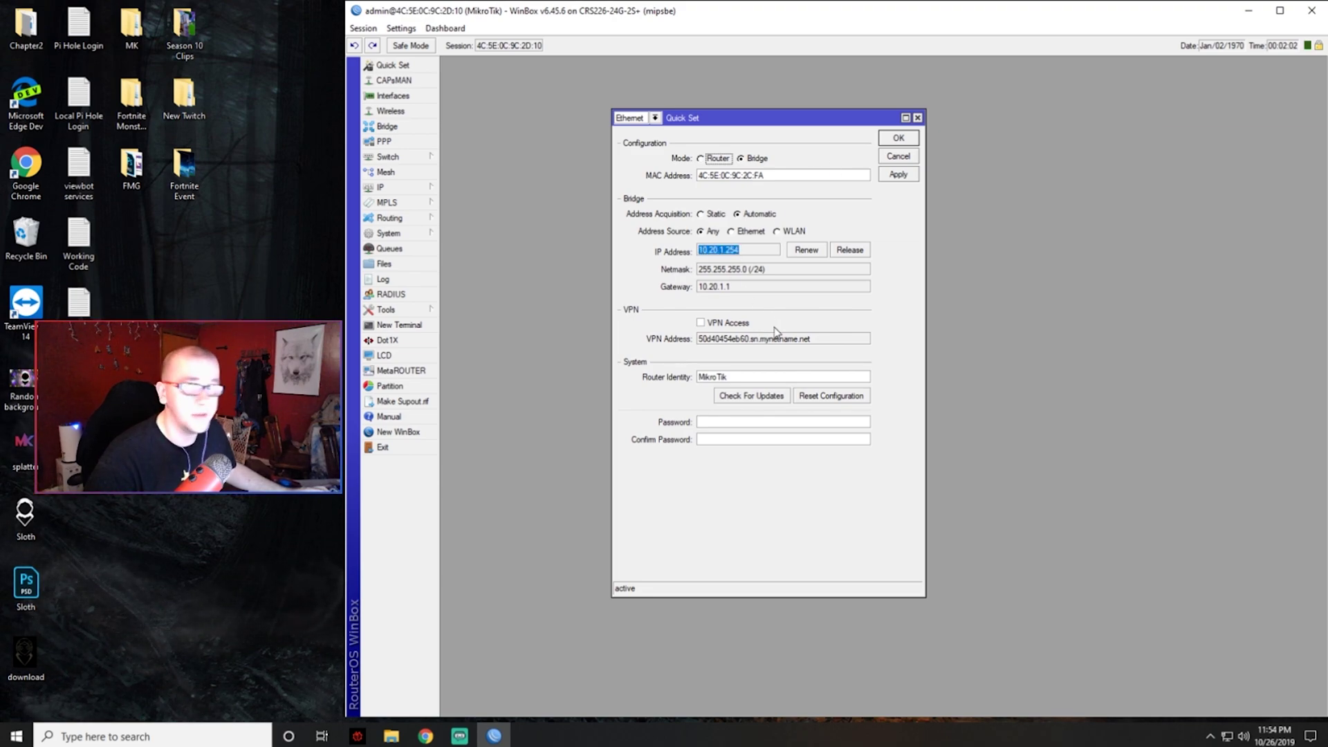
left_click_drag(745, 289, 698, 290)
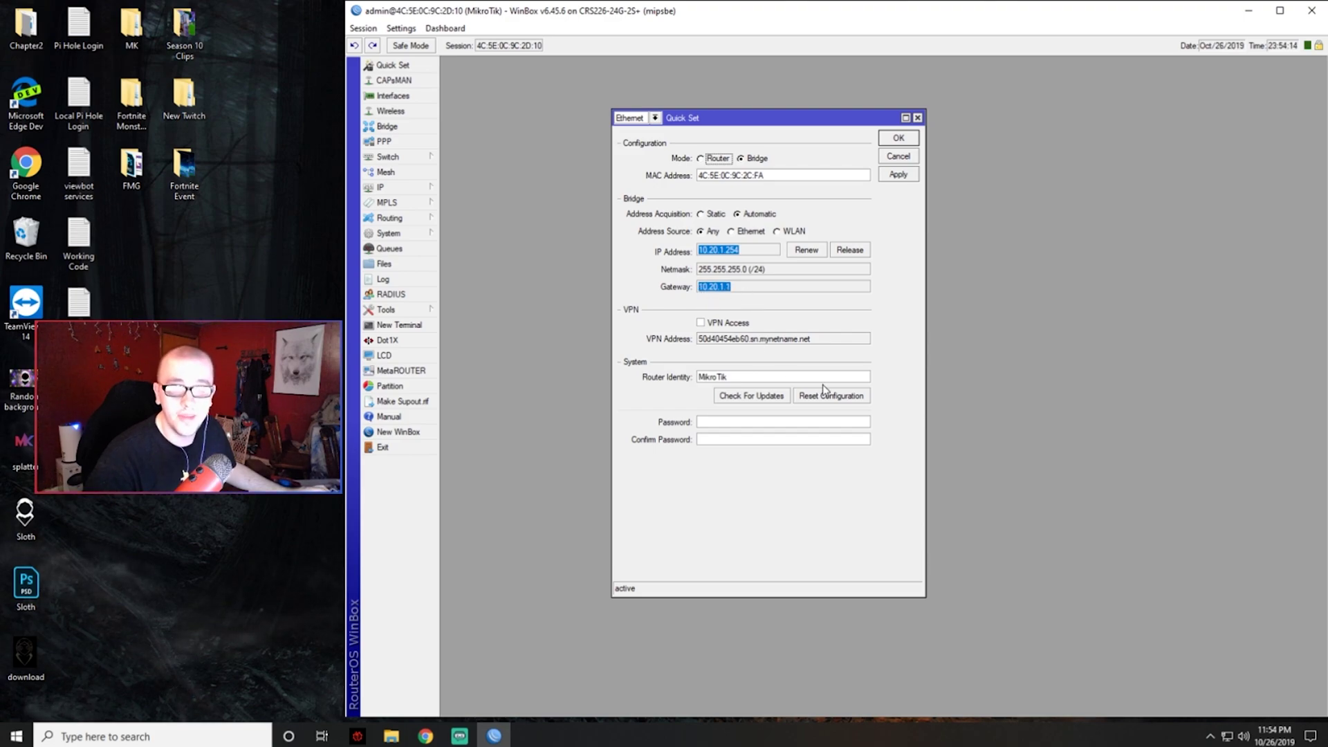
- Switch to Chrome, try logging in on the router's web page at 10.20.1.1, and close the browser
right_click(426, 736)
left_click(411, 667)
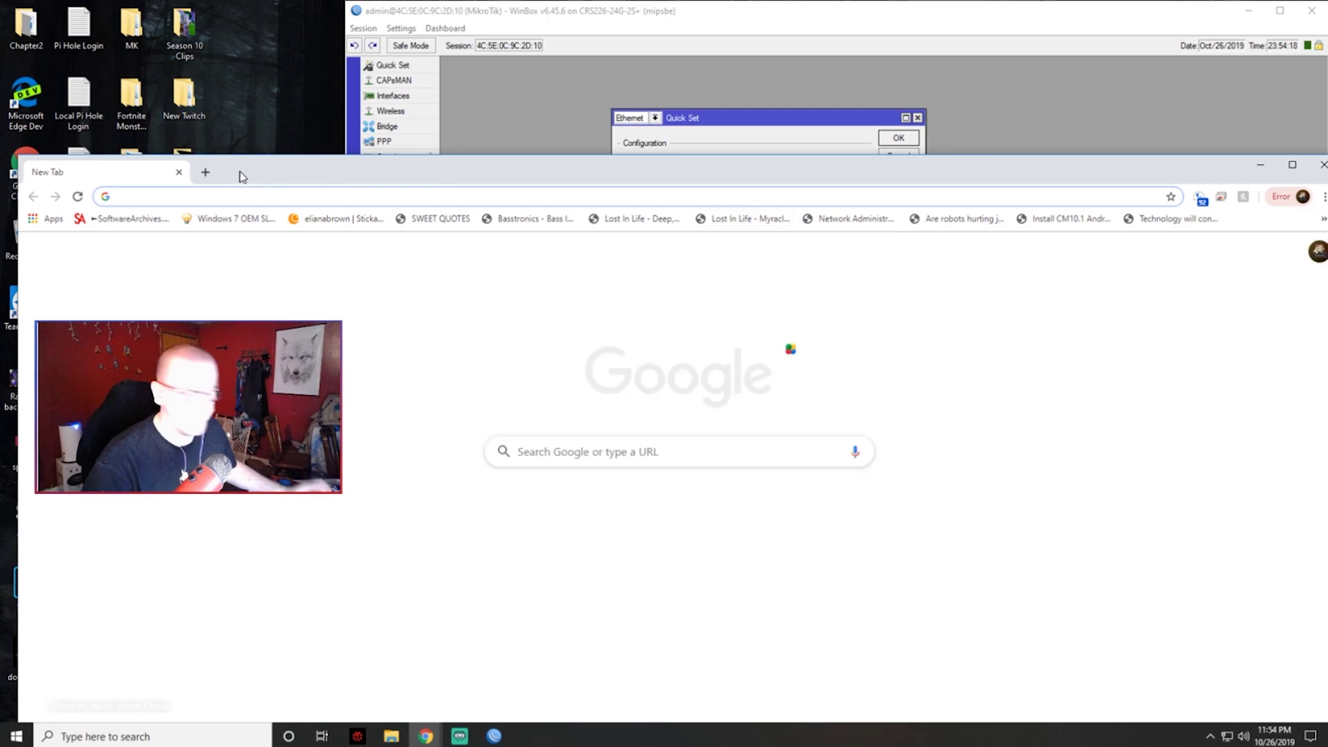
type("10.90.1.1")
key("Return")
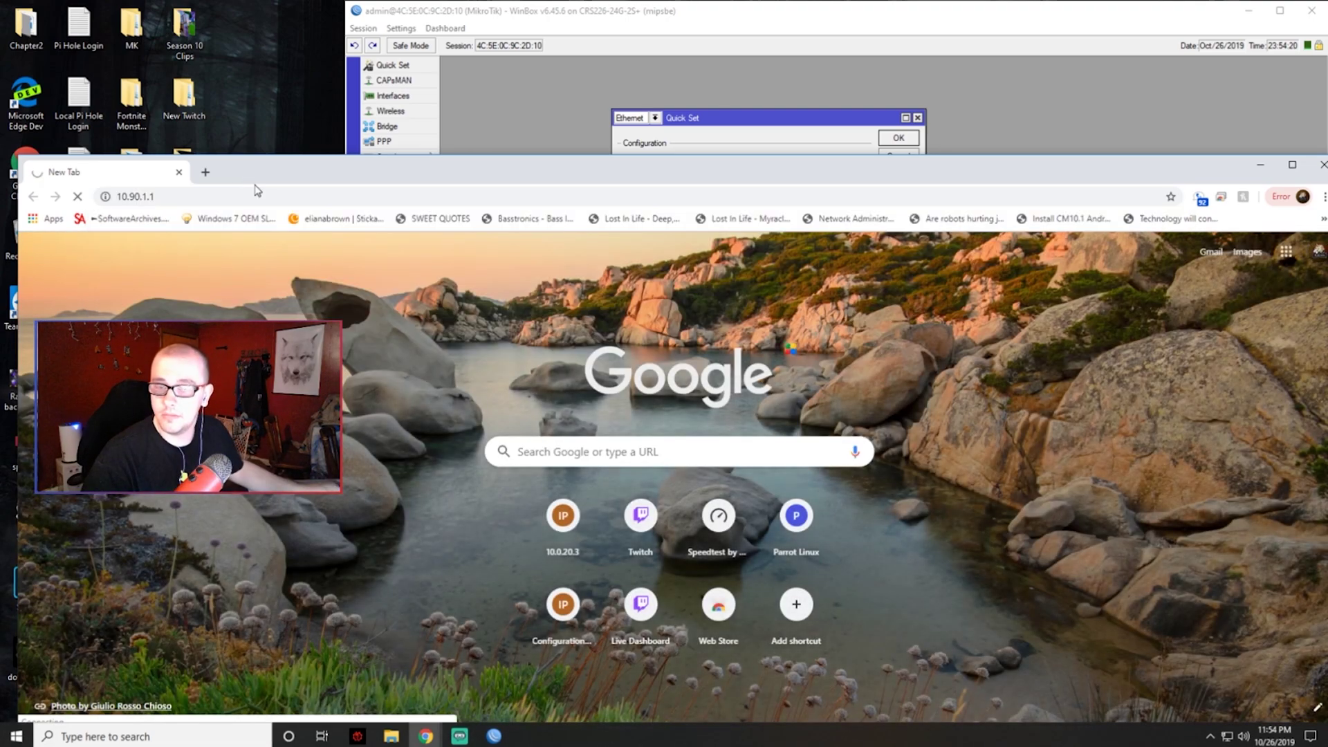
left_click(281, 196)
type("10.20.1.1")
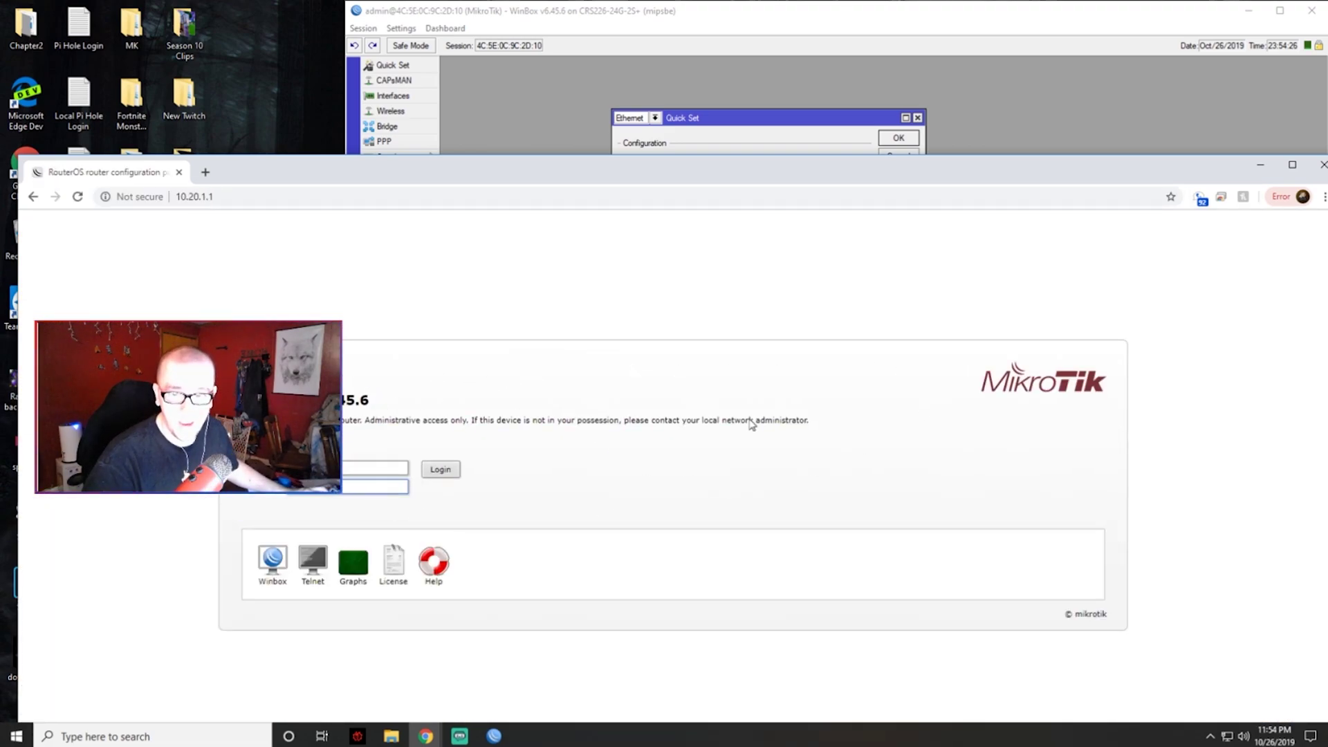
left_click(446, 470)
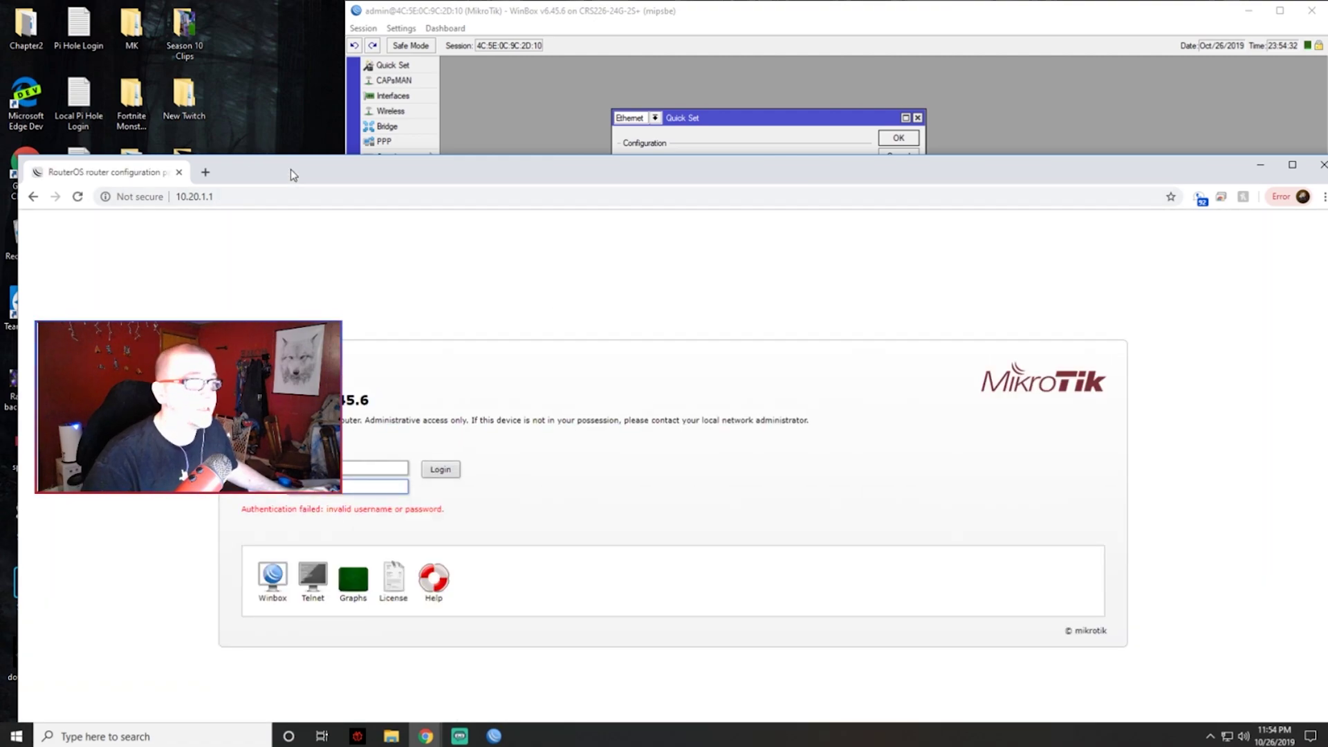
left_click(1318, 171)
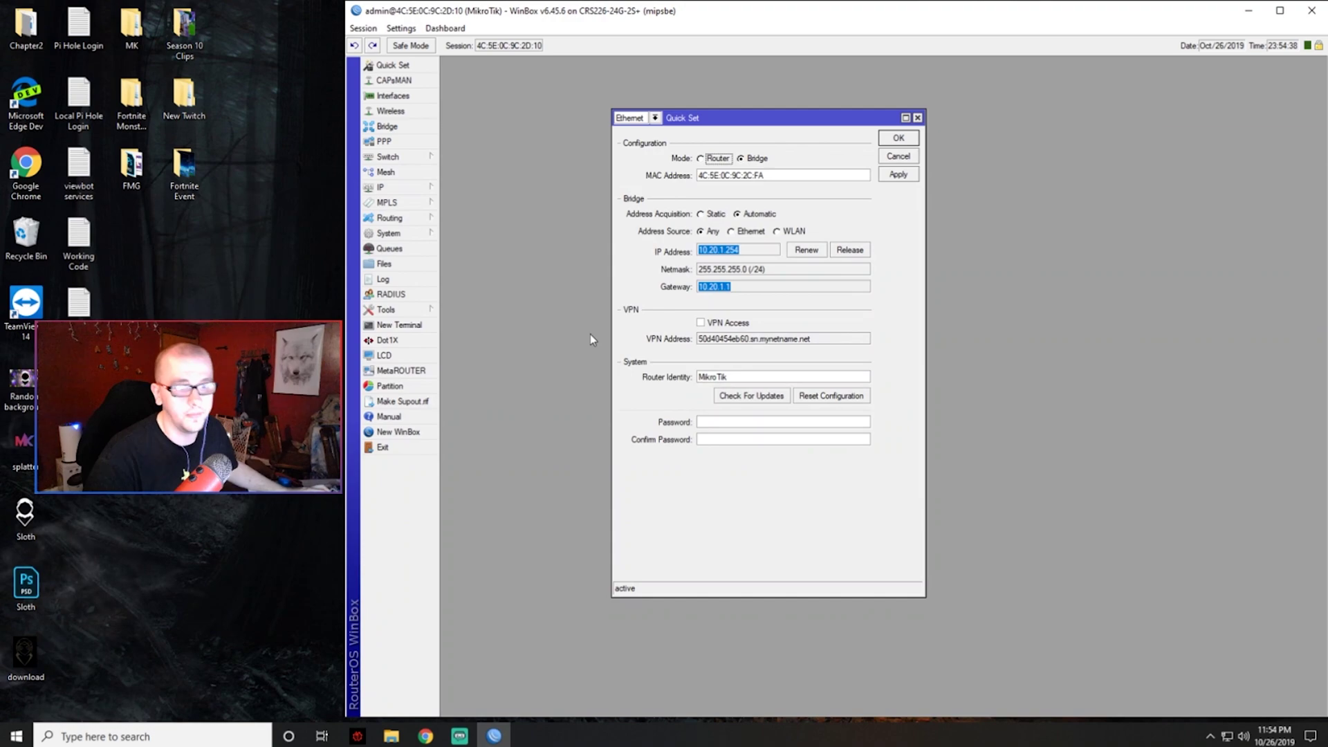
- Run ipconfig in a Command Prompt to check the computer's Ethernet IPv4 address, and close the window
mouse_move(1225, 739)
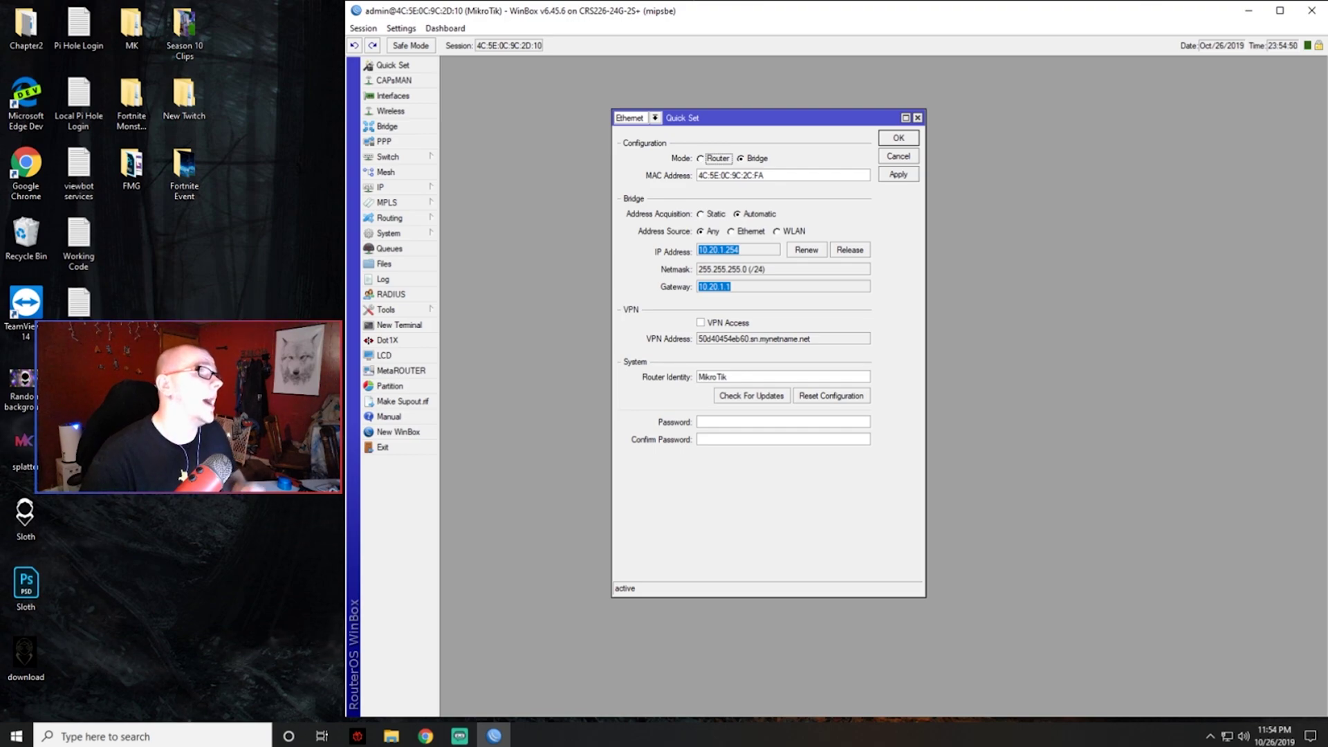
key("super")
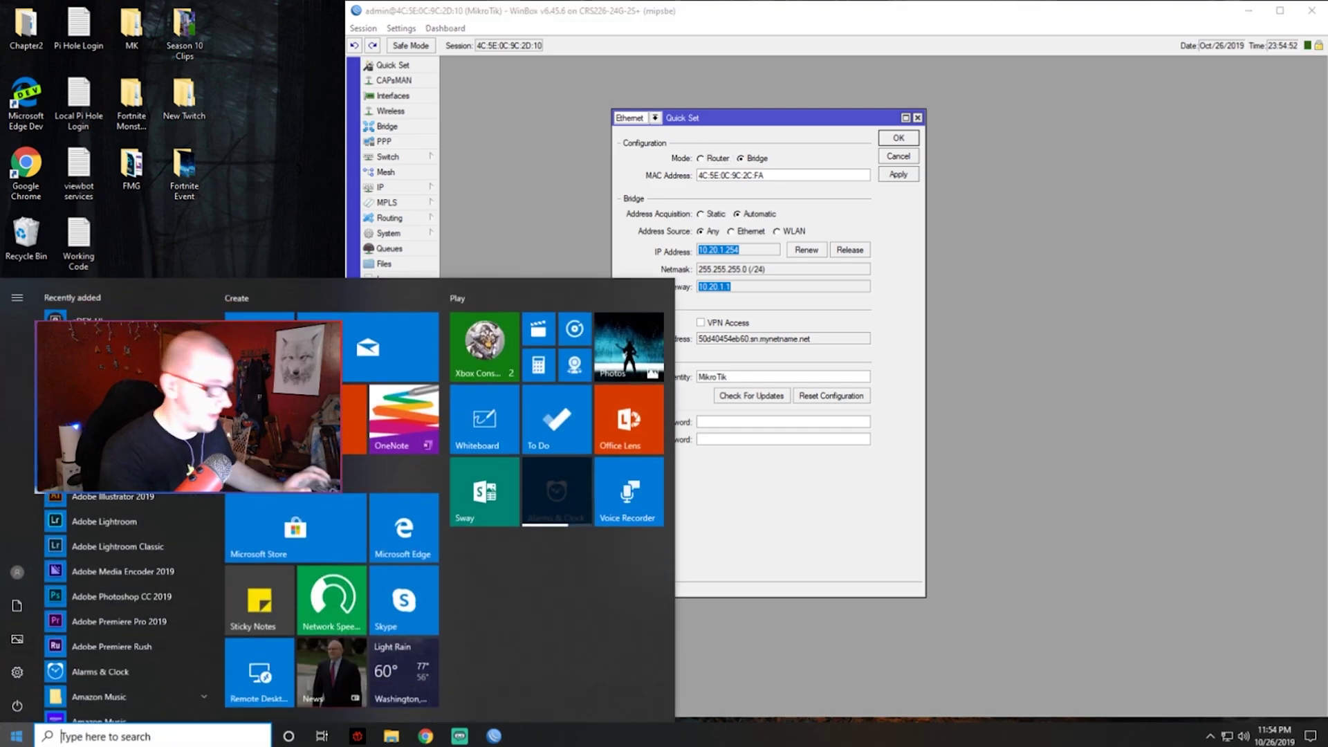
type("cmd")
key("Return")
type("p")
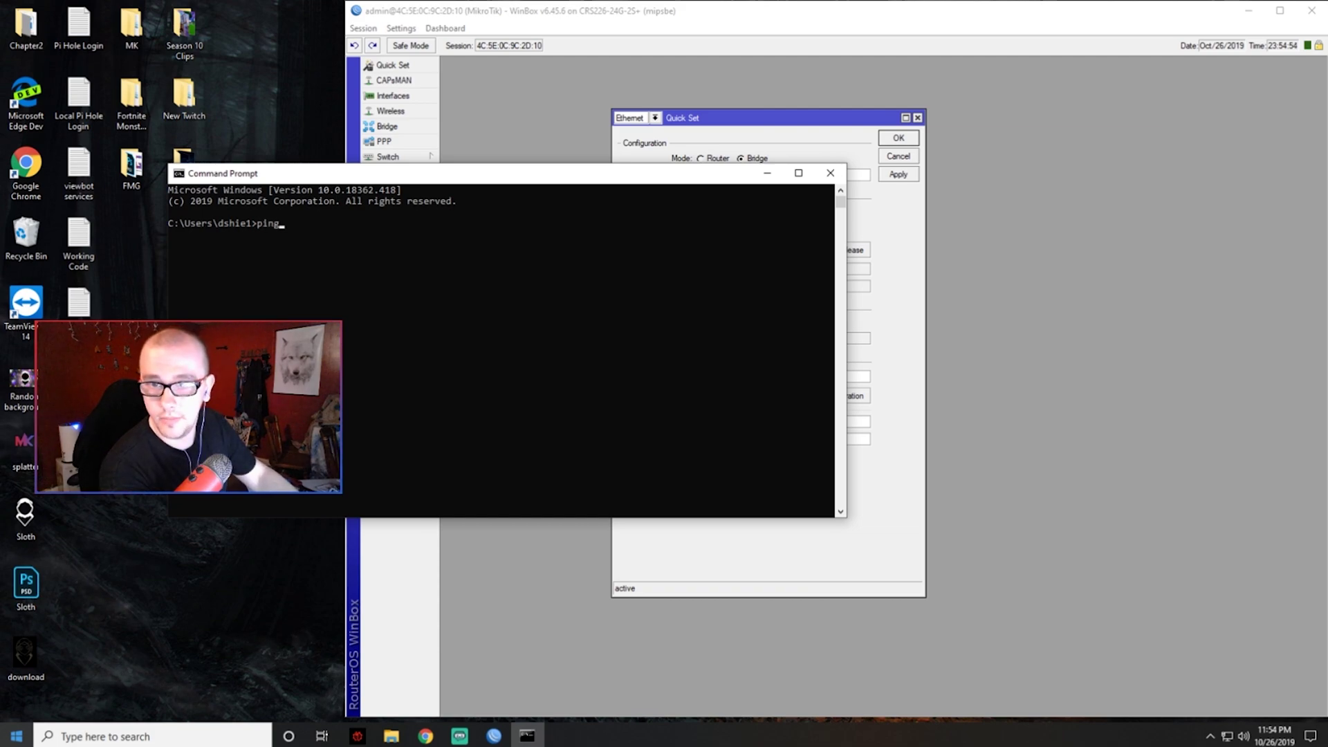
key("BackSpace")
type("ipconfig")
key("Return")
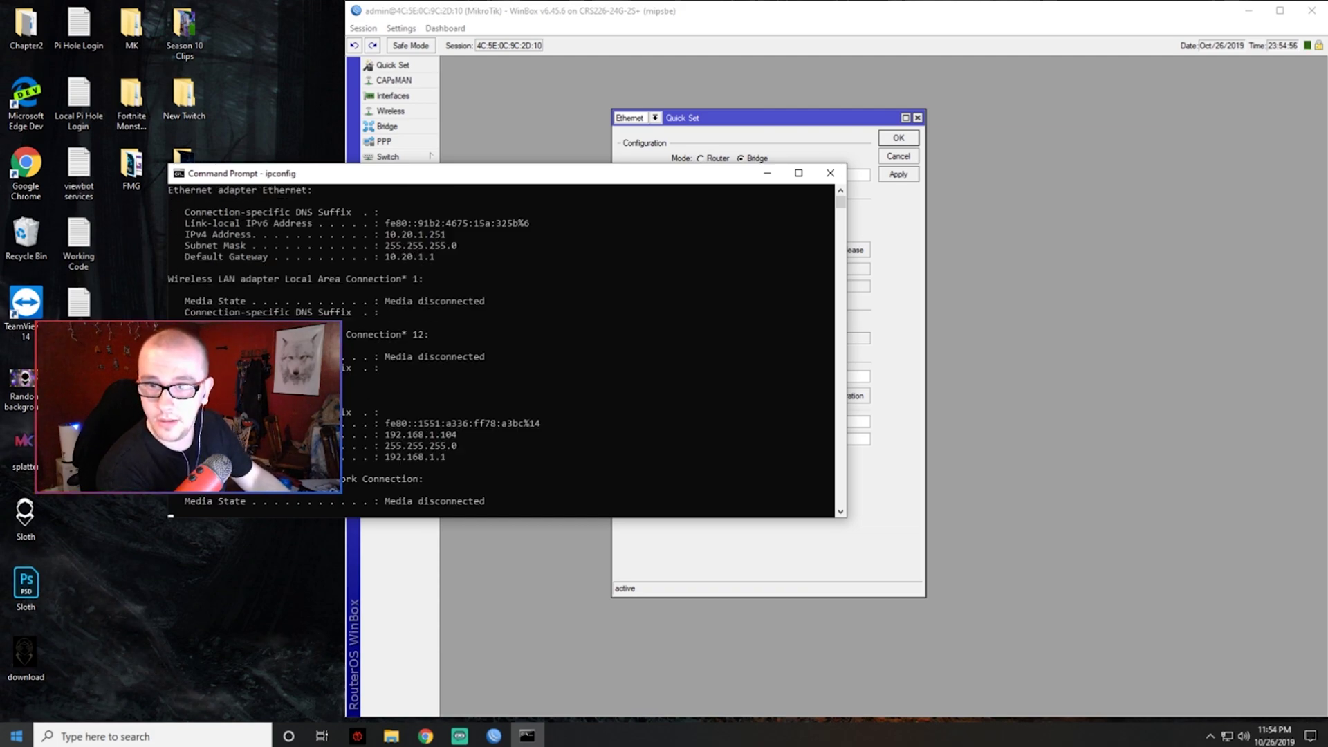
scroll(345, 358, "up", 4)
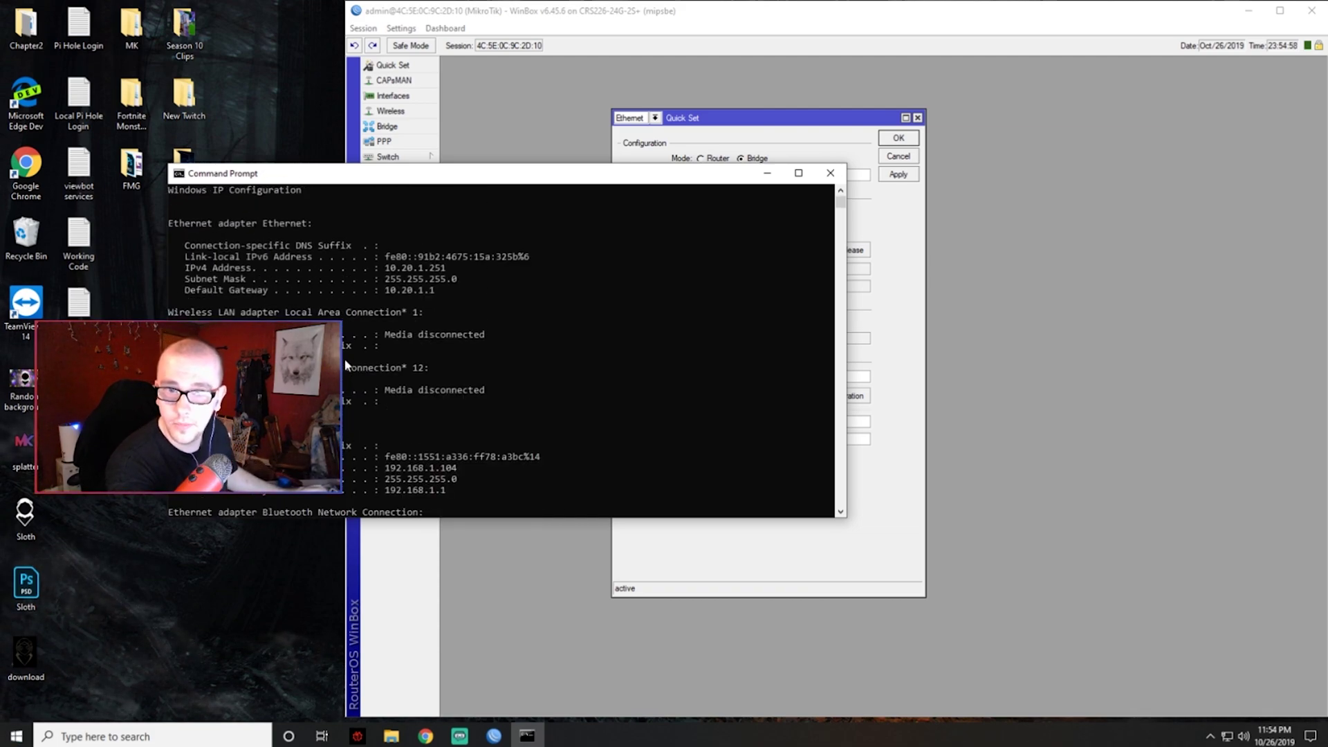
left_click_drag(462, 268, 387, 270)
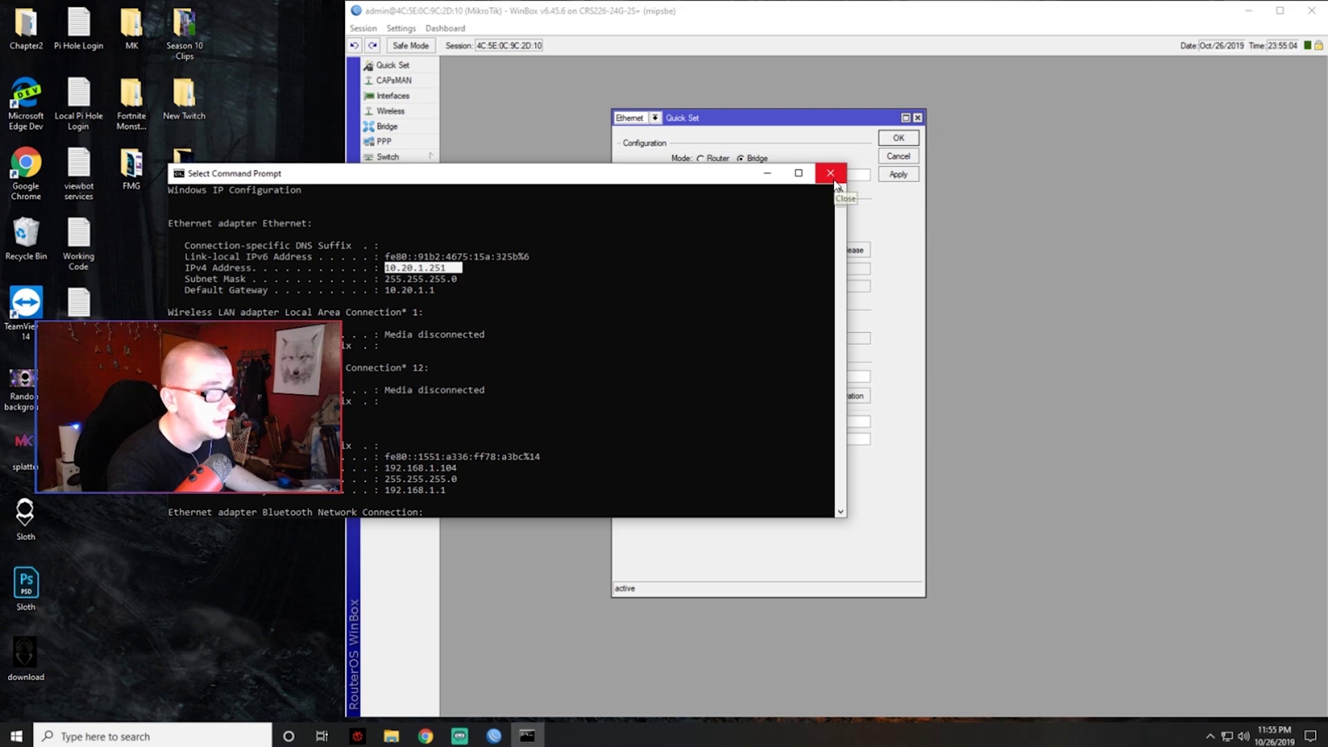
left_click(834, 177)
- Run an internet speed test at fast.com in Chrome and close the tab
right_click(425, 737)
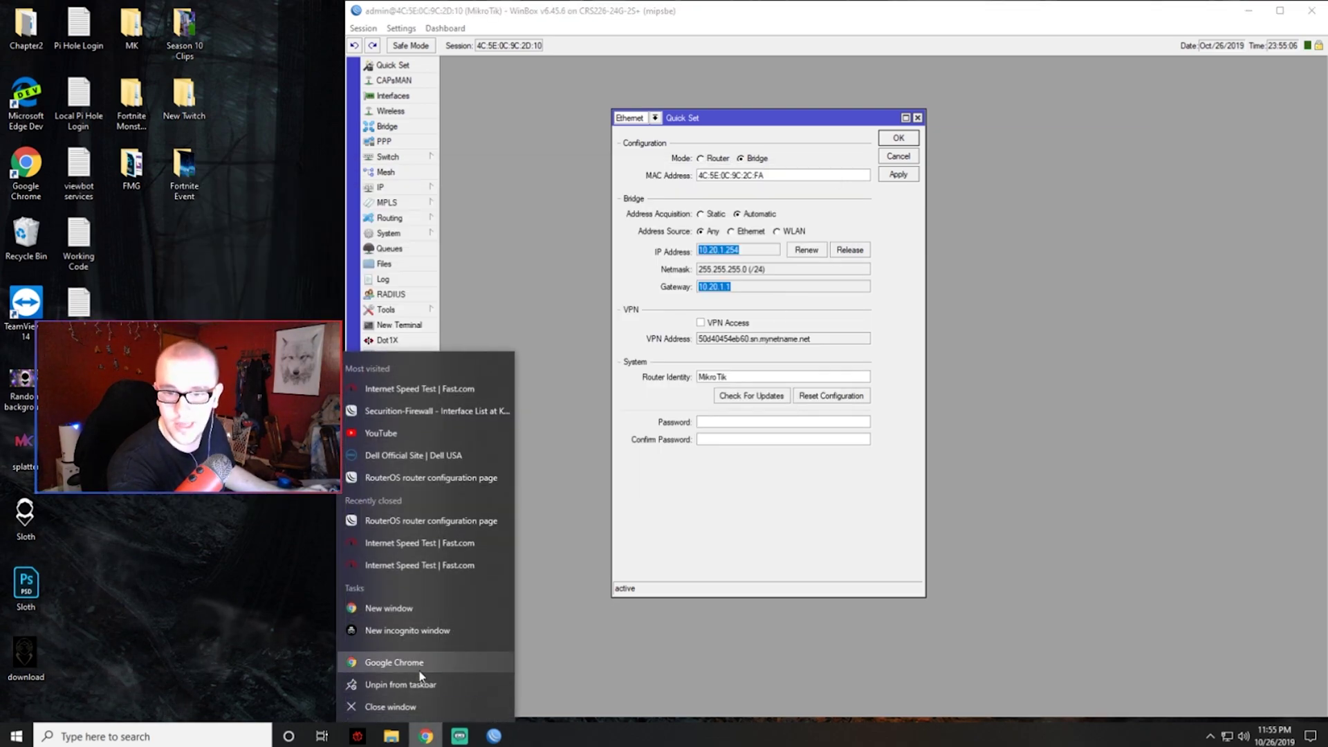
left_click(425, 676)
type("fast.com")
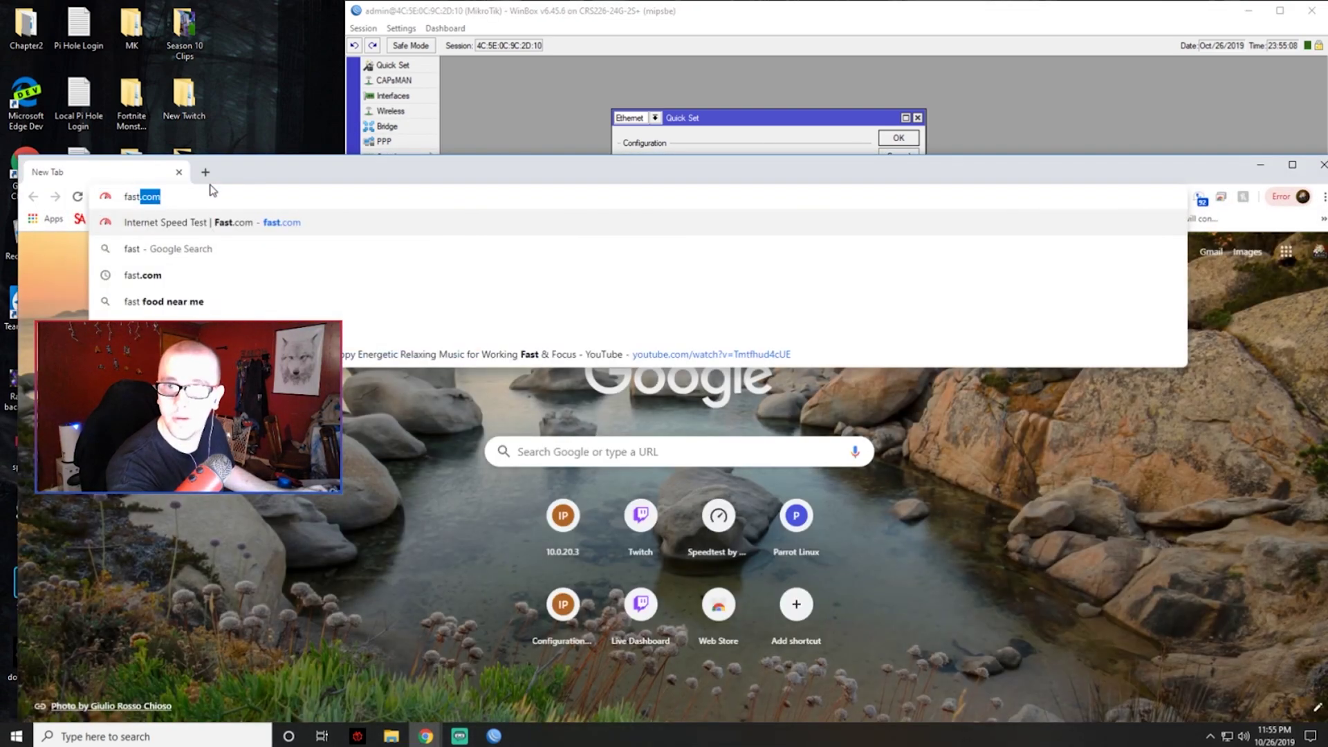
key("Return")
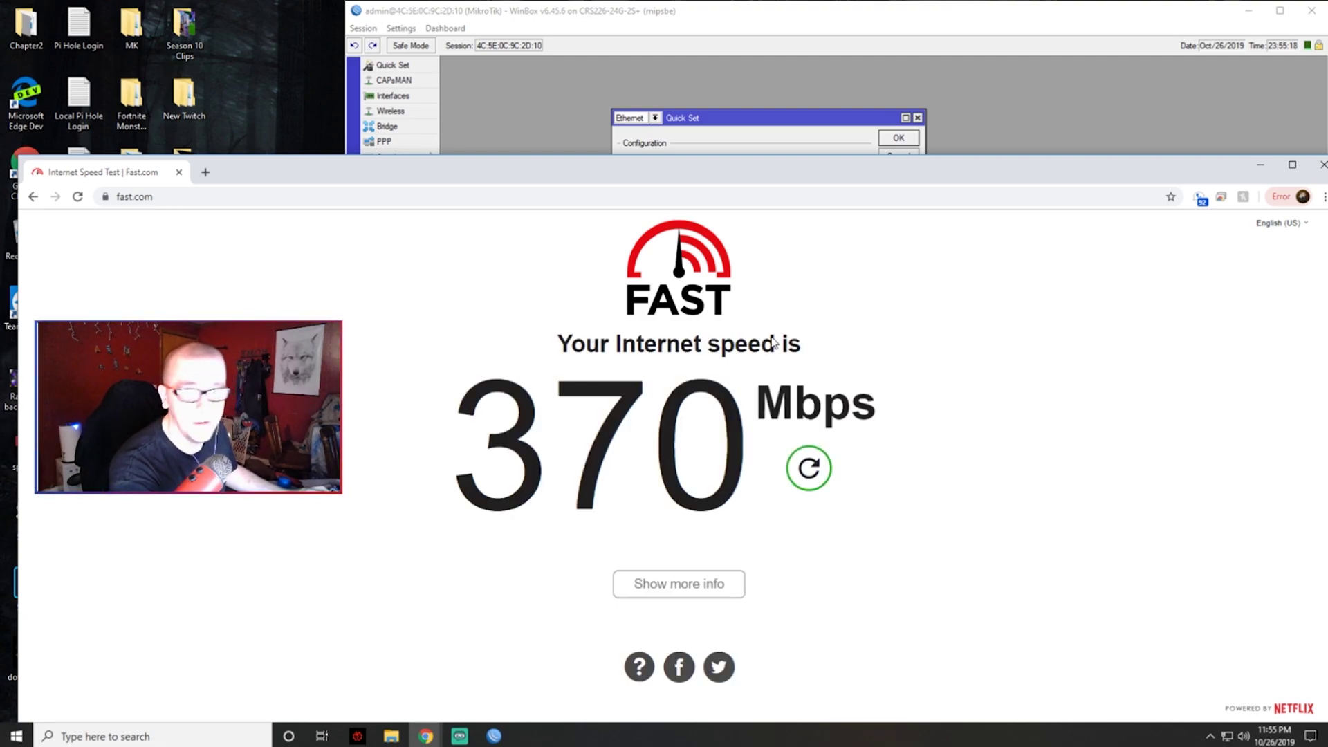
left_click(178, 173)
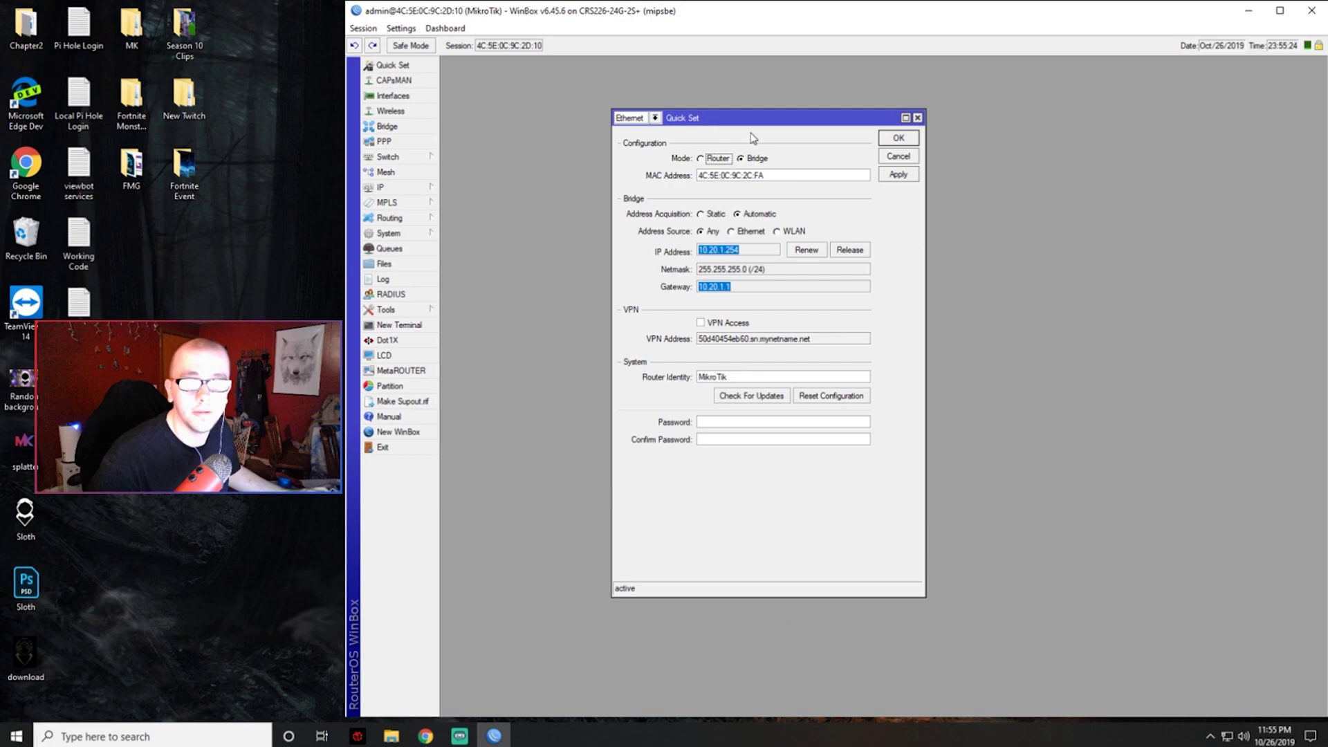
- Close Quick Set, review bridge1 and its list of member ports including ether23, and close the bridge settings
left_click(899, 137)
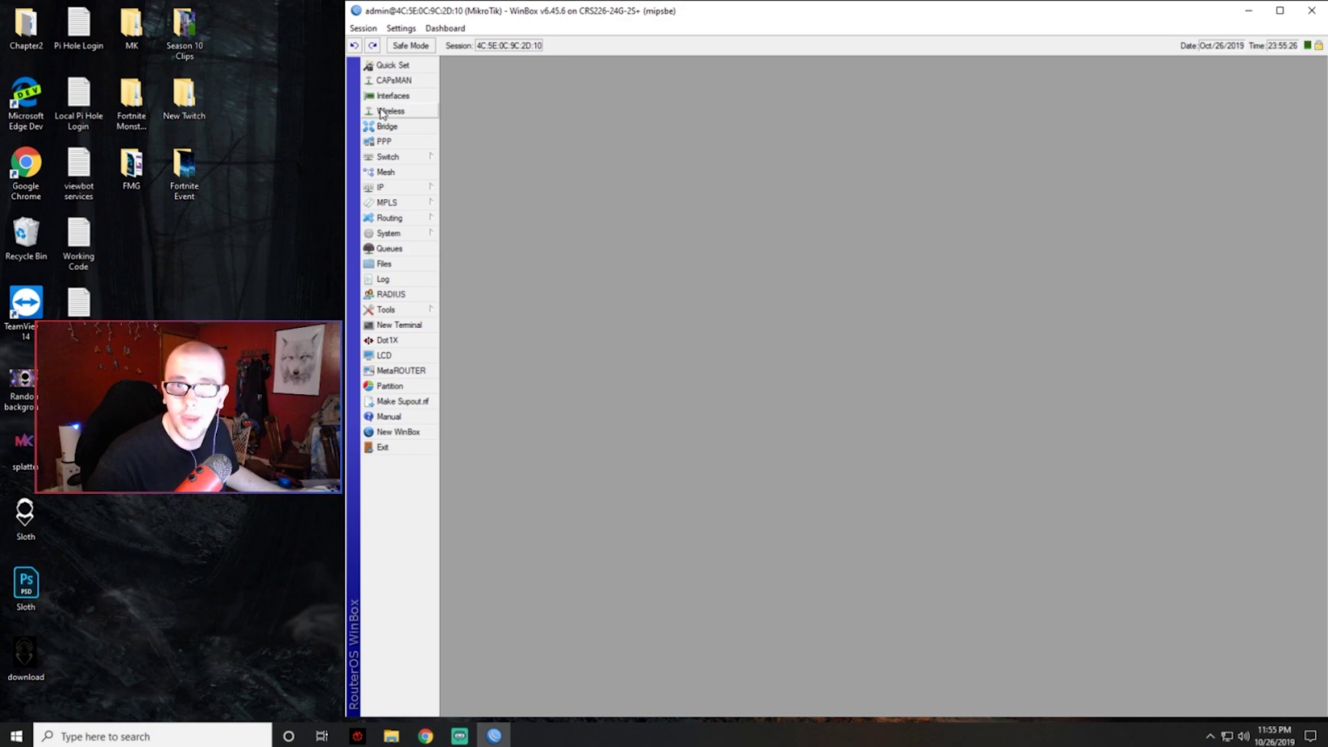
left_click(436, 127)
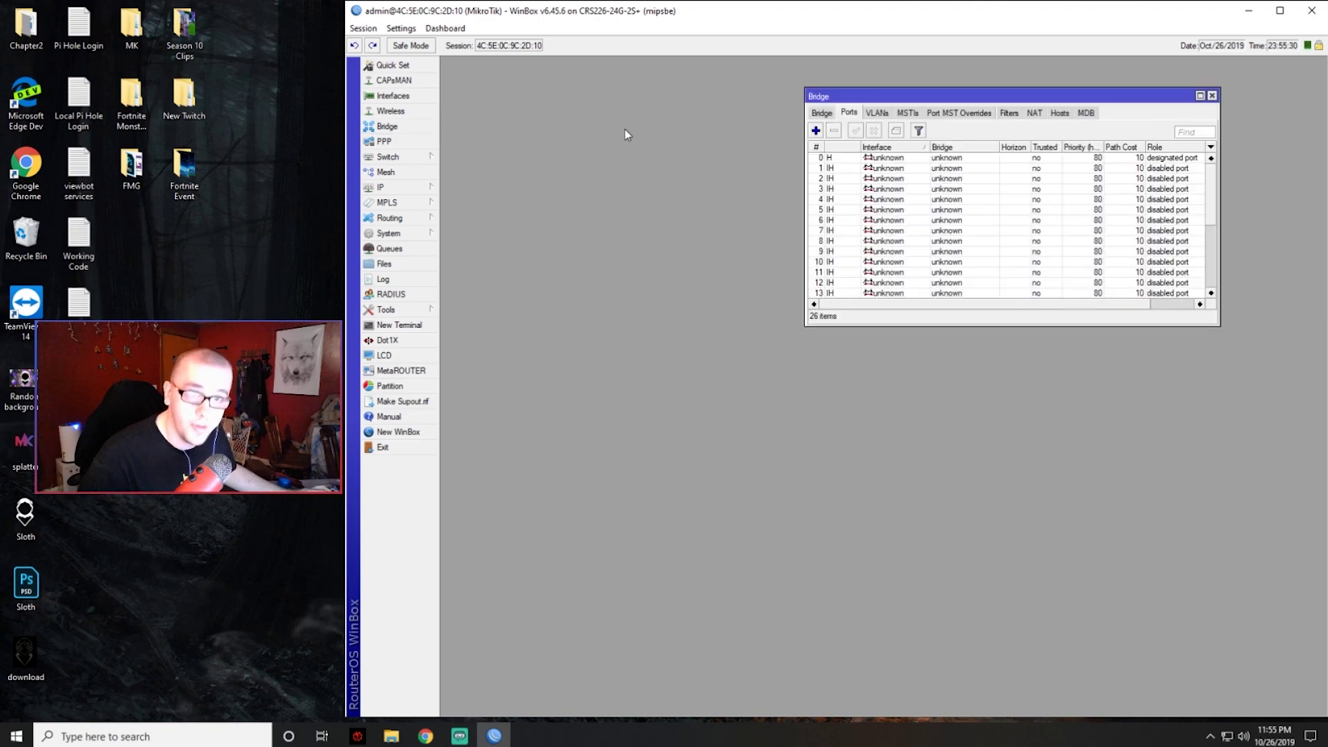
left_click(612, 115)
left_click(657, 159)
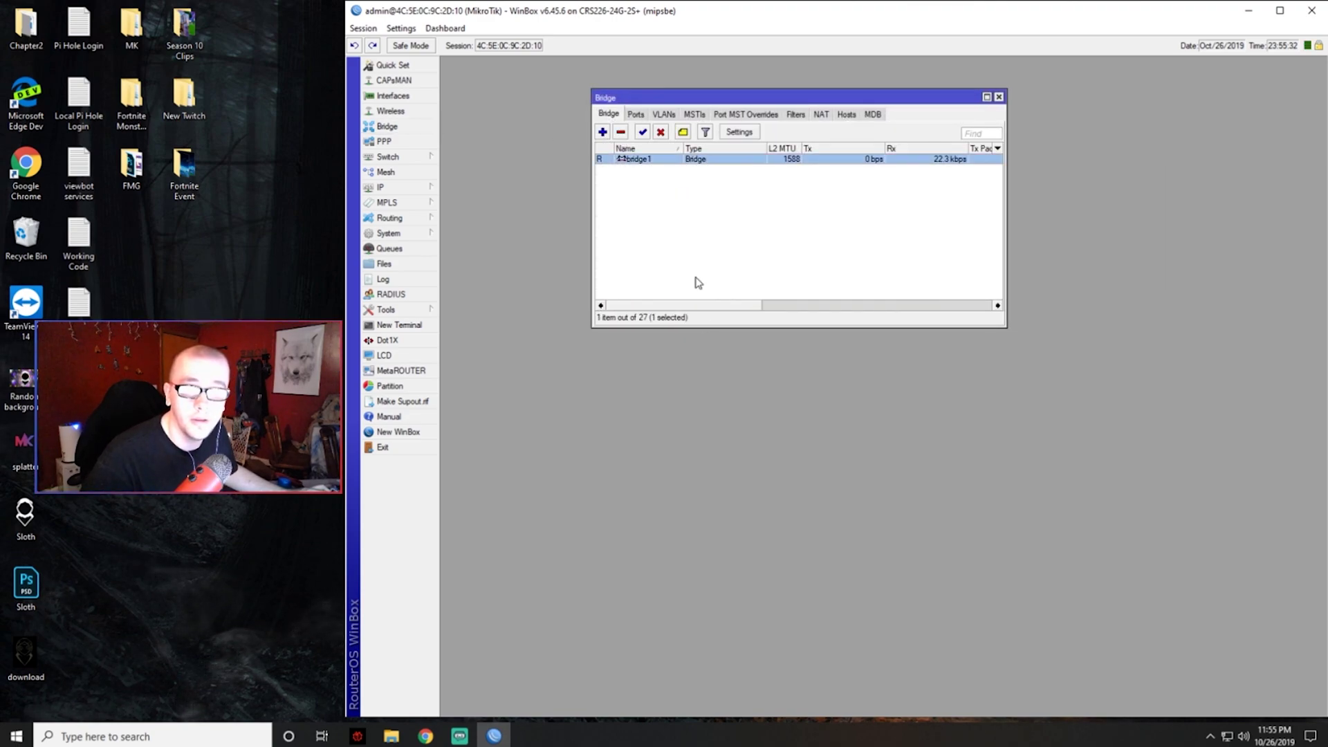
left_click(634, 115)
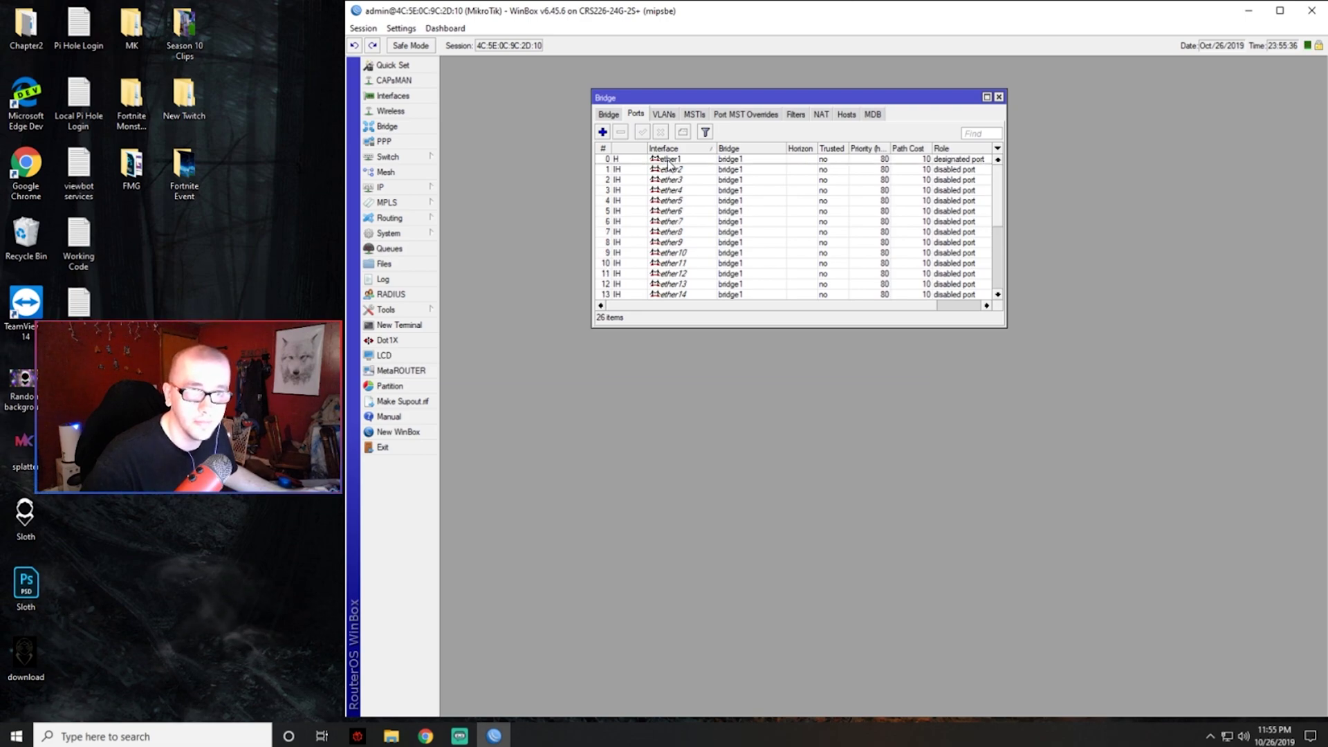
scroll(665, 208, "down", 4)
scroll(662, 223, "down", 1)
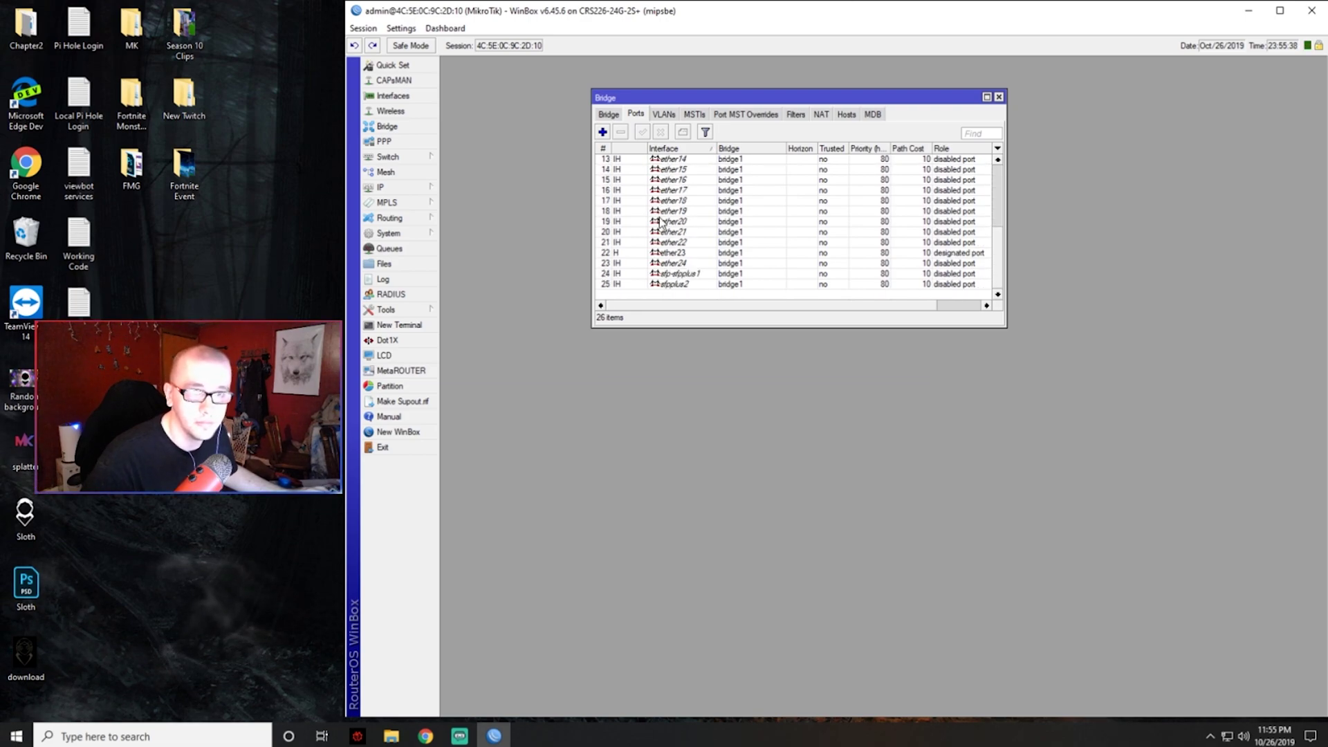
left_click(666, 252)
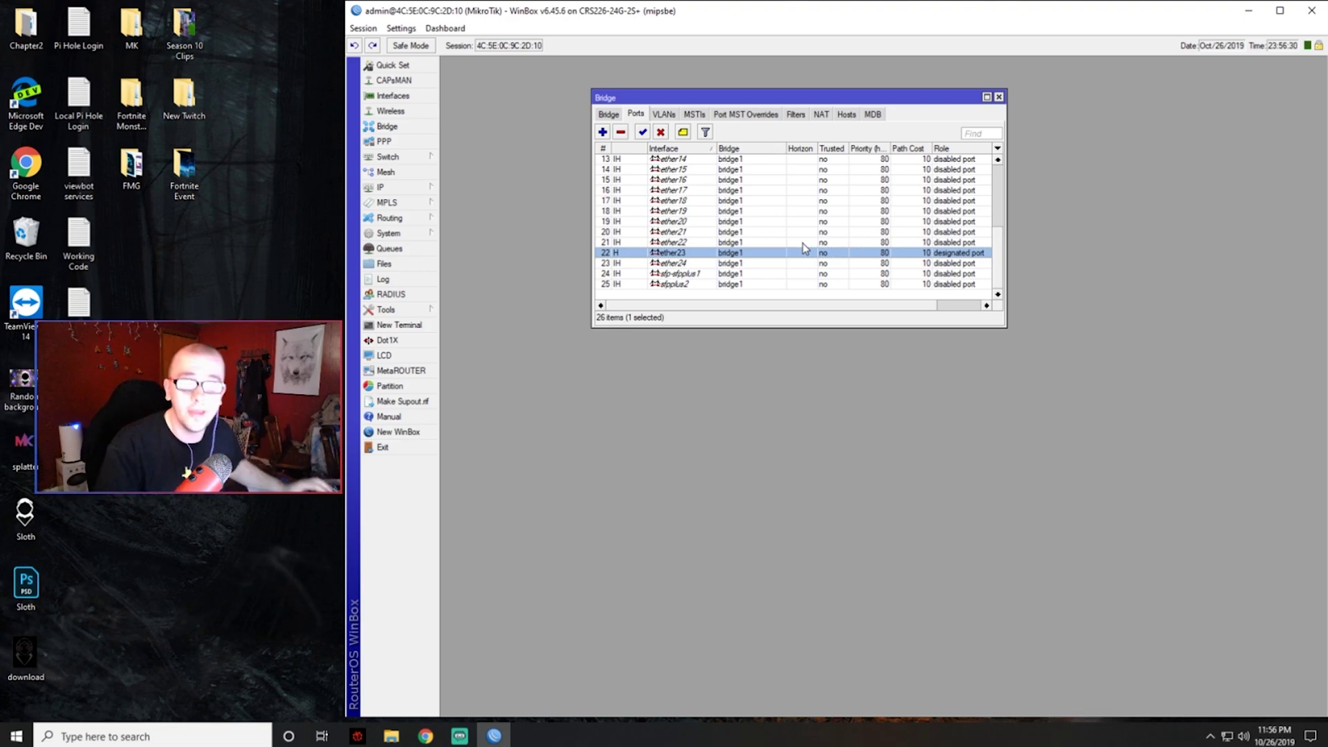
left_click(999, 96)
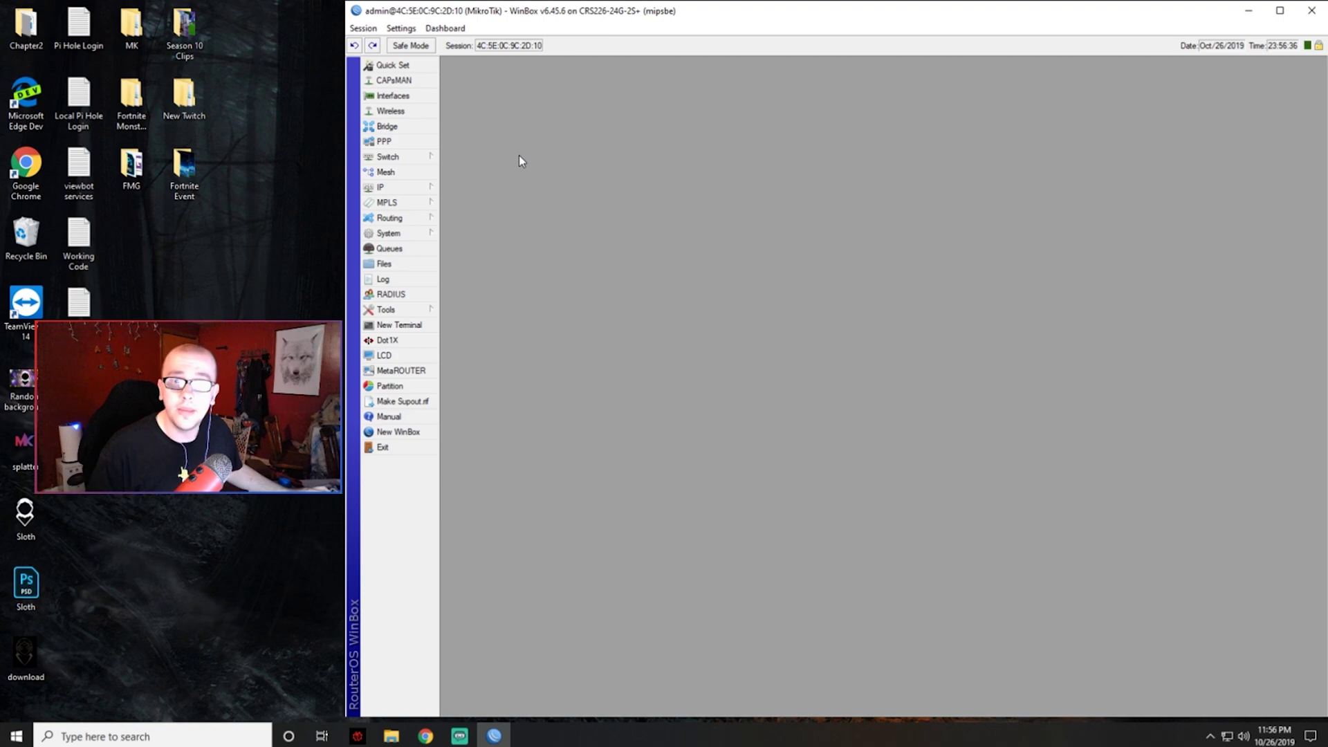
- Start a new entry in the switch's VLAN table with VLAN ID 1 and ether1 as its first port
left_click(386, 159)
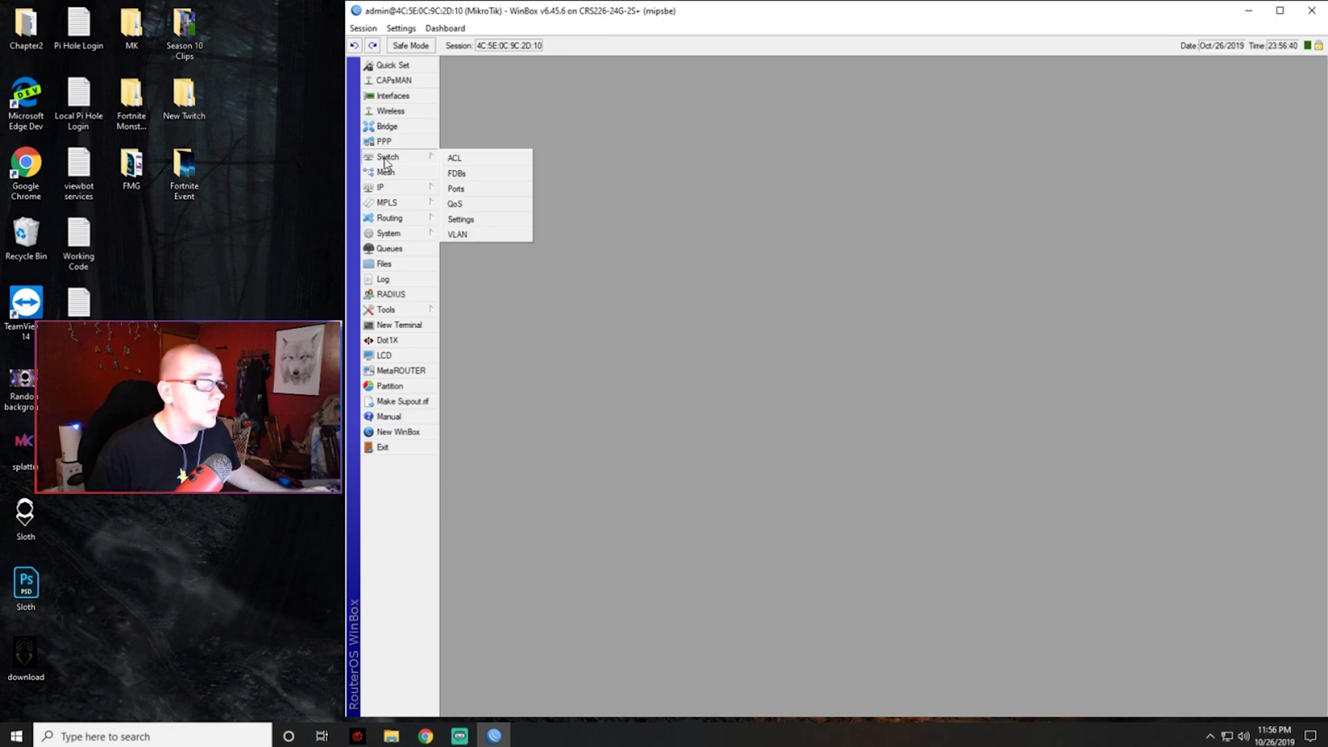
left_click(491, 232)
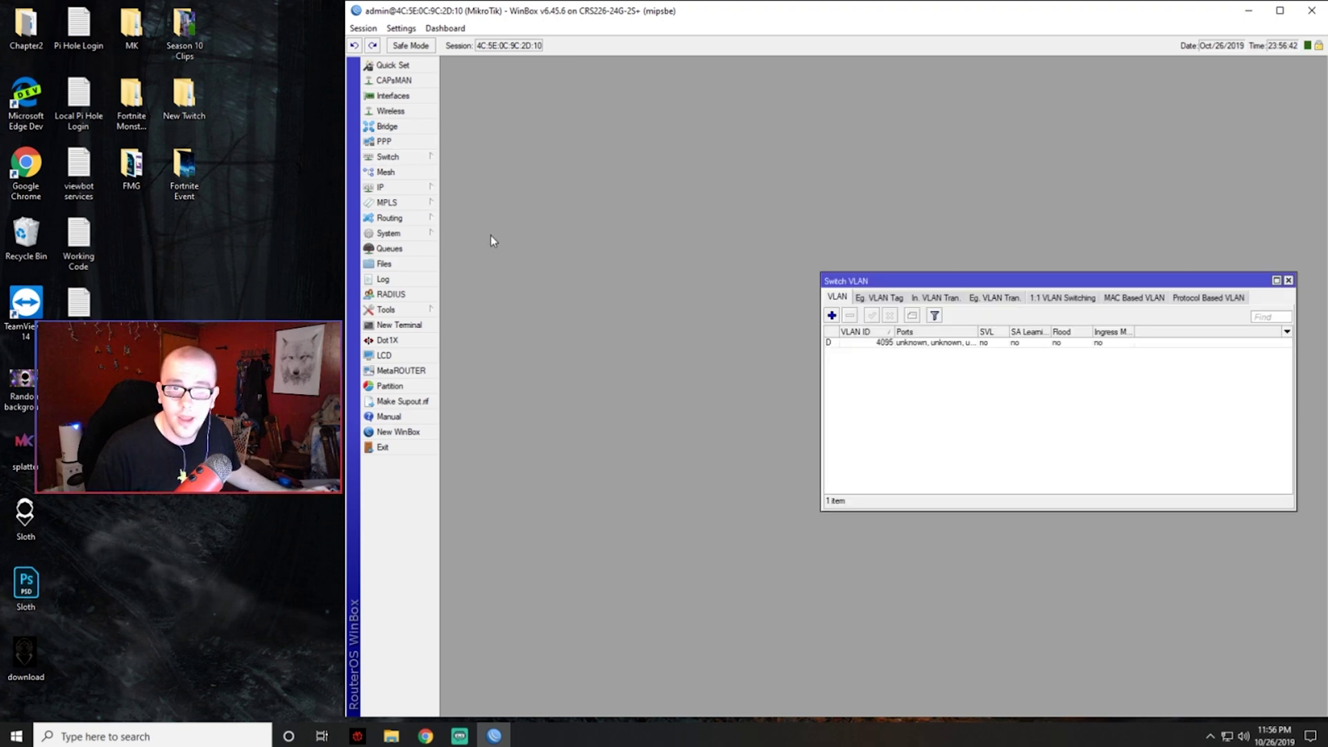
left_click_drag(970, 285, 738, 186)
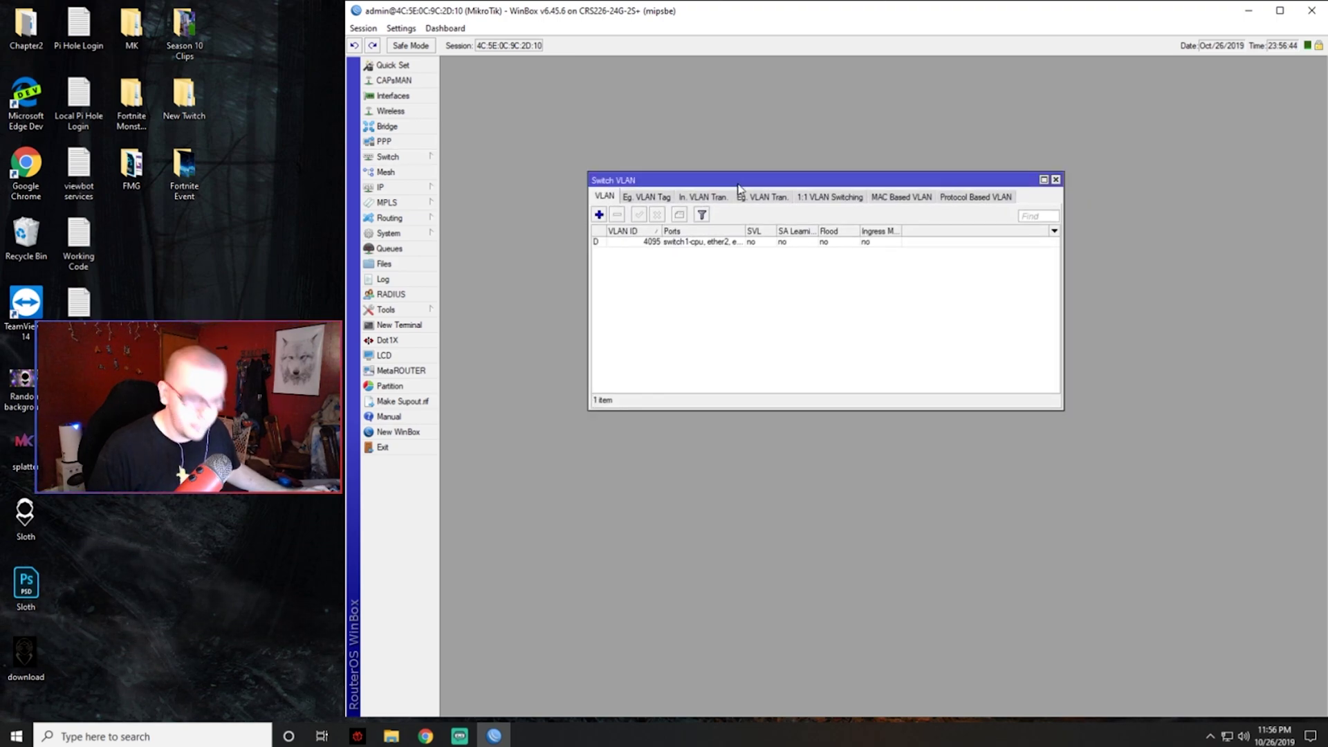
left_click(600, 215)
left_click_drag(991, 109, 713, 106)
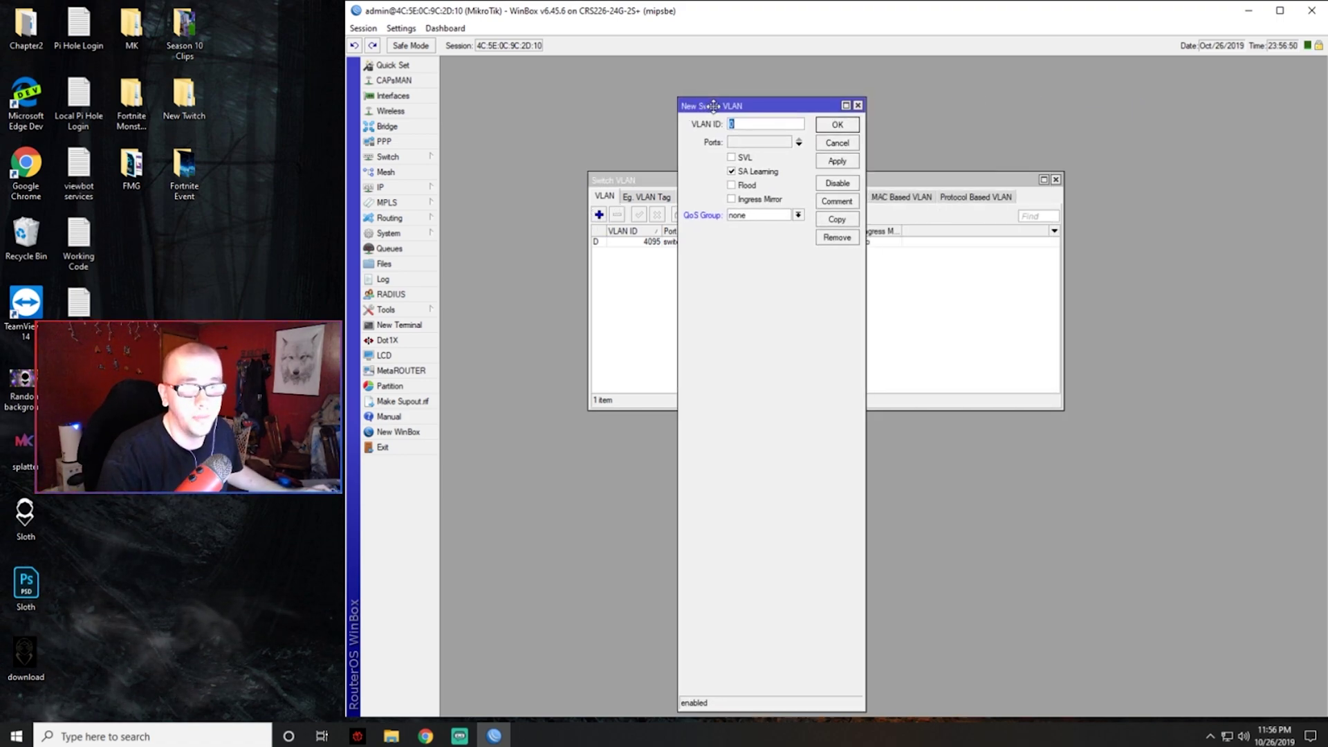
type("1")
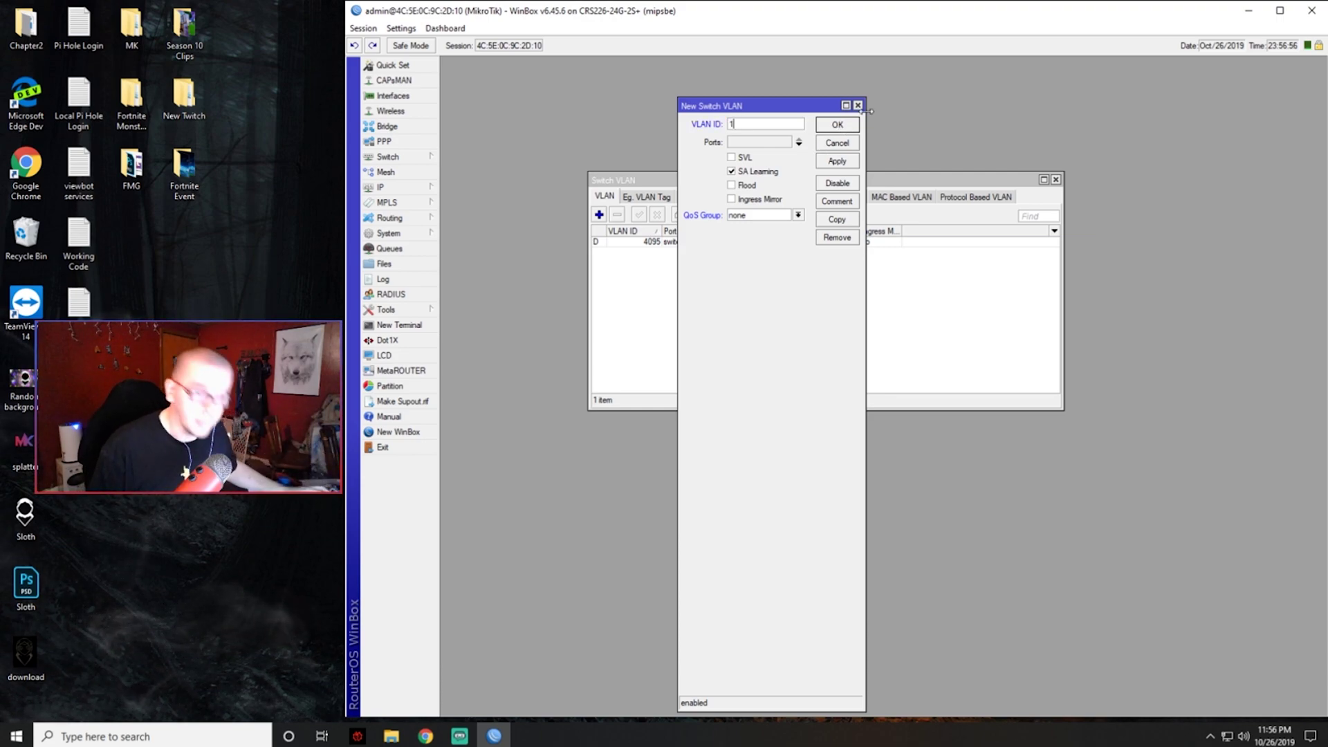
left_click(799, 144)
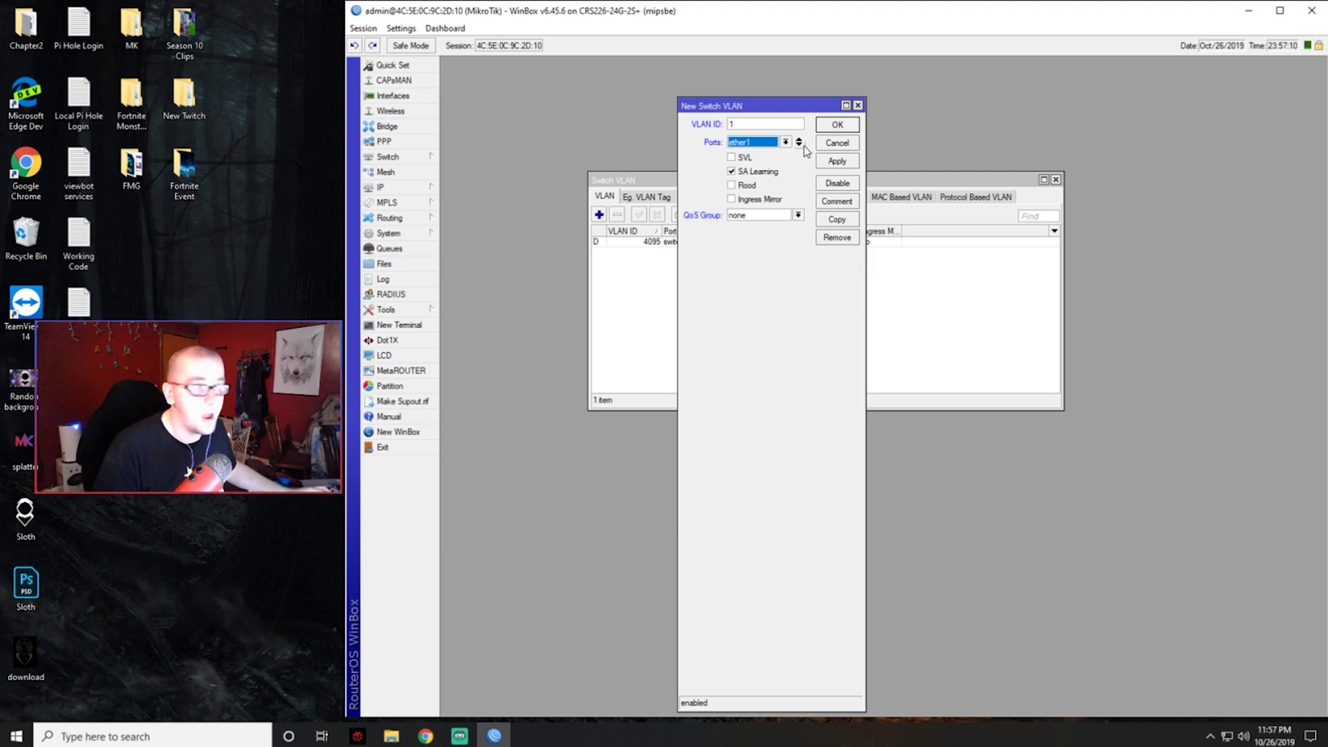
- Add ether2 and ether3 as further member ports of the new VLAN 1 entry
left_click(799, 144)
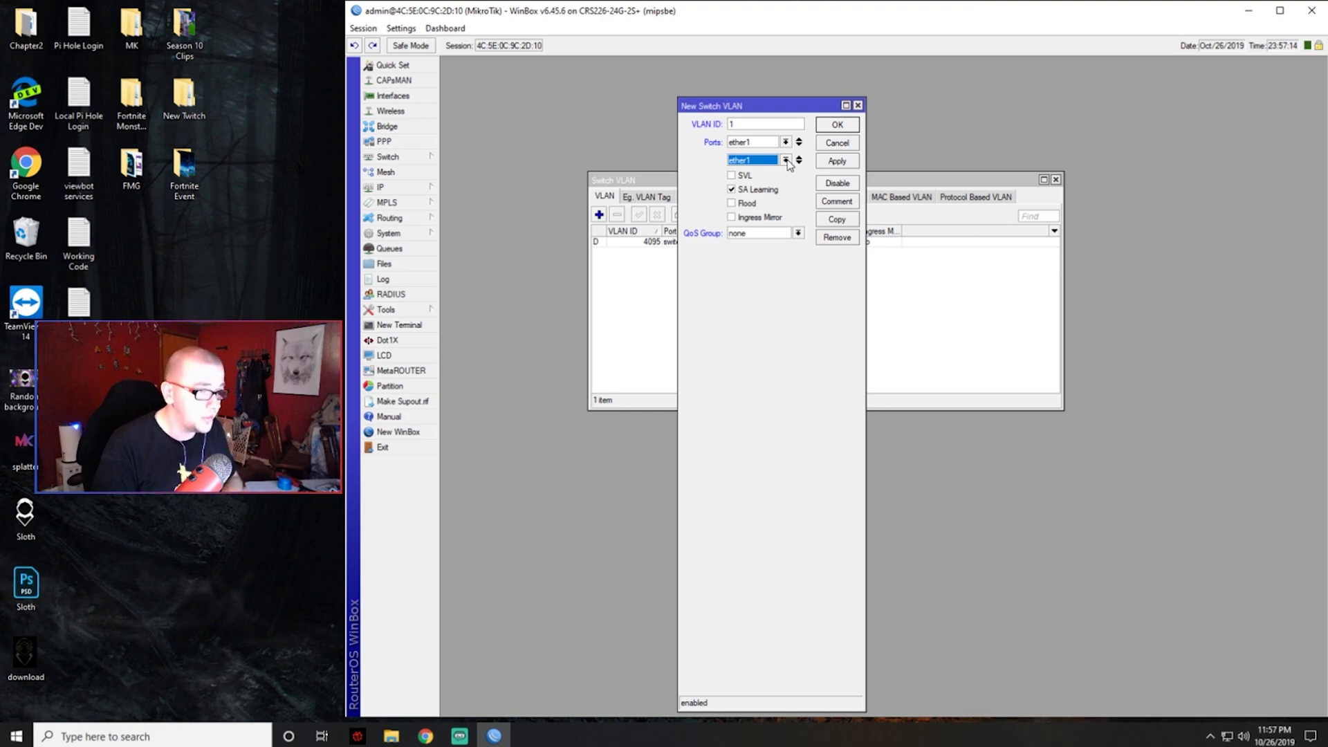
left_click(786, 160)
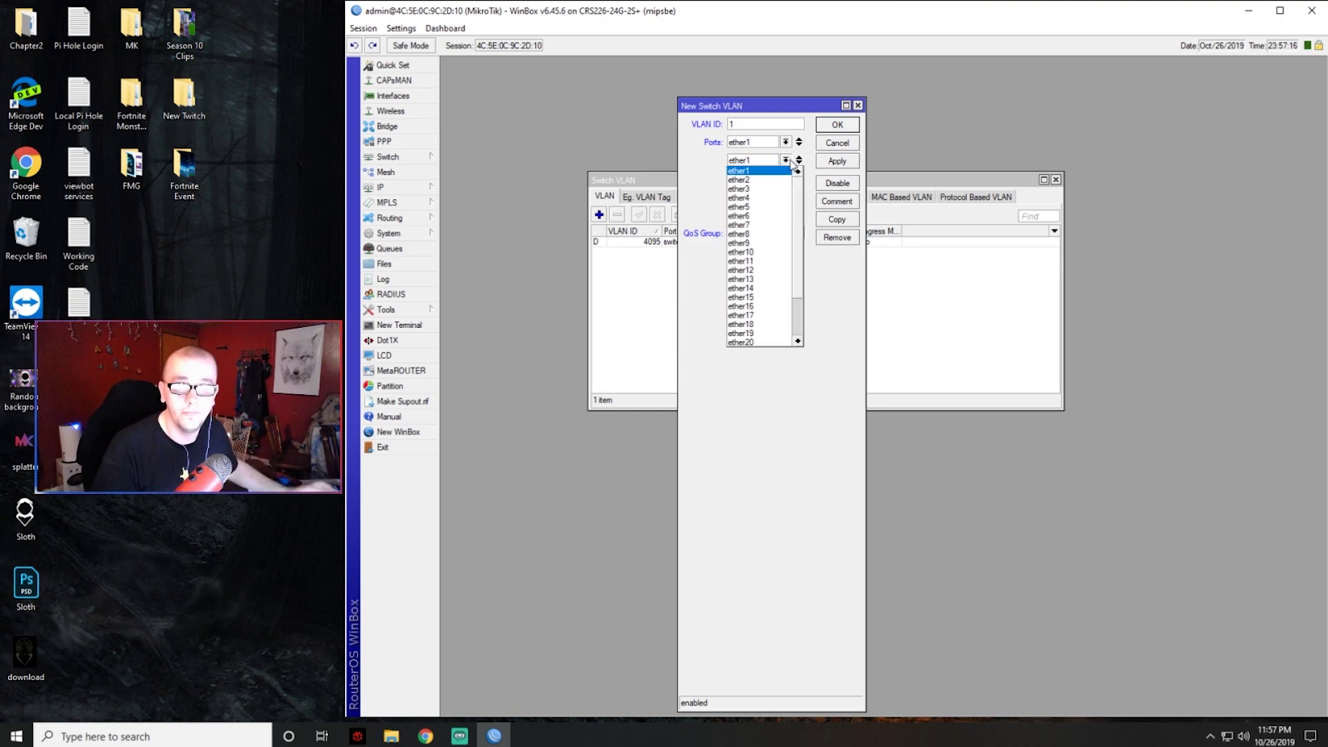
left_click(786, 180)
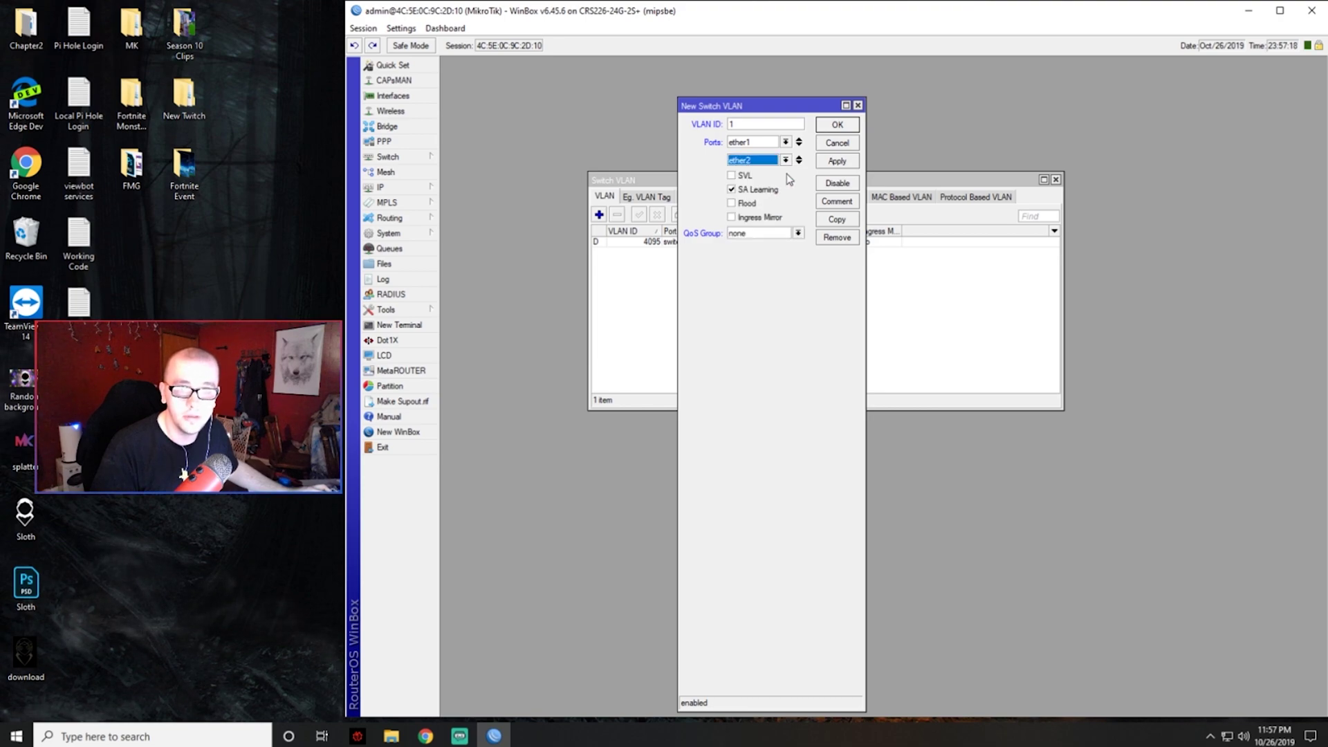
left_click(799, 163)
left_click(787, 178)
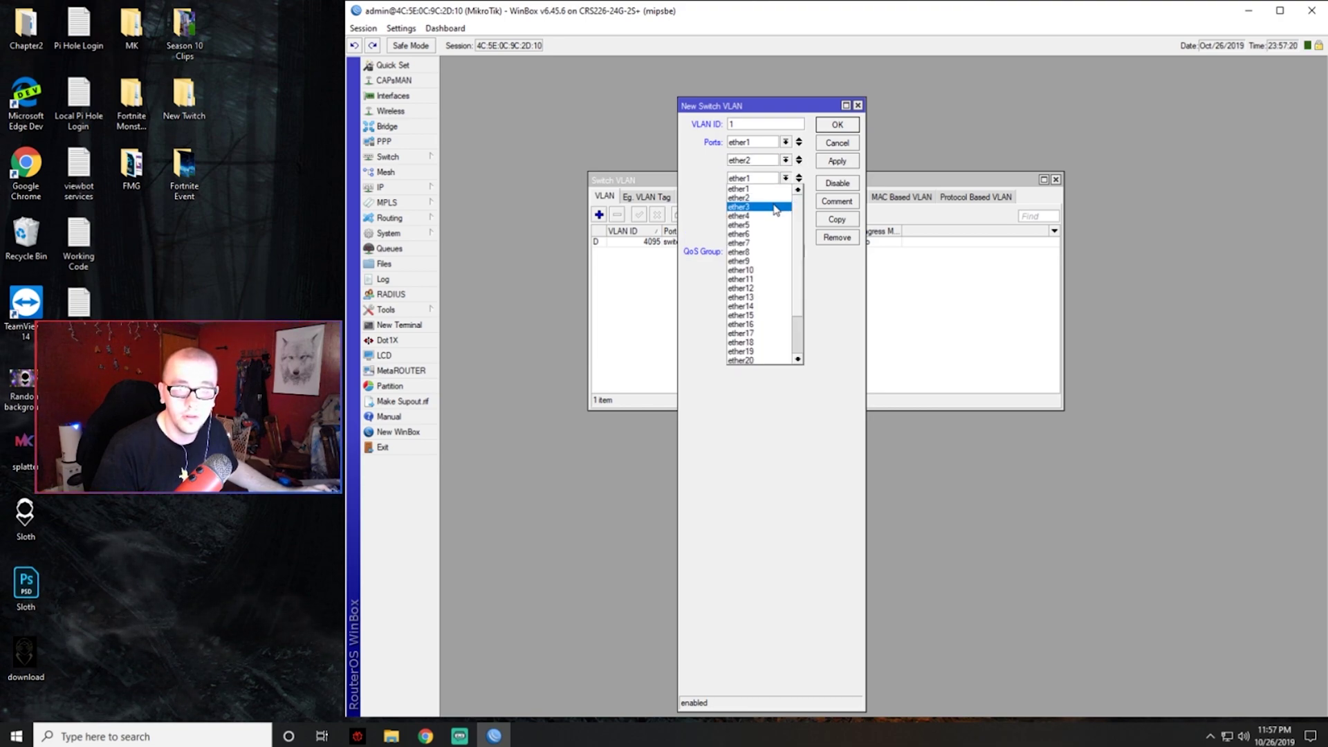
left_click(787, 207)
- Add ether4 and ether5 as the remaining member ports of the VLAN 1 entry
left_click(799, 181)
left_click(786, 197)
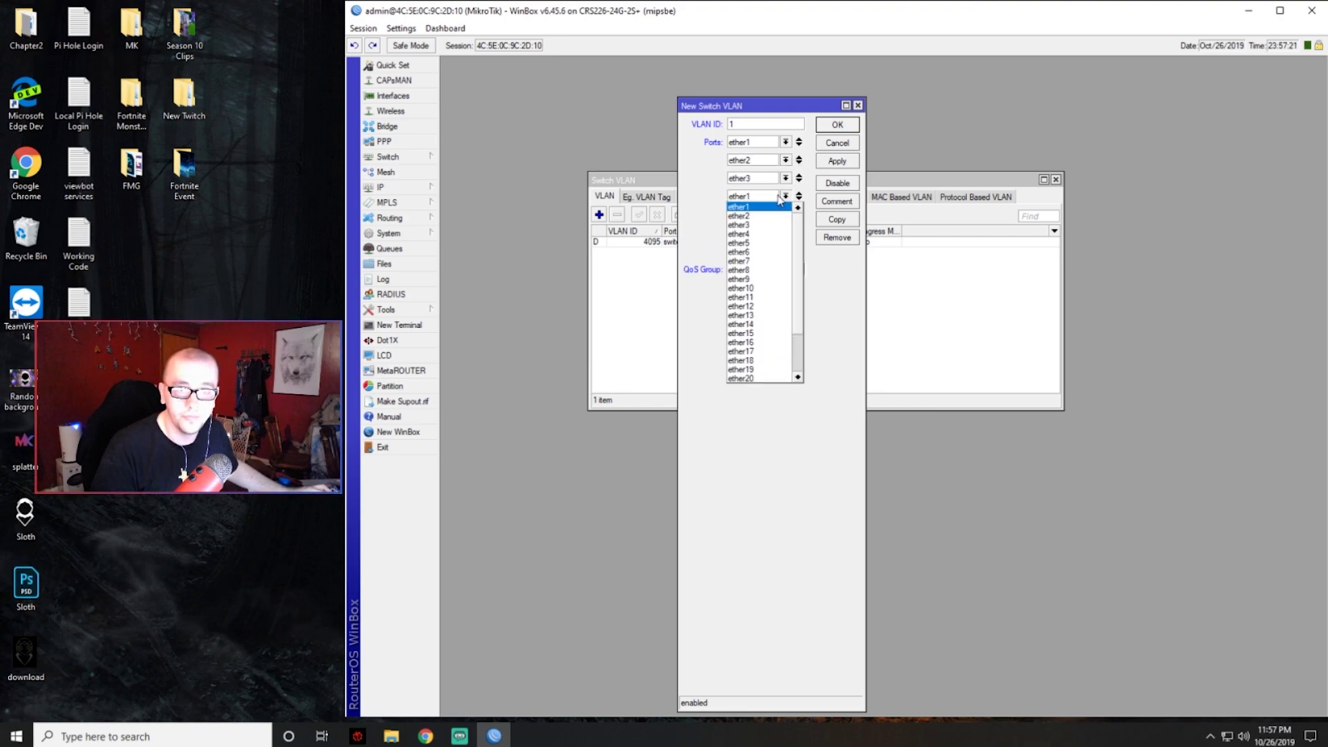
left_click(770, 236)
left_click(799, 196)
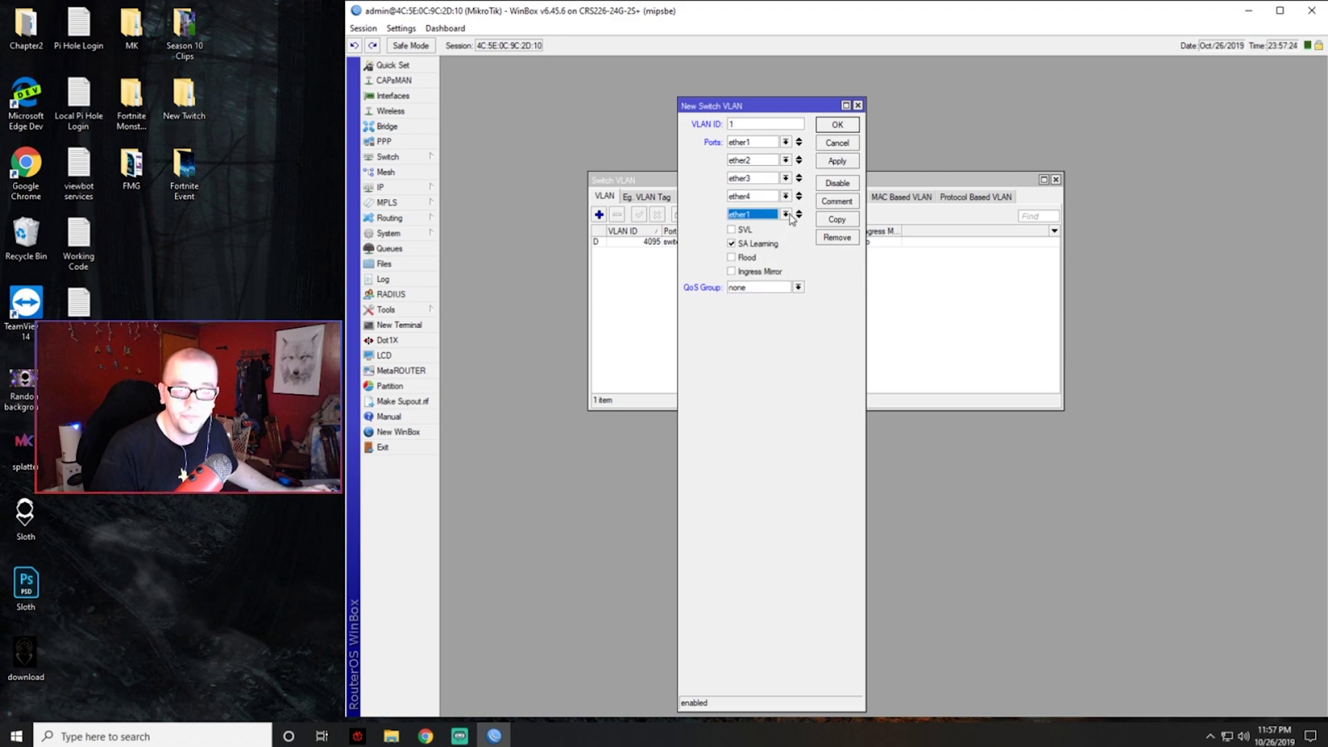
left_click(786, 215)
left_click(764, 262)
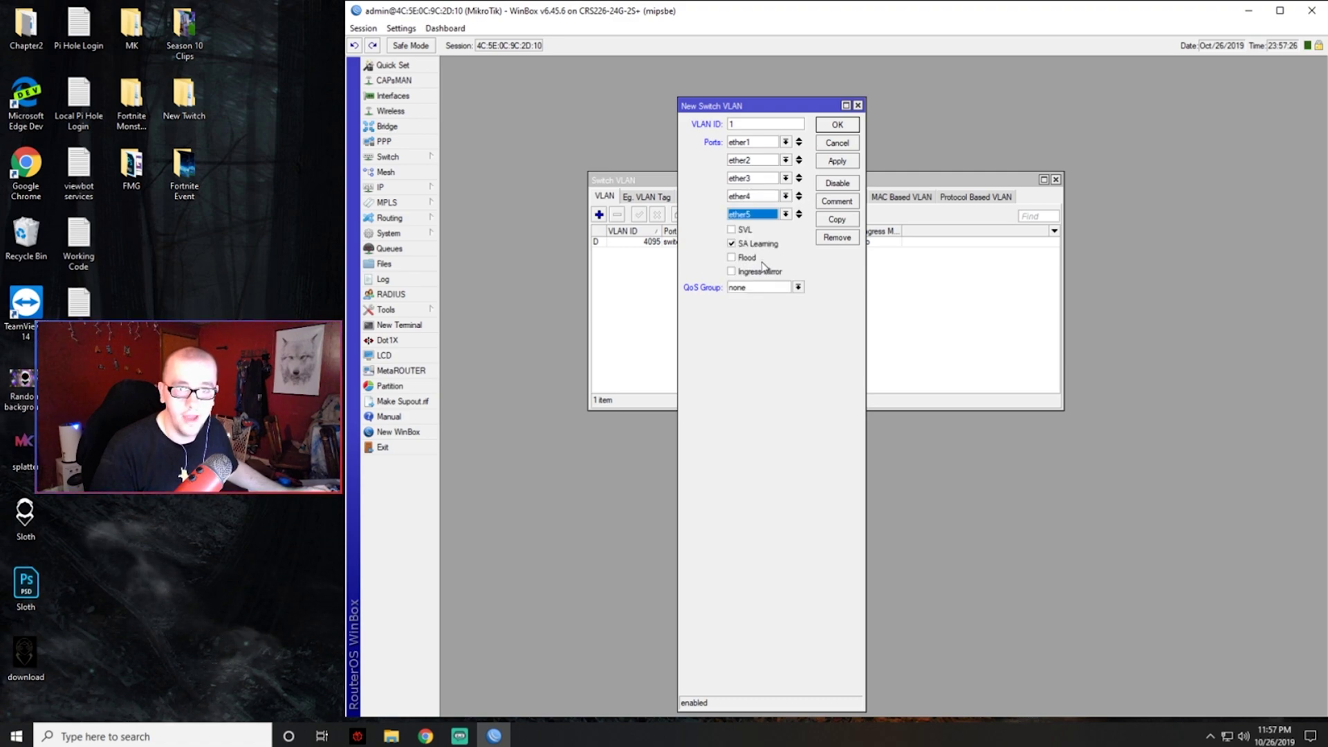
- Save the VLAN 1 entry and widen the Ports column of the VLAN table to check its members
left_click(840, 127)
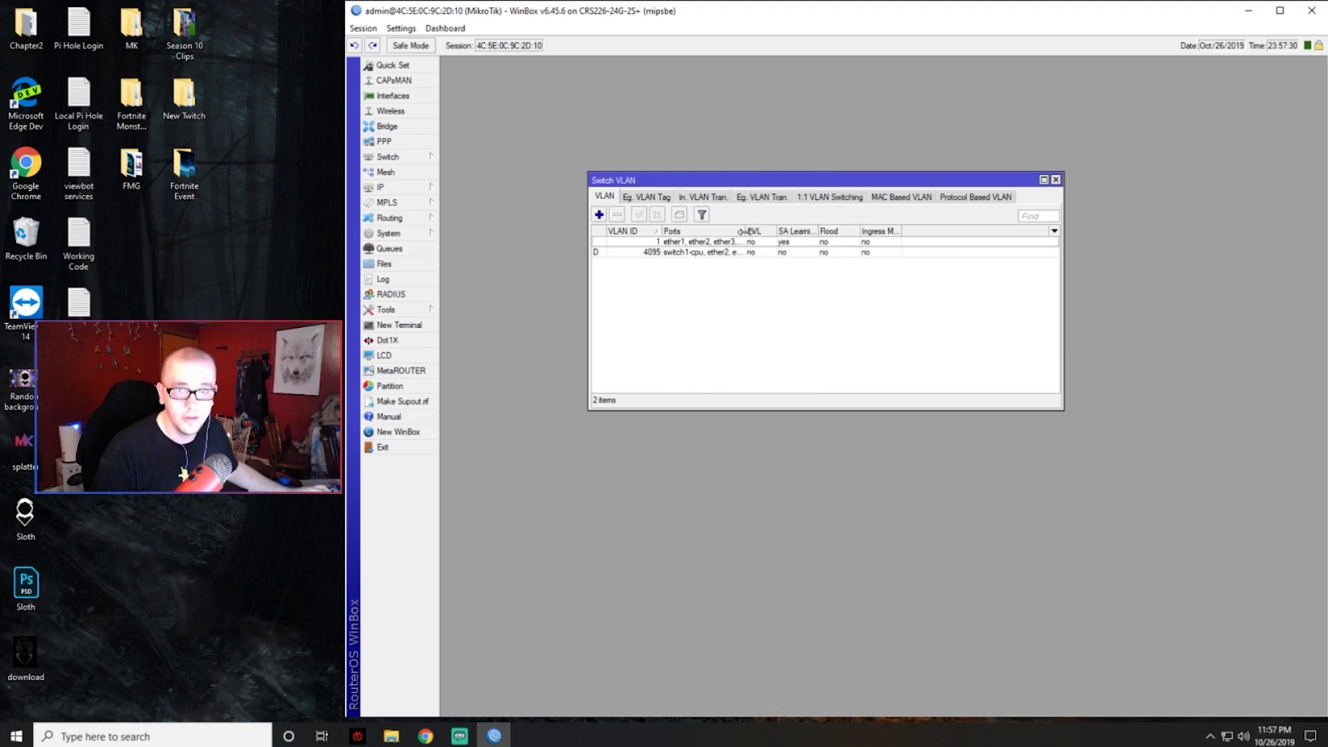
left_click_drag(746, 231, 823, 231)
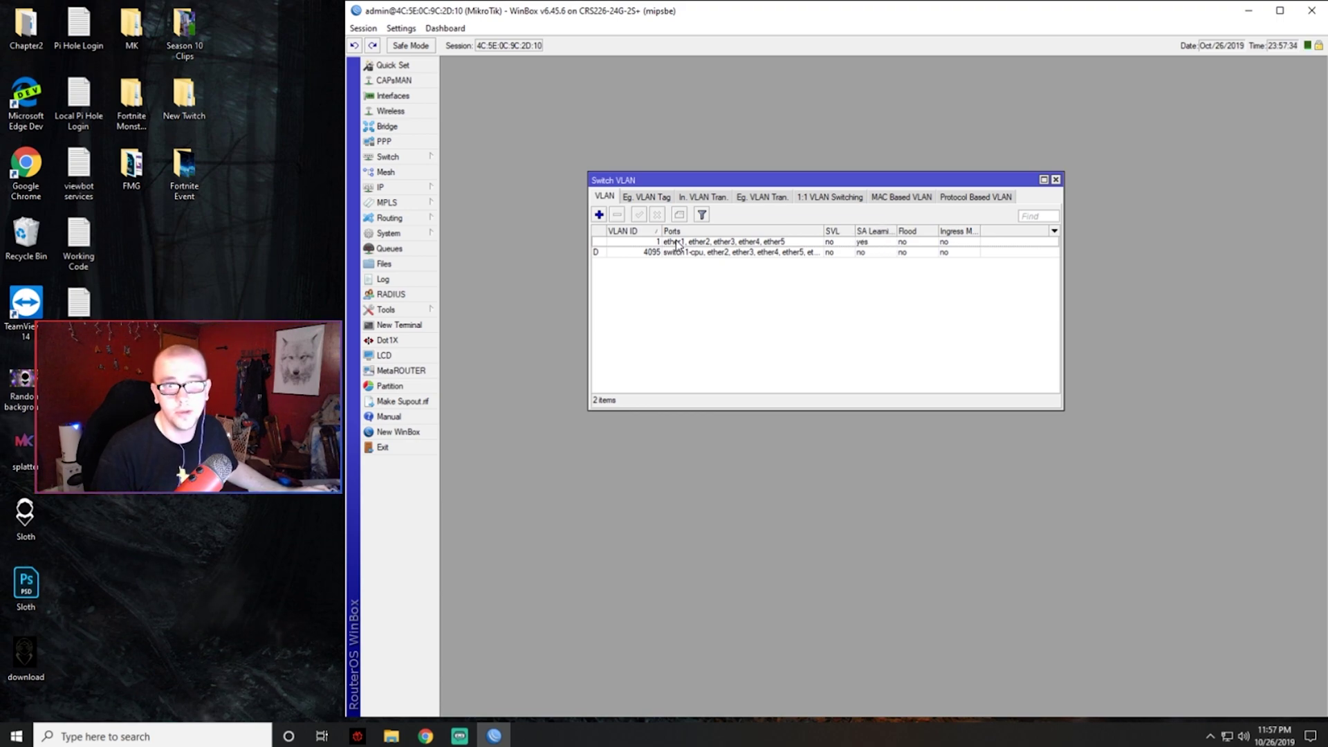
left_click(636, 241)
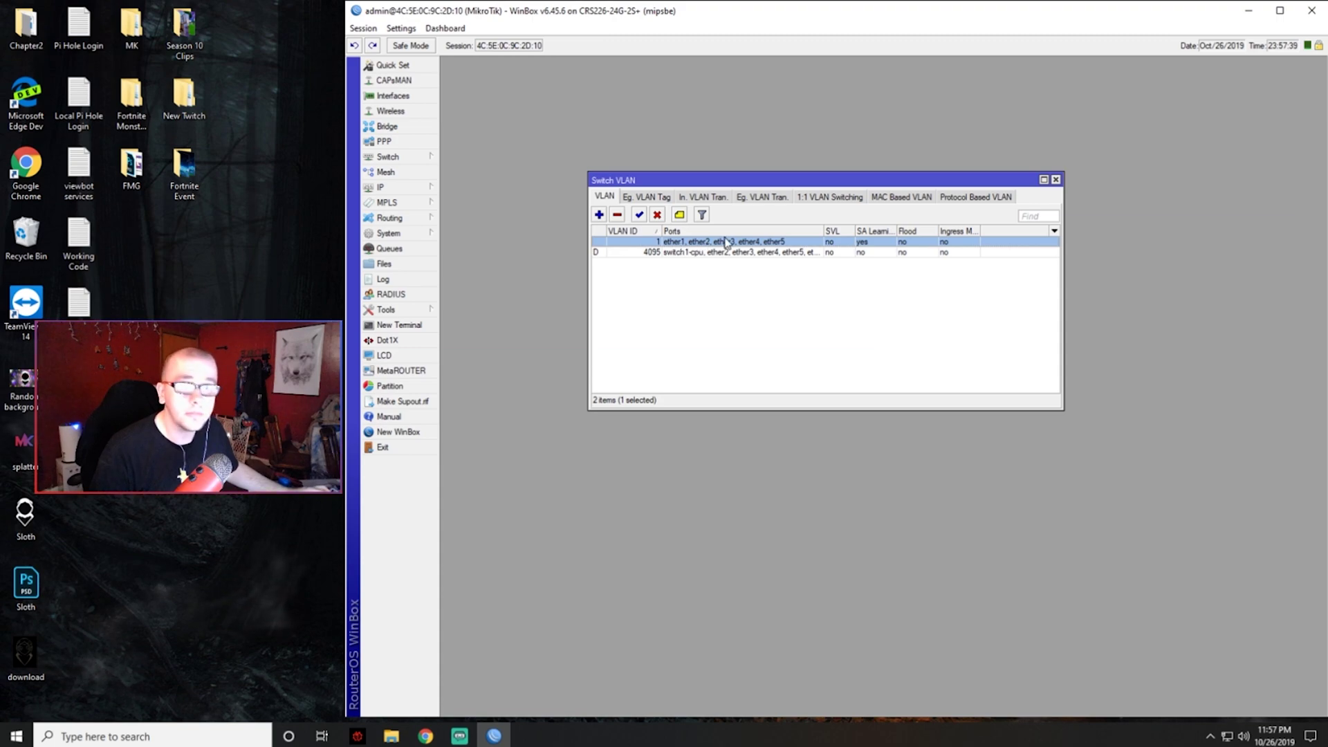
- Start another switch VLAN entry with VLAN ID 2 and the ports ether1 and ether6
left_click(599, 215)
type("2")
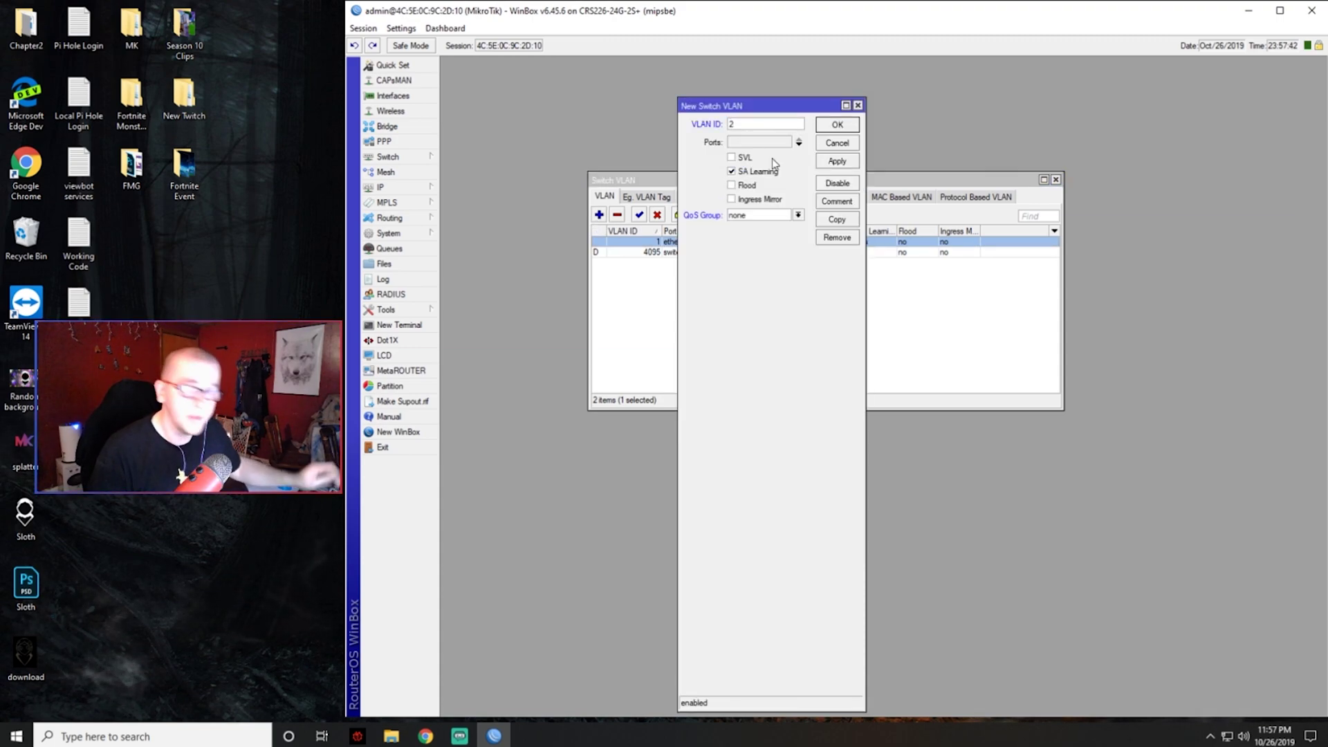
left_click(799, 141)
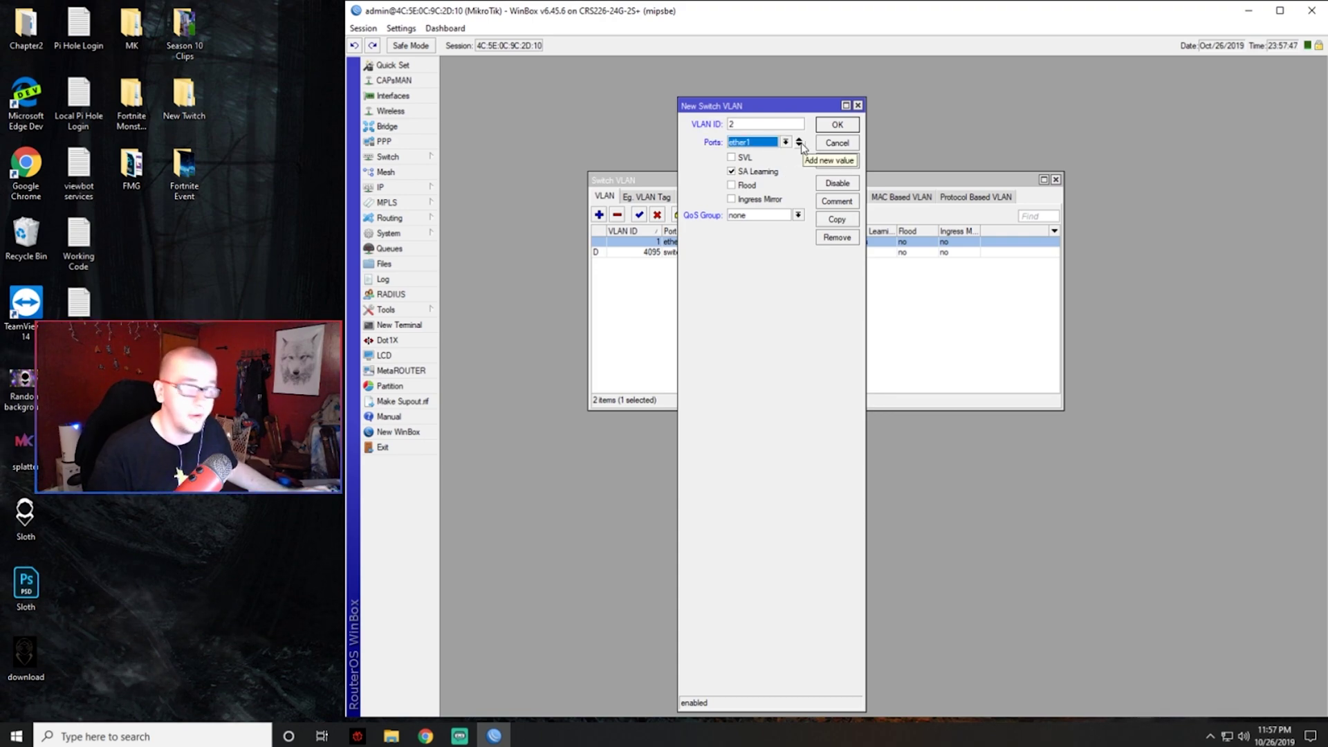
left_click(800, 143)
left_click(783, 162)
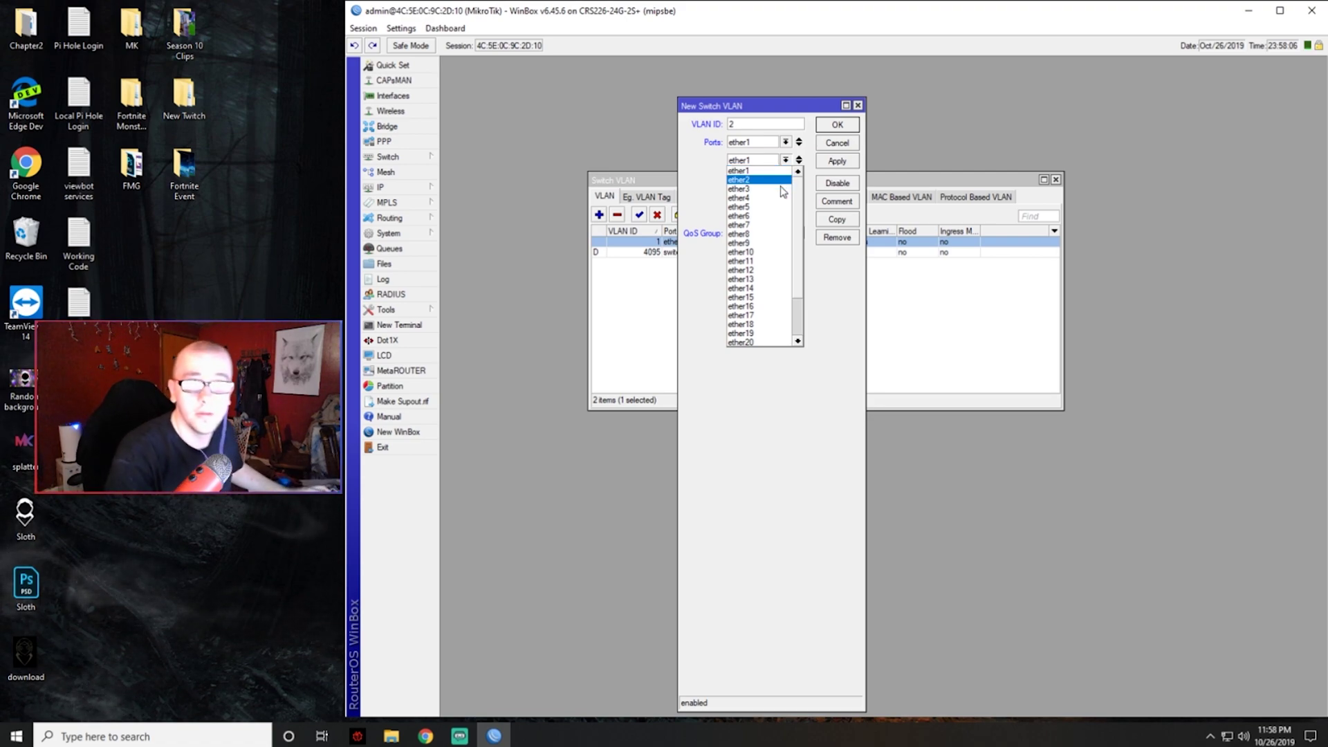
left_click(778, 209)
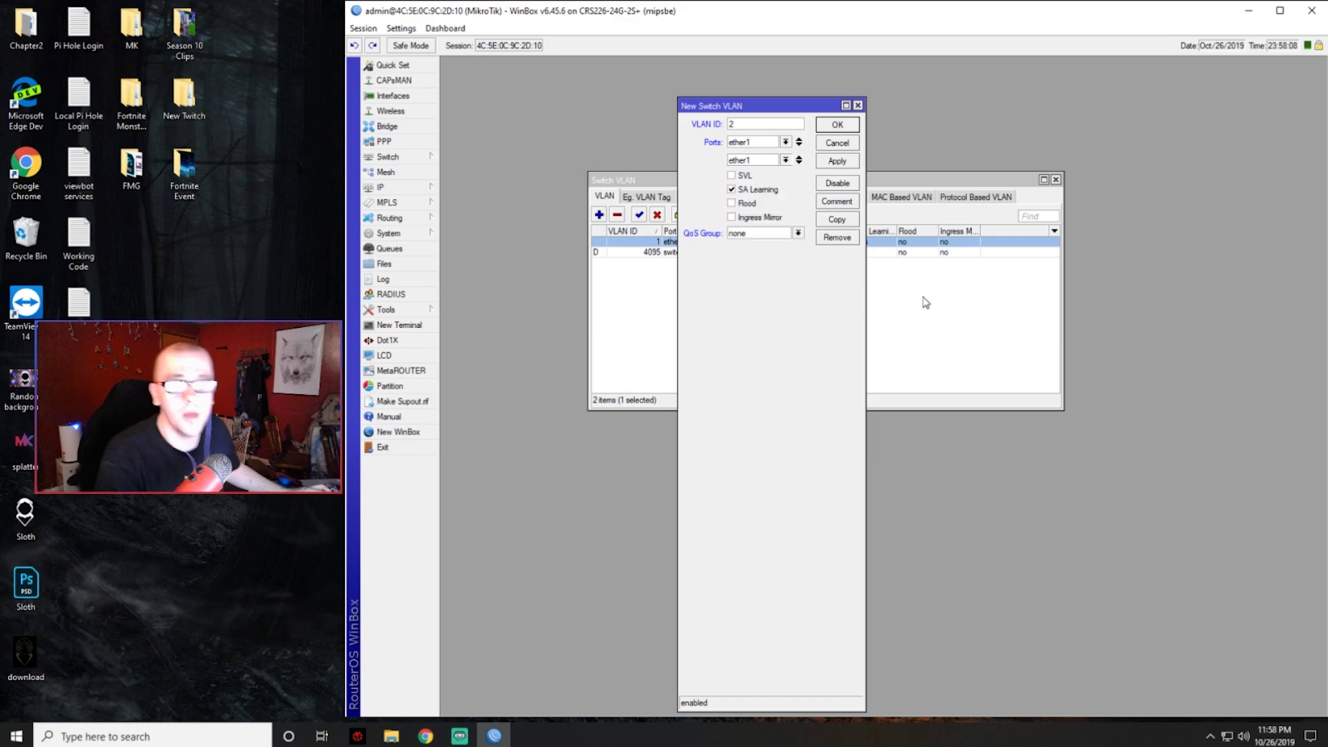
left_click_drag(782, 105, 803, 77)
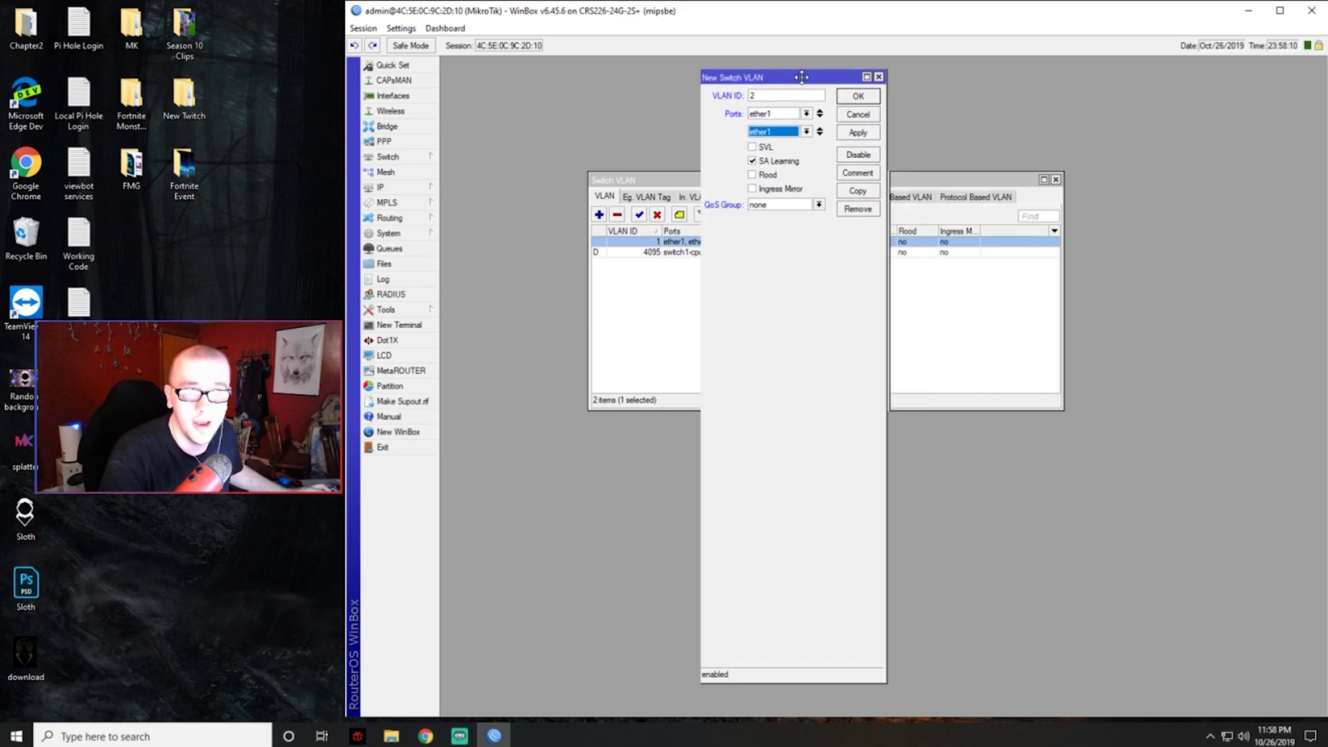
left_click(806, 132)
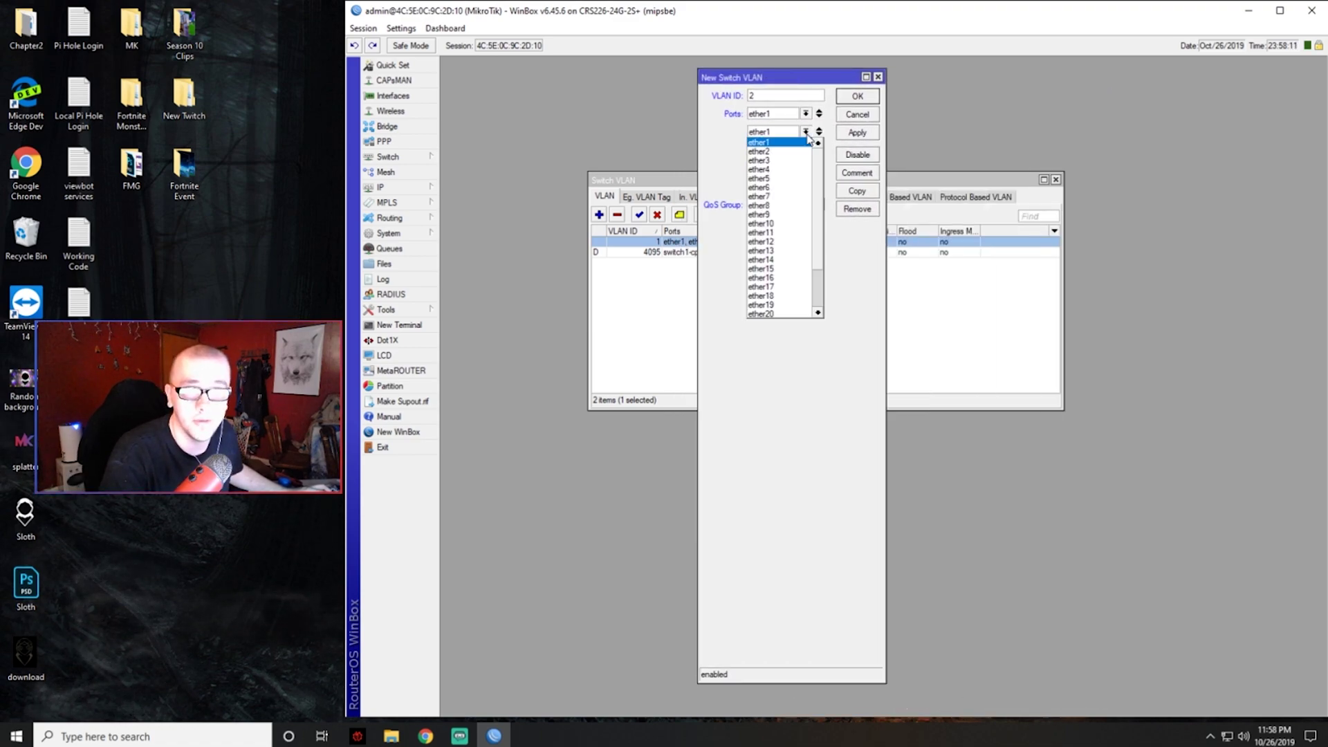
left_click(790, 187)
- Add ether7 and ether8 as further member ports of the new VLAN 2 entry
left_click(818, 134)
left_click(806, 150)
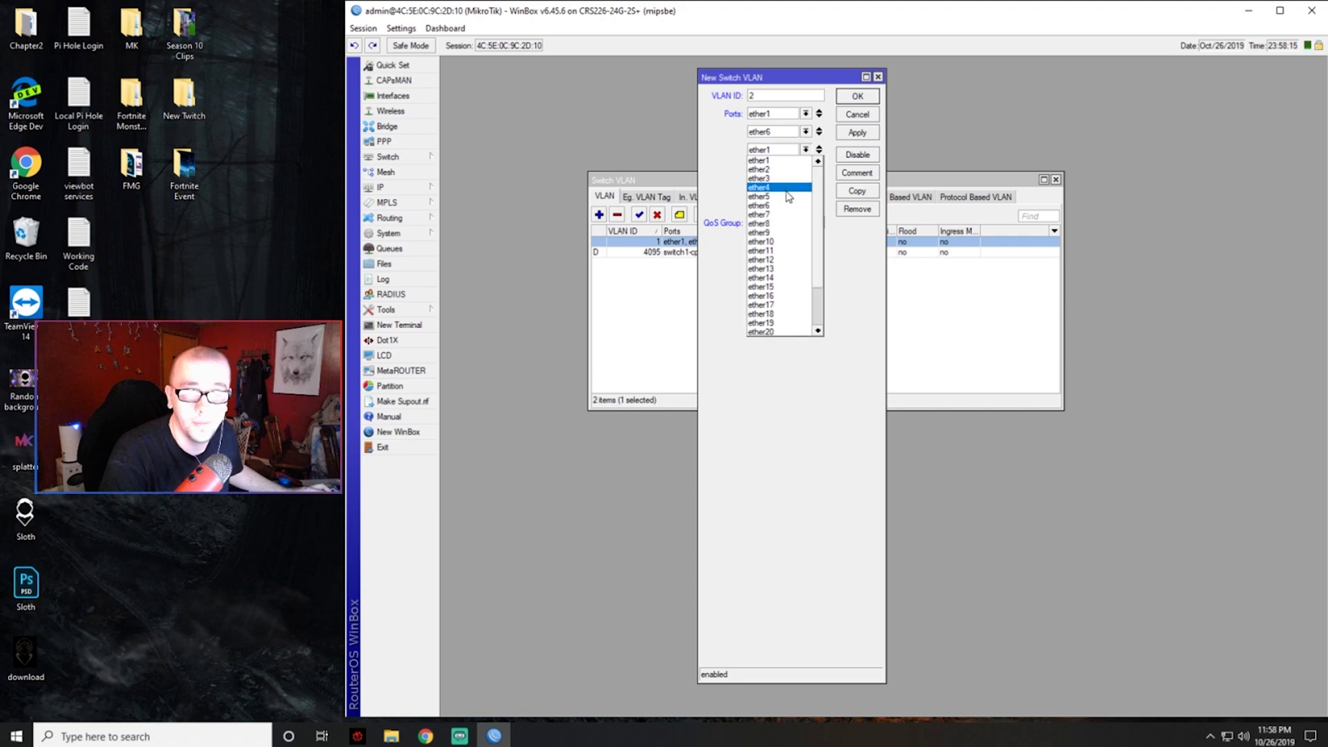
left_click(779, 213)
left_click(818, 150)
left_click(806, 167)
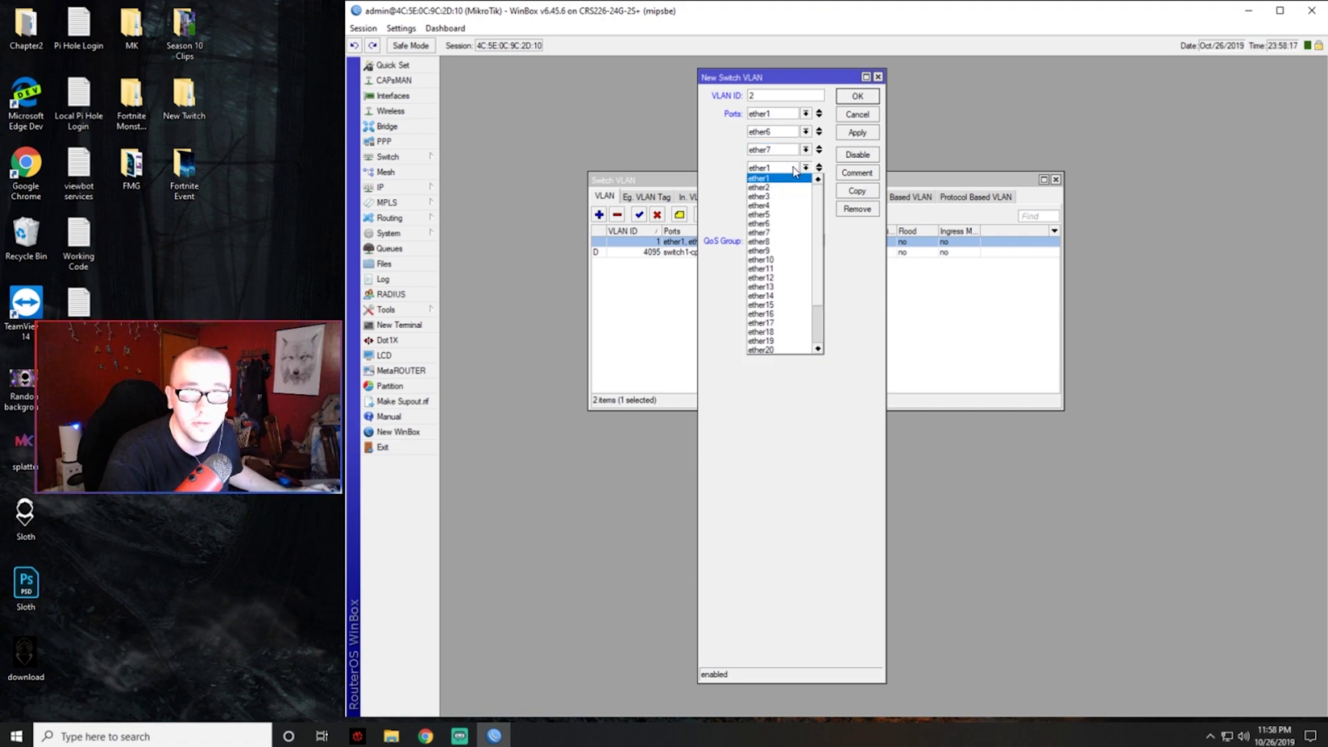
left_click(785, 242)
- Add ether9 and ether10 as the remaining member ports of the VLAN 2 entry
left_click(819, 168)
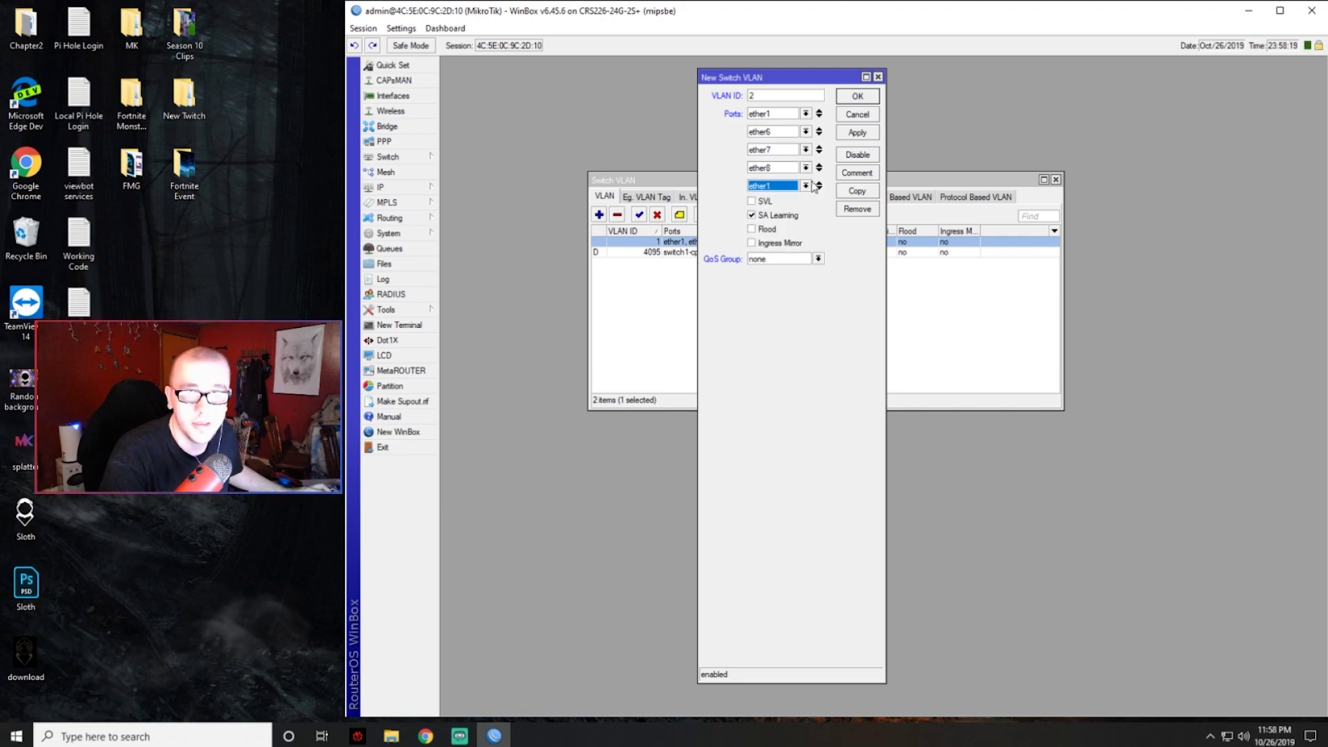
left_click(792, 187)
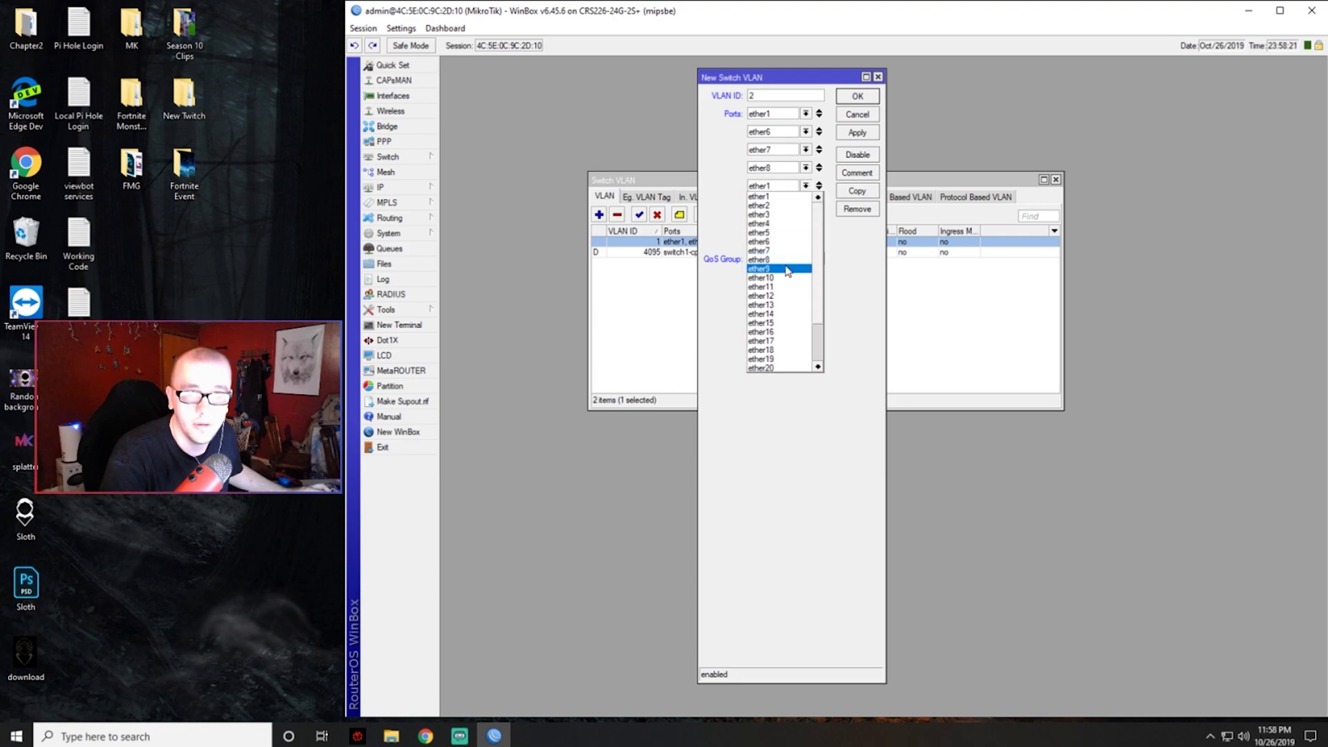
left_click(782, 268)
left_click(819, 186)
left_click(805, 204)
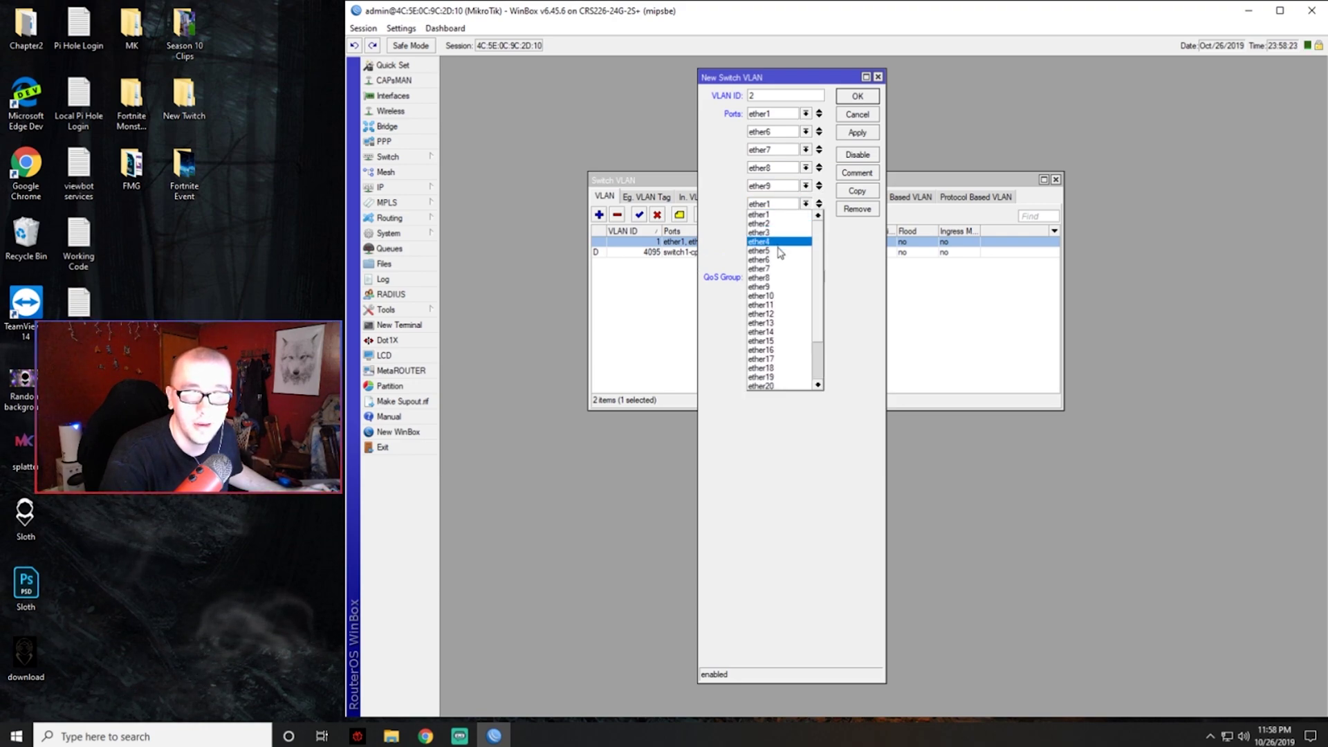
left_click(794, 297)
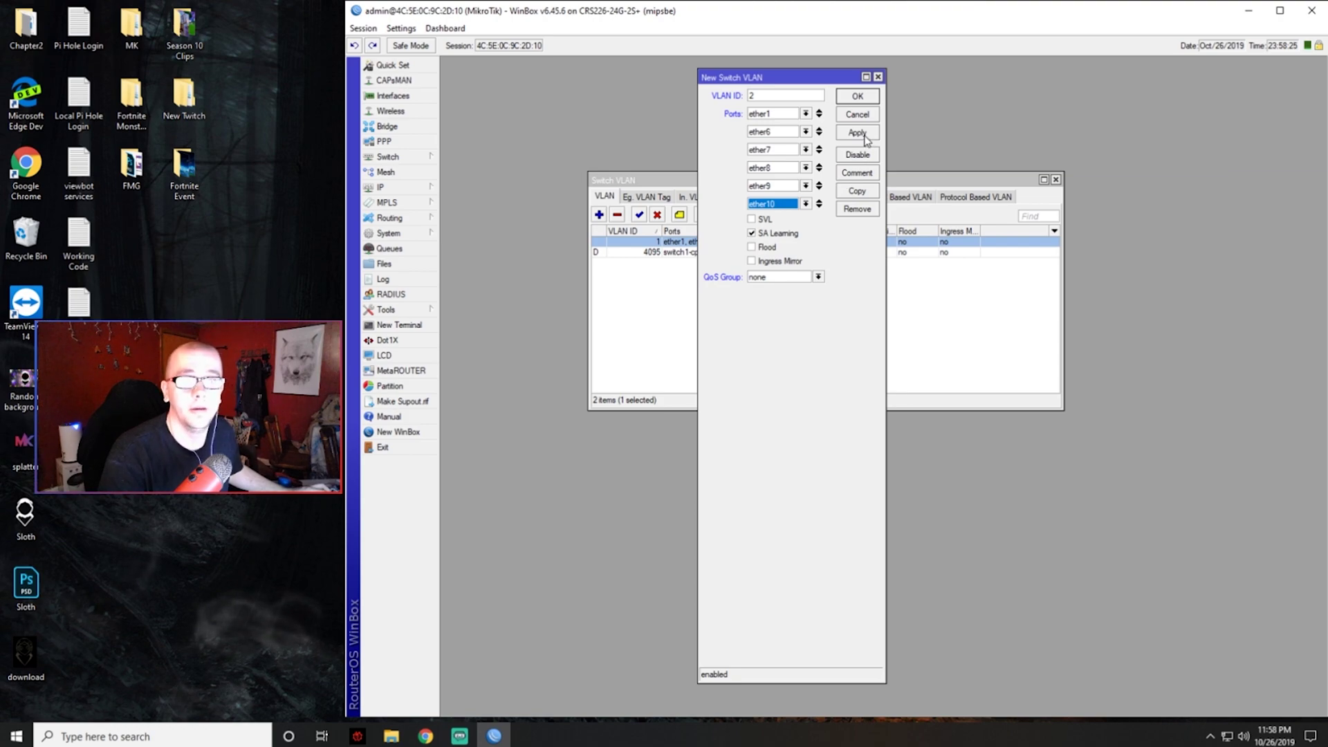
- Save the VLAN 2 entry and add an egress VLAN tag entry for VLAN ID 1 with tagged port ether1
left_click(869, 98)
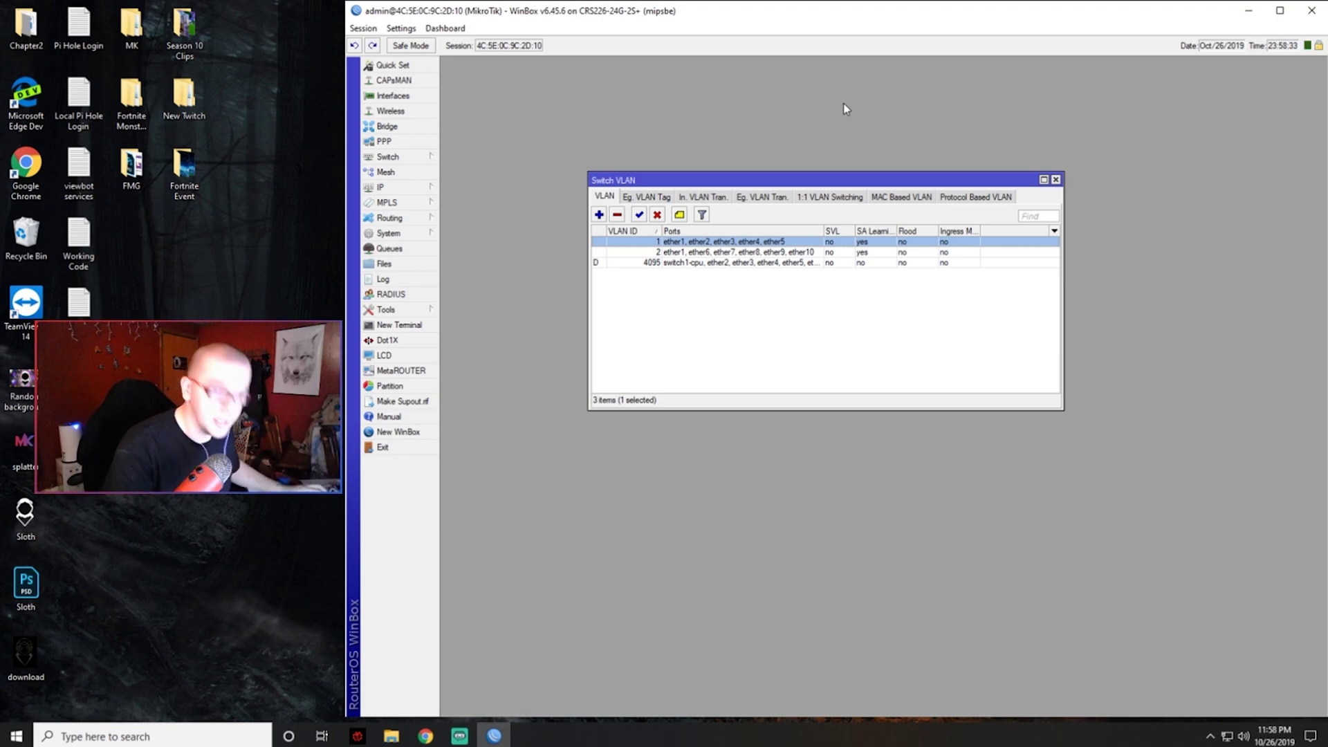
left_click(668, 200)
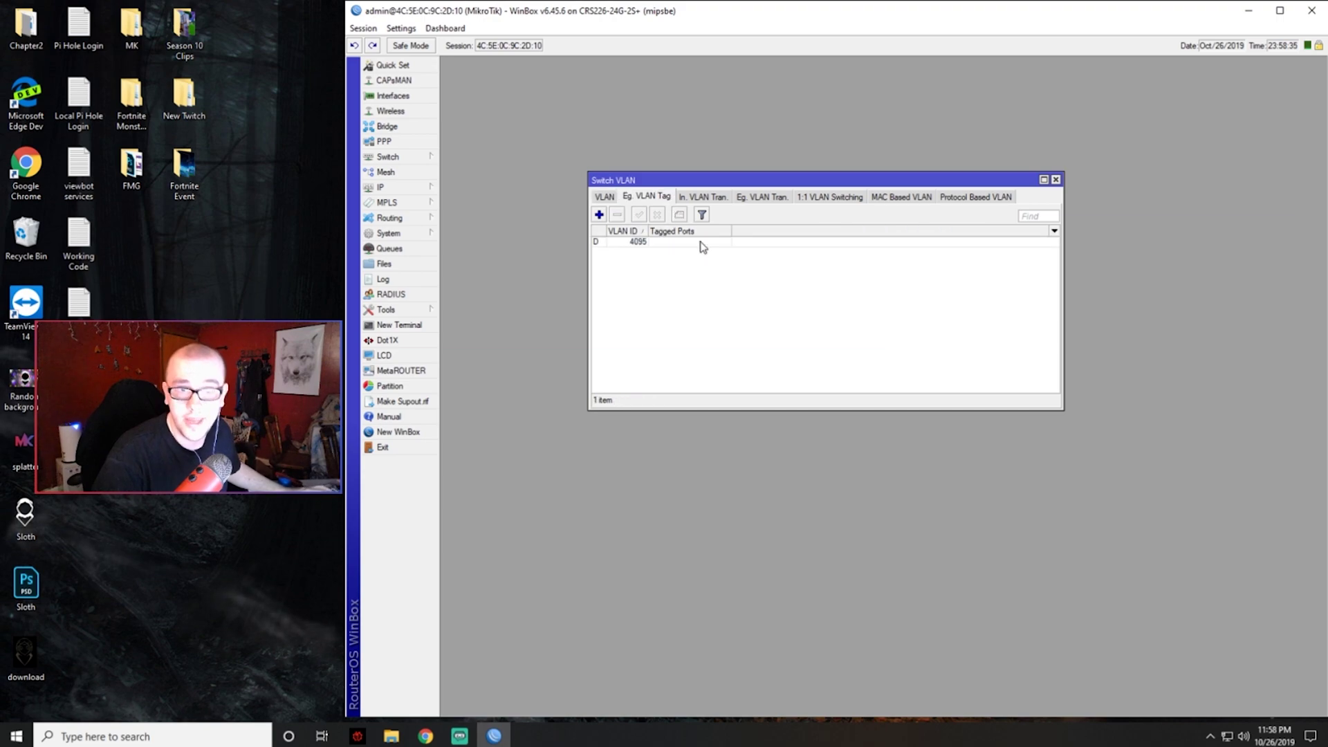
left_click(599, 215)
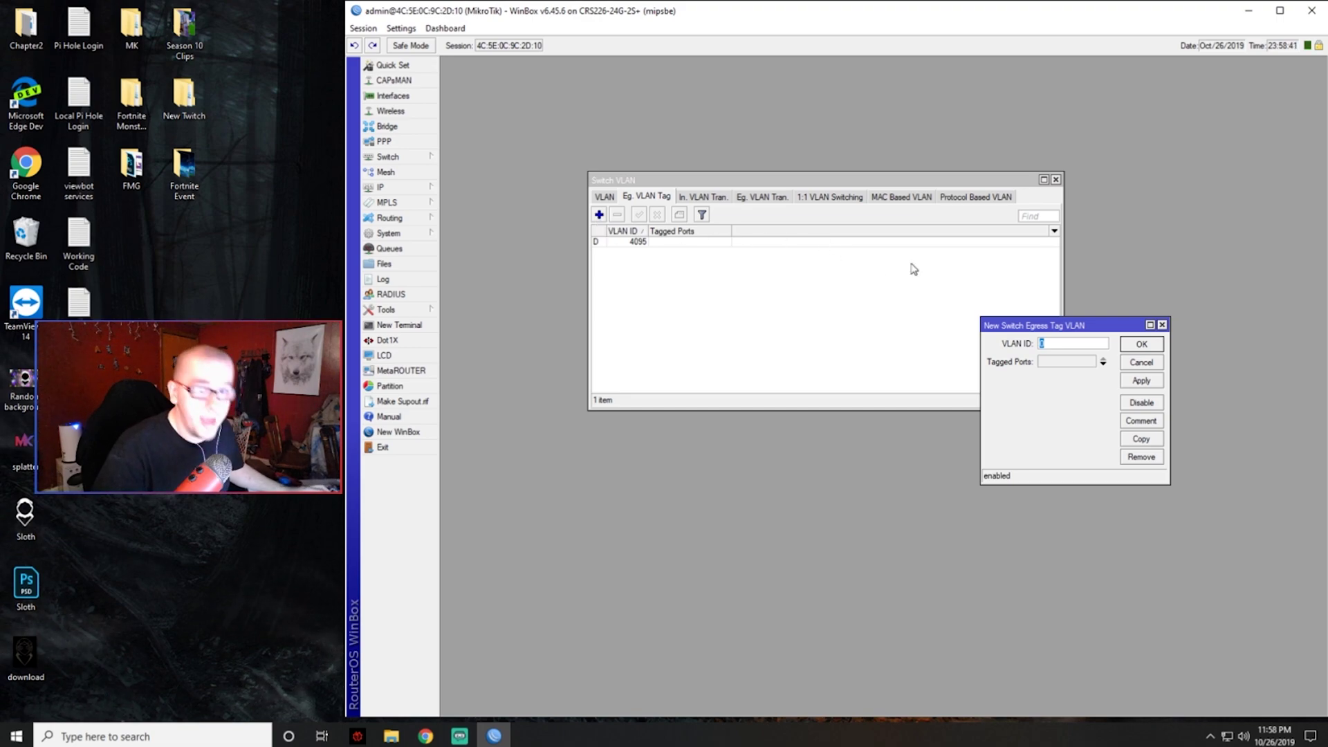
left_click_drag(1014, 326, 776, 227)
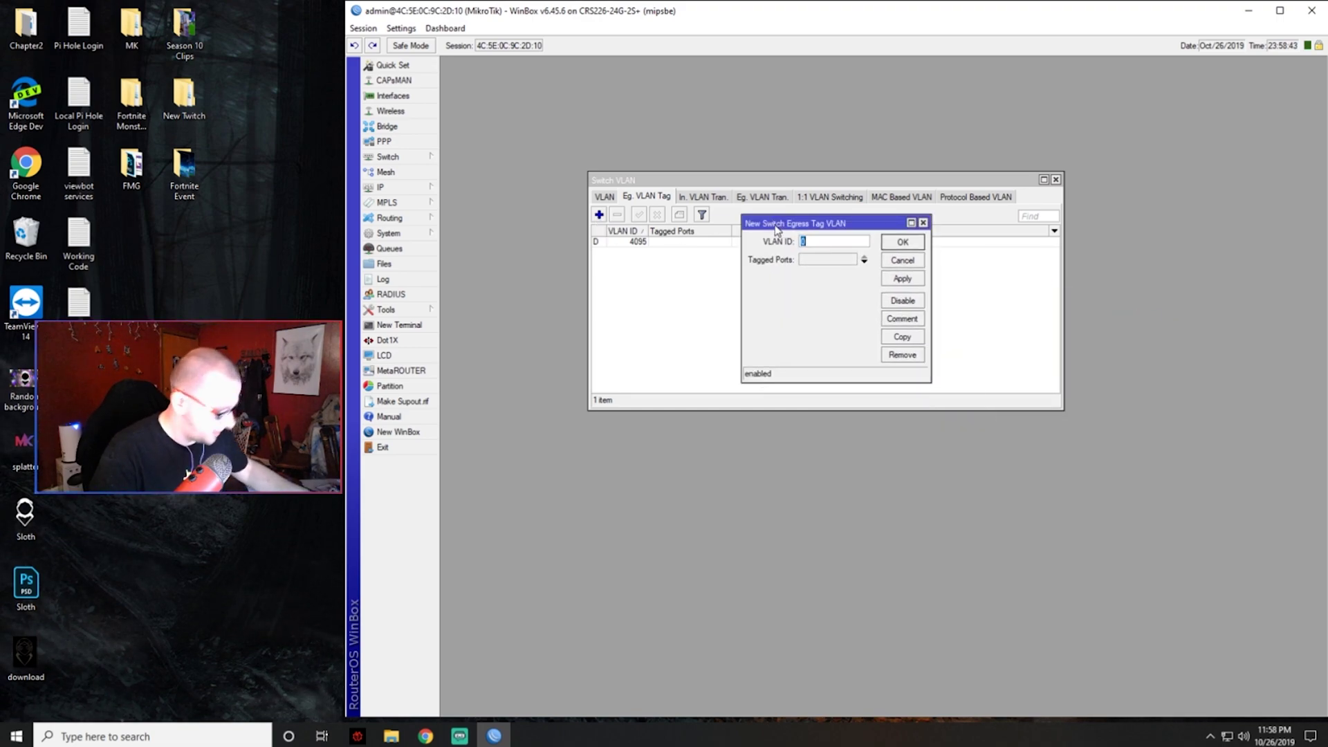
left_click(865, 261)
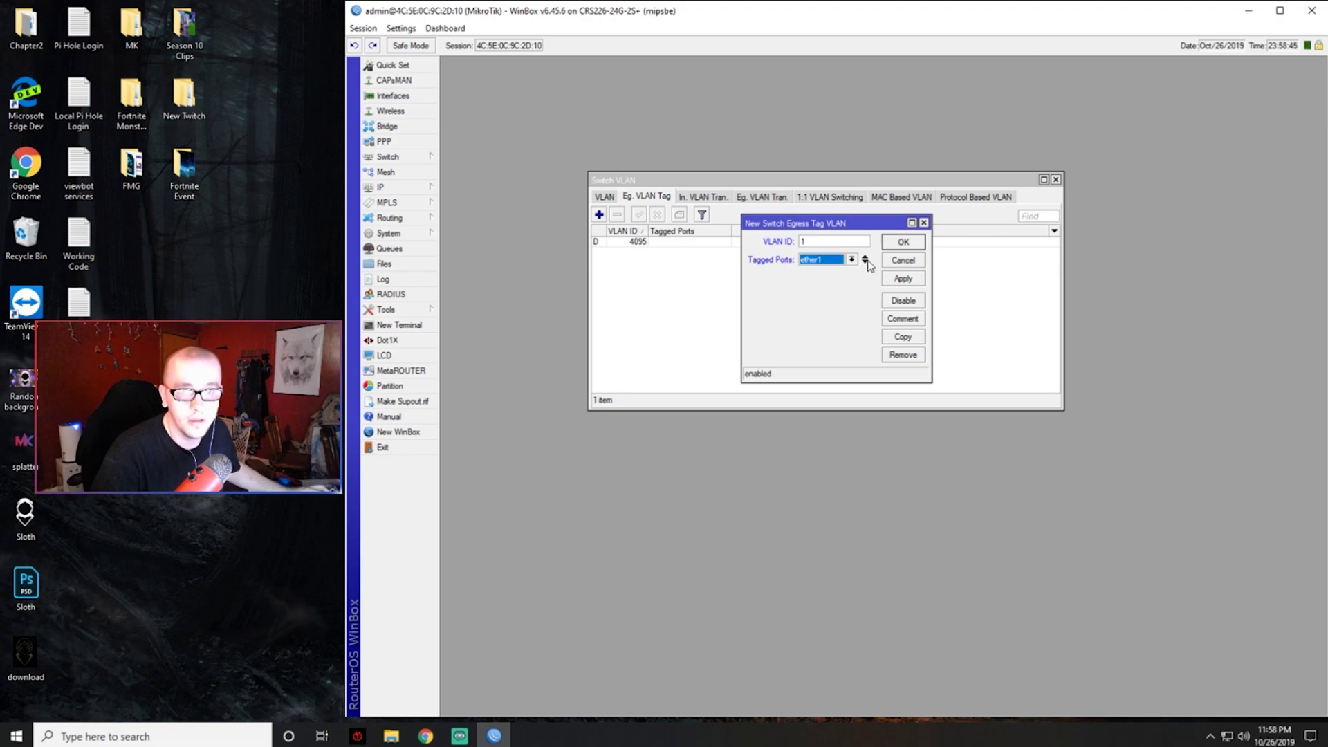
left_click(901, 279)
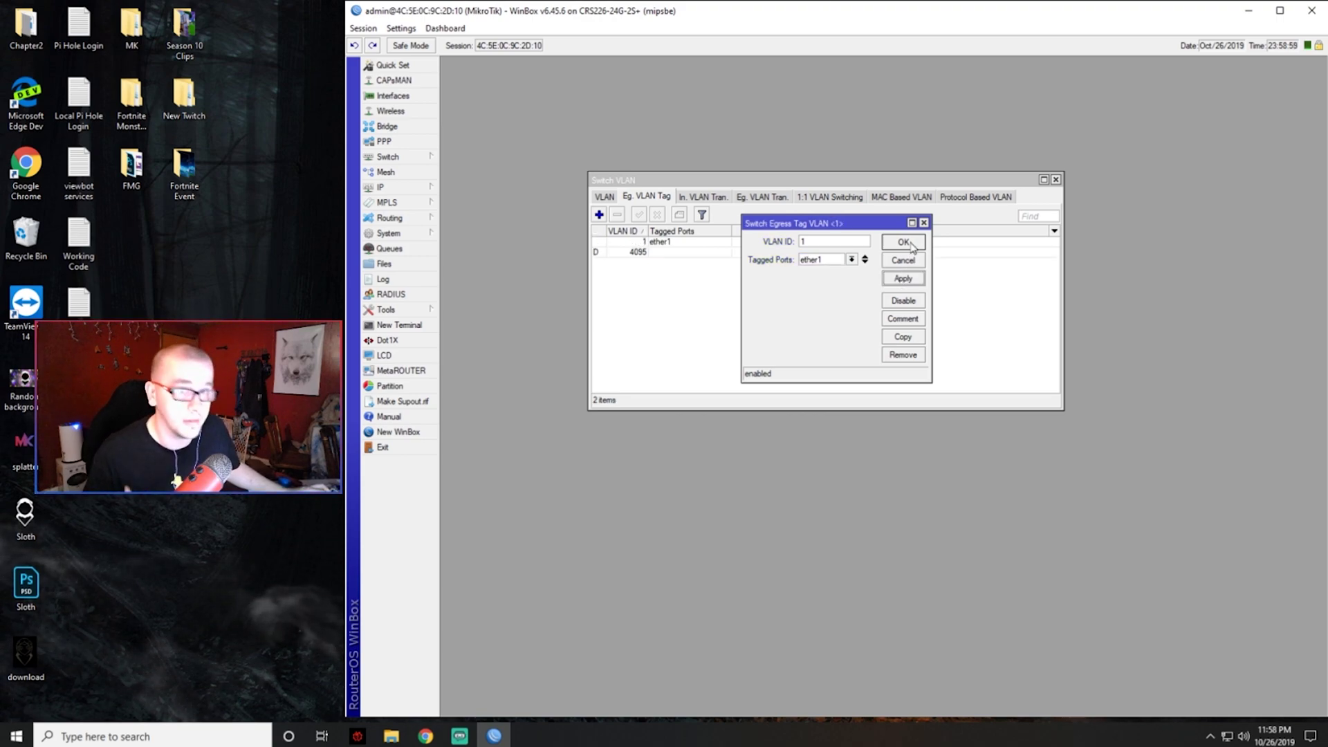
left_click(905, 242)
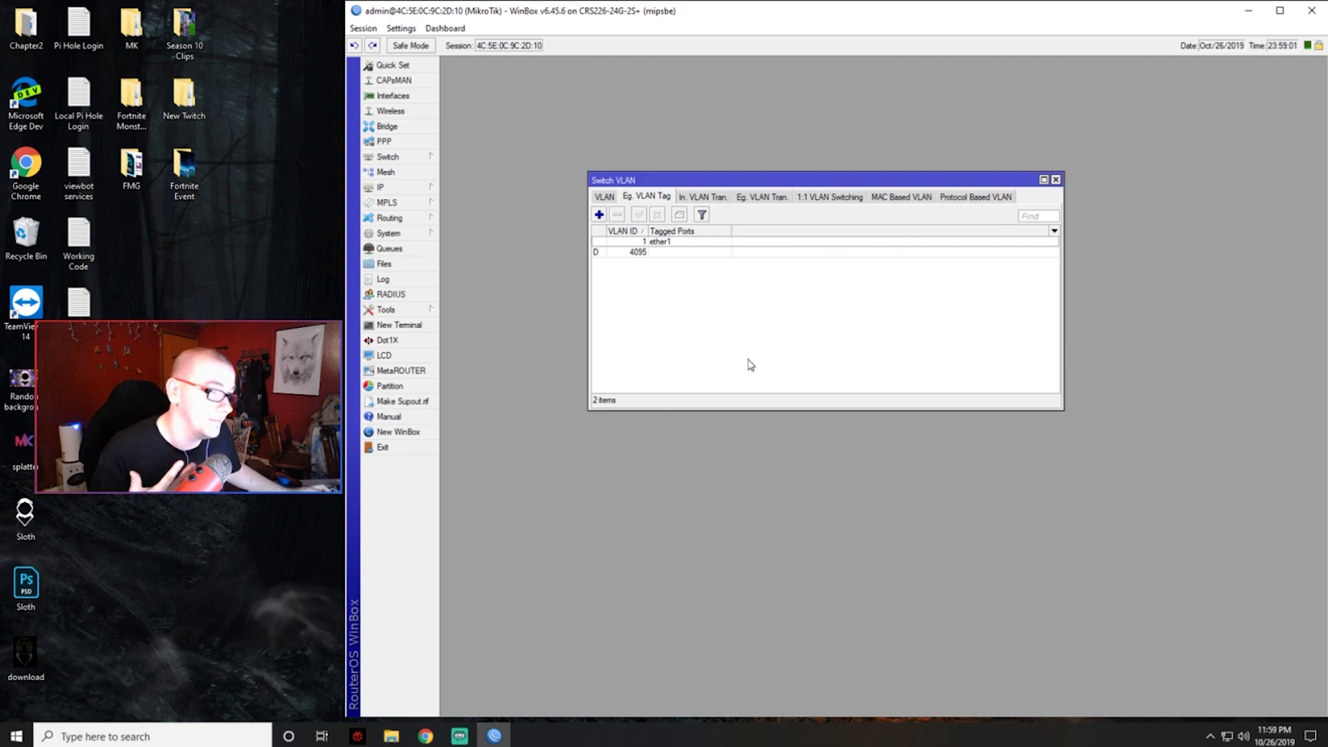
- Add a second egress VLAN tag entry for VLAN ID 2 with tagged port ether1
left_click(599, 215)
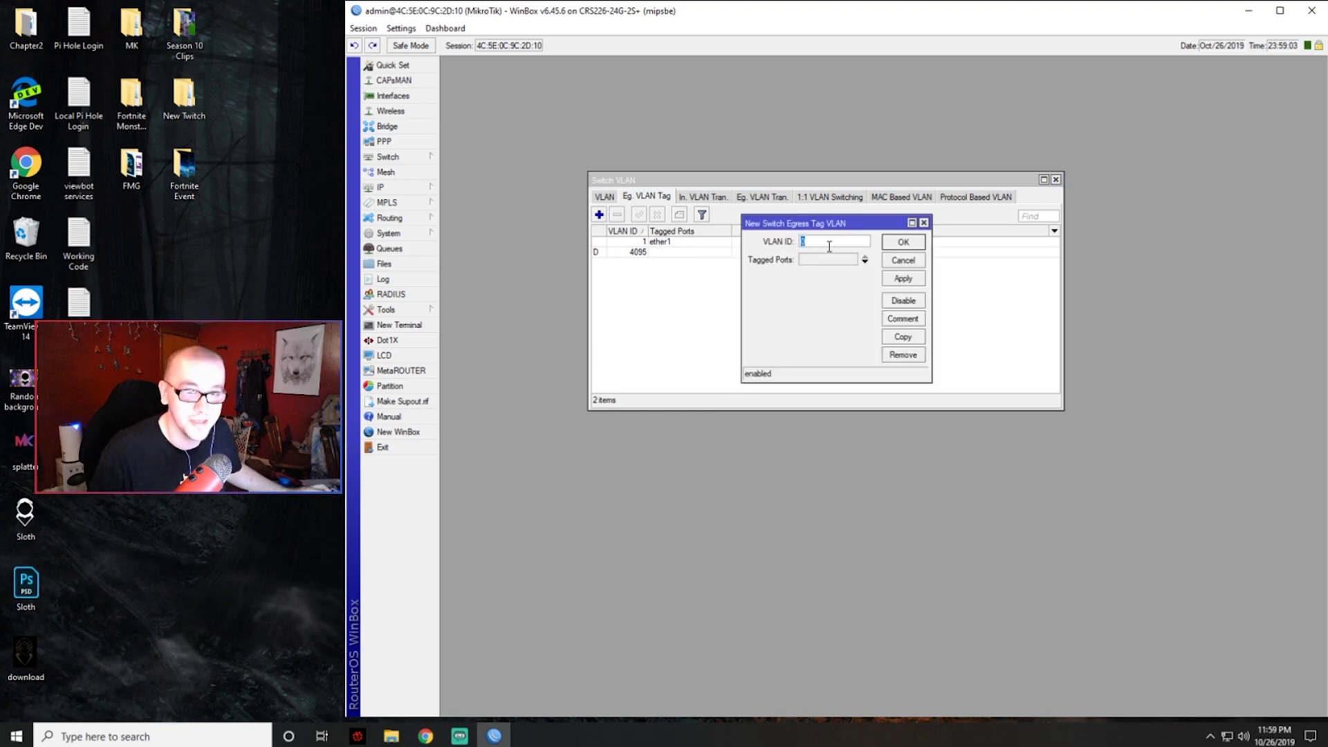
type("2")
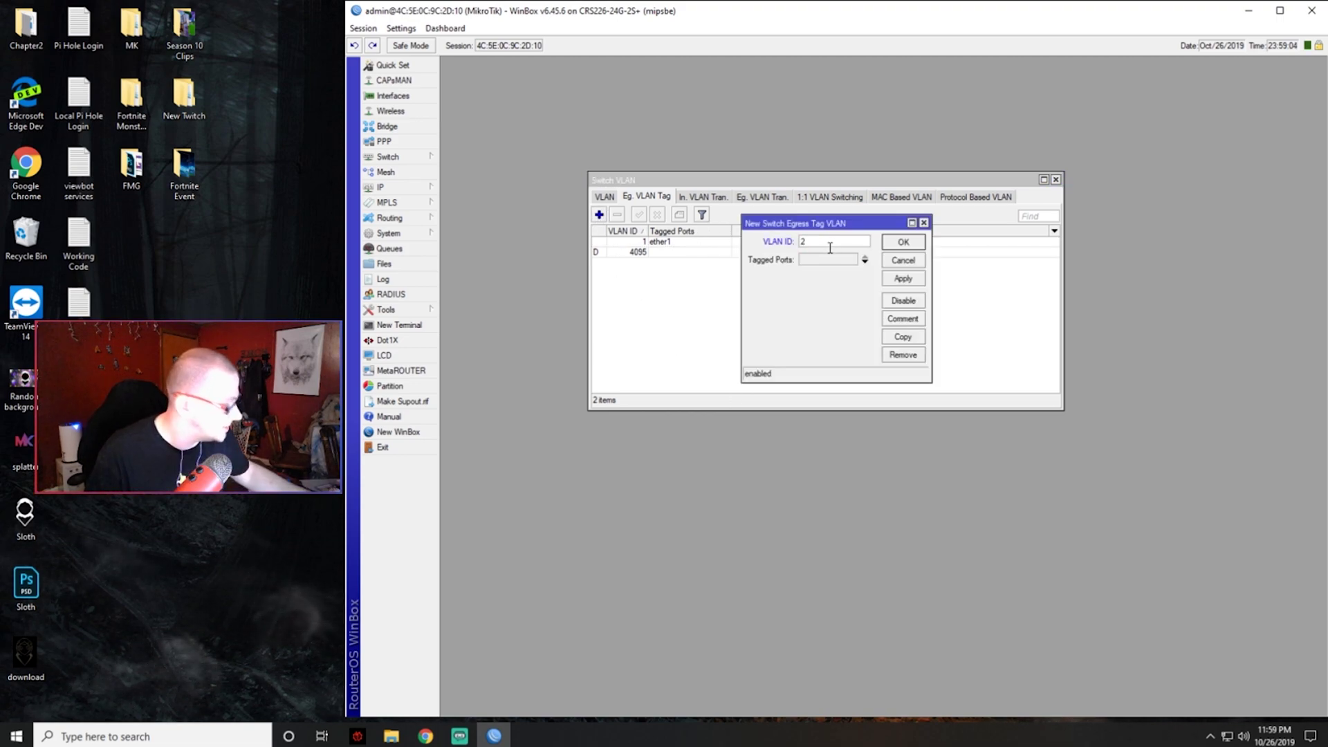
left_click(865, 261)
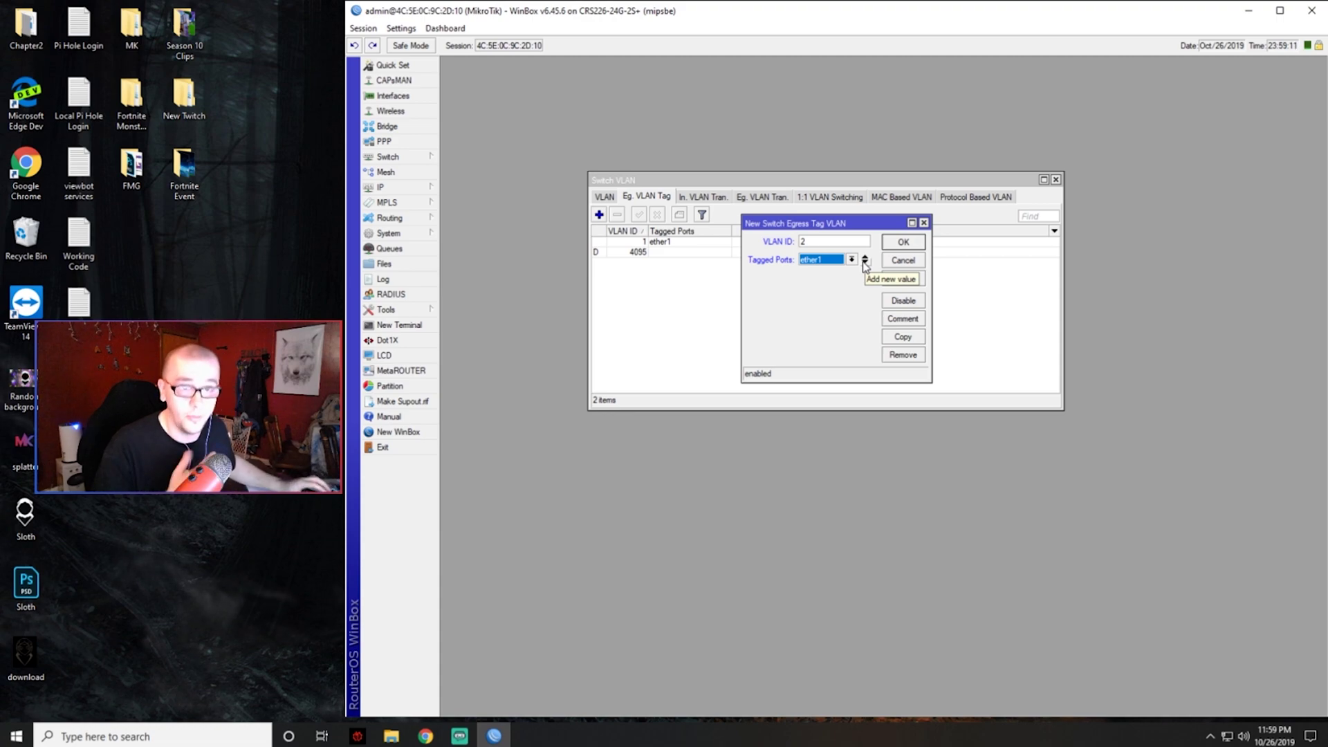
key("shift+Tab")
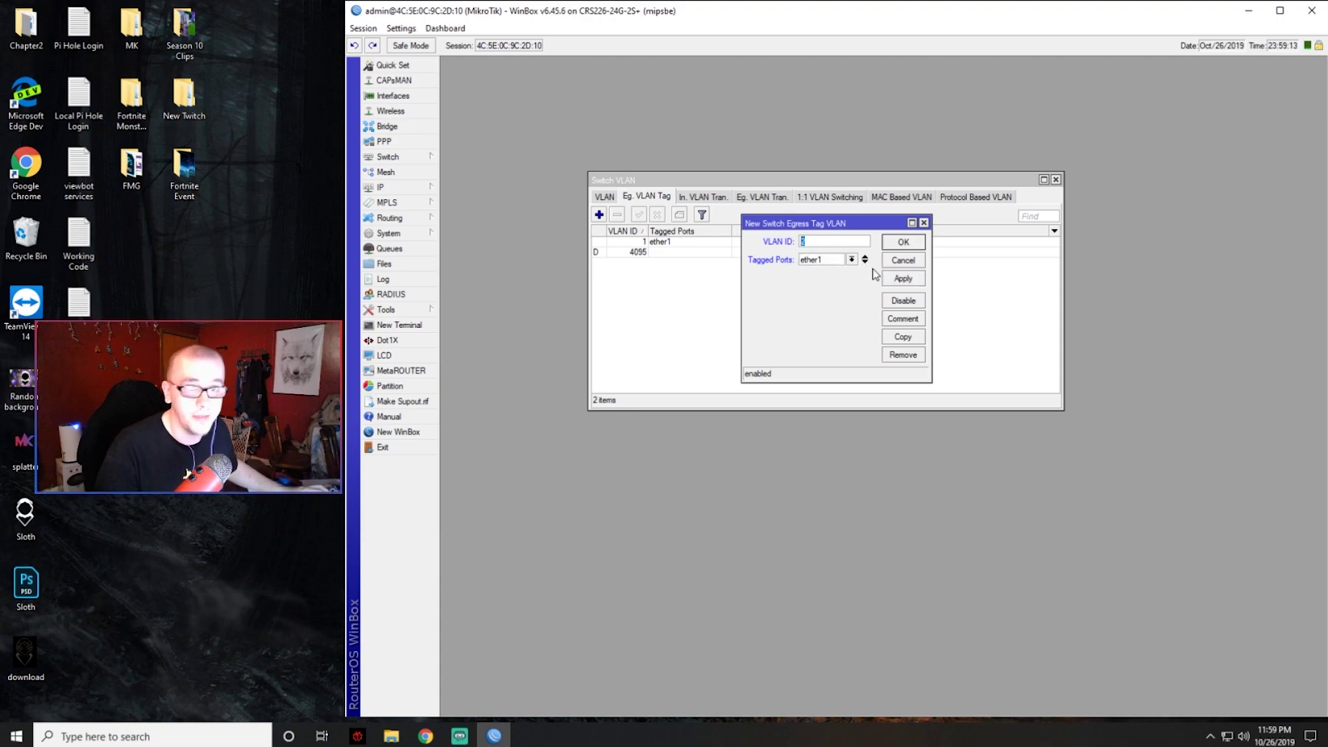
left_click(903, 278)
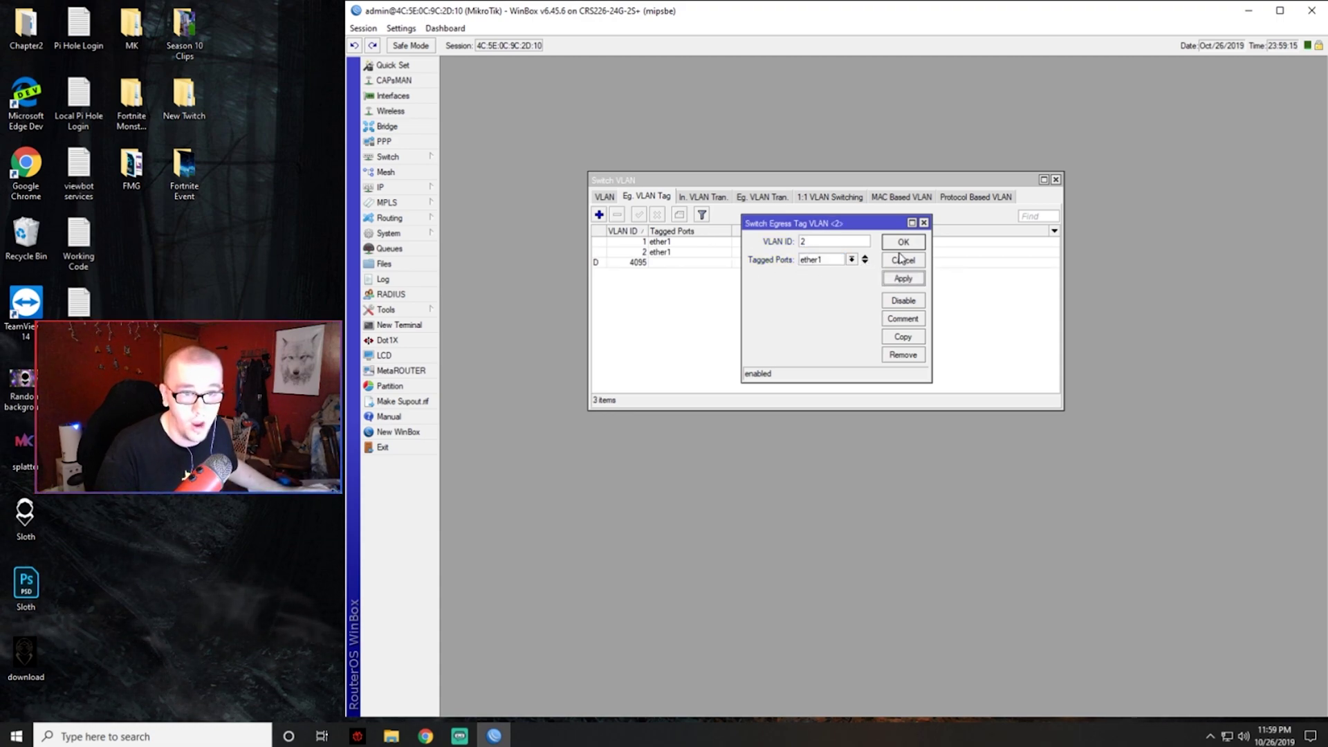
left_click(901, 242)
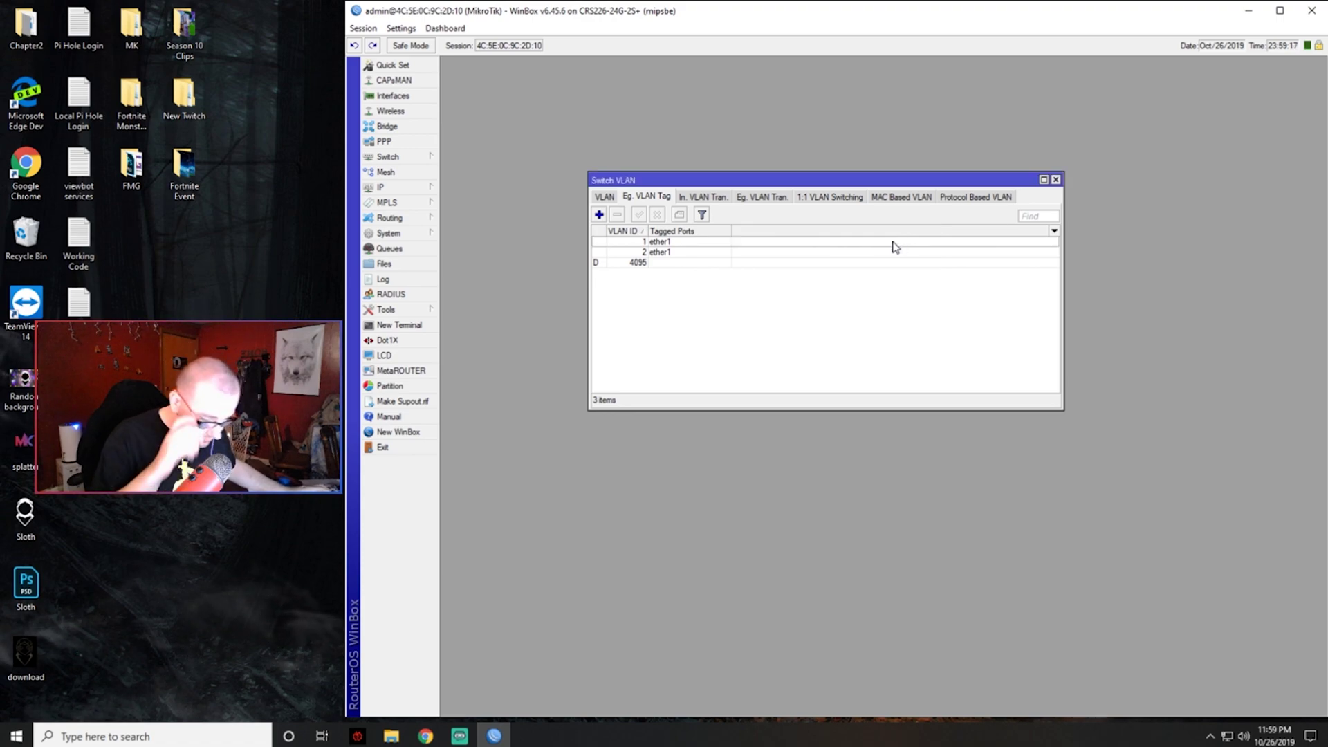
- Start a new ingress VLAN translation rule with the ports ether2 and ether3
left_click(695, 200)
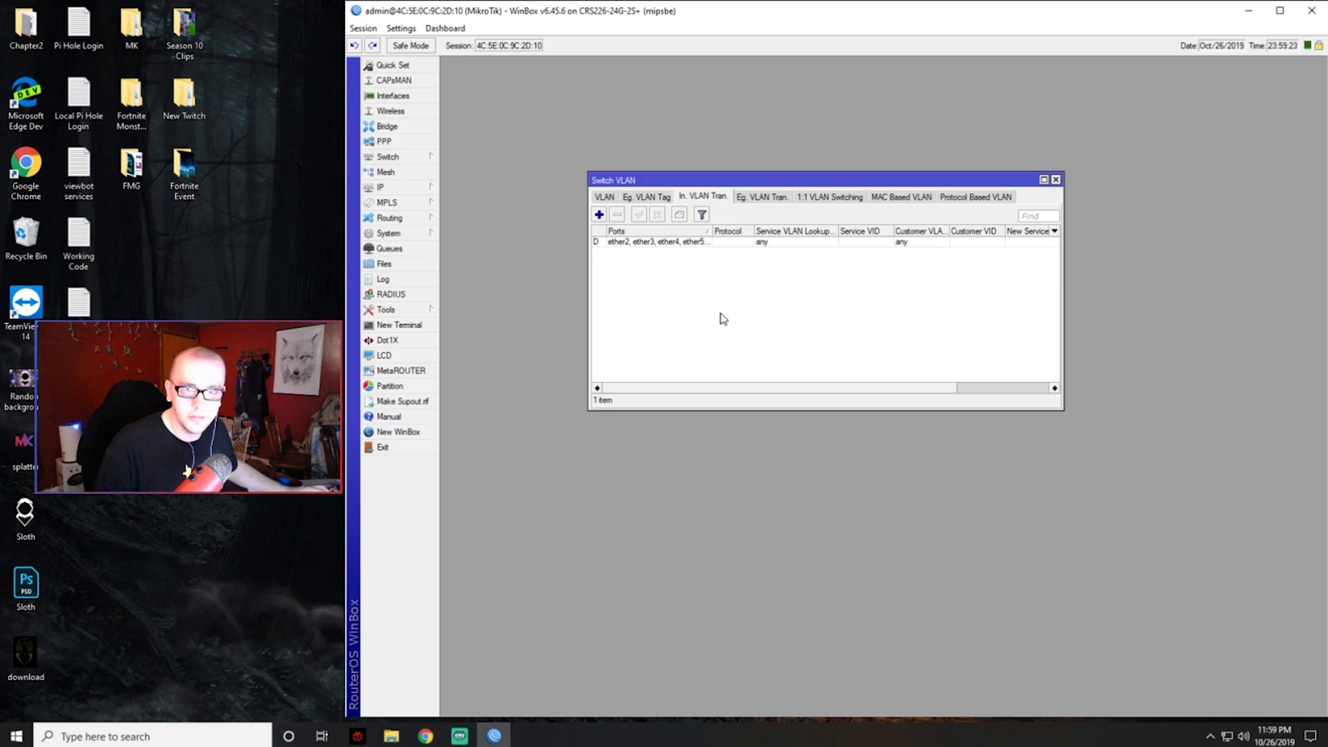
left_click(600, 215)
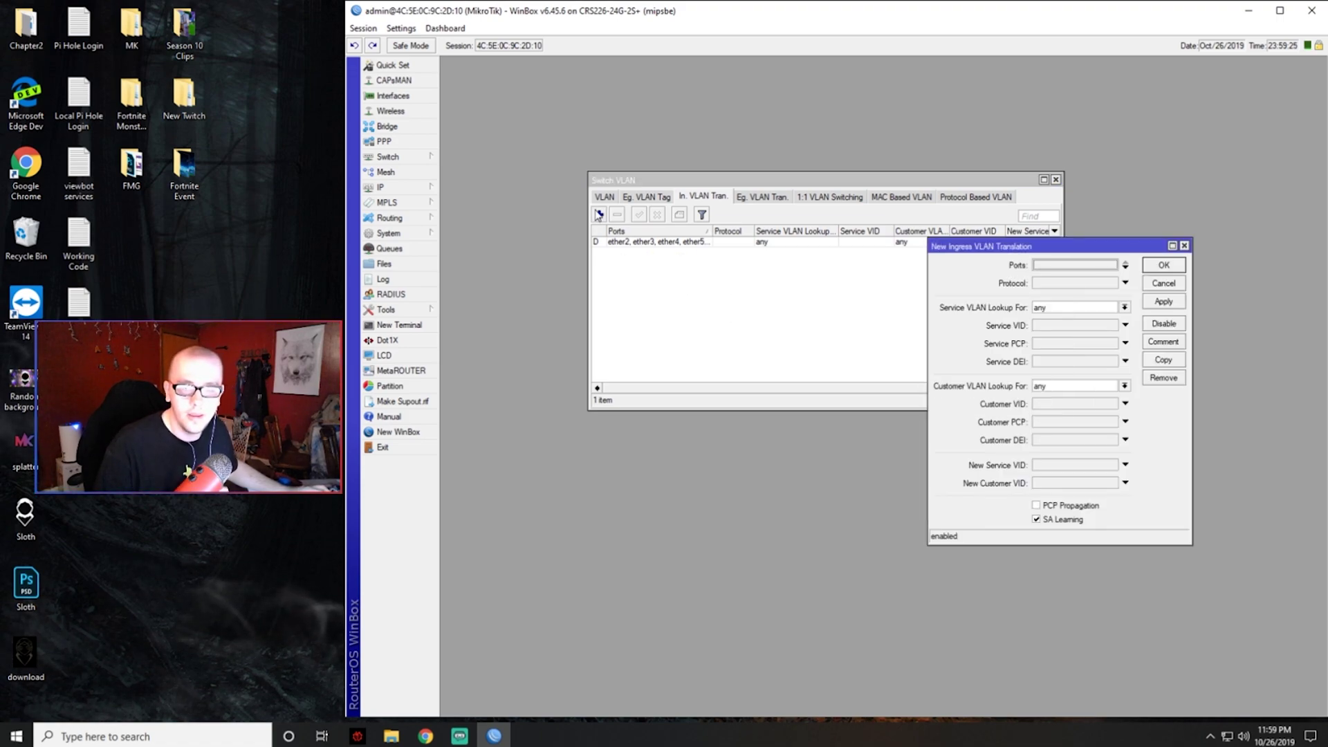
left_click_drag(974, 245, 676, 162)
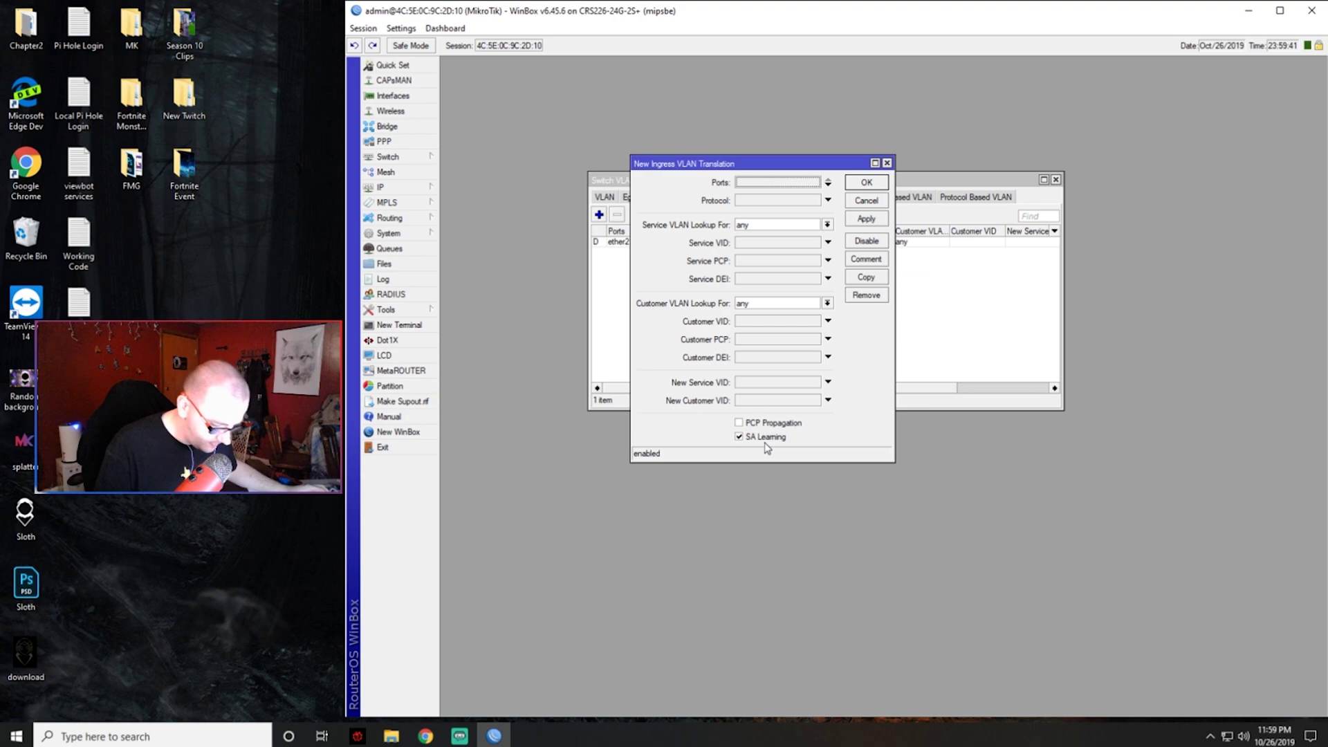
left_click(805, 182)
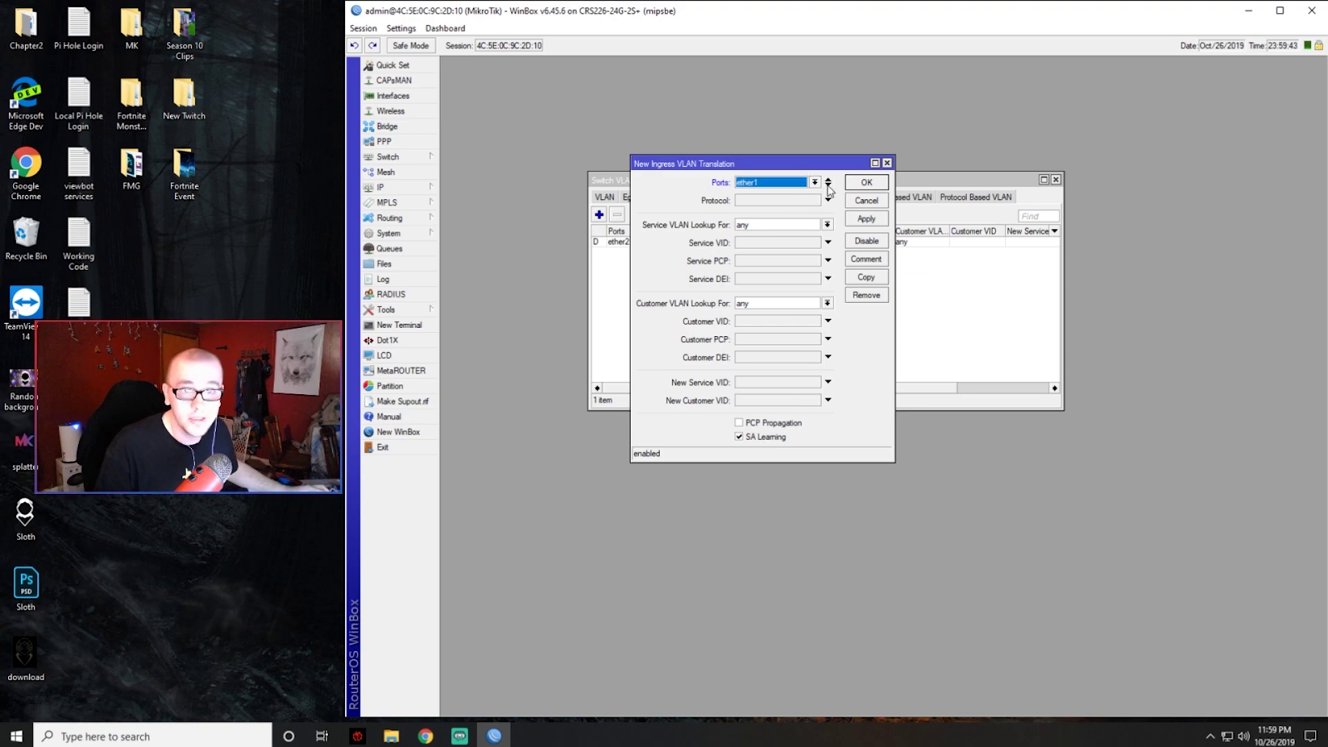
left_click(761, 201)
left_click(829, 184)
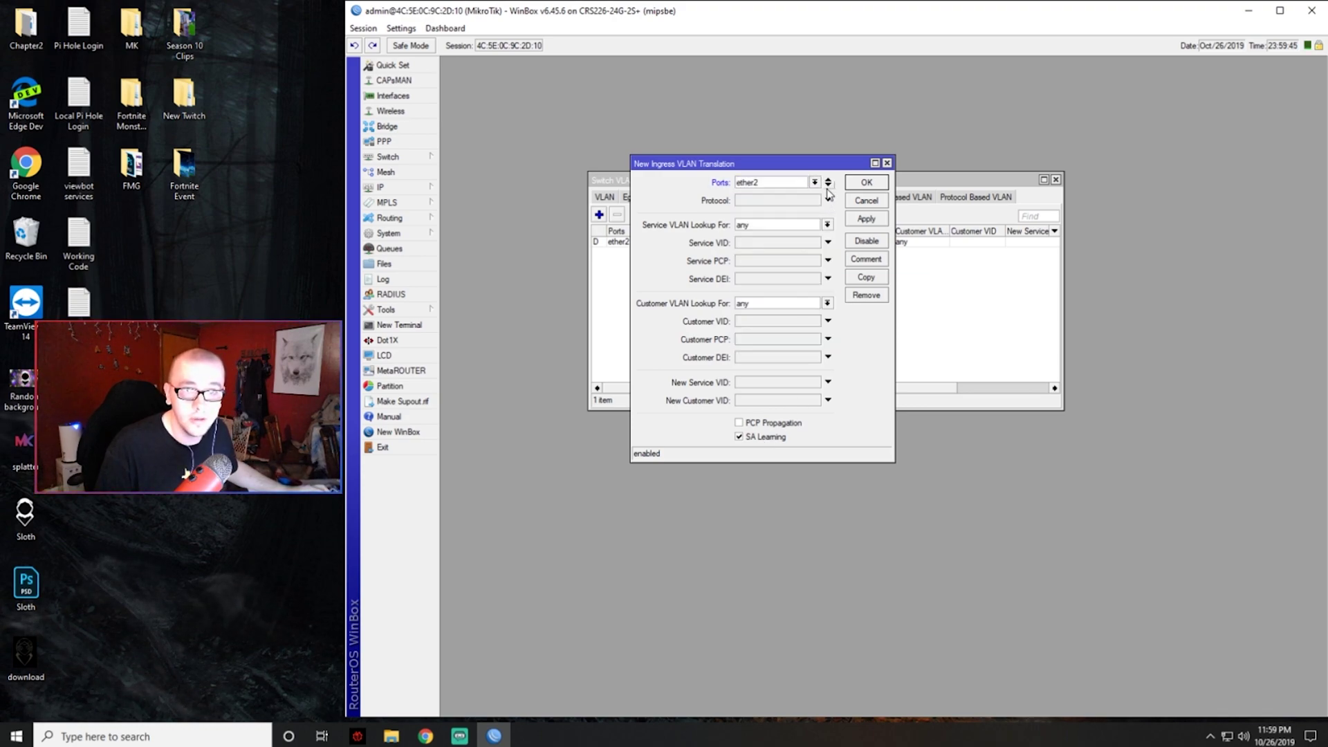
left_click(794, 202)
left_click(768, 228)
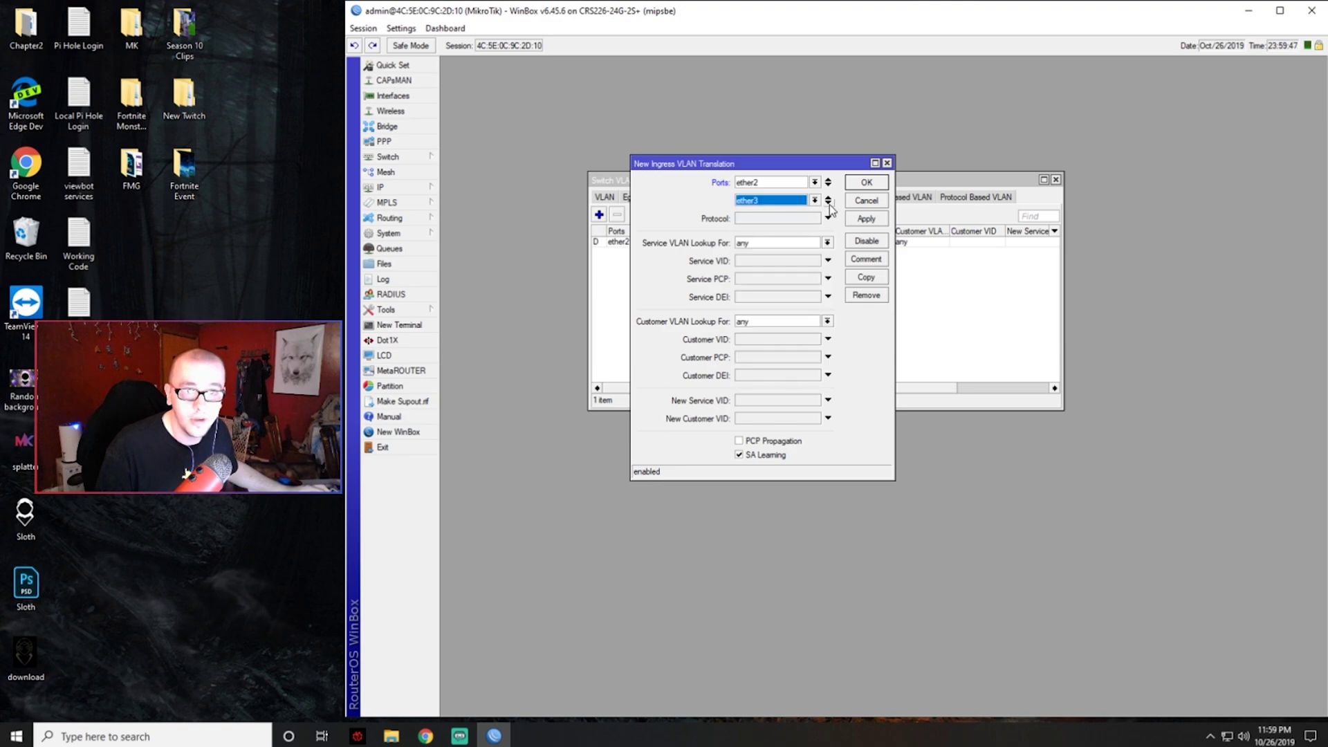
- Add ether4 and ether5 as further ports of the new ingress VLAN translation rule
left_click(828, 202)
left_click(787, 220)
left_click(768, 259)
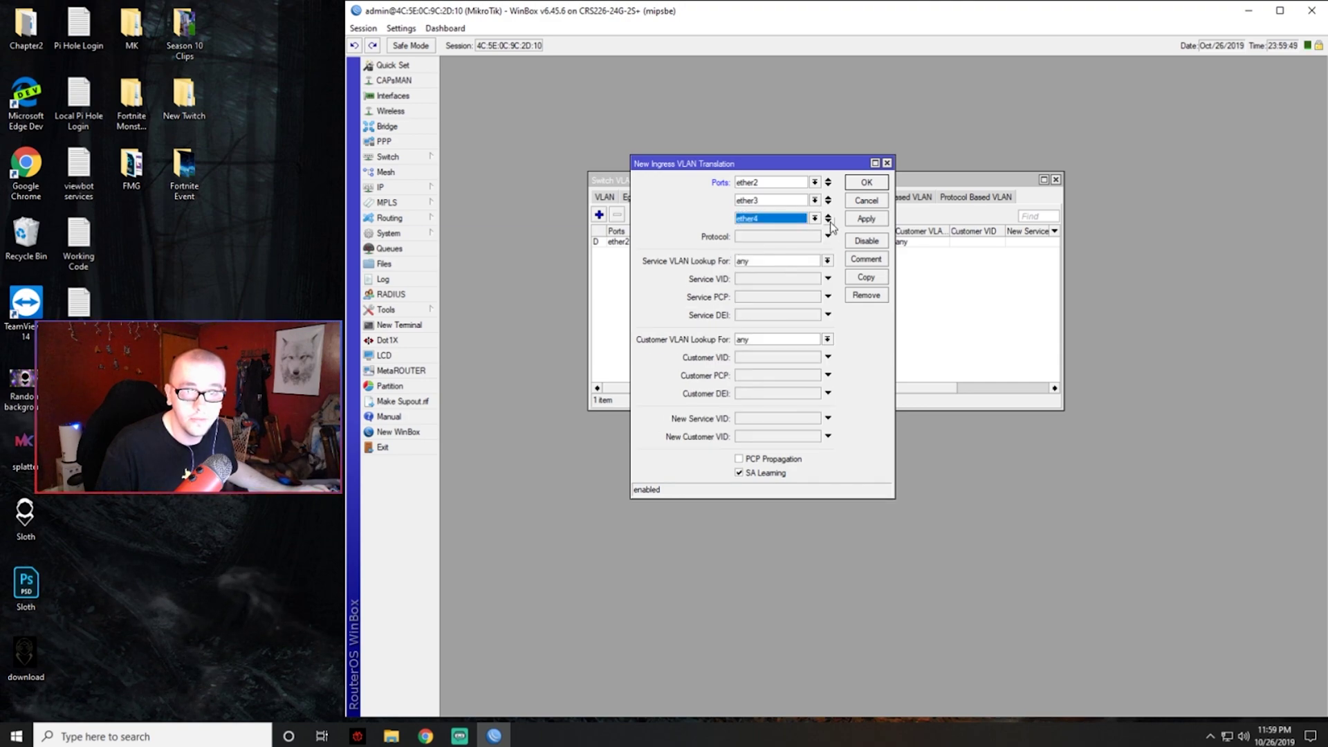
left_click(829, 220)
left_click(786, 237)
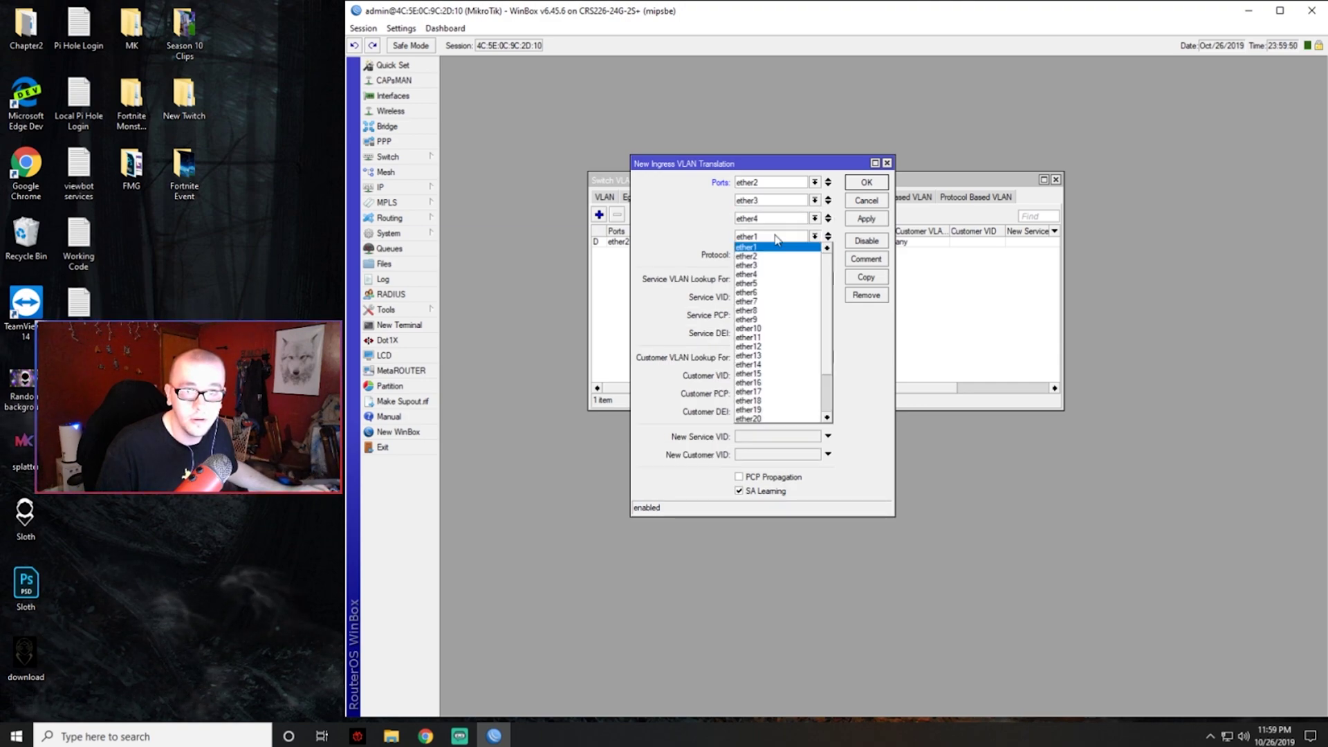
left_click(784, 285)
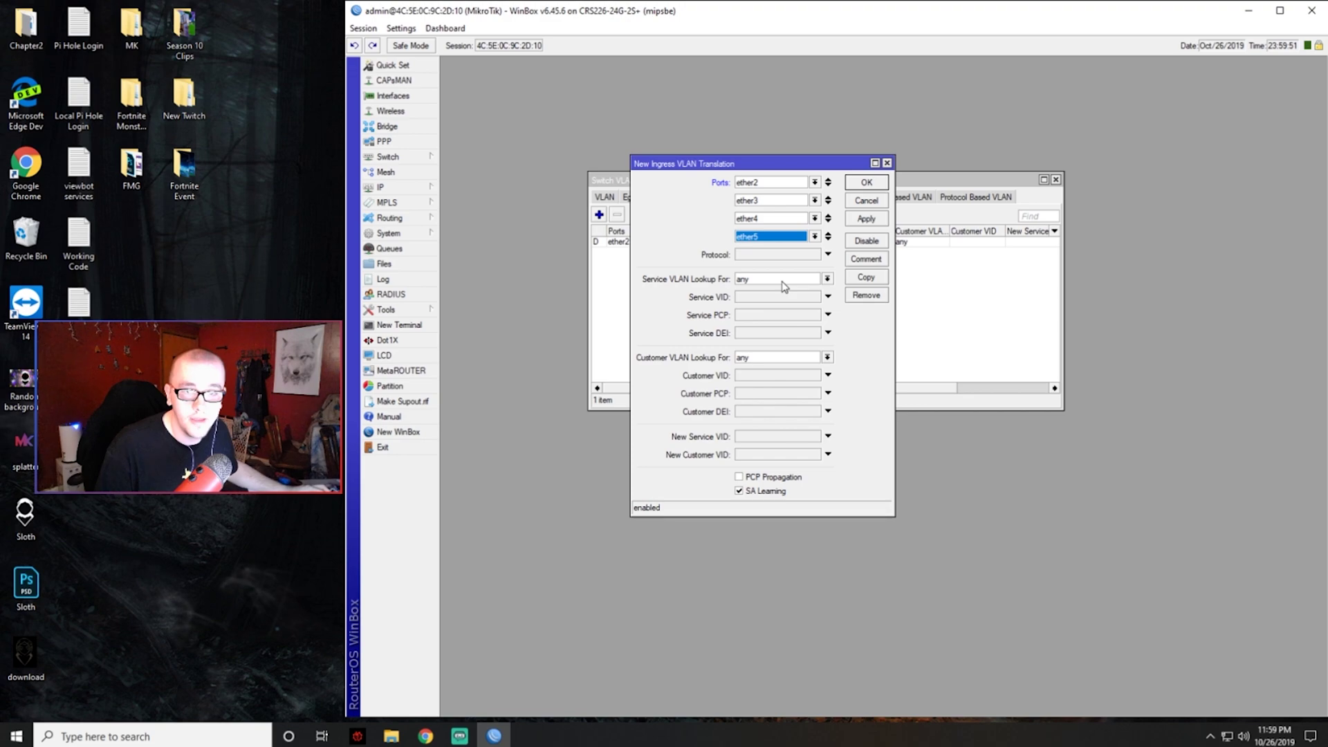
- Set the rule's Customer VID to 0 and New Customer VID to 1, and save it
left_click(764, 375)
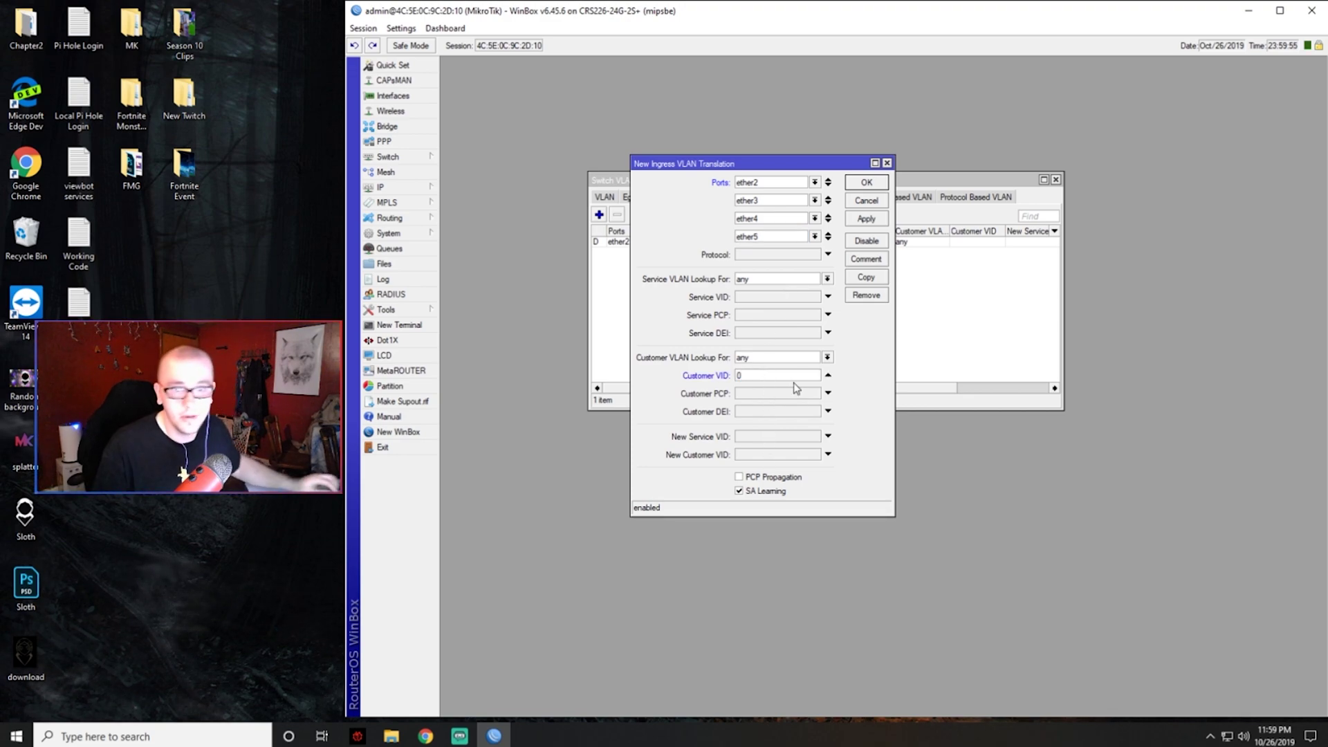
left_click(764, 454)
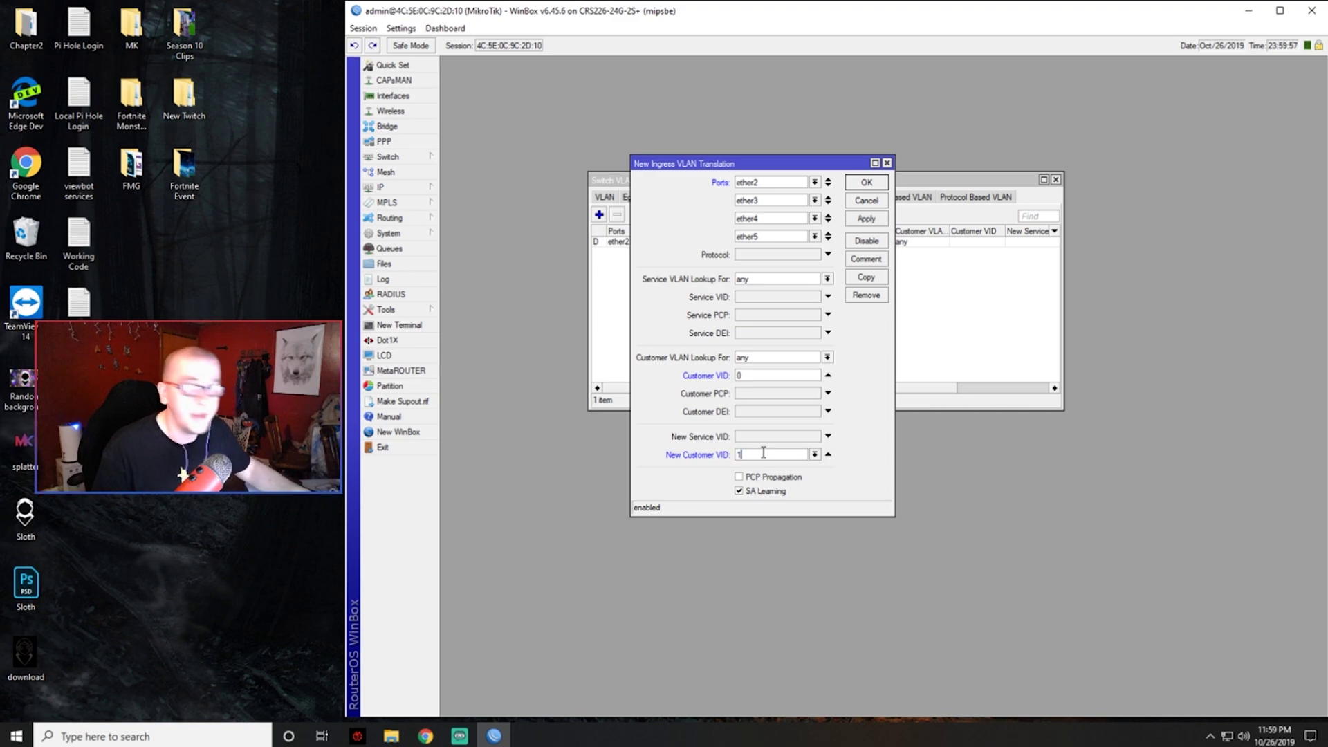
left_click(866, 219)
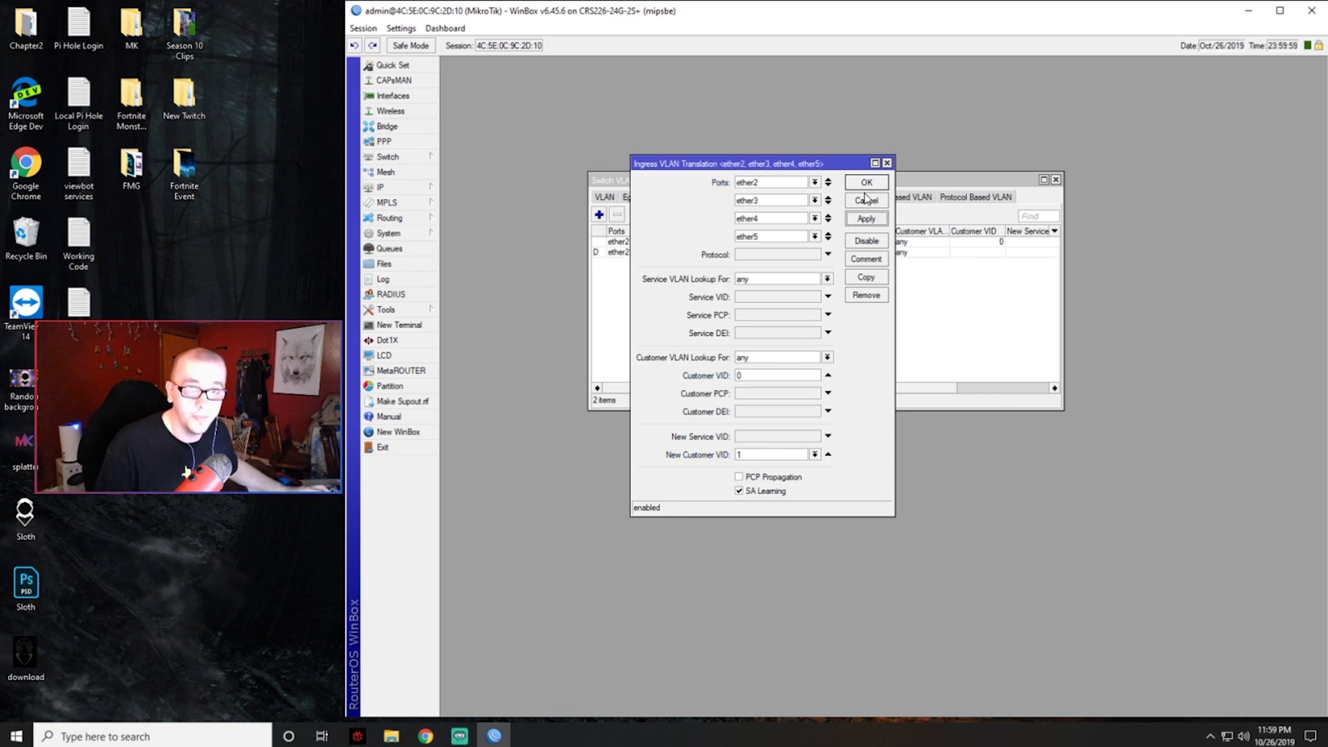
left_click(867, 184)
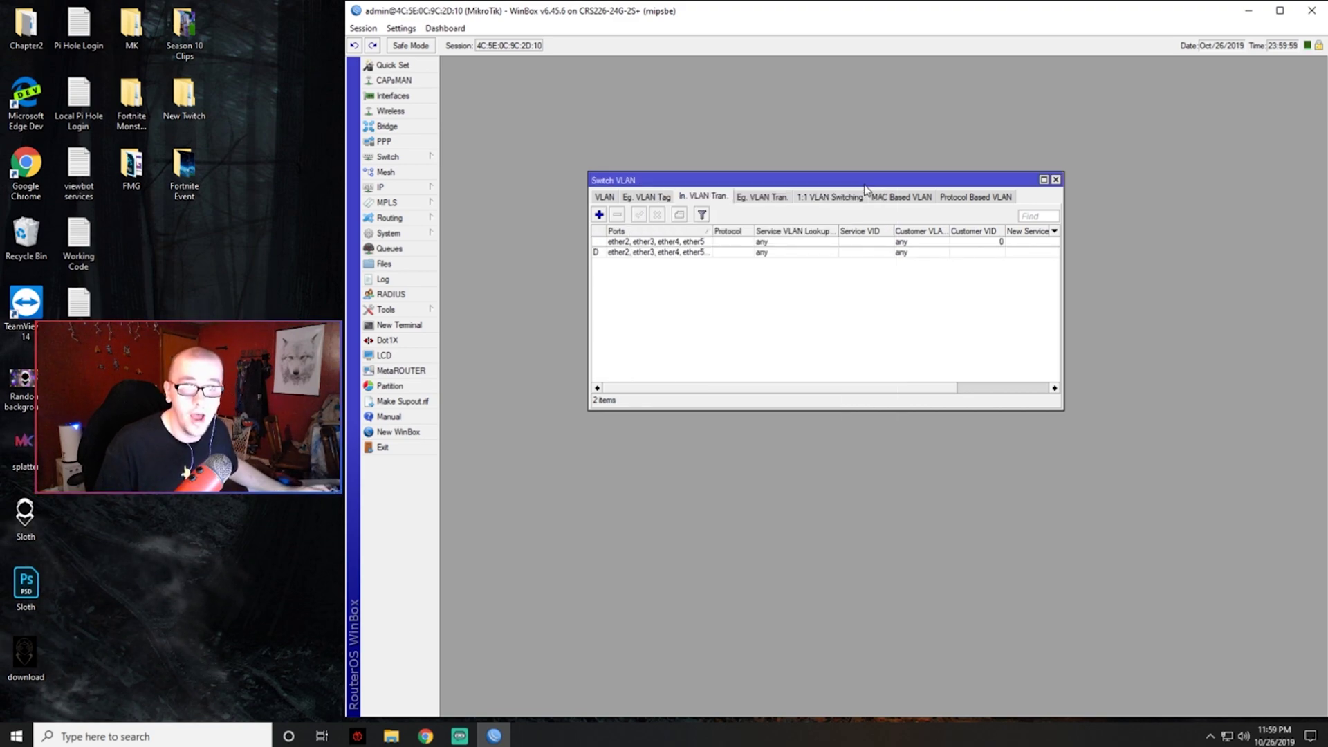
- Start another ingress VLAN translation rule with the ports ether6 and ether7
left_click(600, 215)
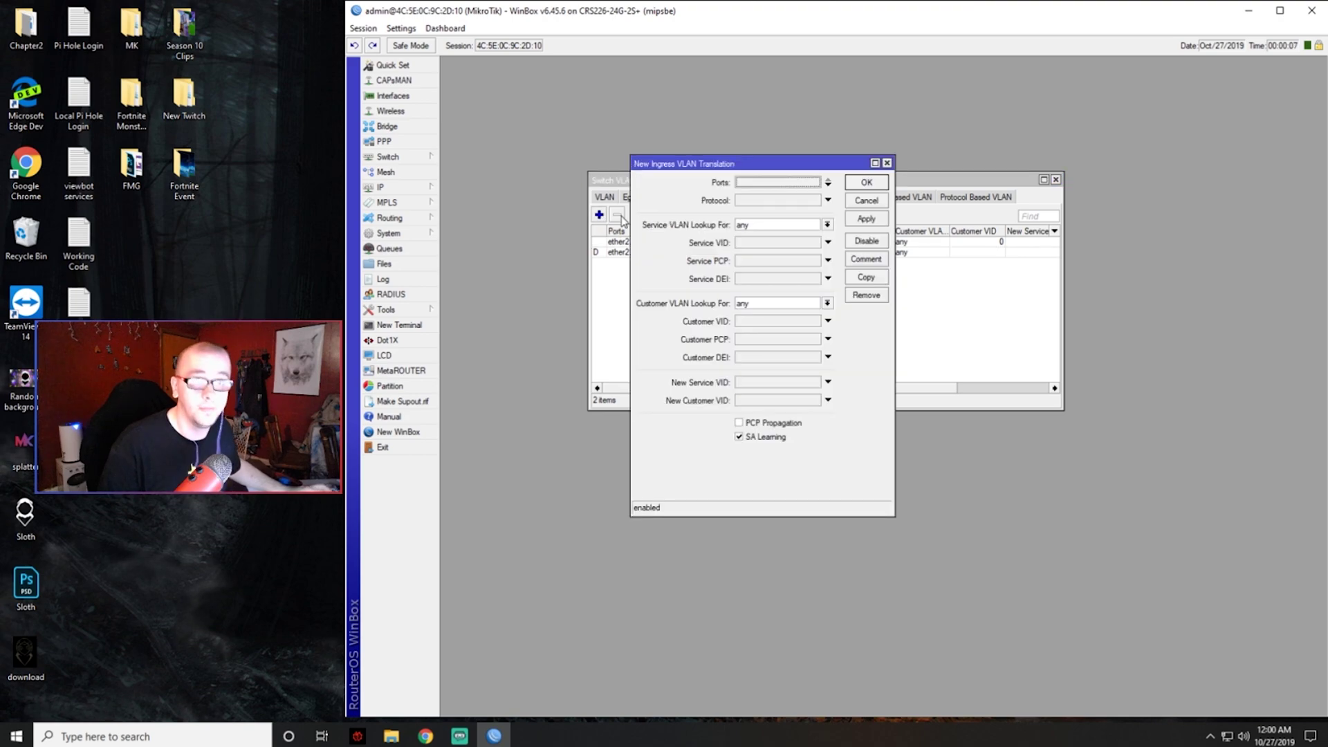
left_click(828, 185)
left_click(815, 182)
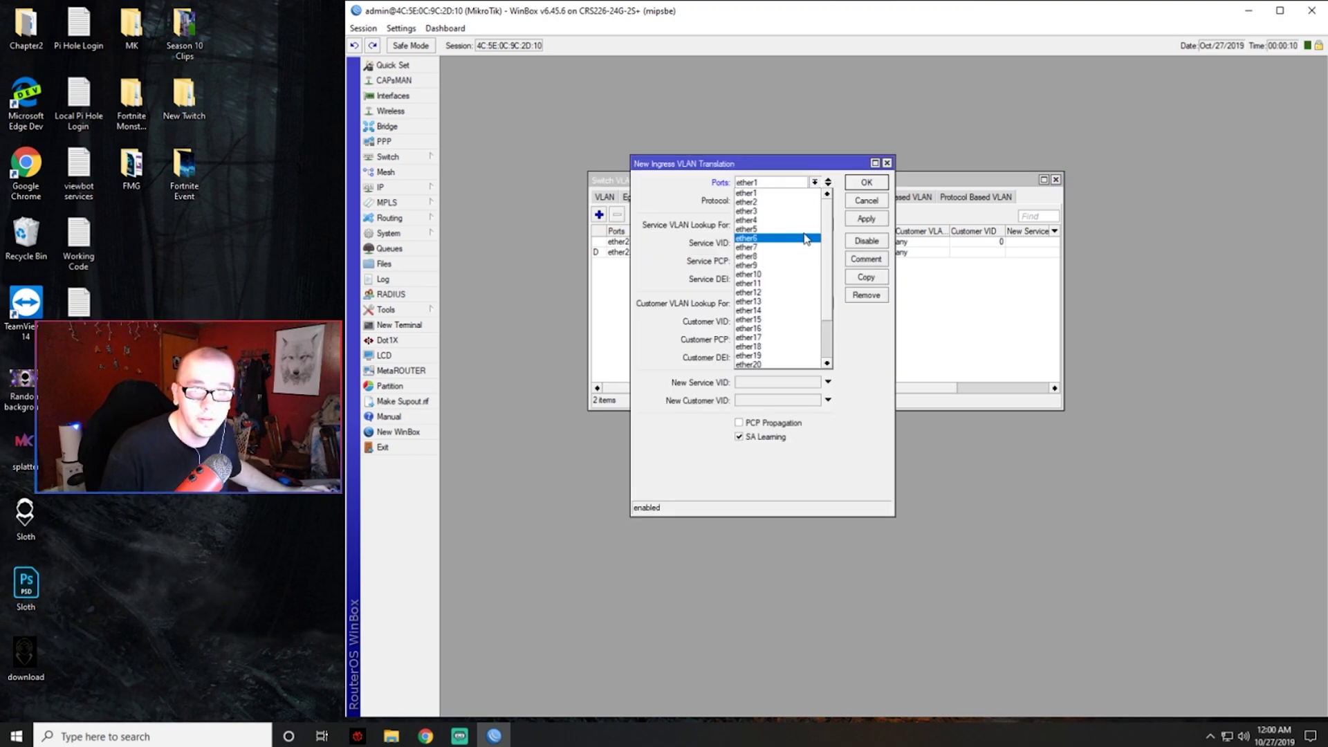
left_click(778, 174)
left_click_drag(725, 162, 815, 170)
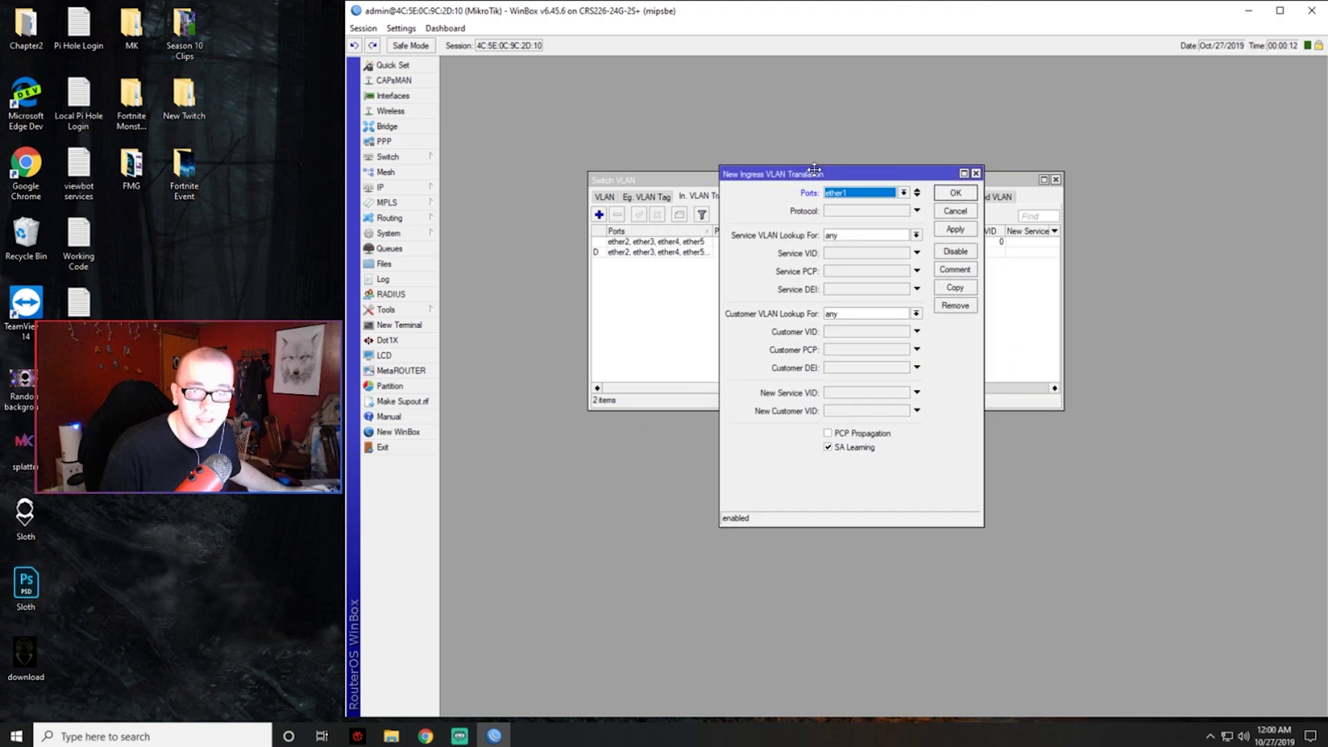
left_click(905, 193)
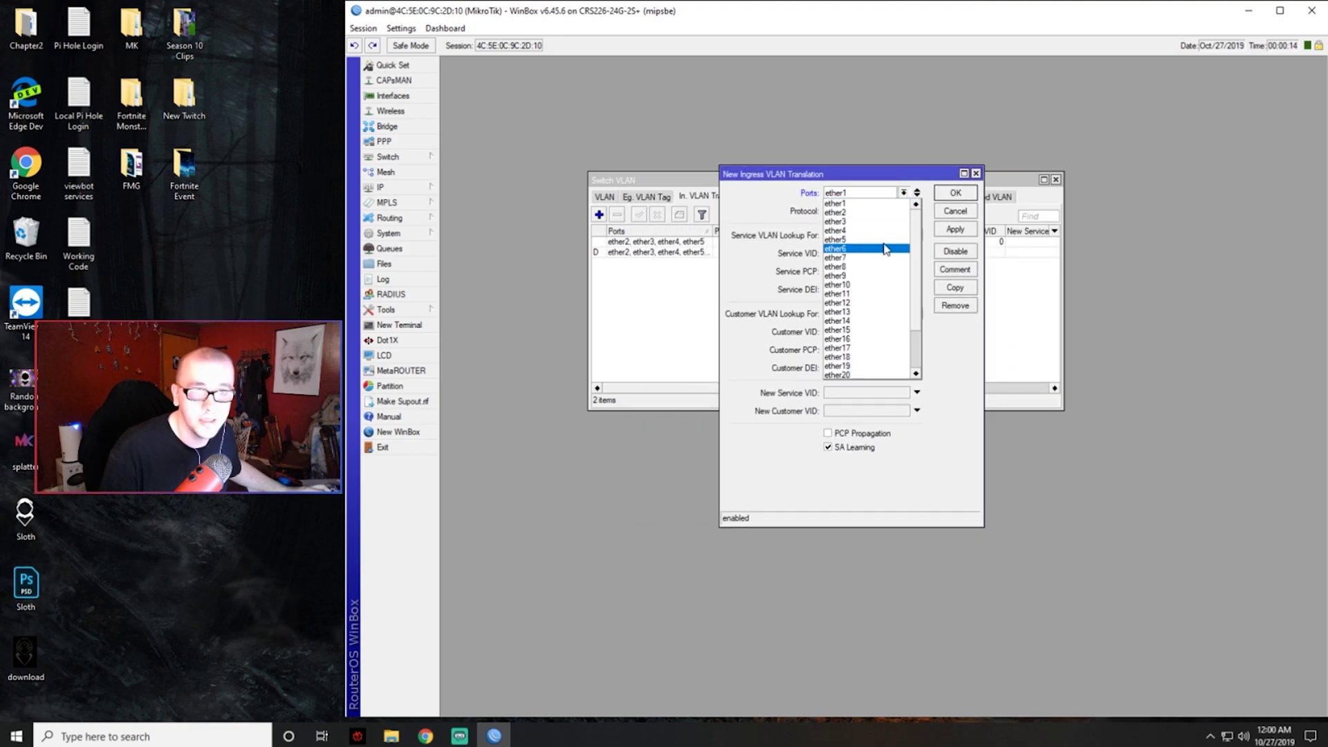
left_click(868, 248)
left_click(917, 196)
left_click(877, 212)
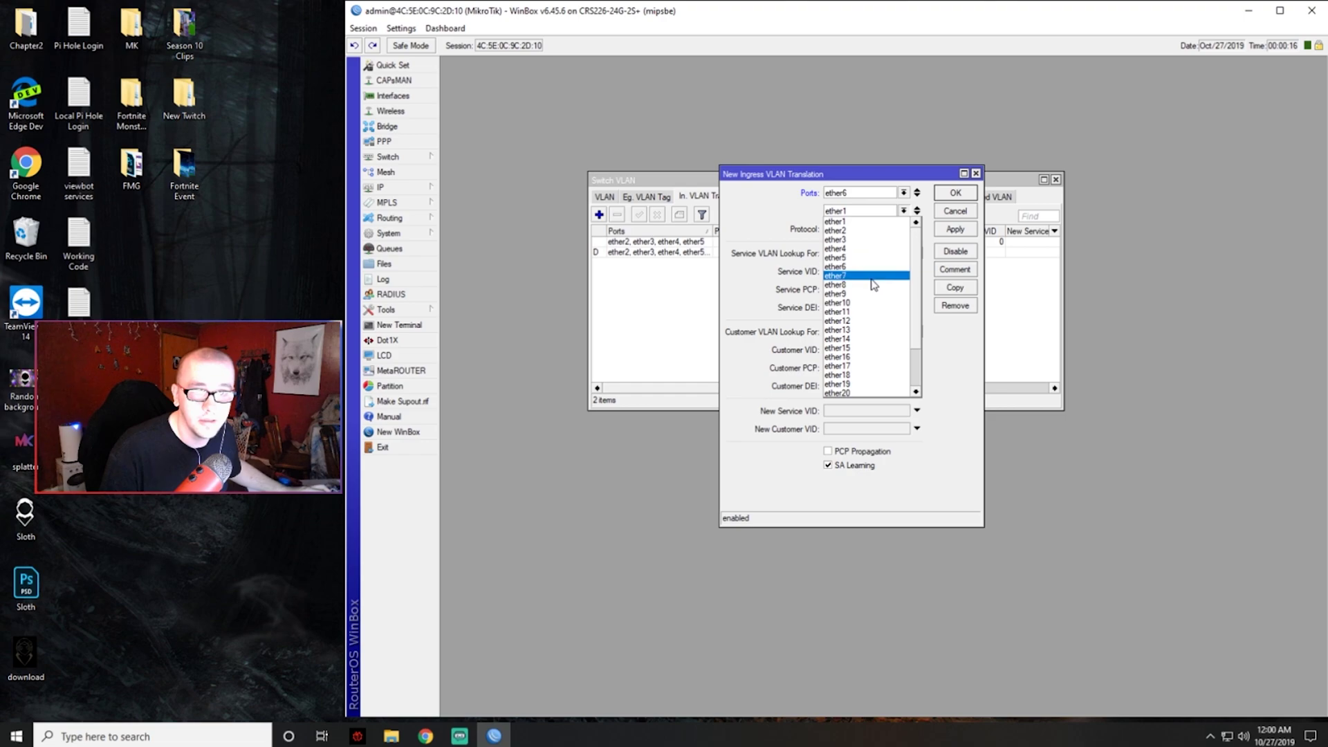
left_click(873, 276)
- Add ether8, ether9 and ether10 as further ports of the new ingress VLAN translation rule
left_click(918, 210)
left_click(877, 229)
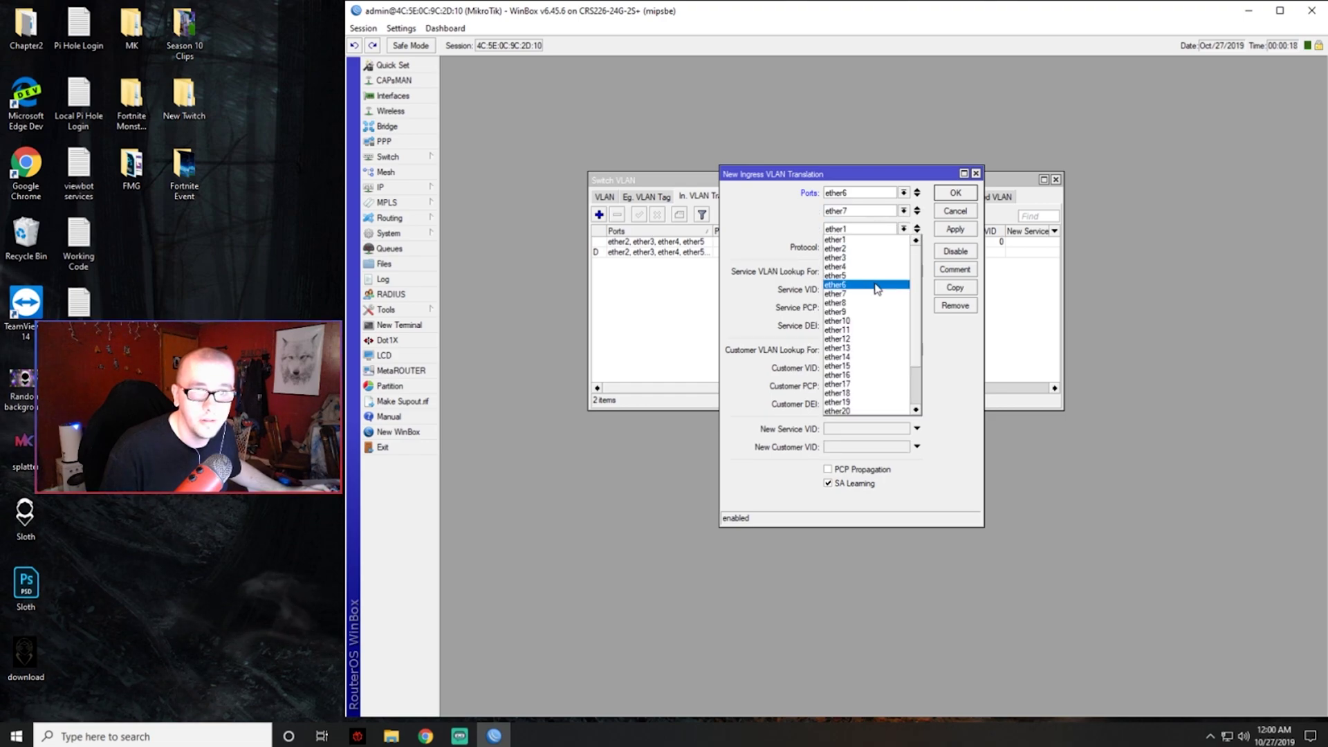
left_click(858, 302)
left_click(917, 229)
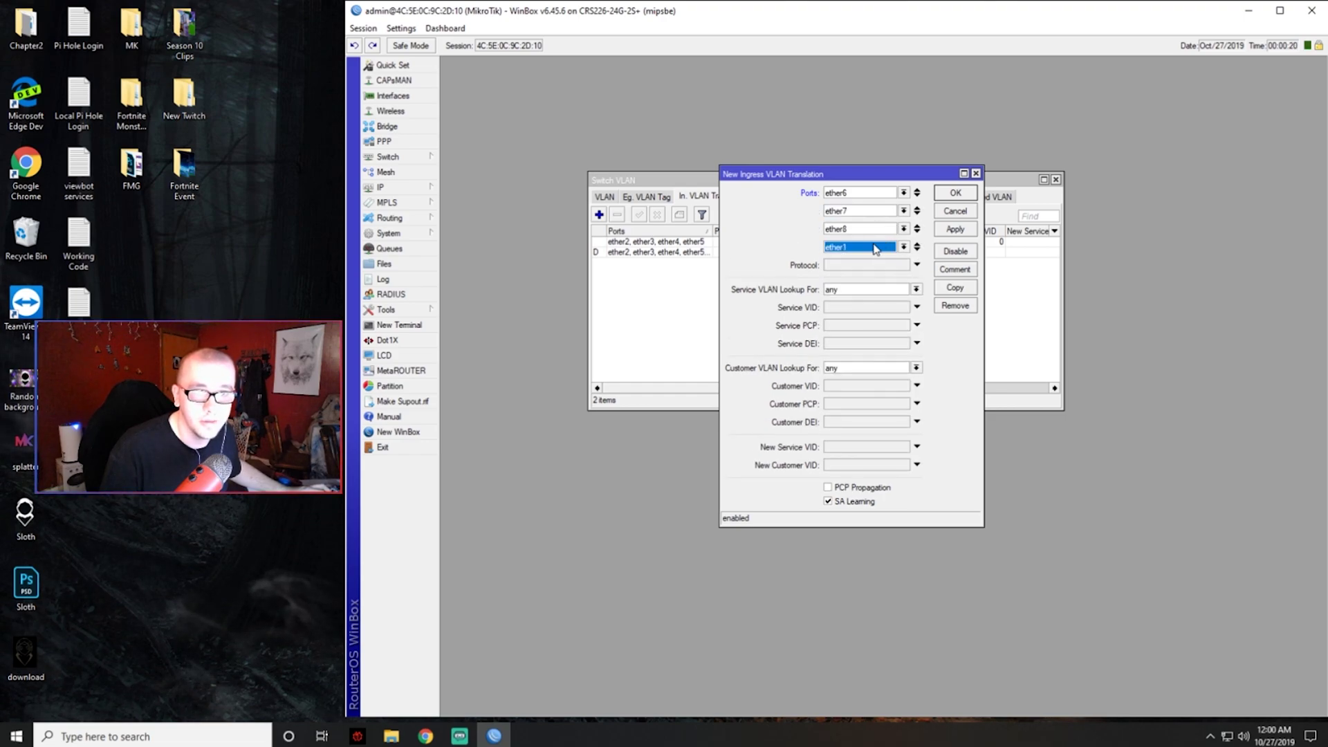
left_click(877, 247)
left_click(872, 321)
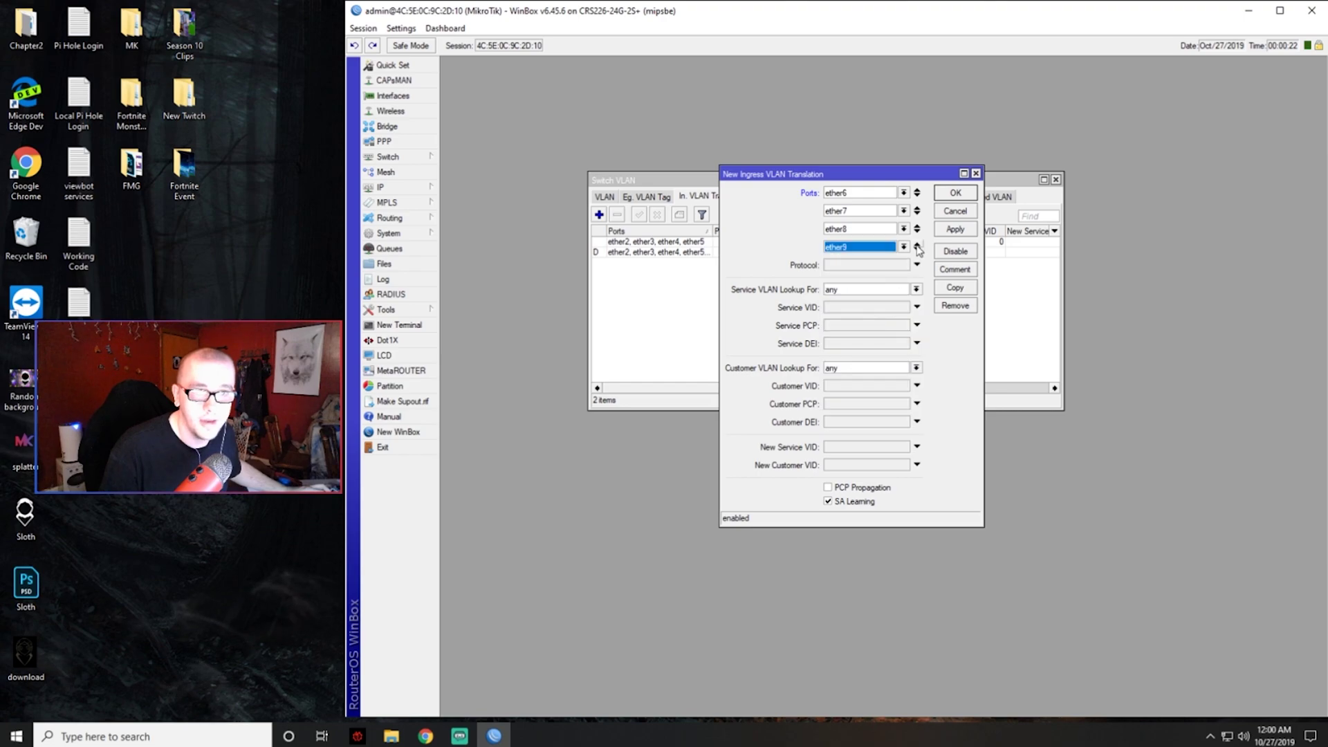
left_click(917, 247)
left_click(876, 265)
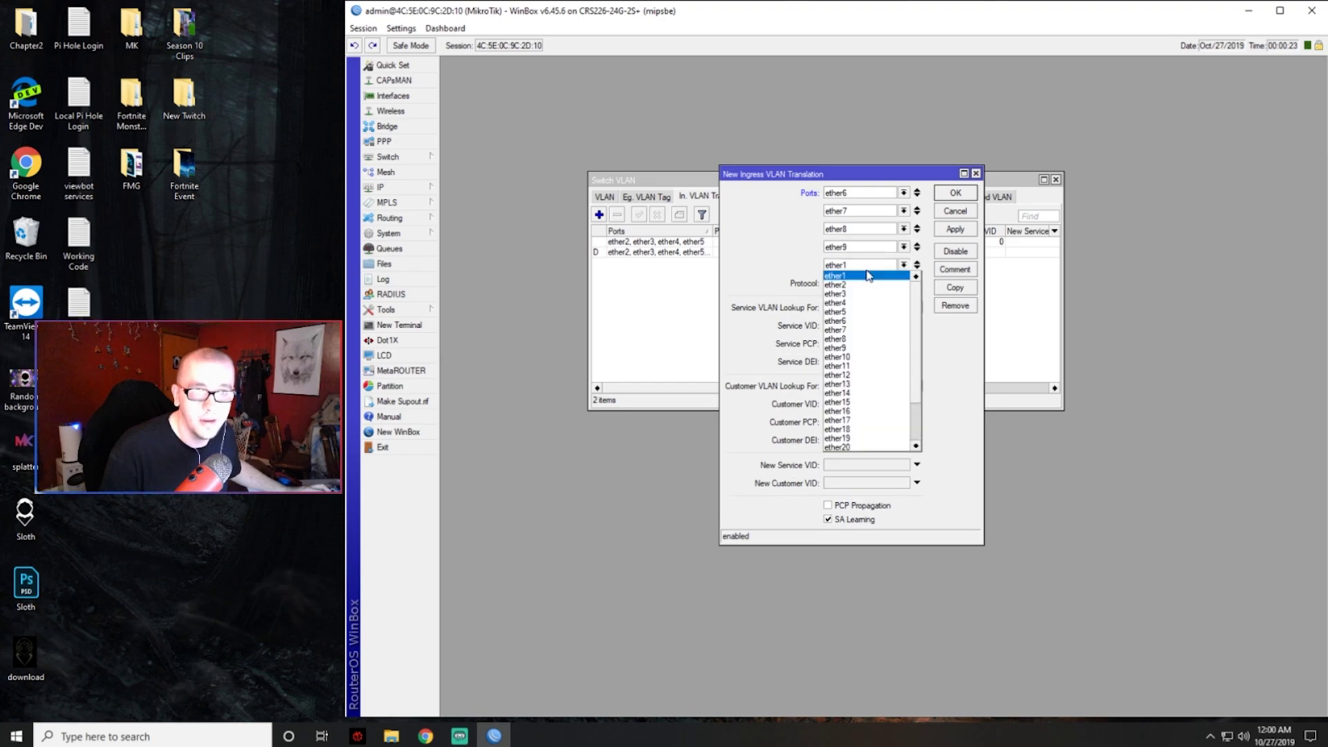
left_click(866, 357)
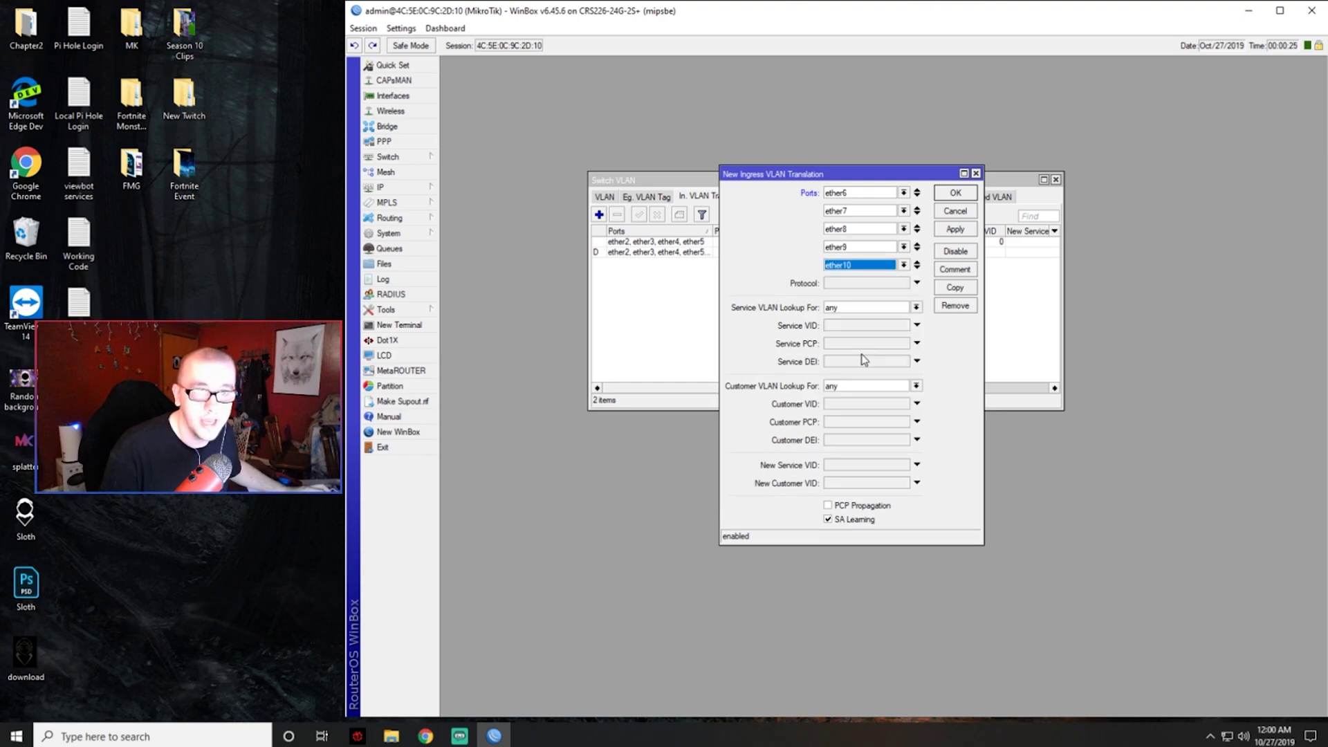
- Set the rule's Customer VID to 0 and New Customer VID to 2, and save it
left_click(857, 403)
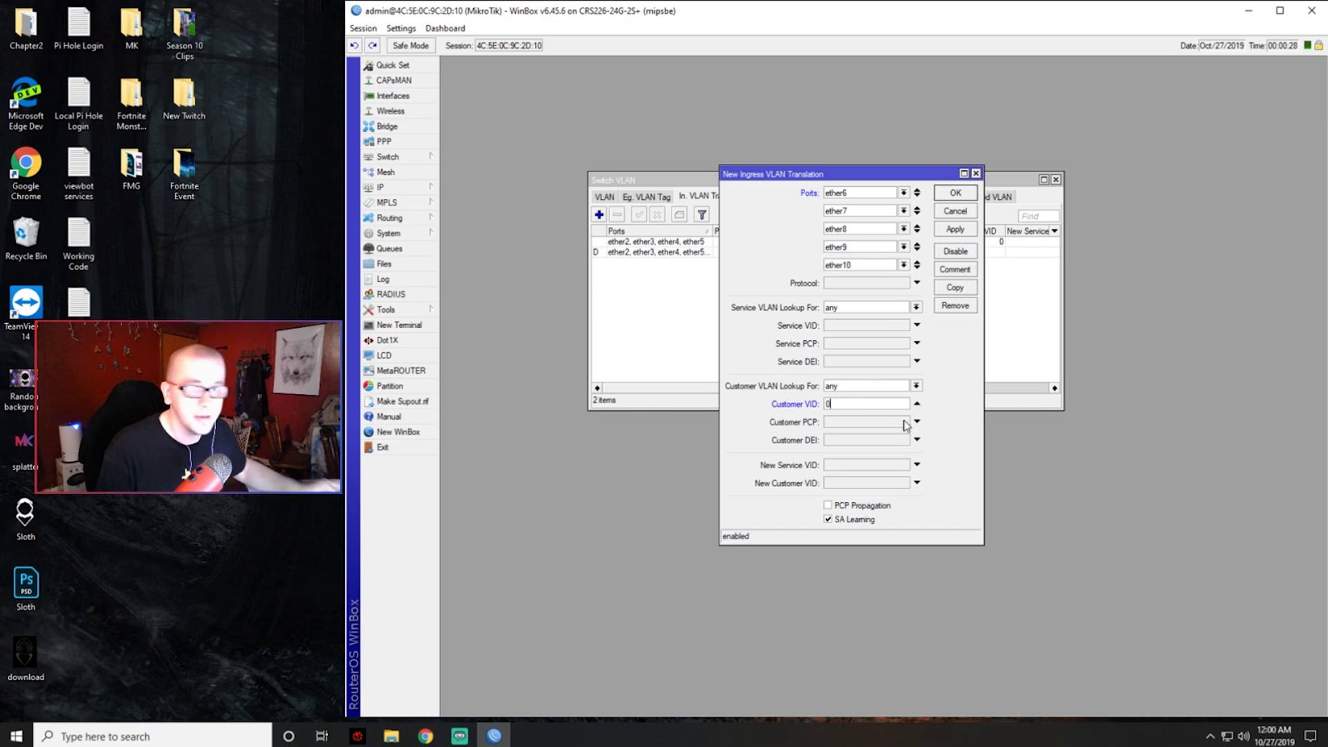
left_click(863, 487)
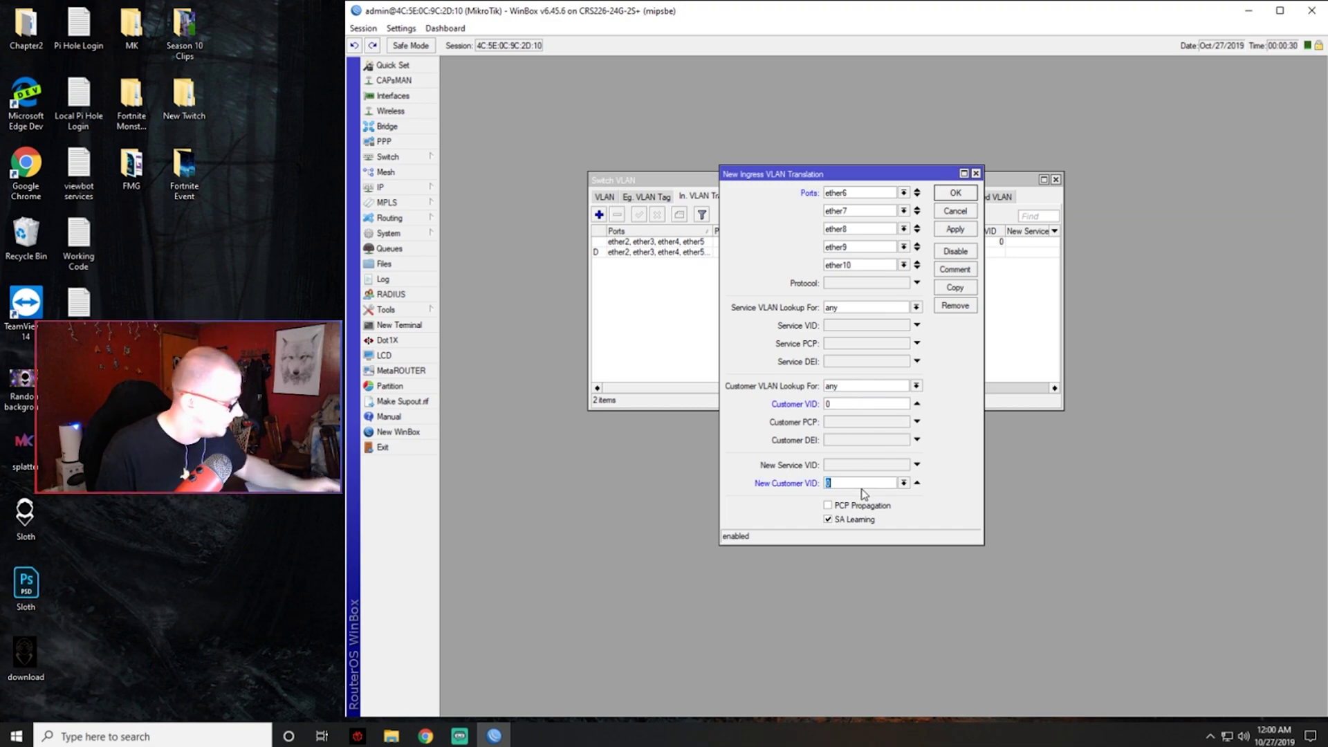
type("2")
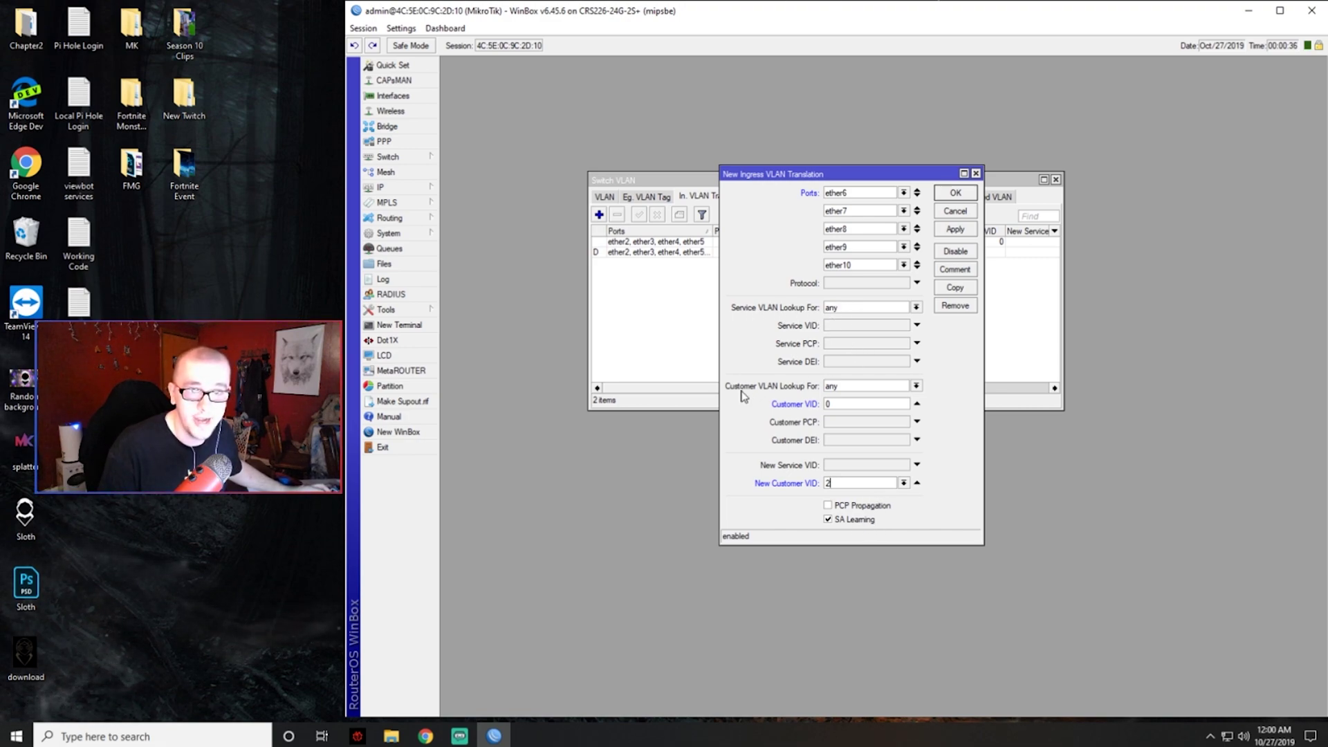
left_click(963, 232)
left_click(962, 194)
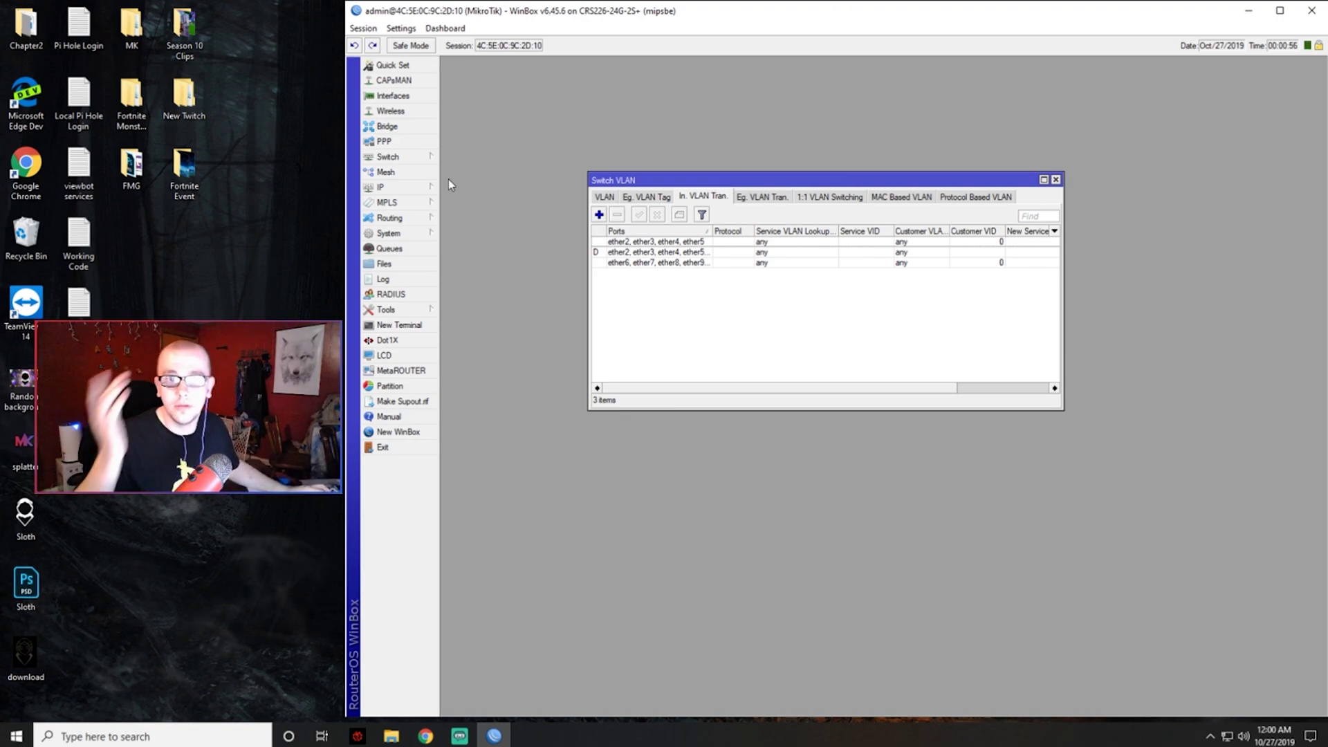
left_click(427, 161)
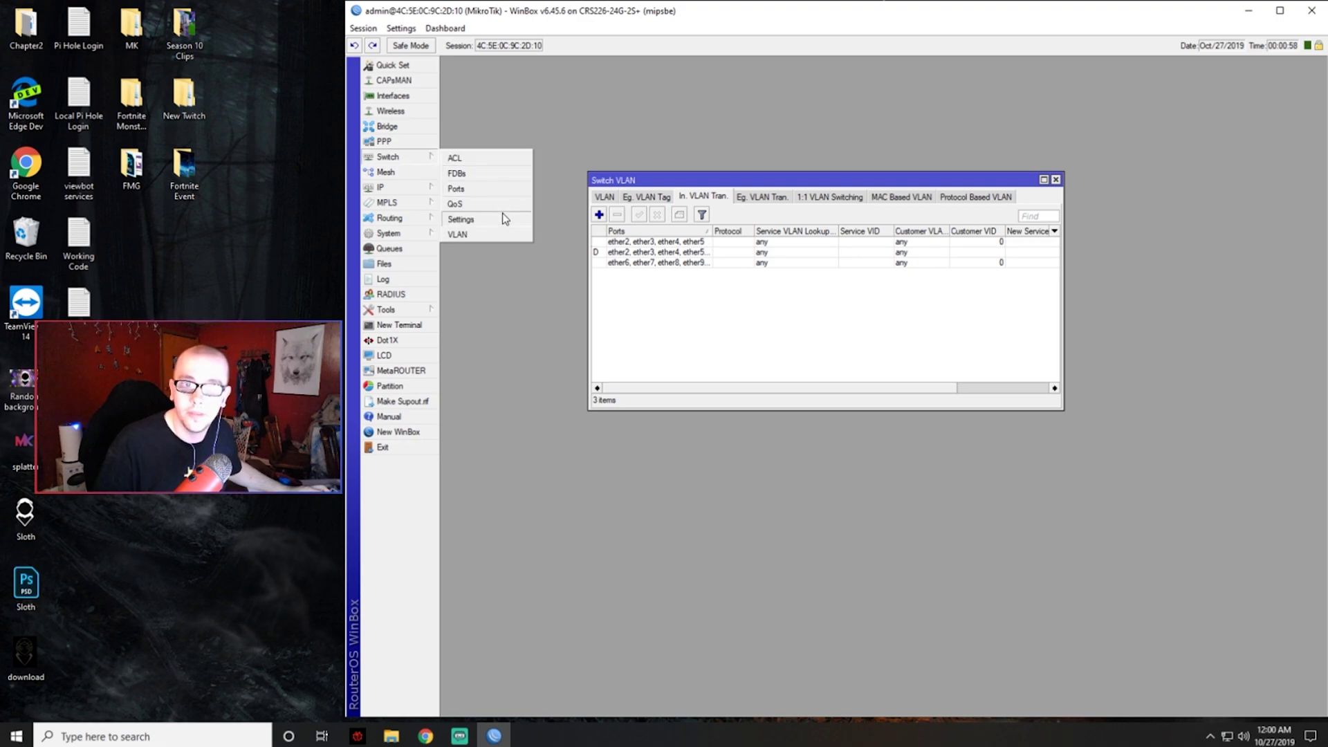
left_click(461, 219)
left_click_drag(975, 215, 904, 215)
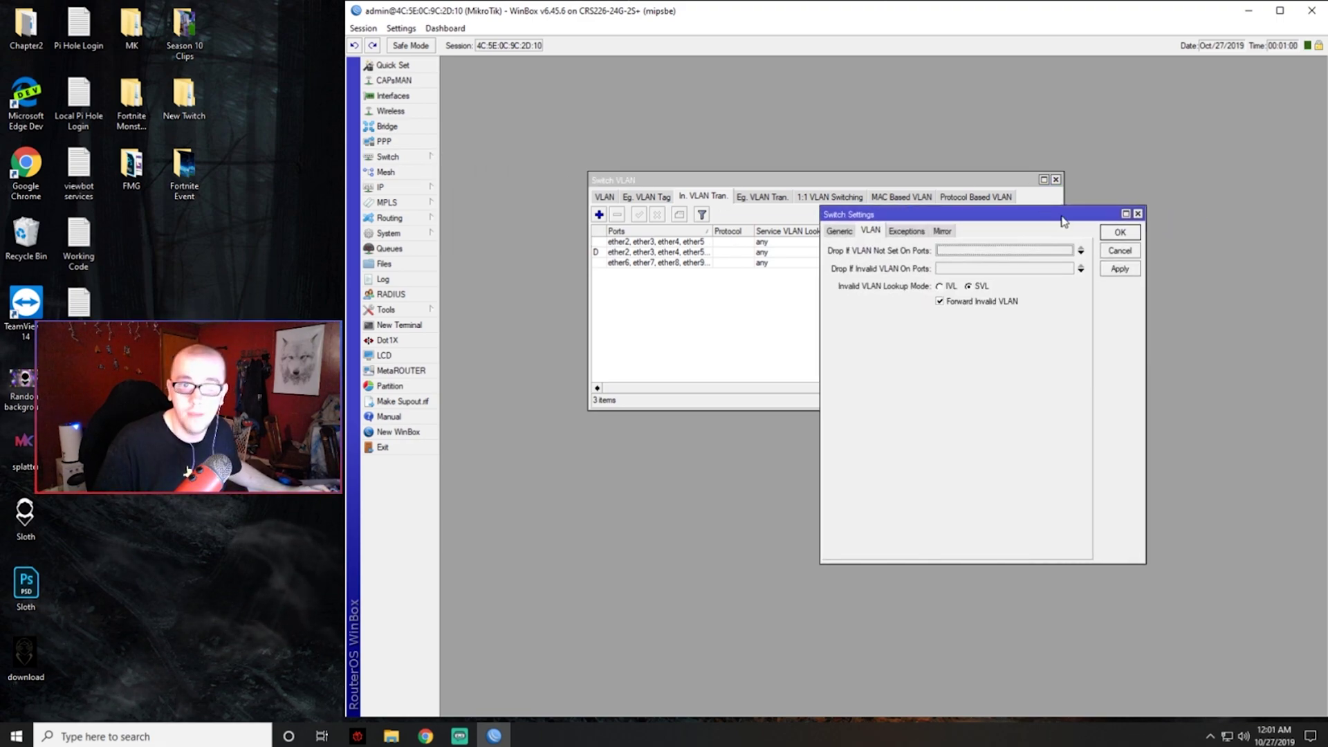
left_click(1142, 215)
- Open the switch's VLAN settings and set ether1 as the first Drop If Invalid VLAN On Ports entry
left_click(413, 156)
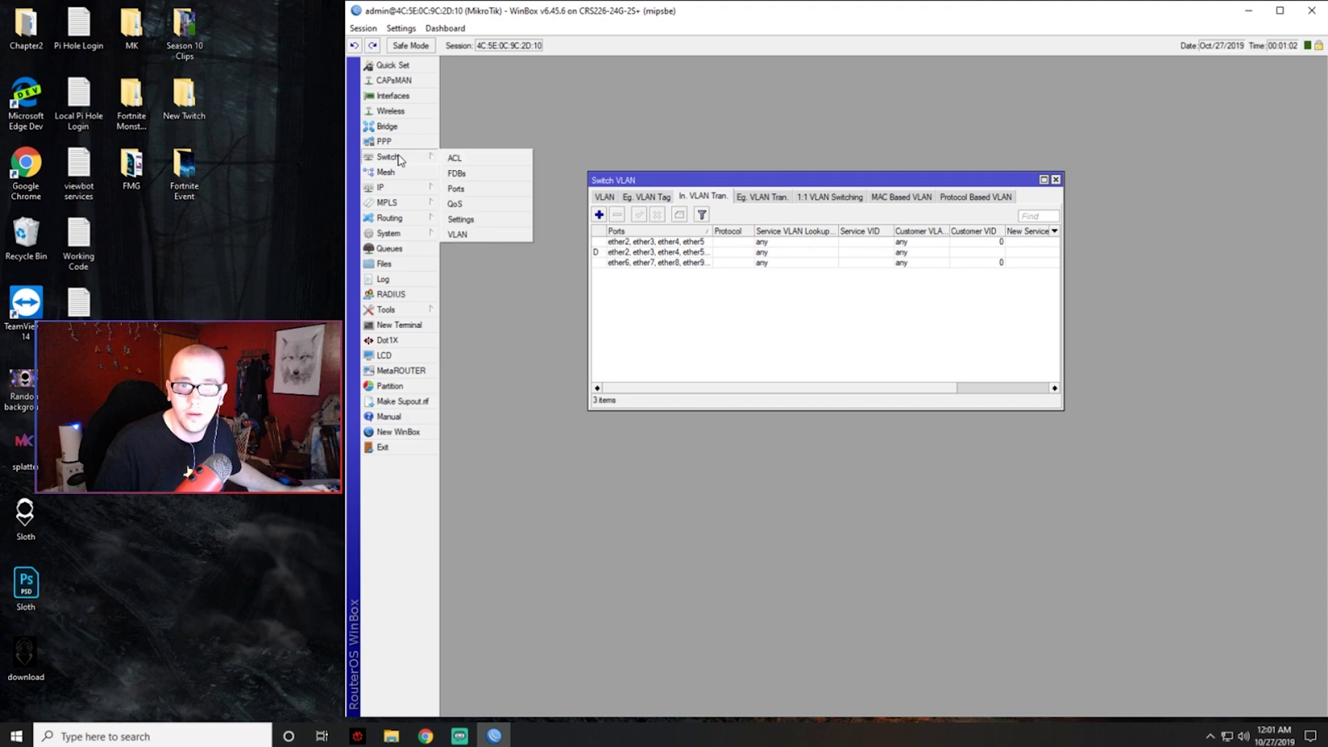
left_click(483, 222)
left_click_drag(932, 214, 801, 179)
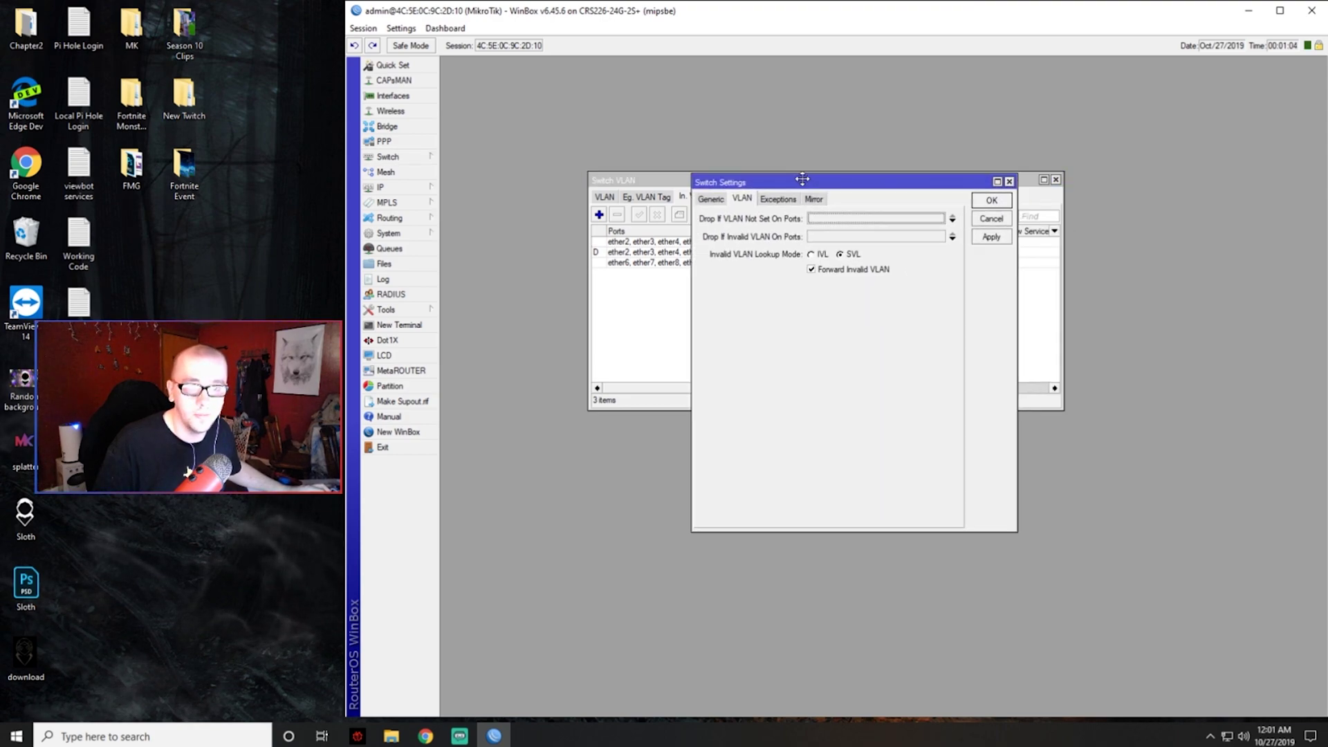
left_click(707, 198)
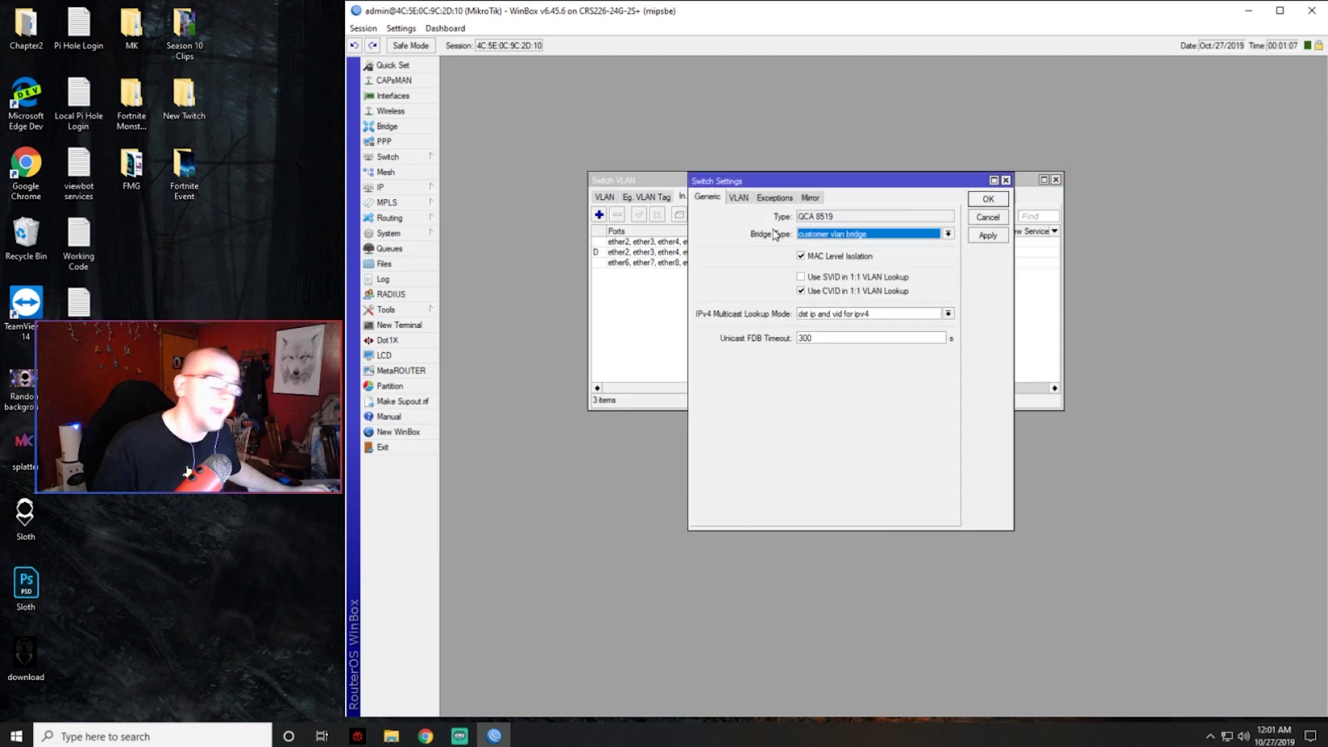
left_click(738, 198)
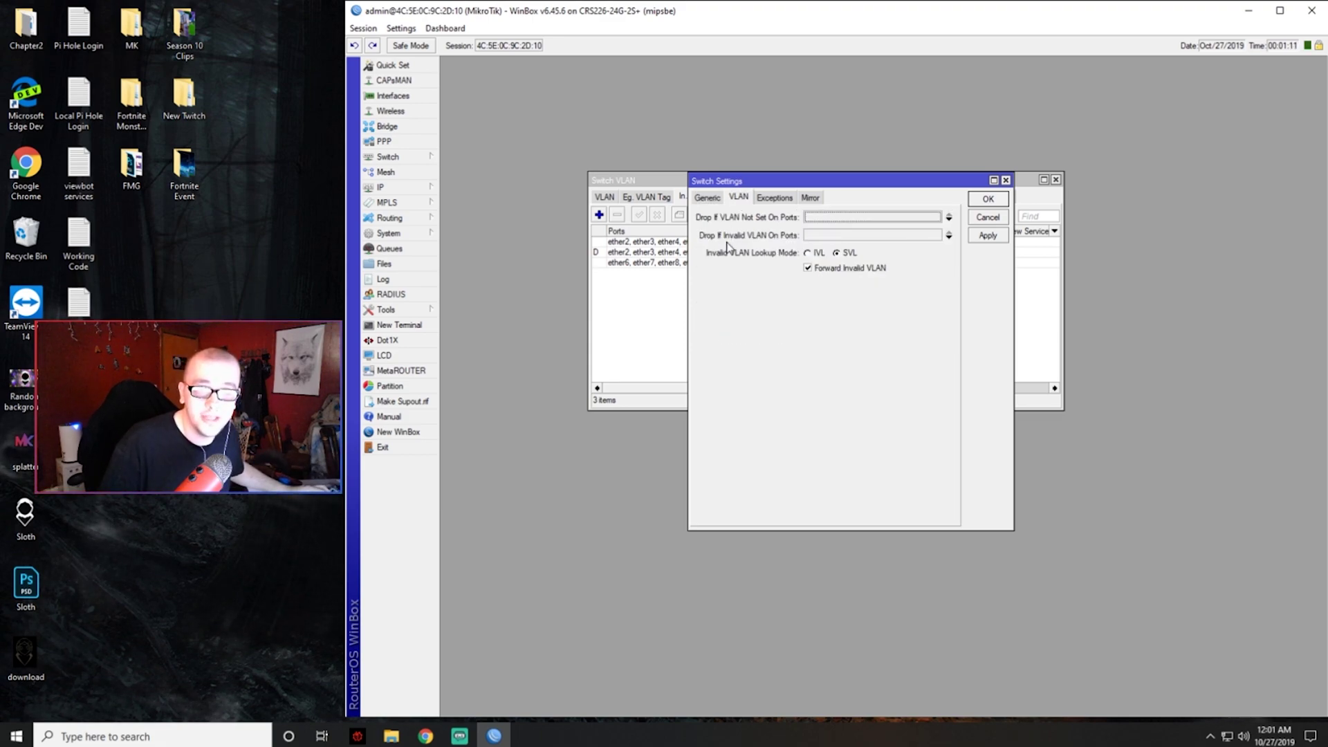
left_click(948, 237)
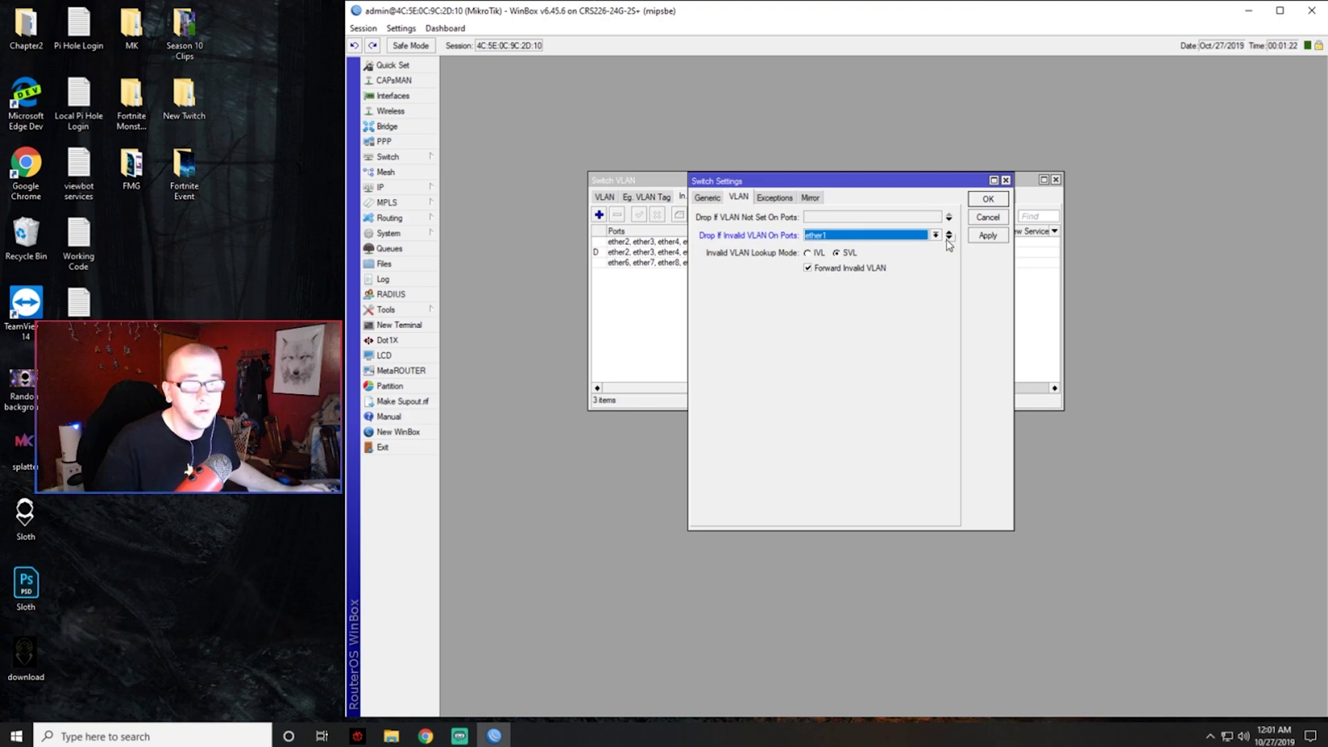
left_click(935, 235)
left_click(893, 245)
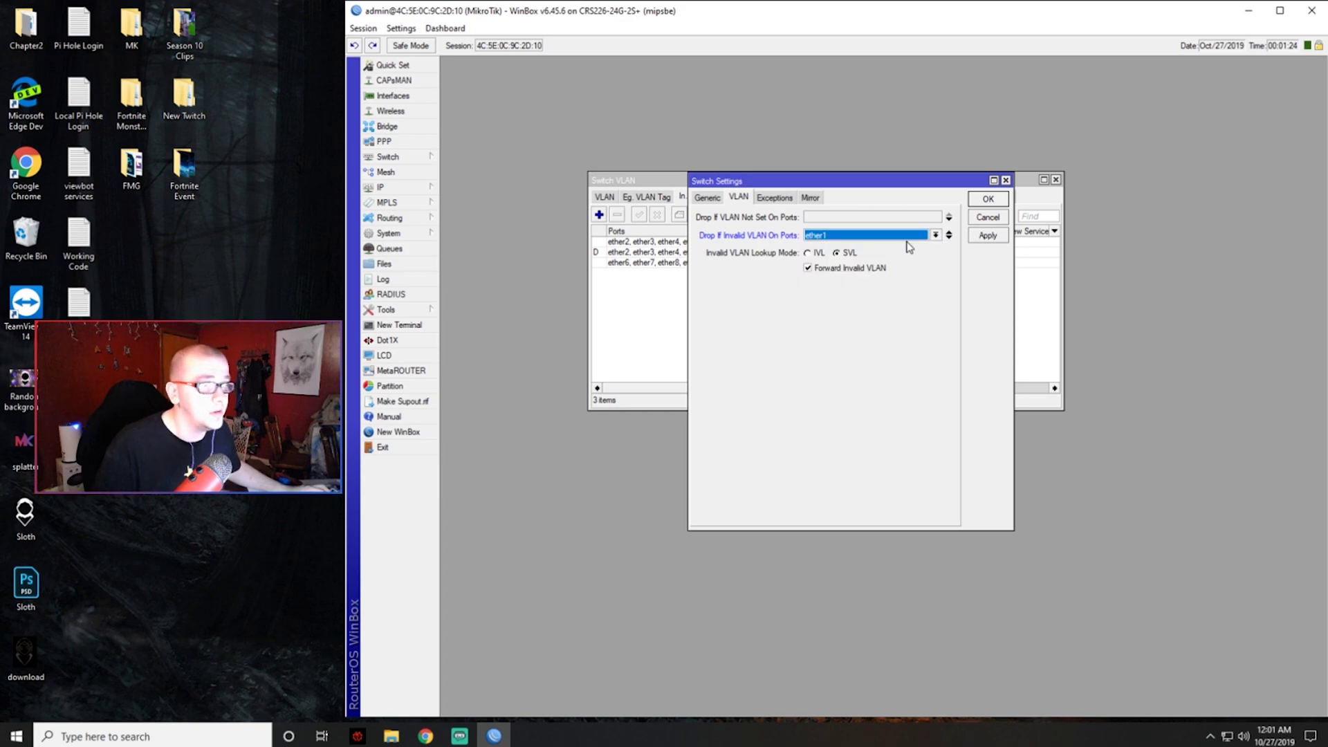
- Add ether2 and ether3 to the ports that drop invalid VLAN traffic
left_click(949, 237)
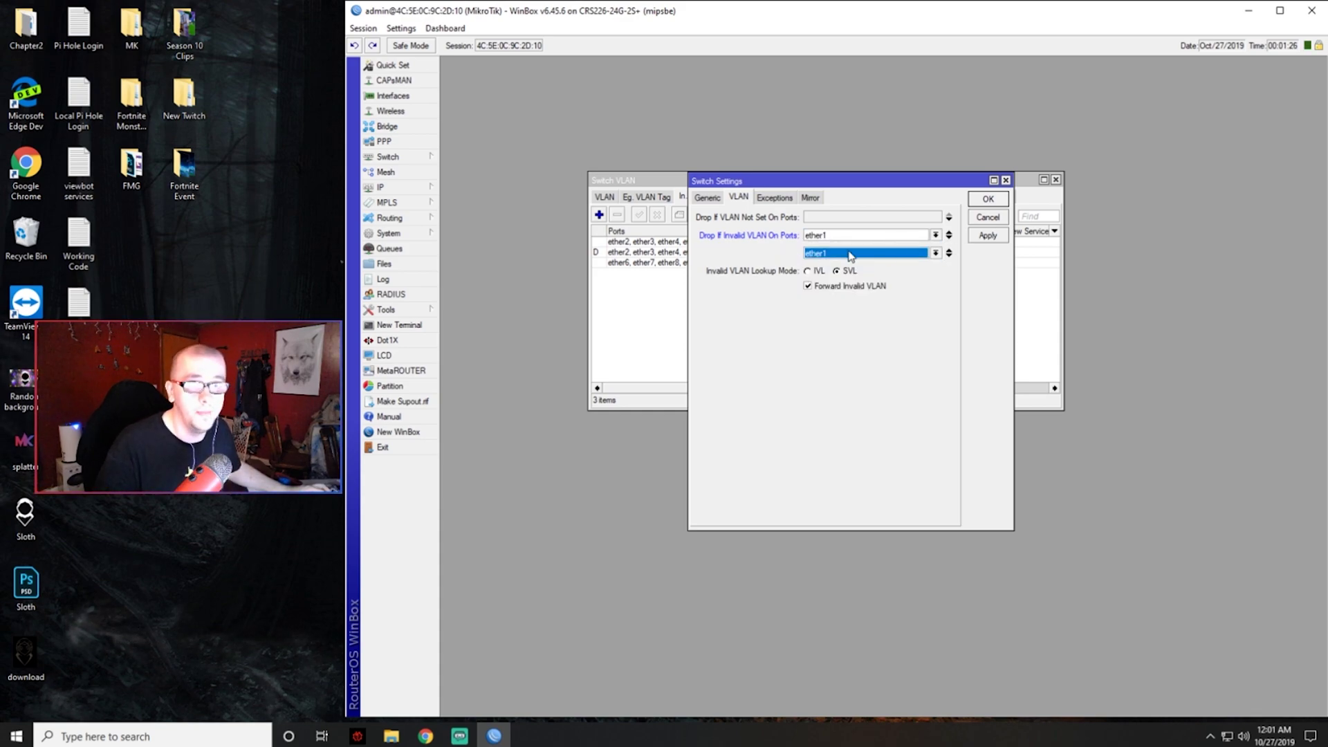
left_click(936, 253)
left_click(871, 268)
left_click(949, 254)
left_click(936, 270)
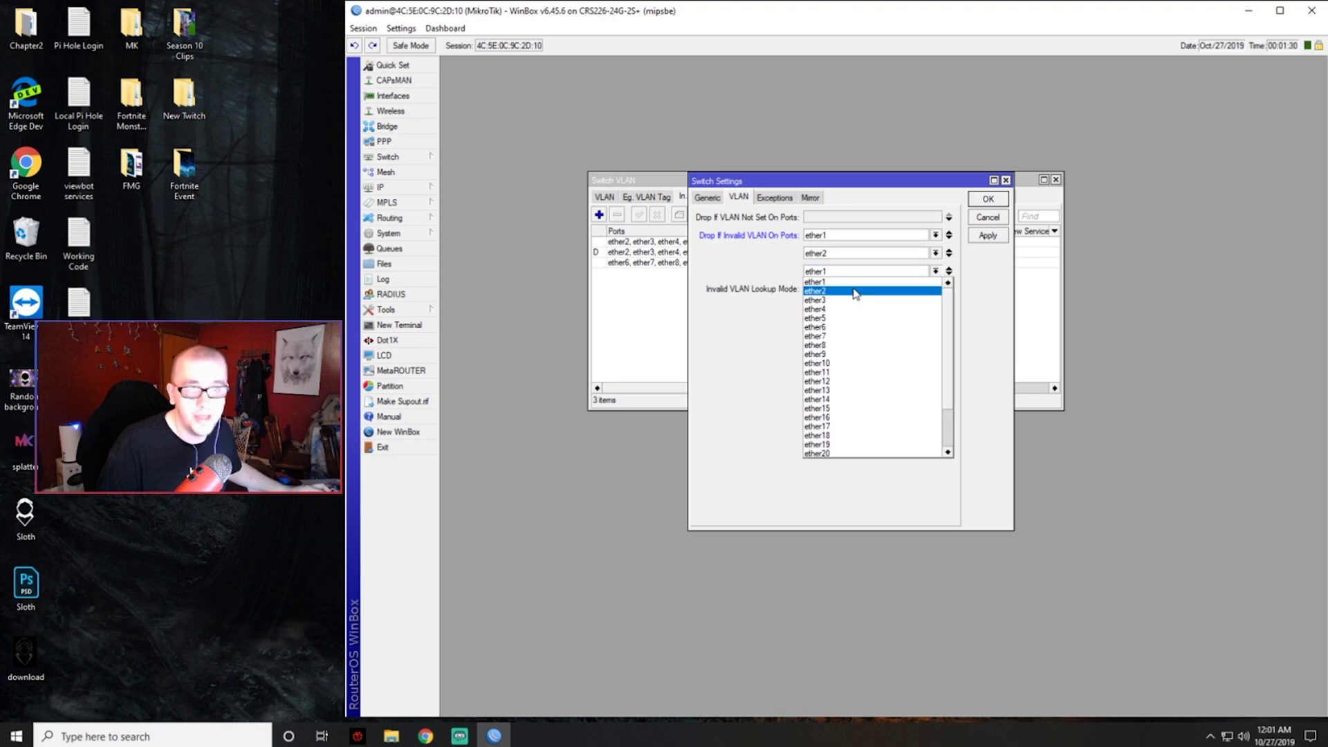
left_click(868, 291)
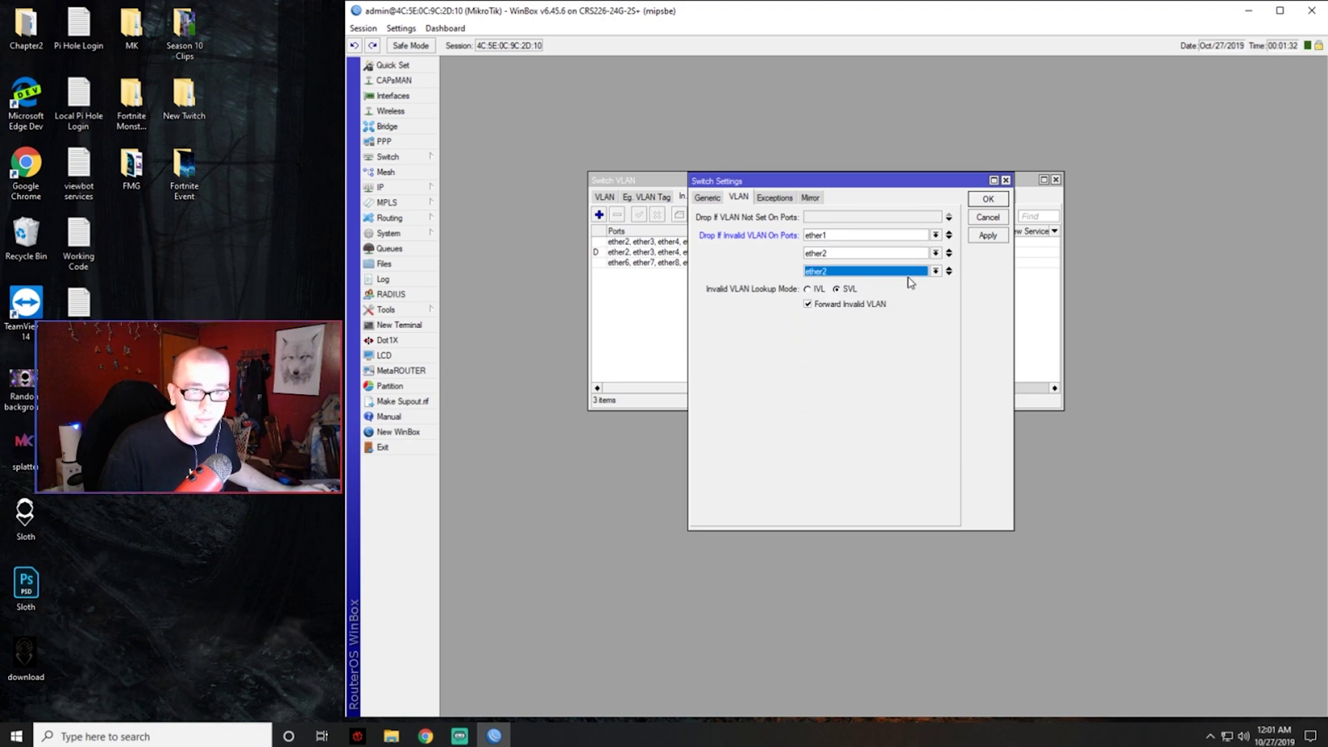
left_click(949, 272)
left_click(878, 271)
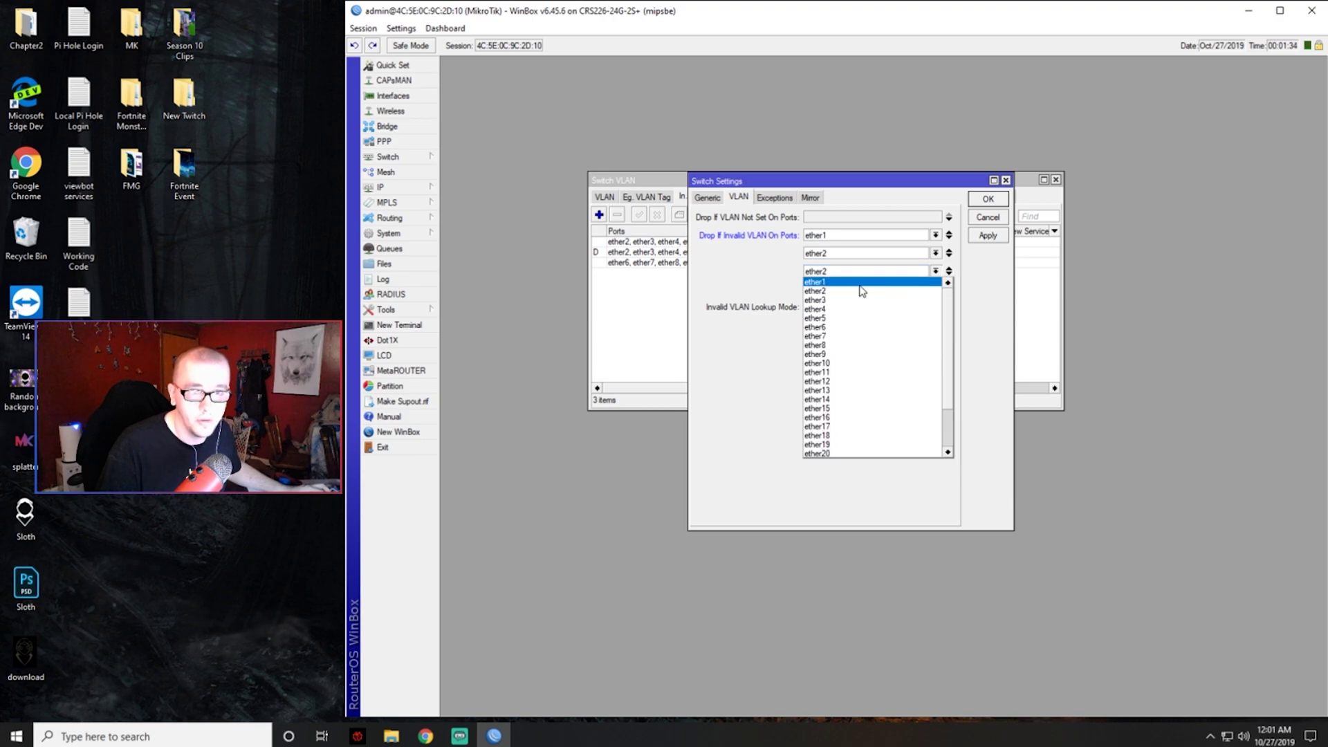
left_click(845, 301)
- Add ether4, ether5 and ether6 to the Drop If Invalid VLAN On Ports setting
left_click(841, 291)
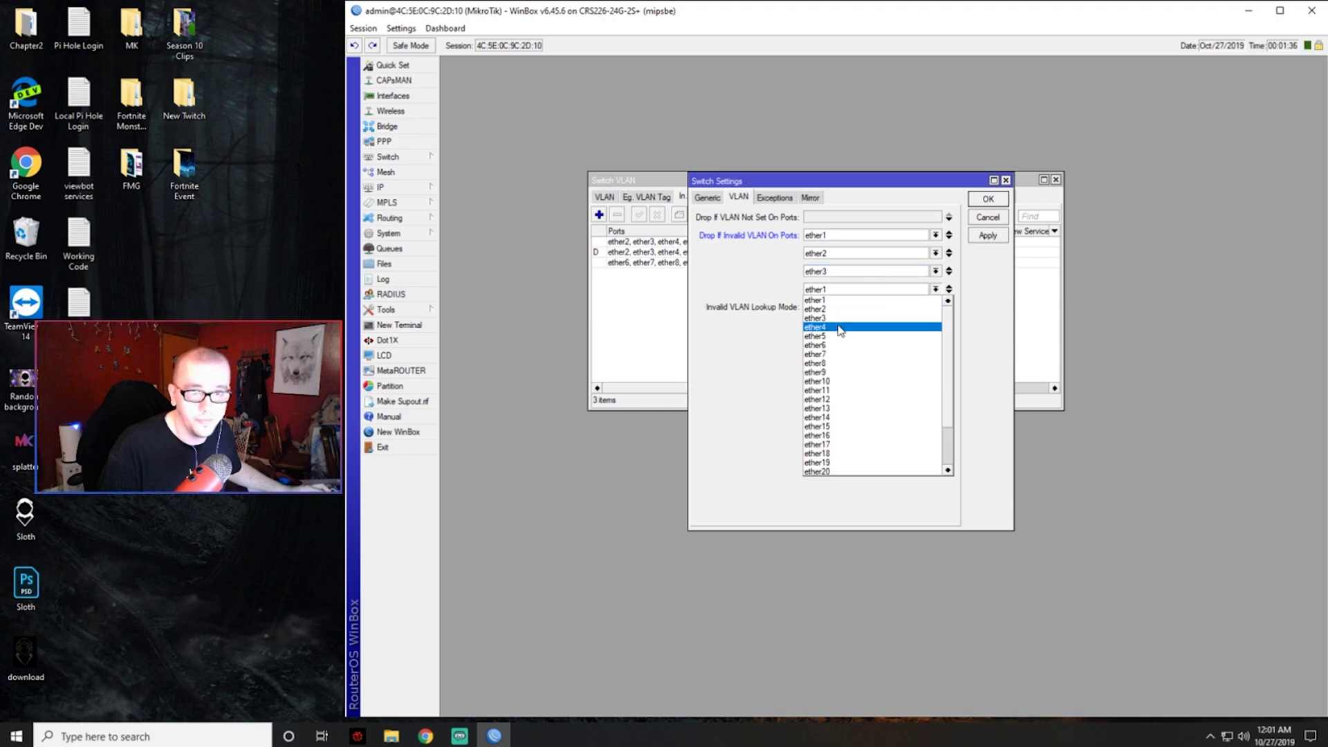
left_click(840, 330)
left_click(949, 289)
left_click(865, 307)
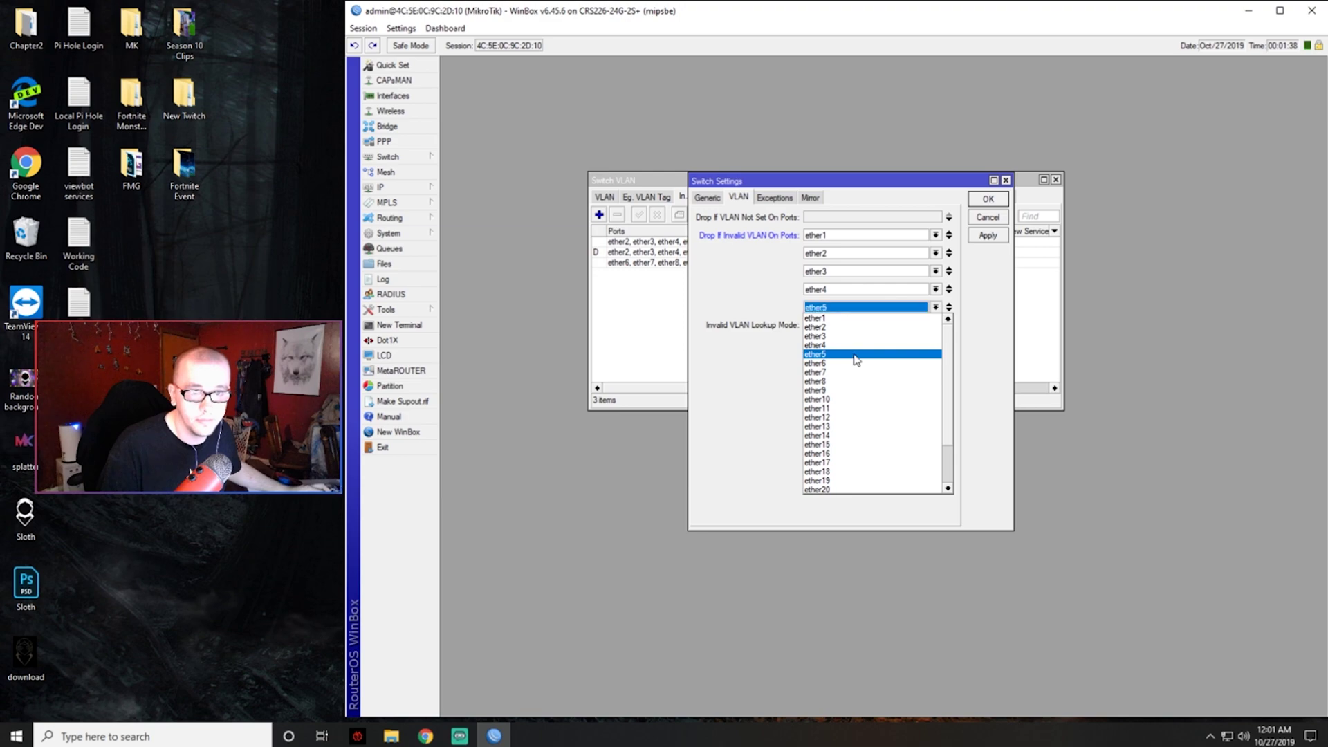
left_click(856, 354)
left_click(949, 307)
left_click(884, 325)
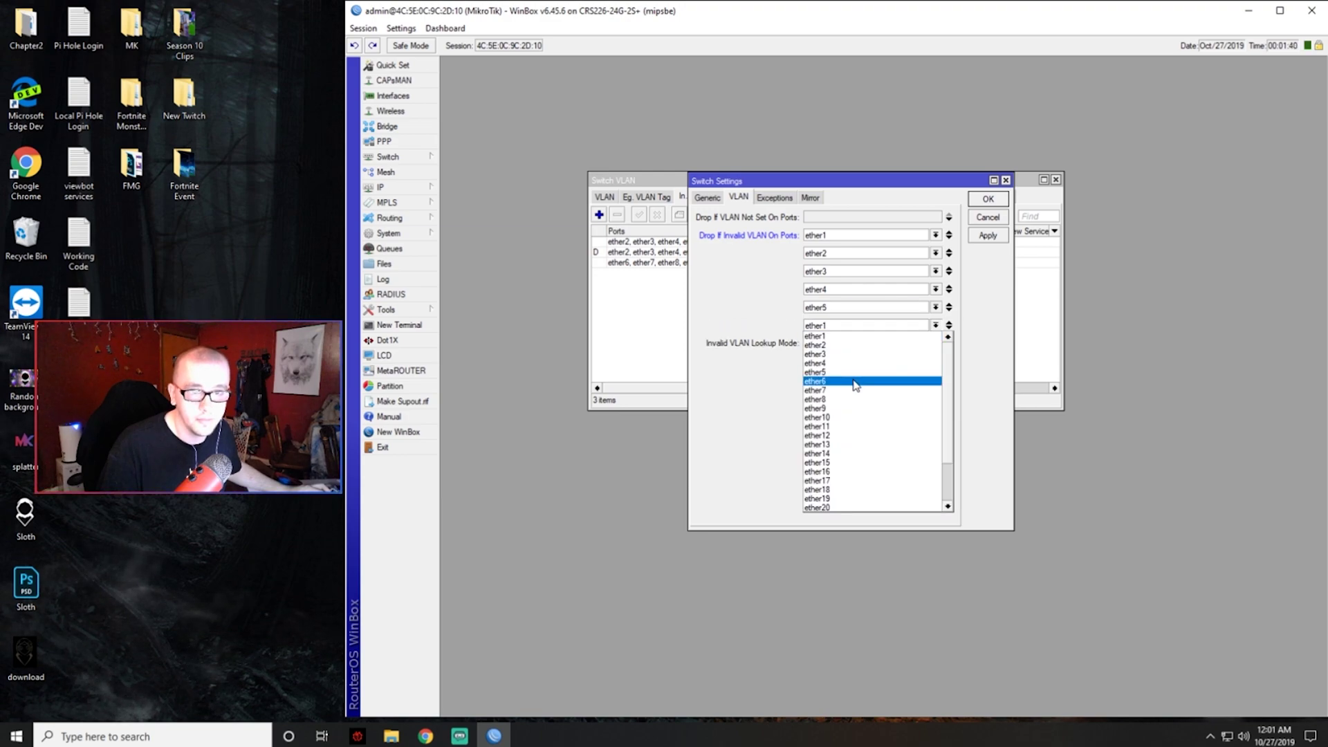
left_click(858, 381)
- Extend the Drop If Invalid VLAN On Ports setting with ether7 and ether8
left_click(949, 325)
left_click(878, 344)
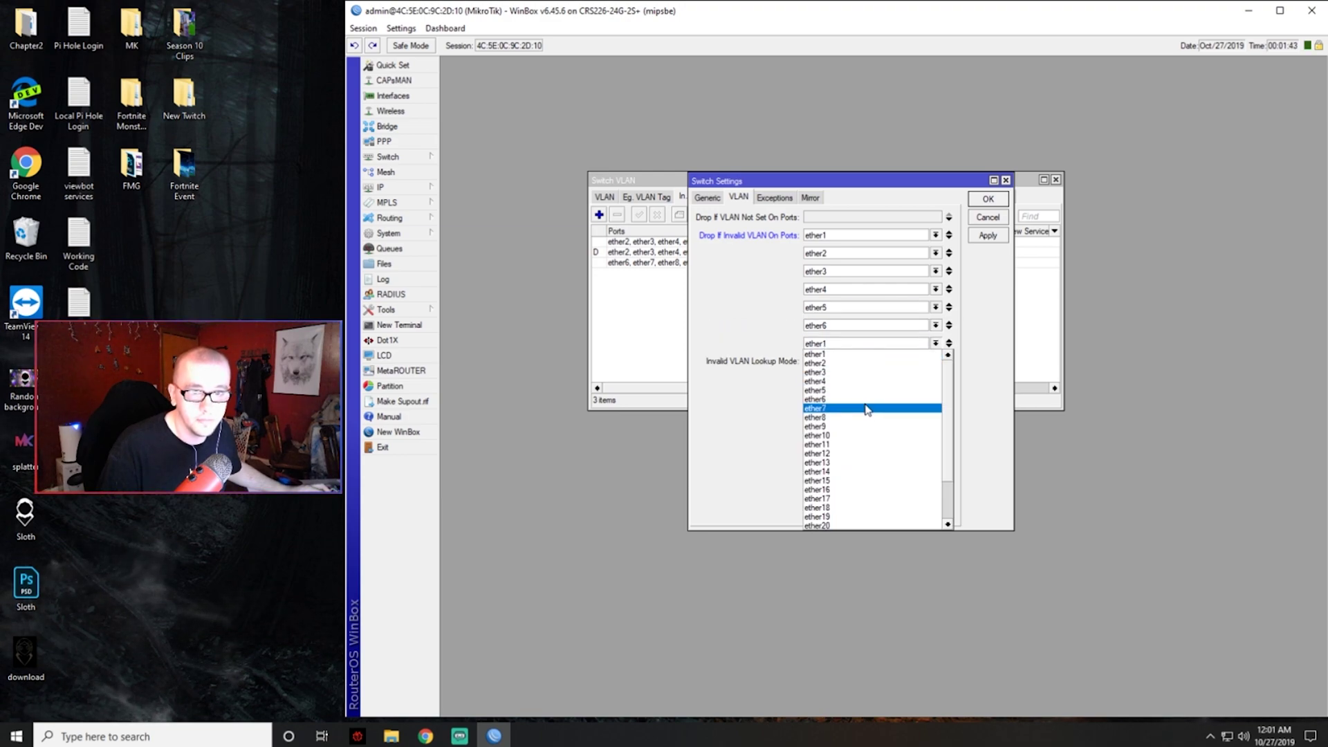
left_click(866, 408)
left_click(949, 343)
left_click(870, 362)
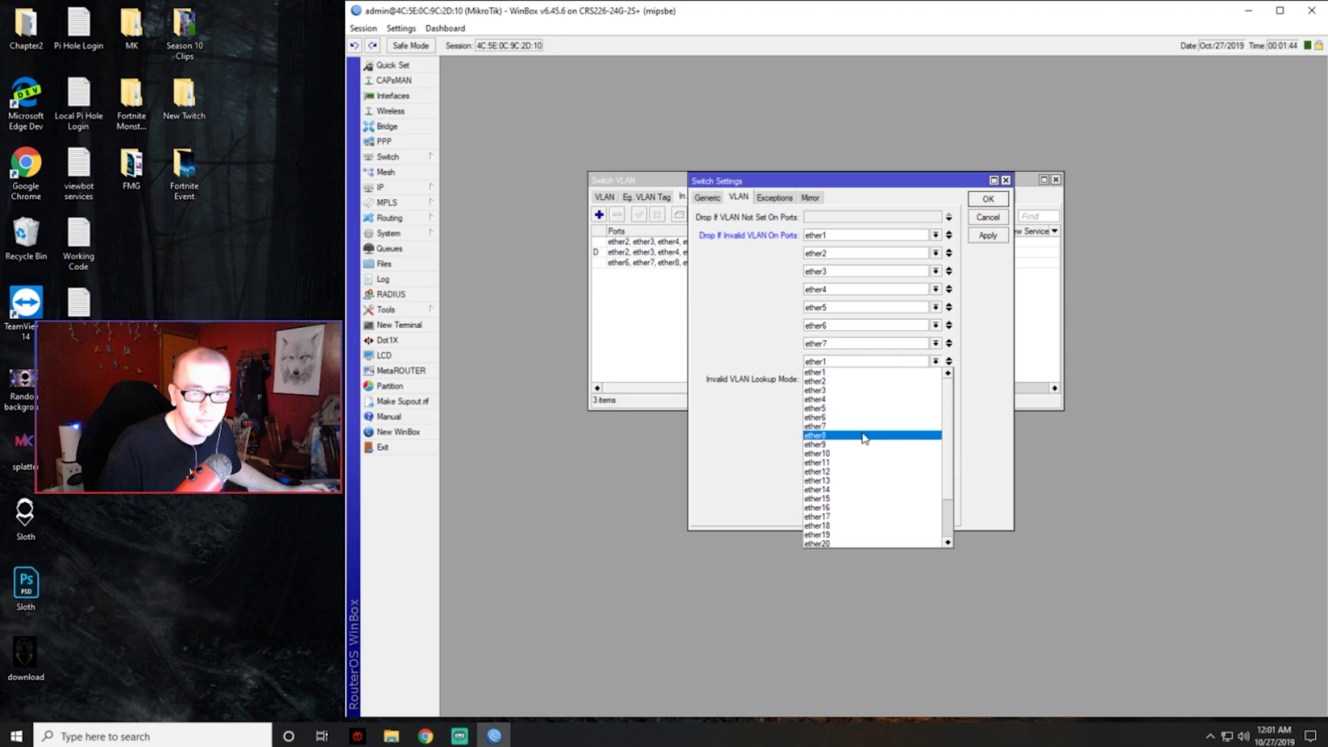
left_click(863, 435)
- Add ether9 and ether10 to the invalid VLAN drop ports and save the switch settings
left_click(950, 362)
left_click(863, 379)
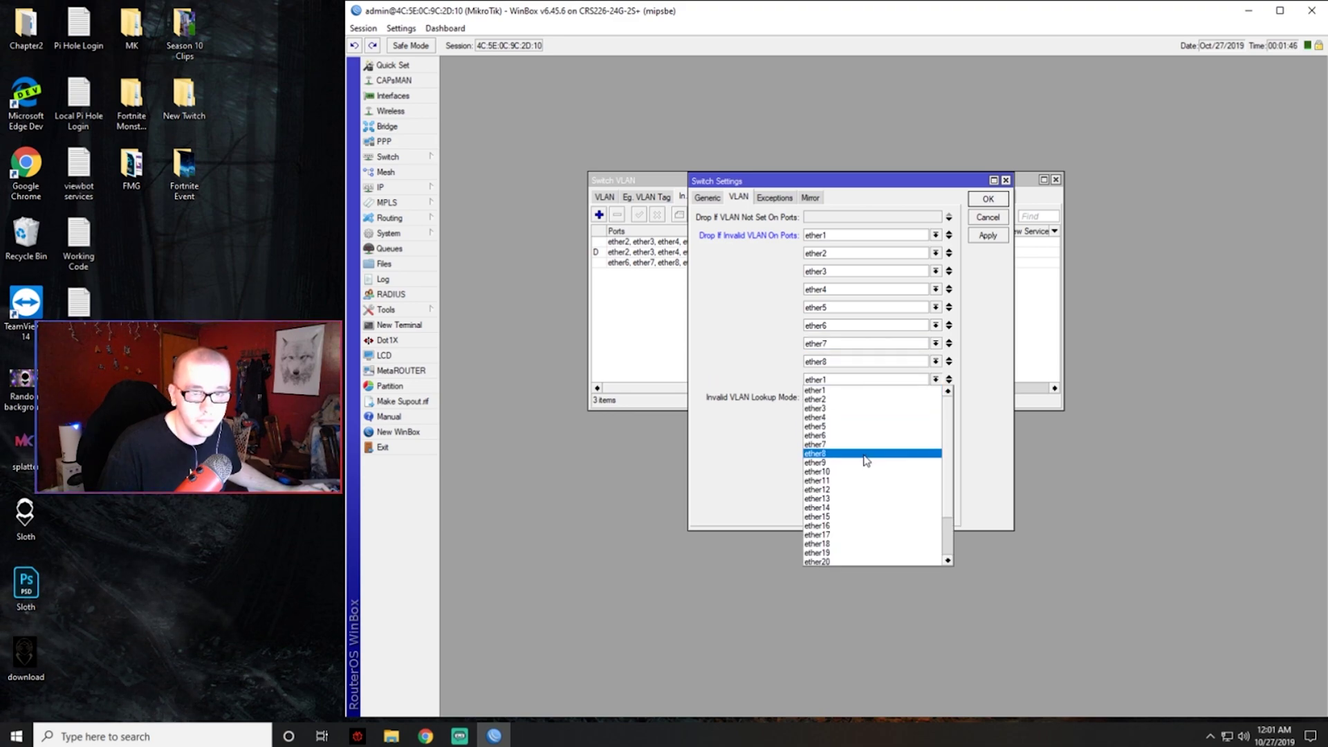
left_click(861, 463)
left_click(949, 379)
left_click(869, 398)
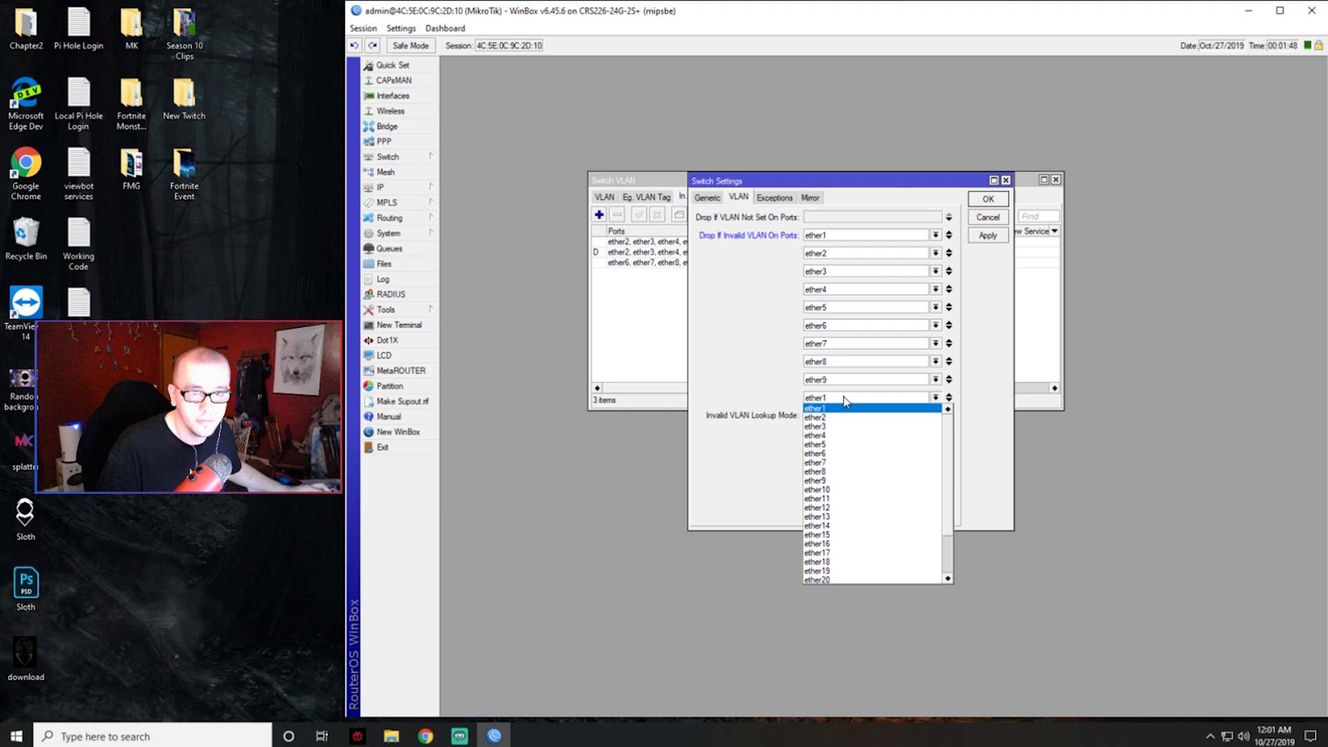
left_click(858, 490)
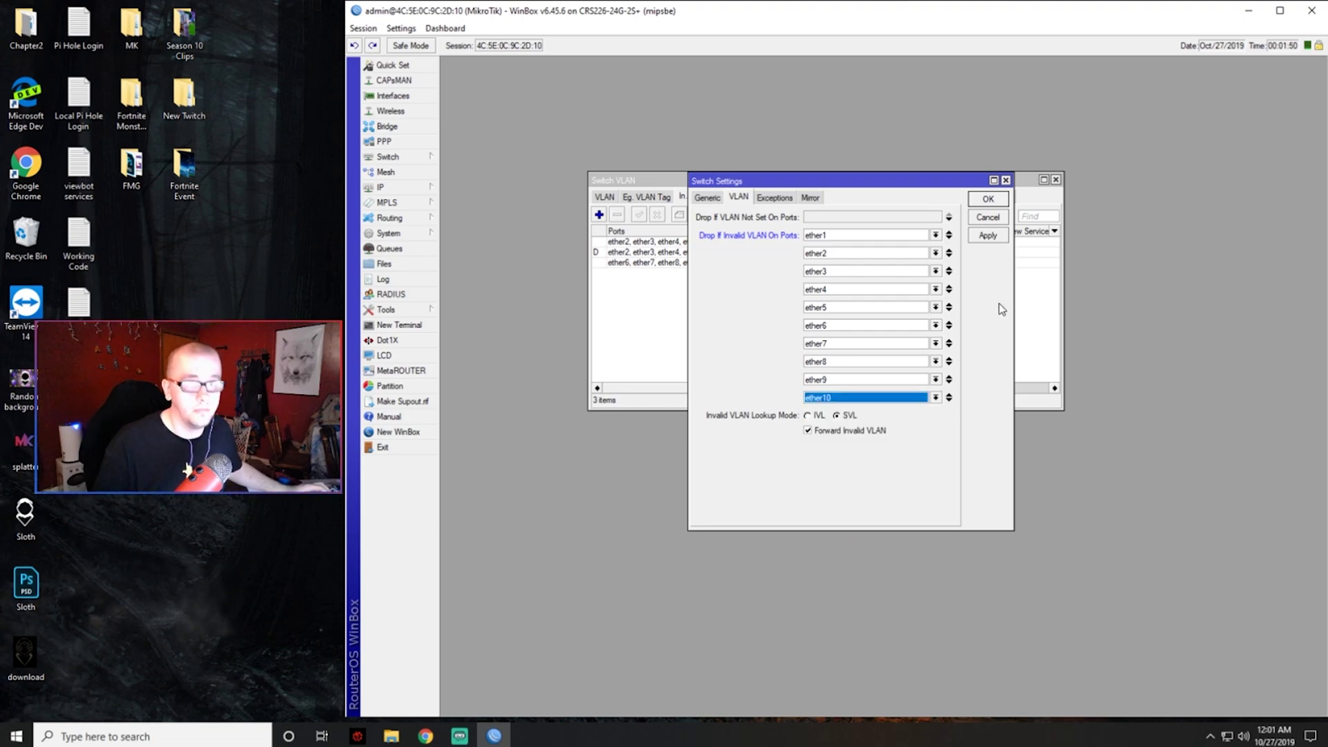
left_click(988, 236)
left_click(989, 198)
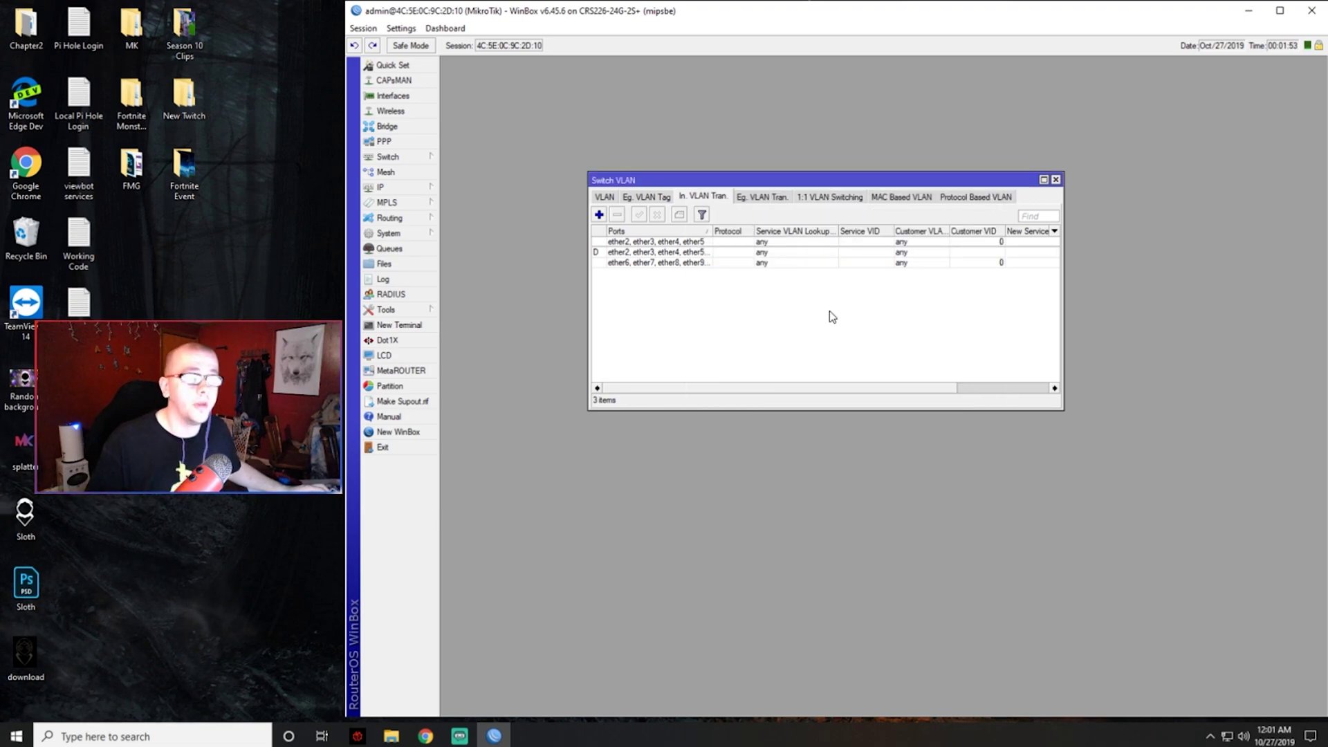
- Open Command Prompt and run ipconfig to check the Ethernet adapter's IPv4 address
left_click(11, 739)
type("cmd")
key("Return")
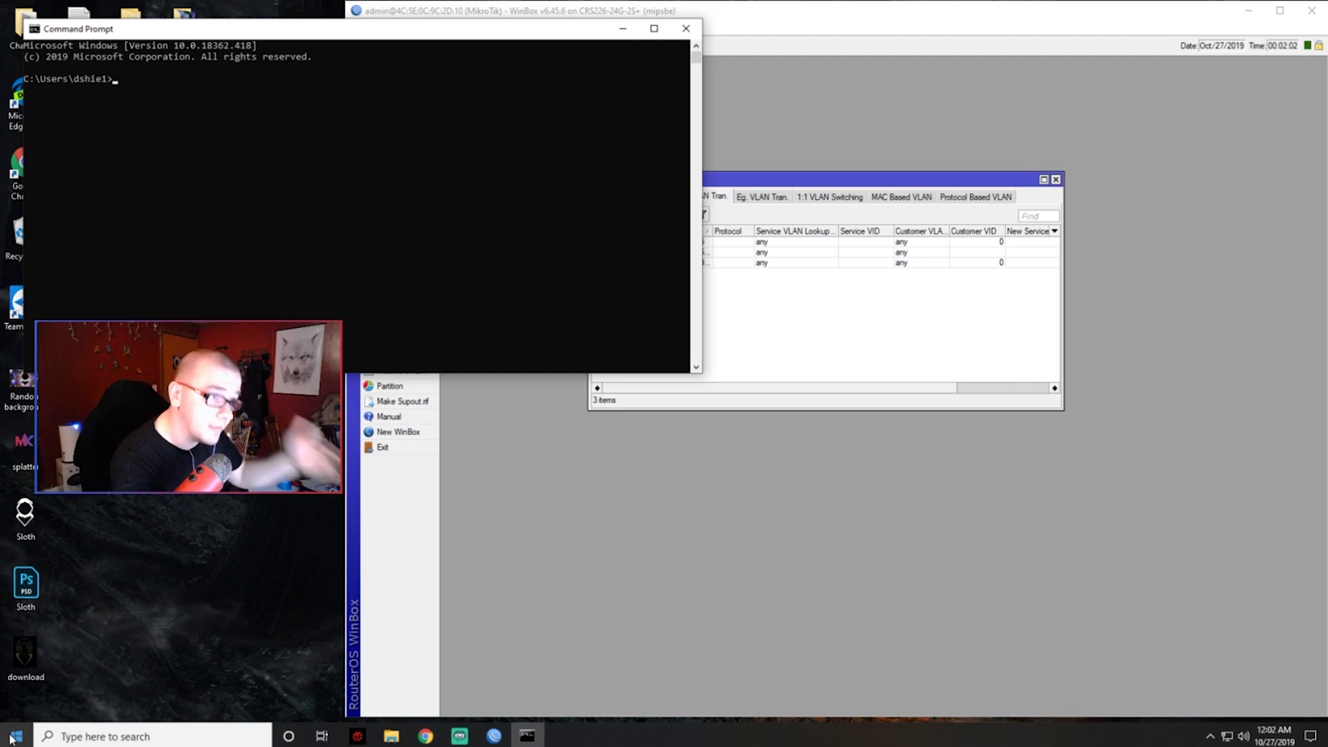
type("pin")
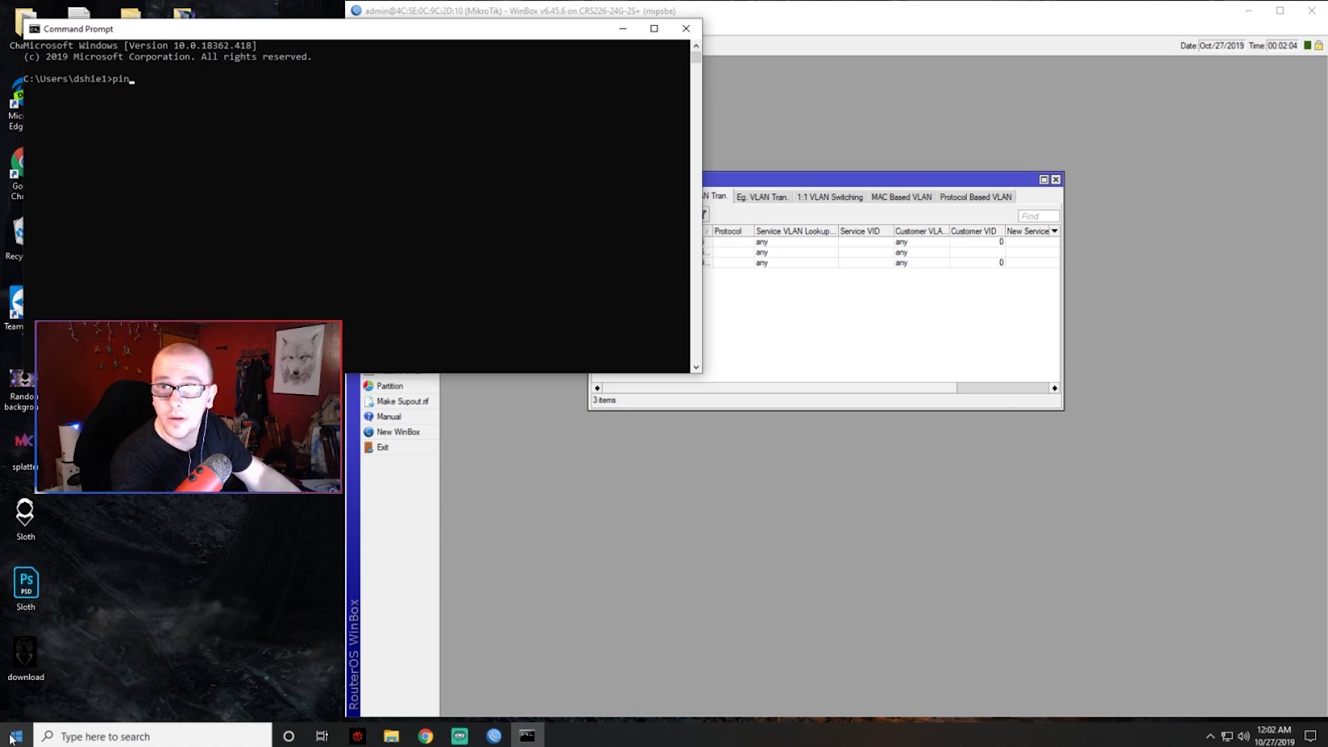
type("gnf")
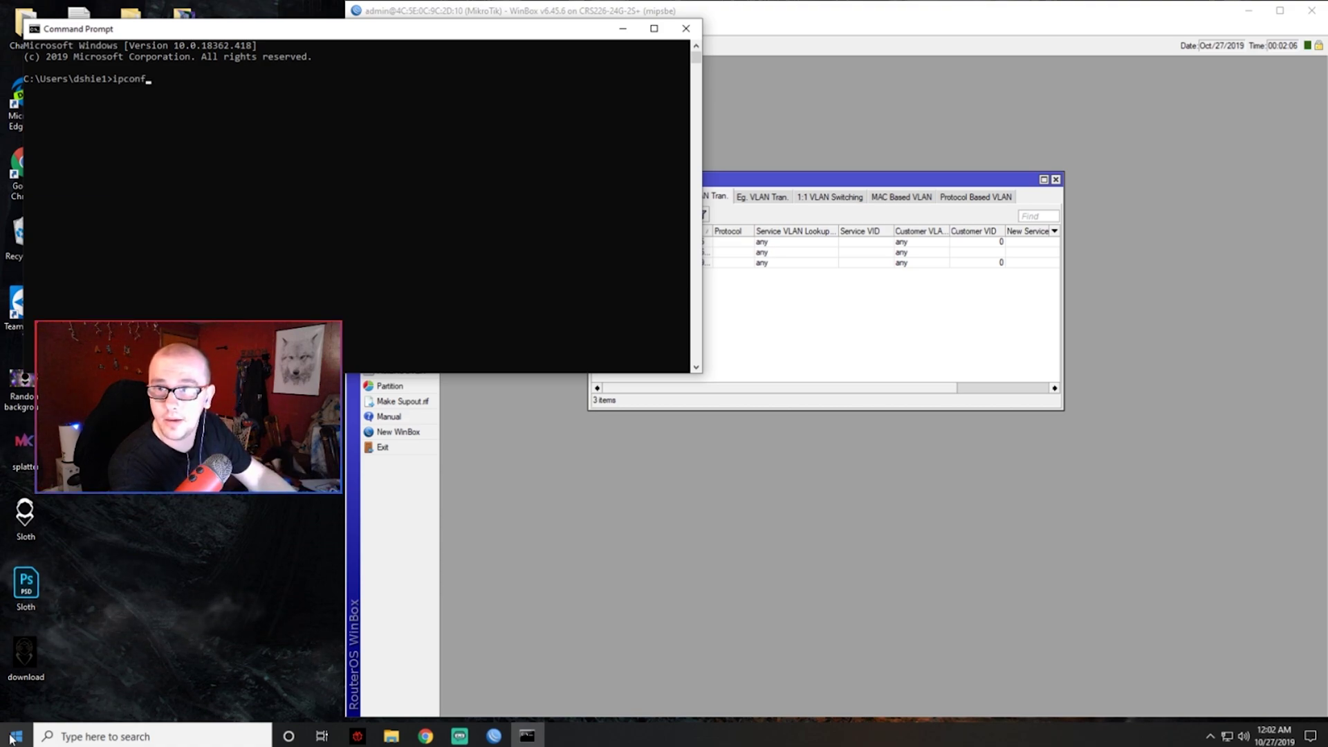
type("ig")
key("Return")
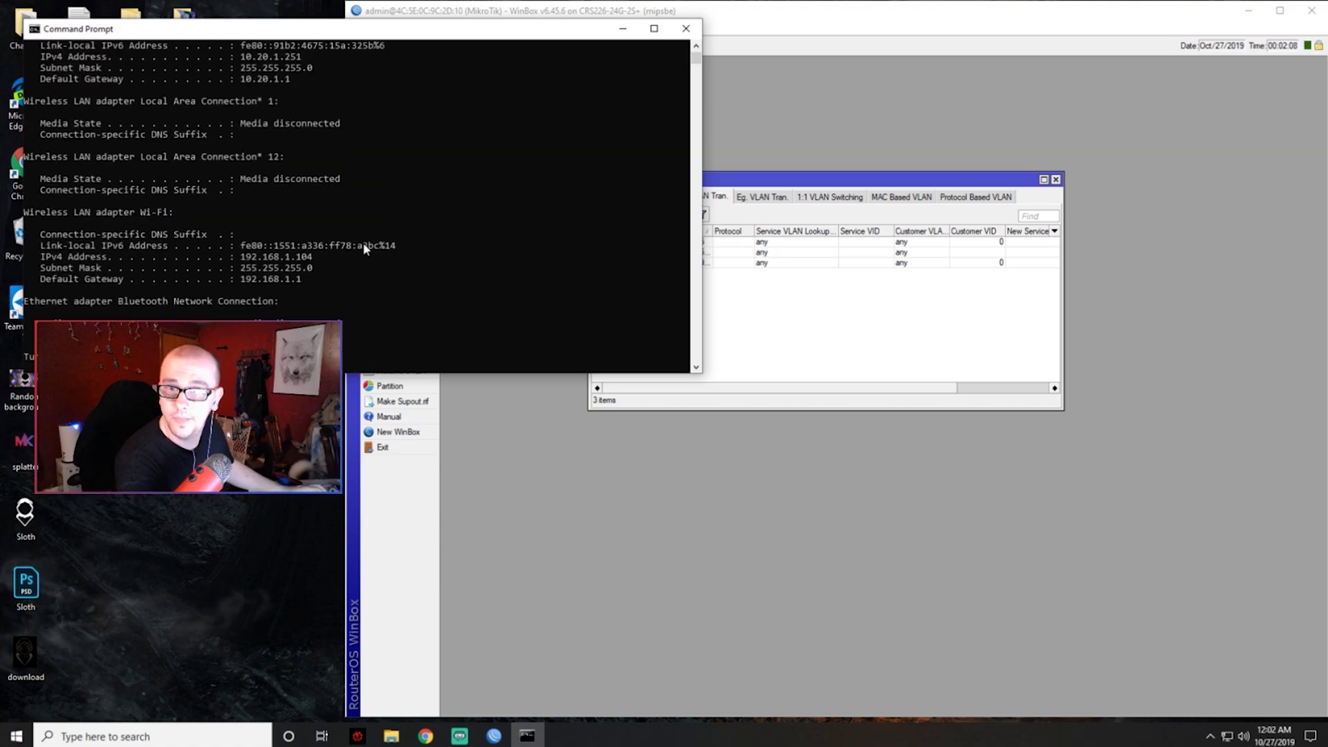
scroll(317, 168, "up", 1)
left_click_drag(242, 91, 303, 93)
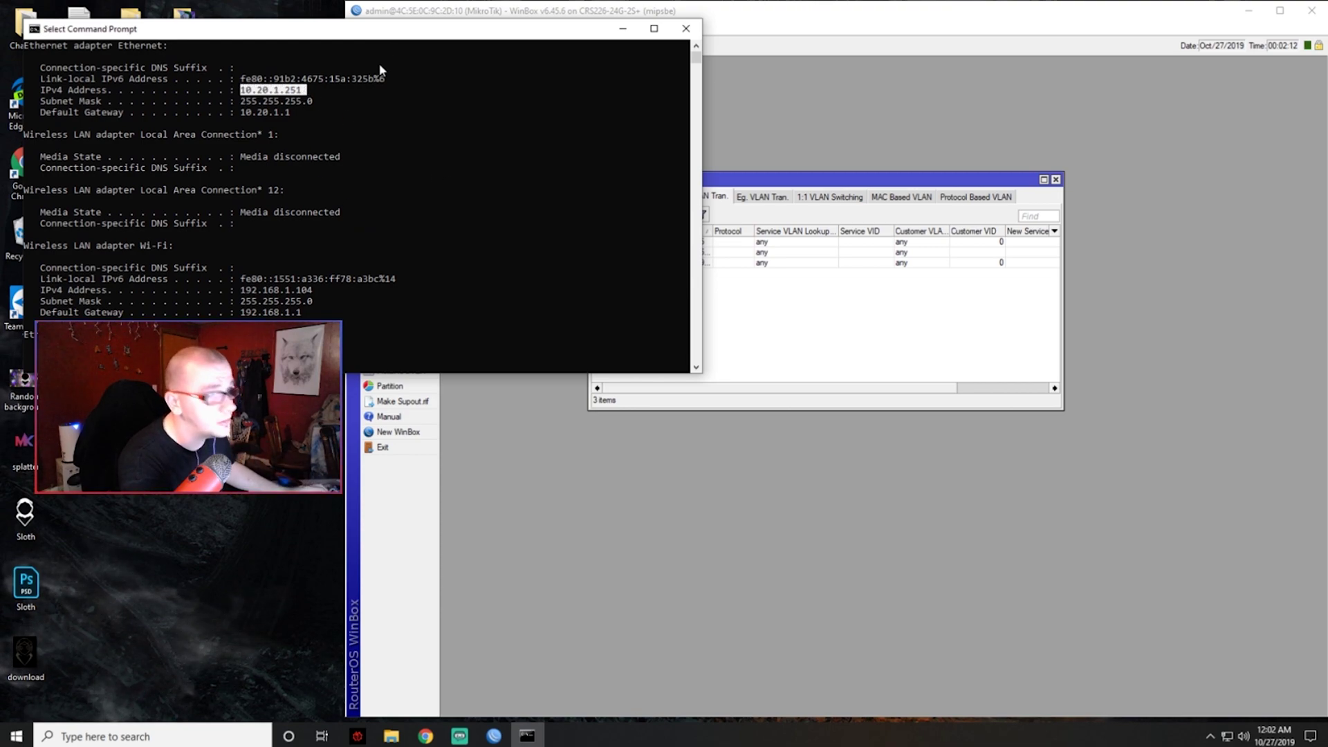
- Check the wired network connection status, rerun ipconfig in Command Prompt and inspect the Ethernet adapter's IPv4 address
left_click_drag(382, 37, 761, 69)
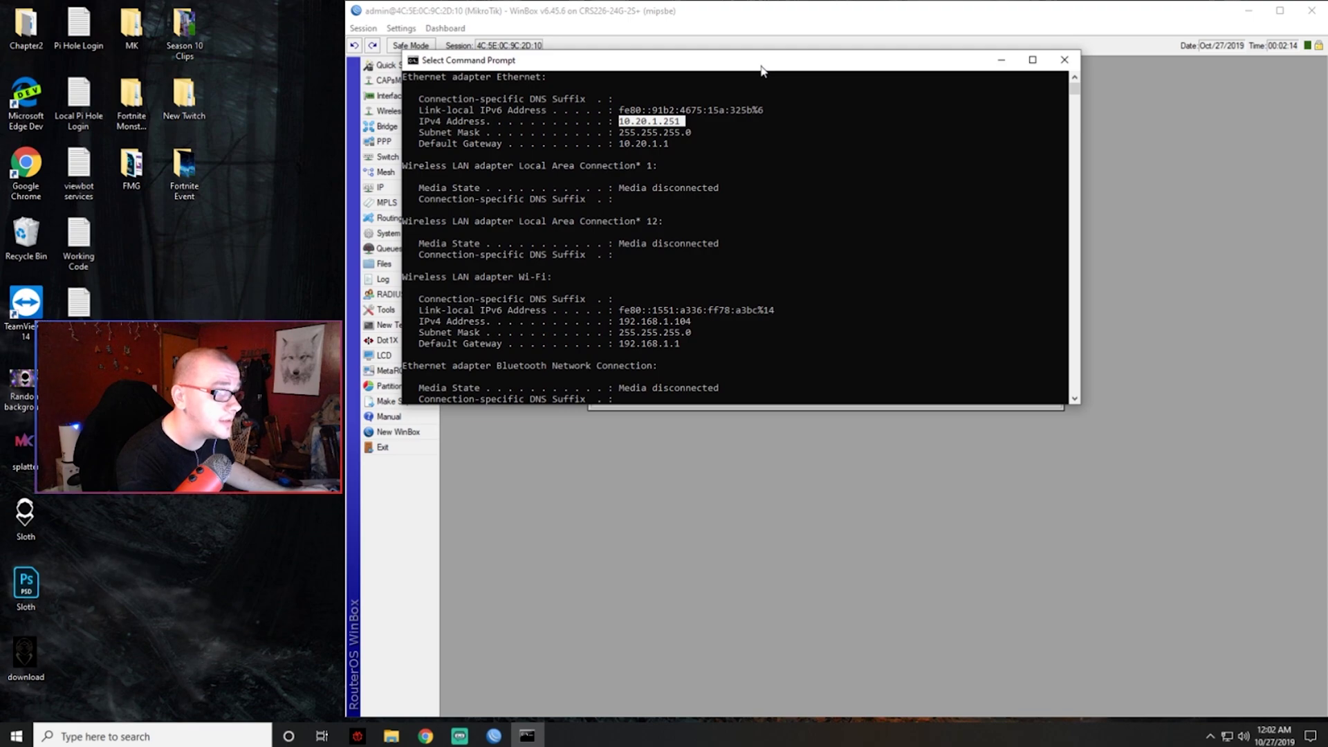
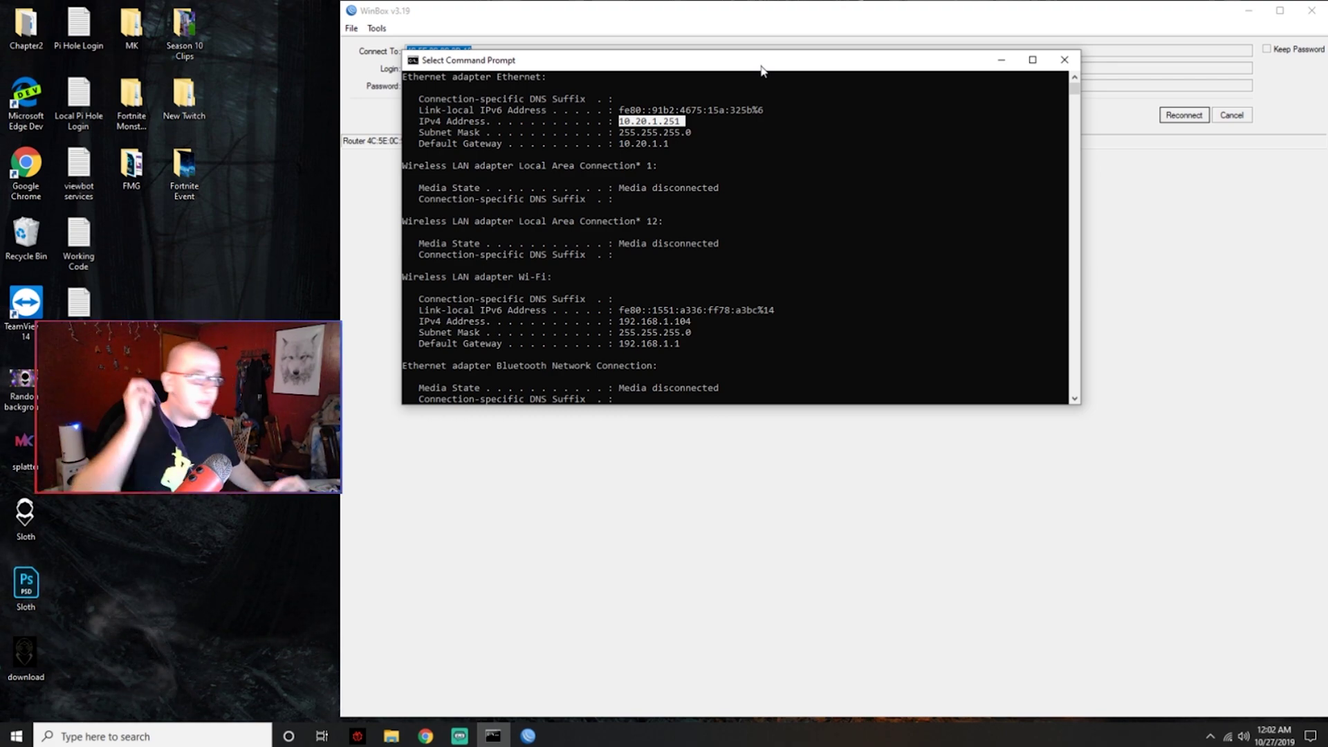
left_click(1228, 736)
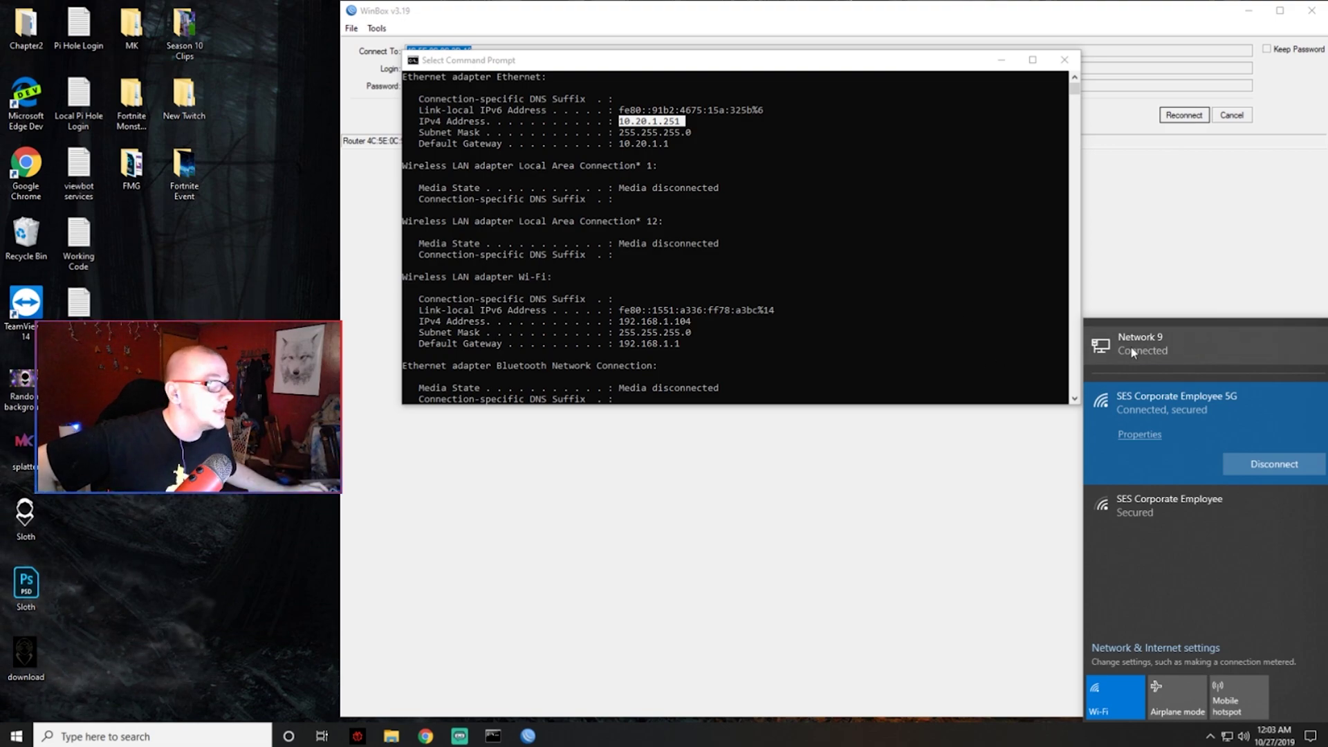
left_click(678, 276)
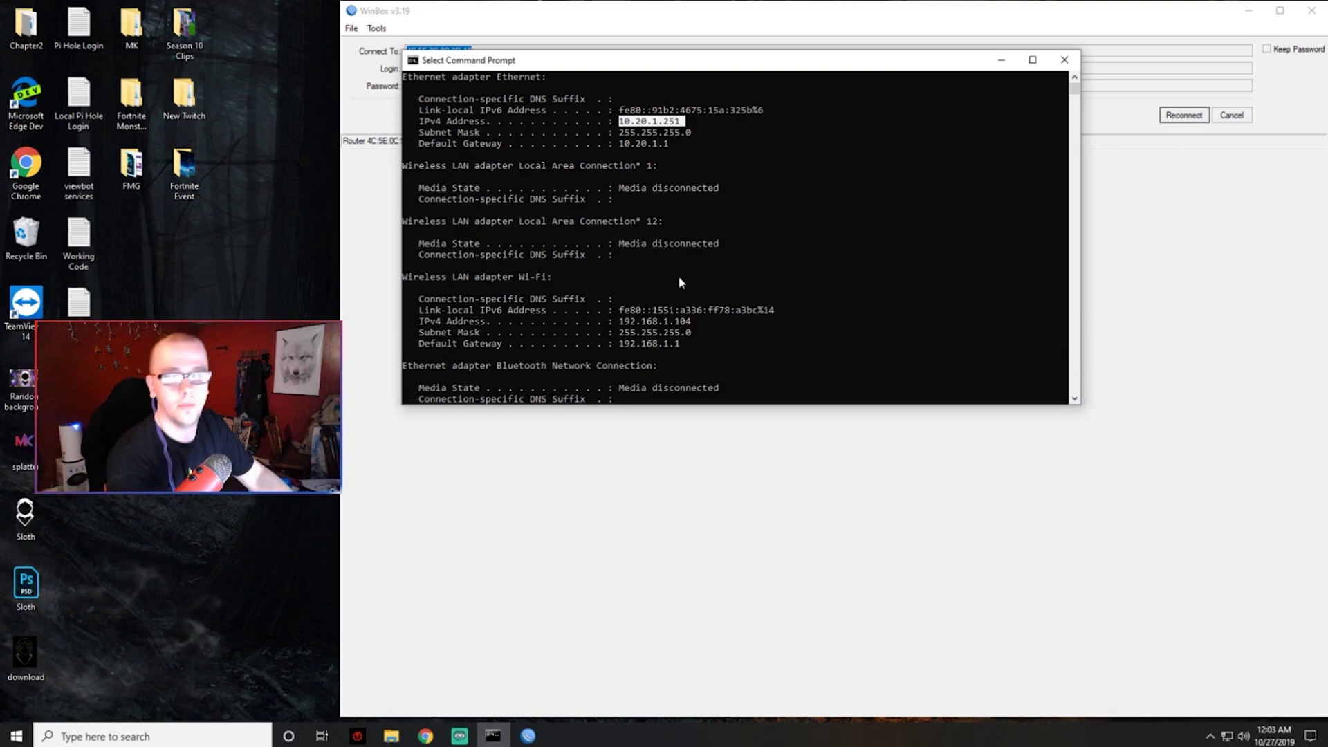
type("ipconfig")
key("Return")
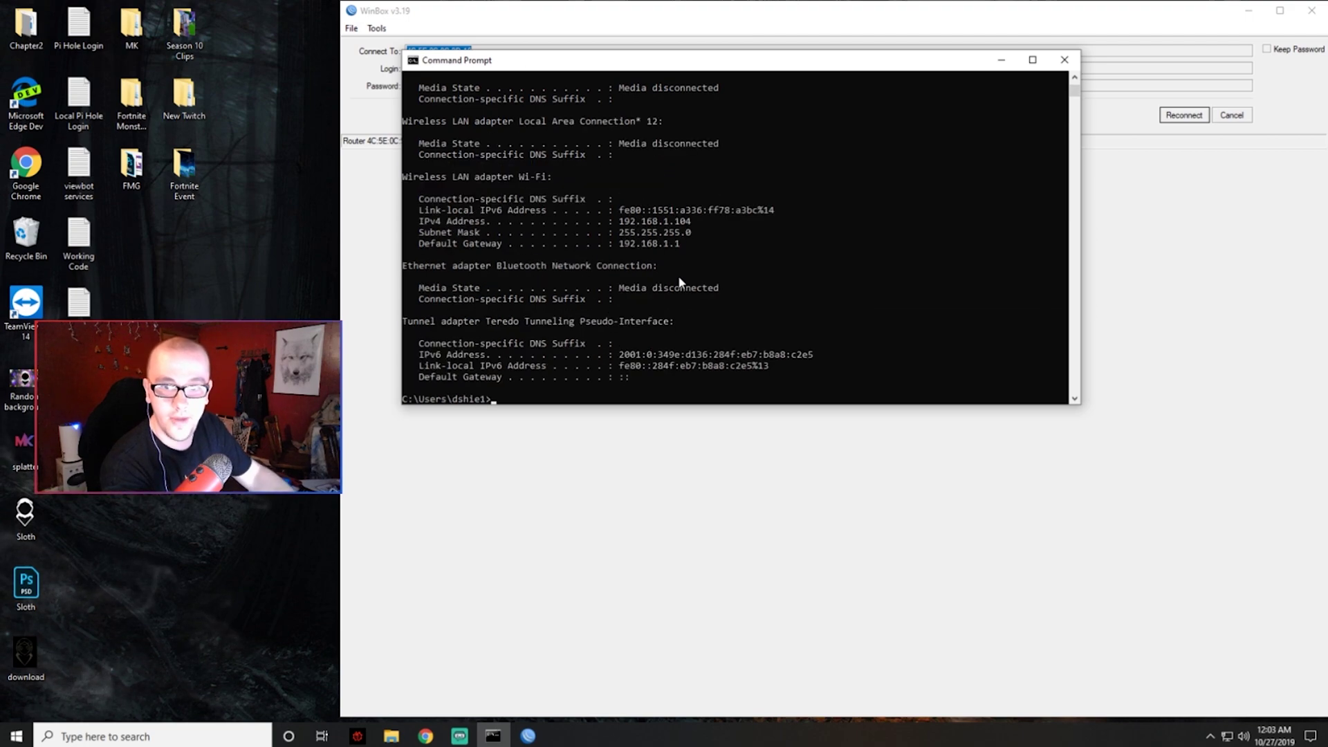
scroll(707, 292, "up", 1)
scroll(708, 298, "up", 2)
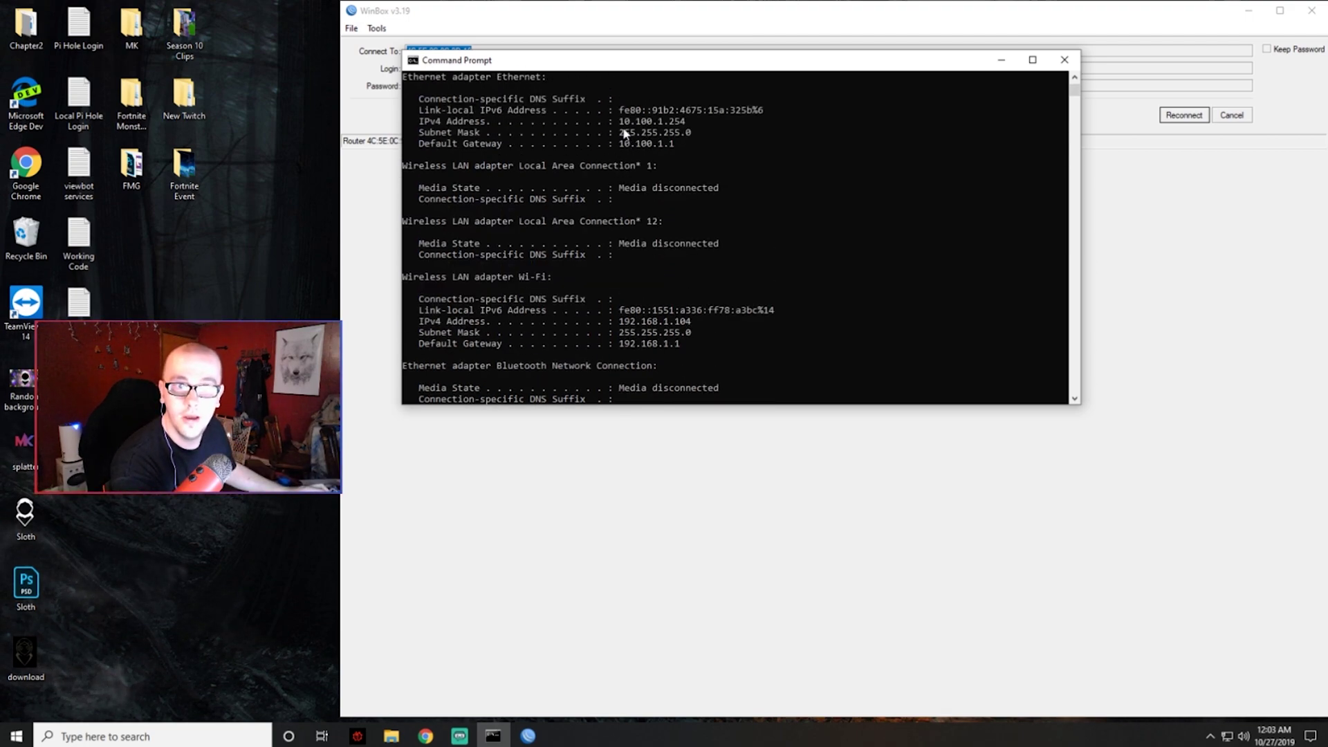
left_click_drag(620, 122, 687, 127)
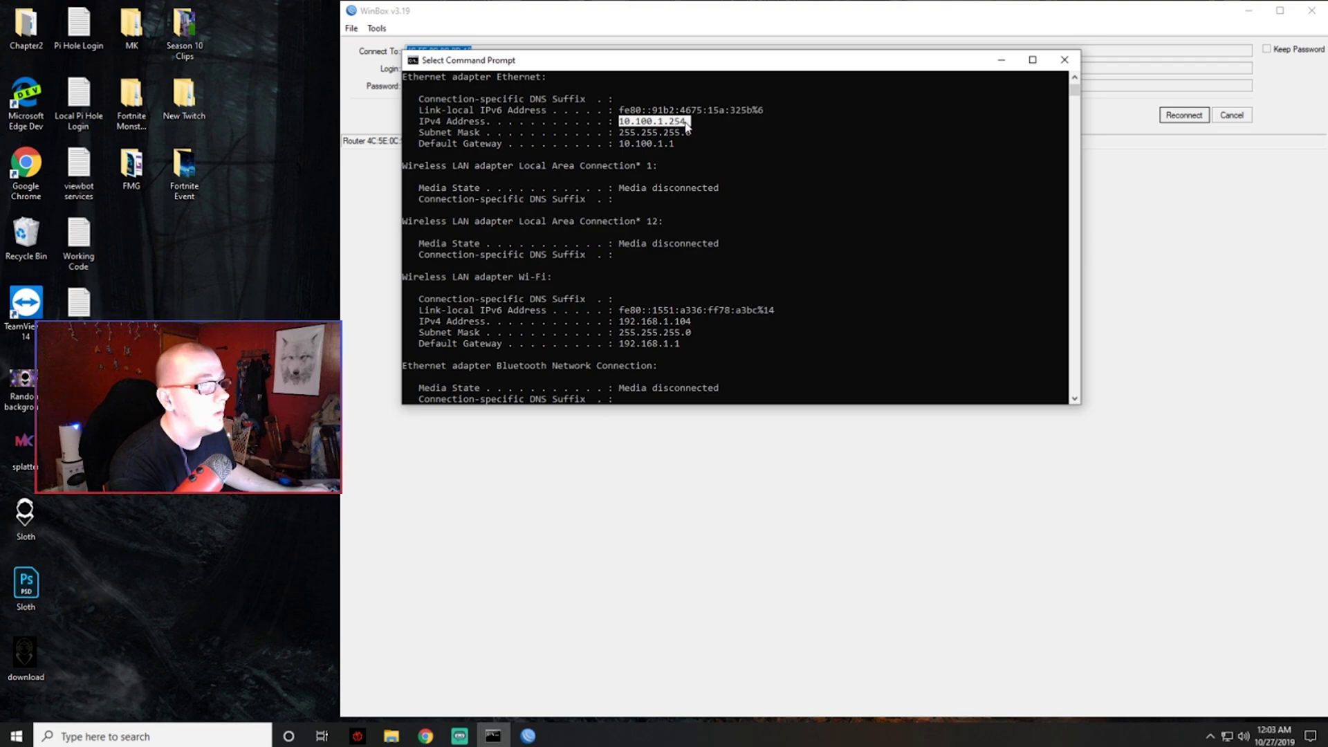
left_click(717, 149)
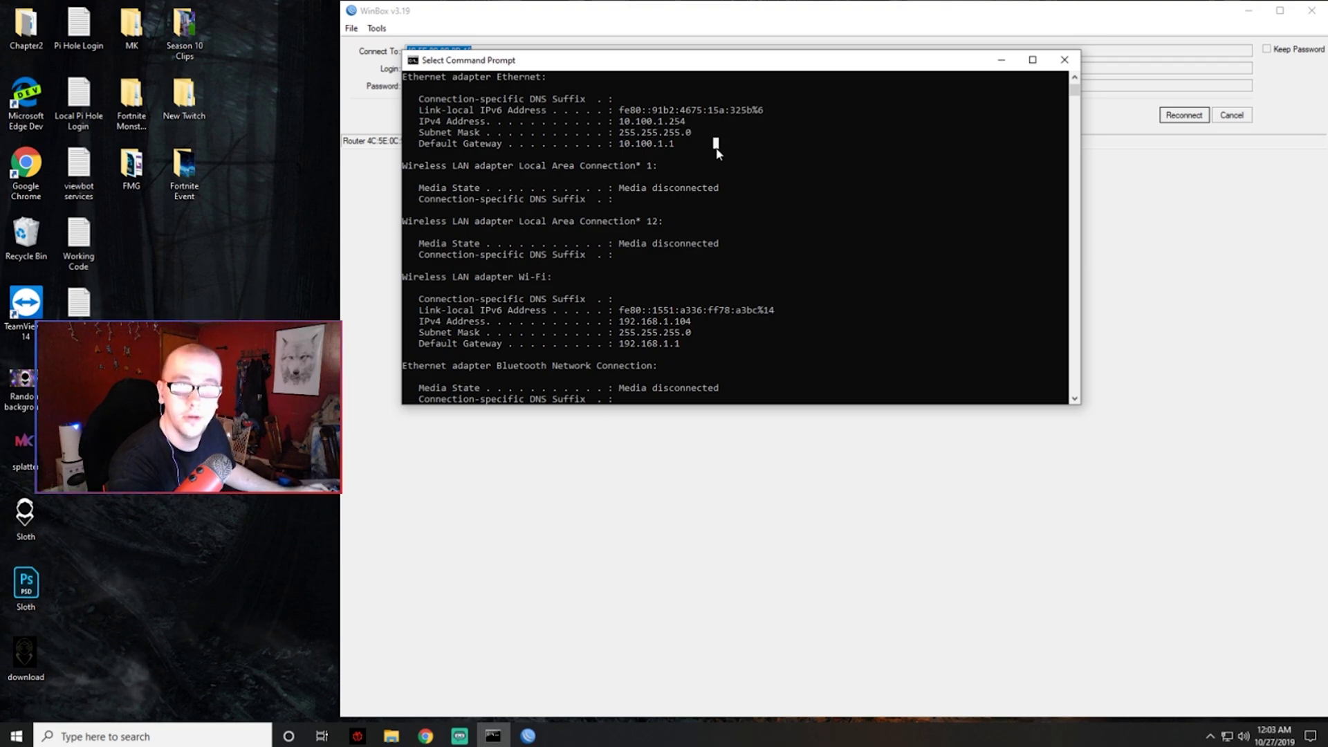
- Switch to Chrome, run an internet speed test at fast.com and close the page
right_click(425, 737)
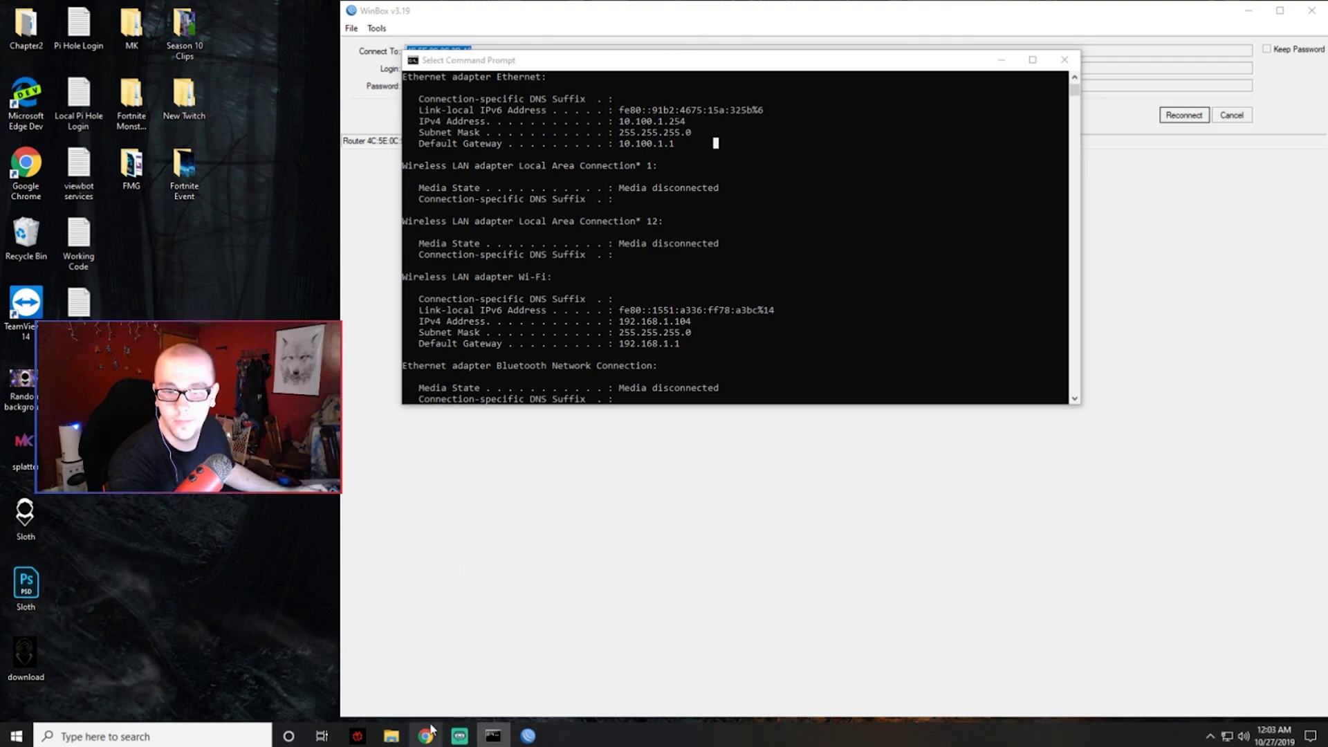
left_click(395, 663)
type("fast.com")
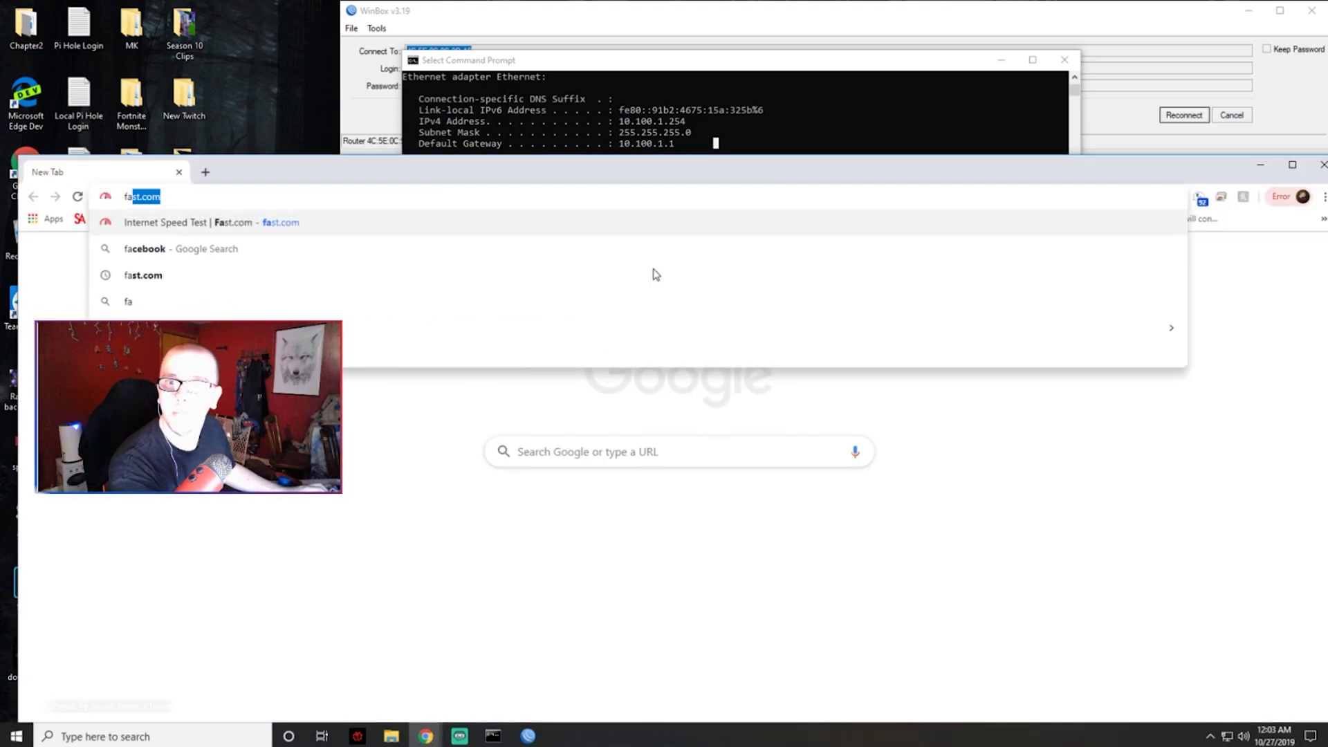
key("Return")
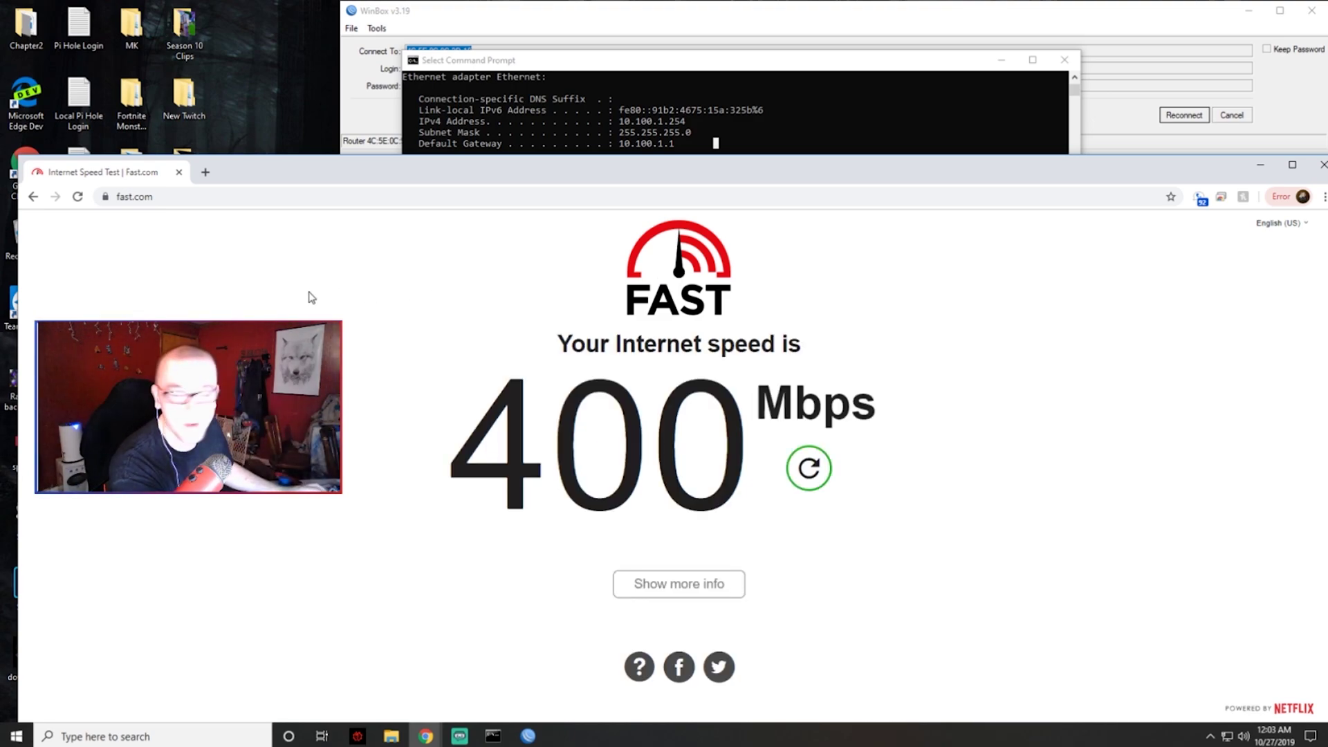
left_click(178, 173)
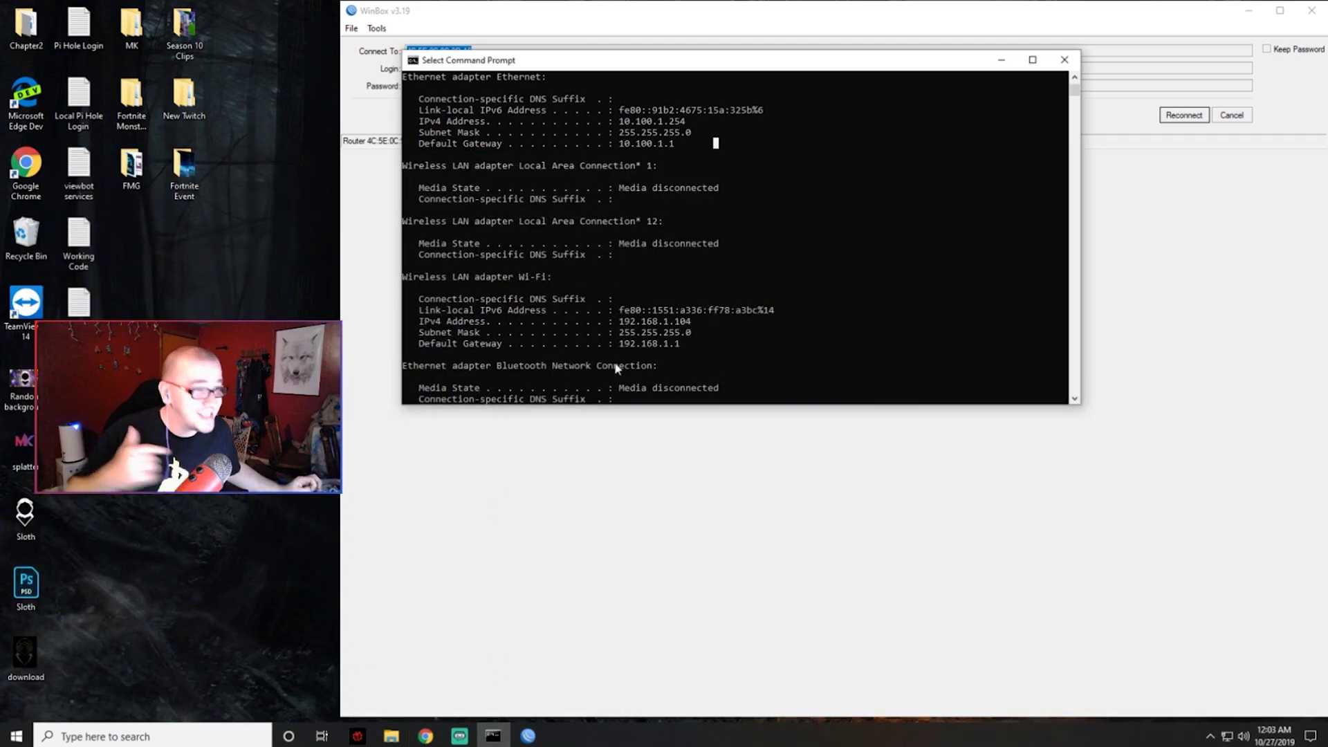
- Recheck the wired connection status and run ipconfig once more to read the Ethernet adapter's new IPv4 address
left_click_drag(684, 123, 620, 128)
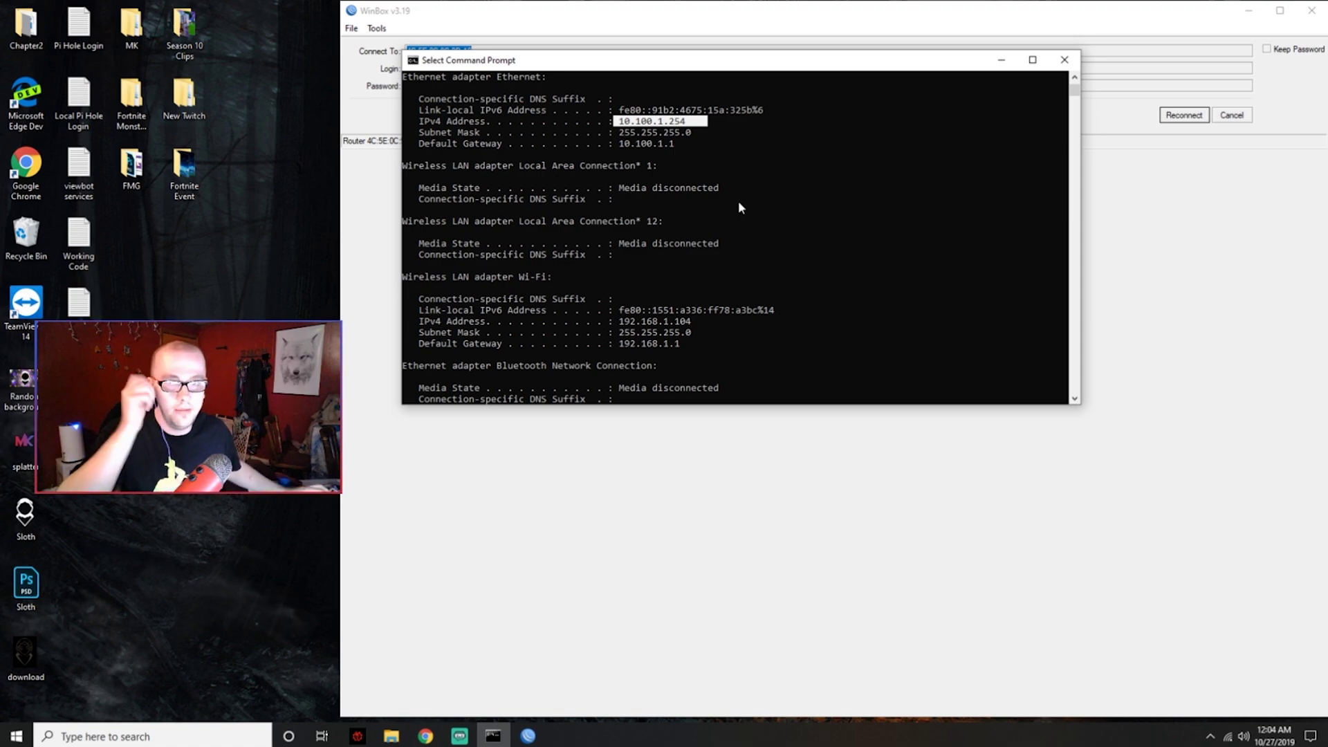
left_click(1228, 737)
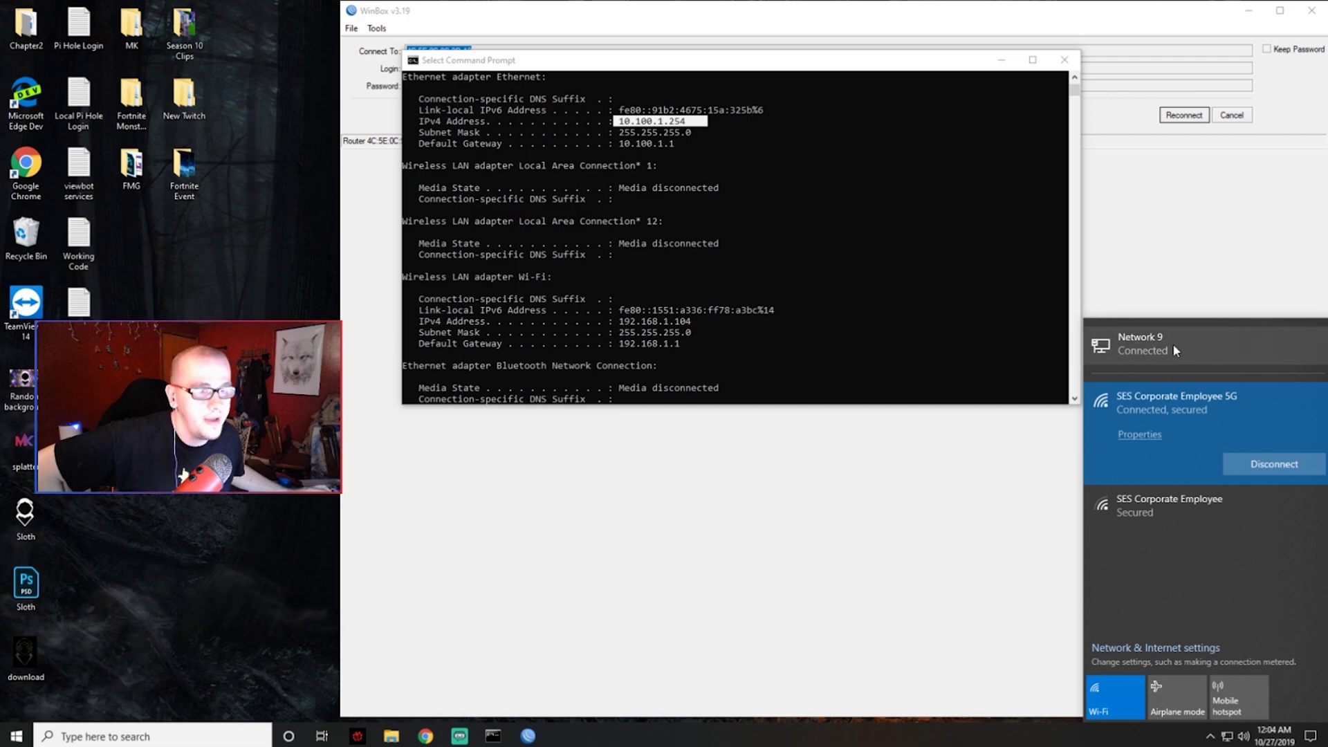
left_click(775, 274)
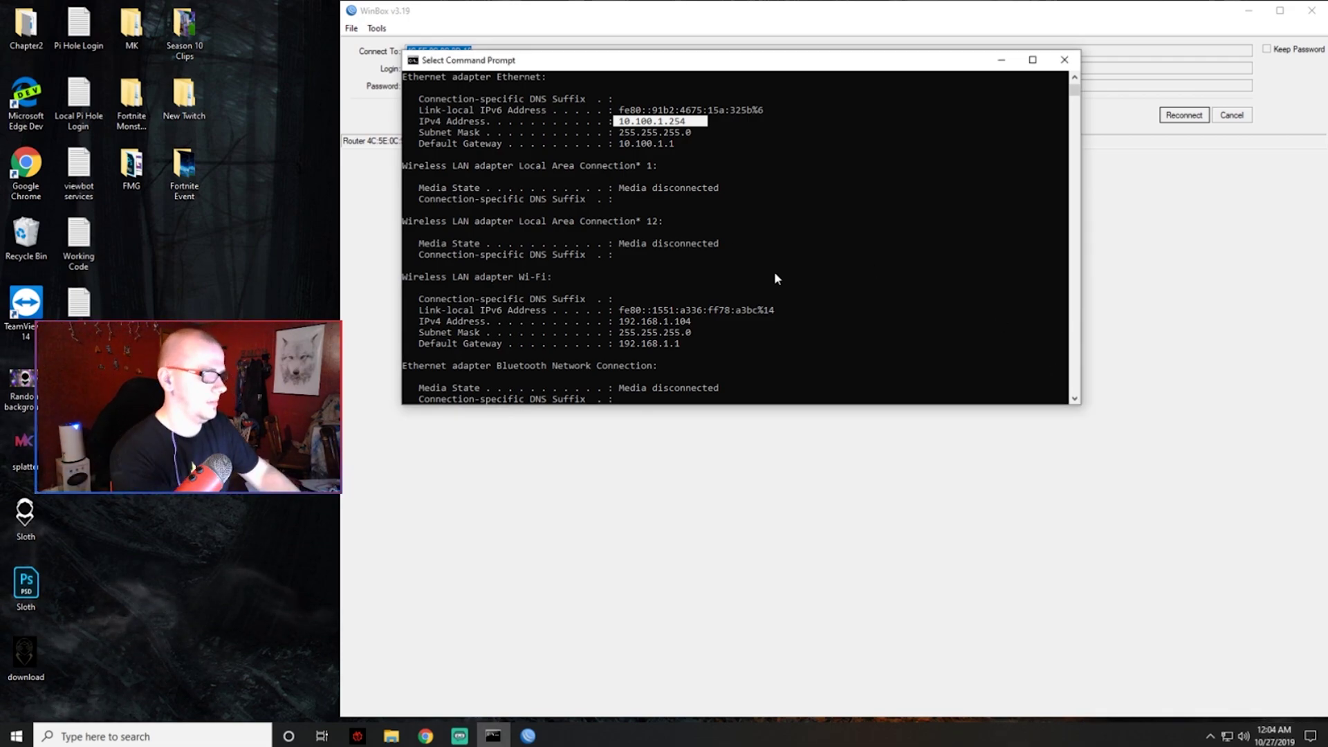
type("ipconfig")
key("Return")
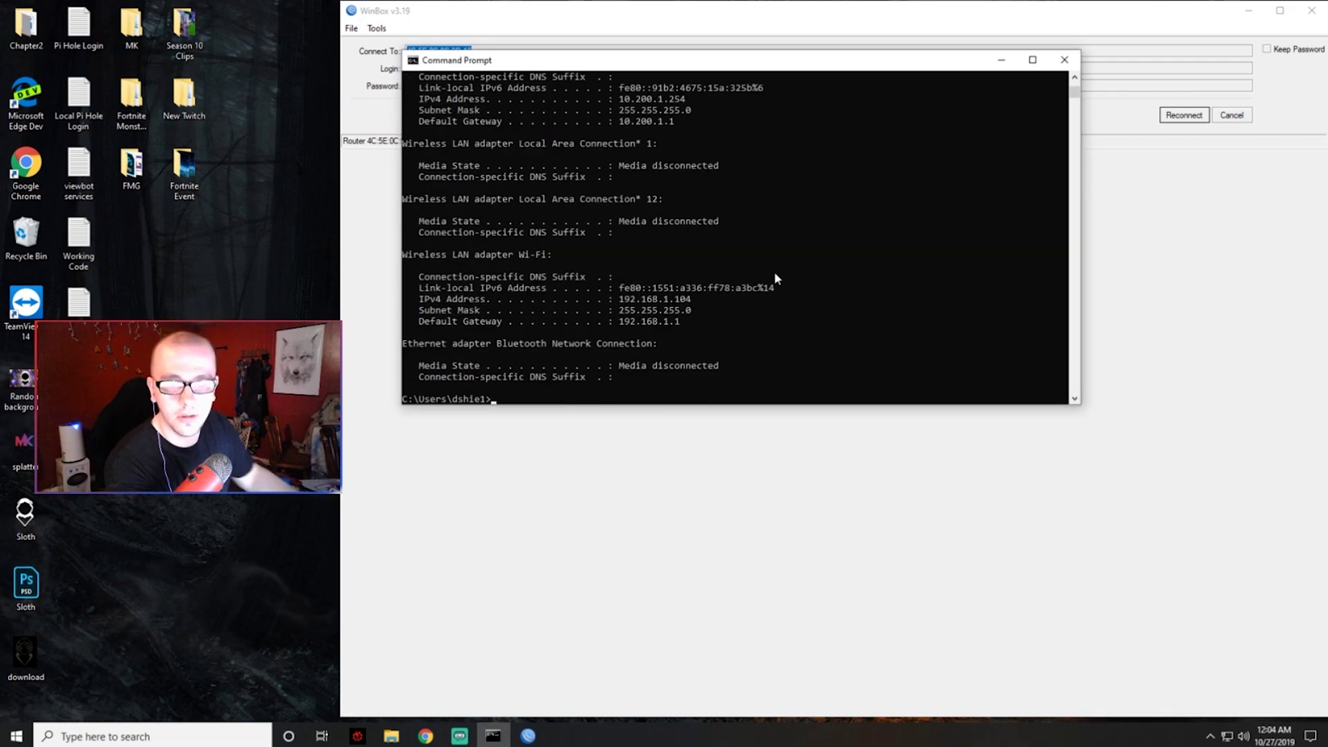
scroll(723, 256, "up", 1)
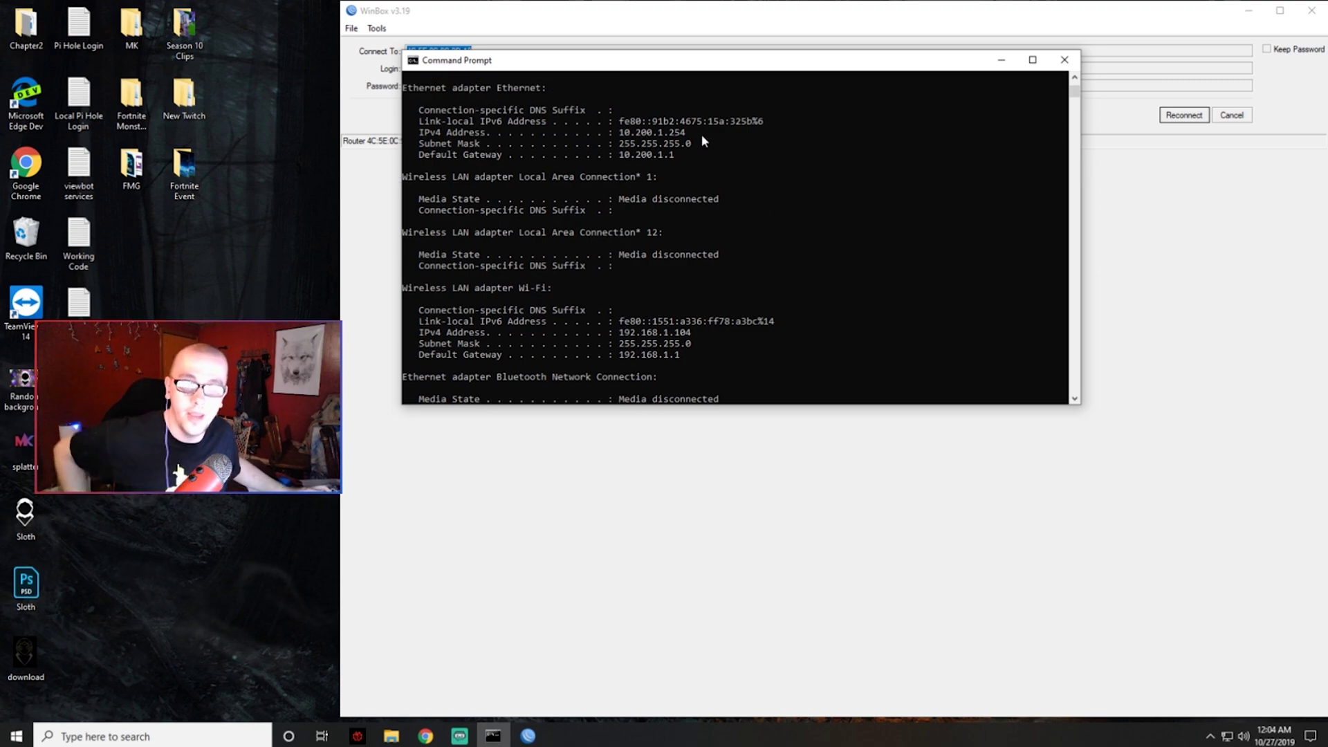
left_click_drag(701, 134, 618, 139)
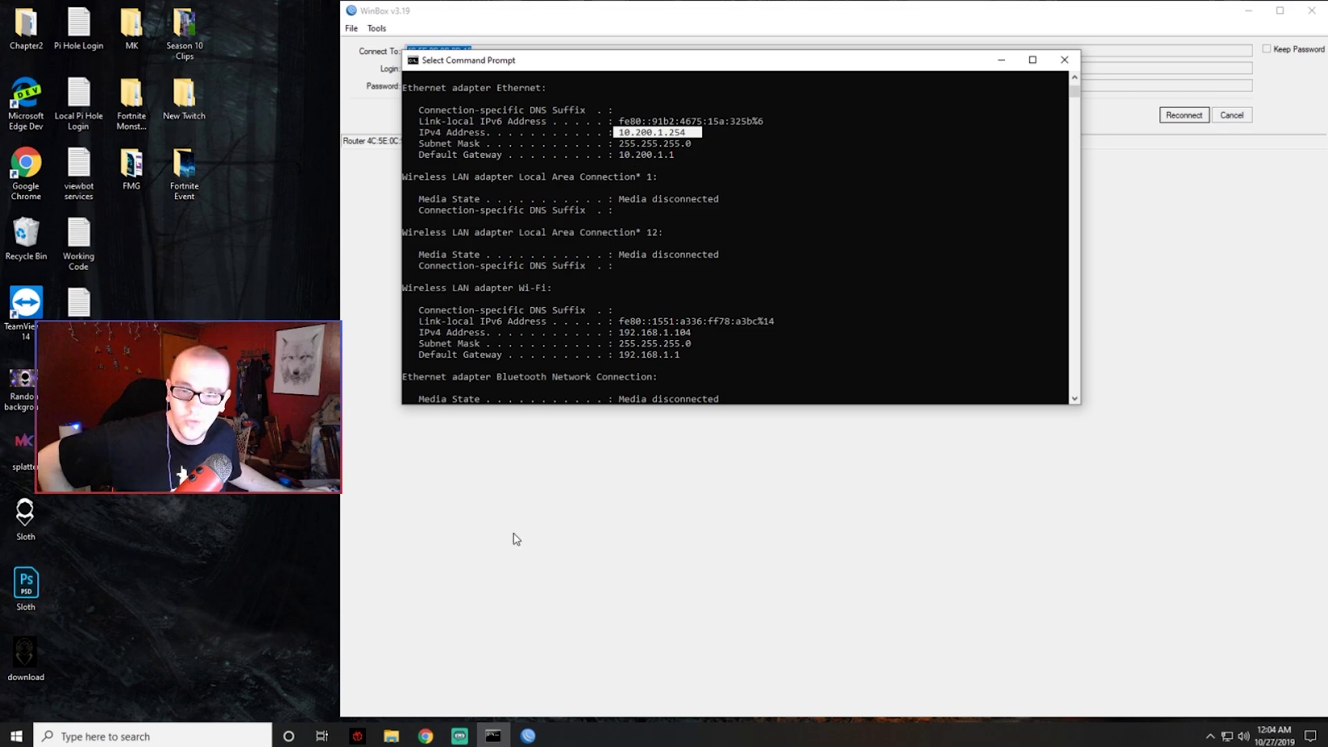
- Open a new Chrome window and repeat the fast.com speed test on the current connection
left_click(427, 735)
left_click(414, 663)
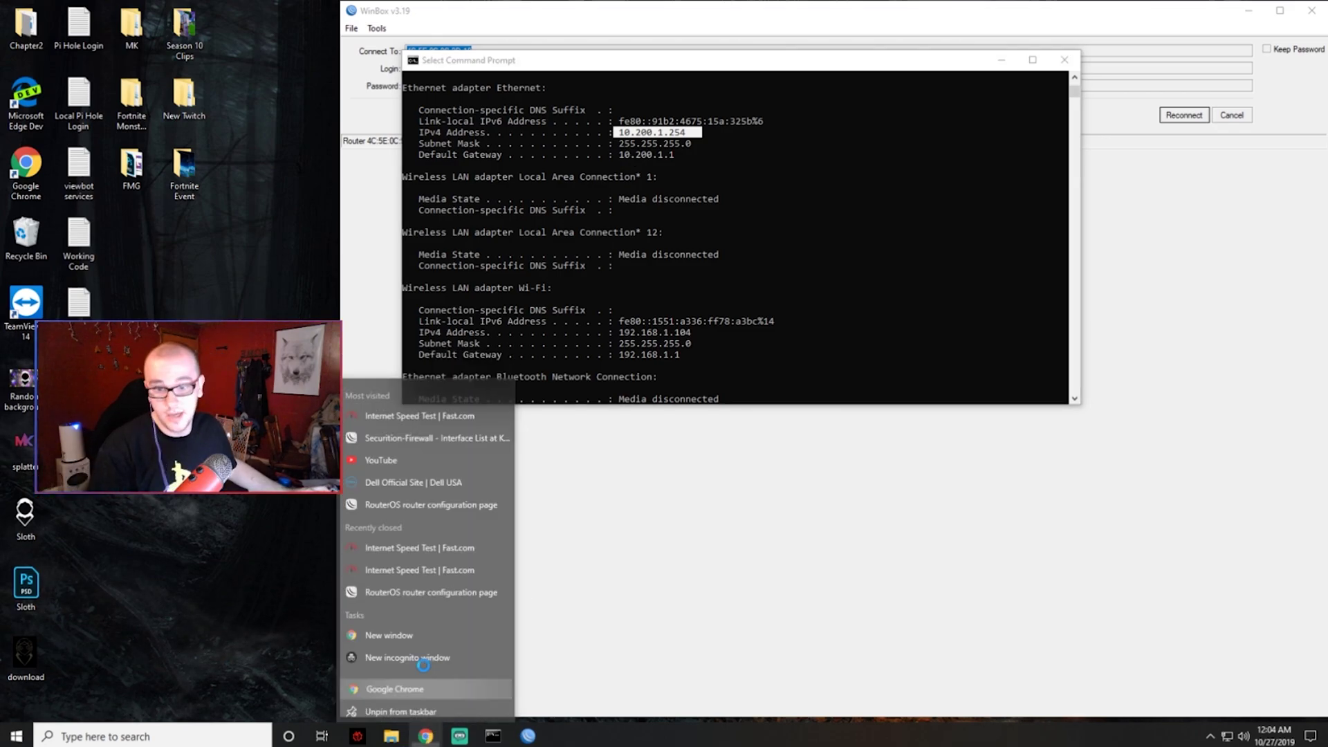
type("fast")
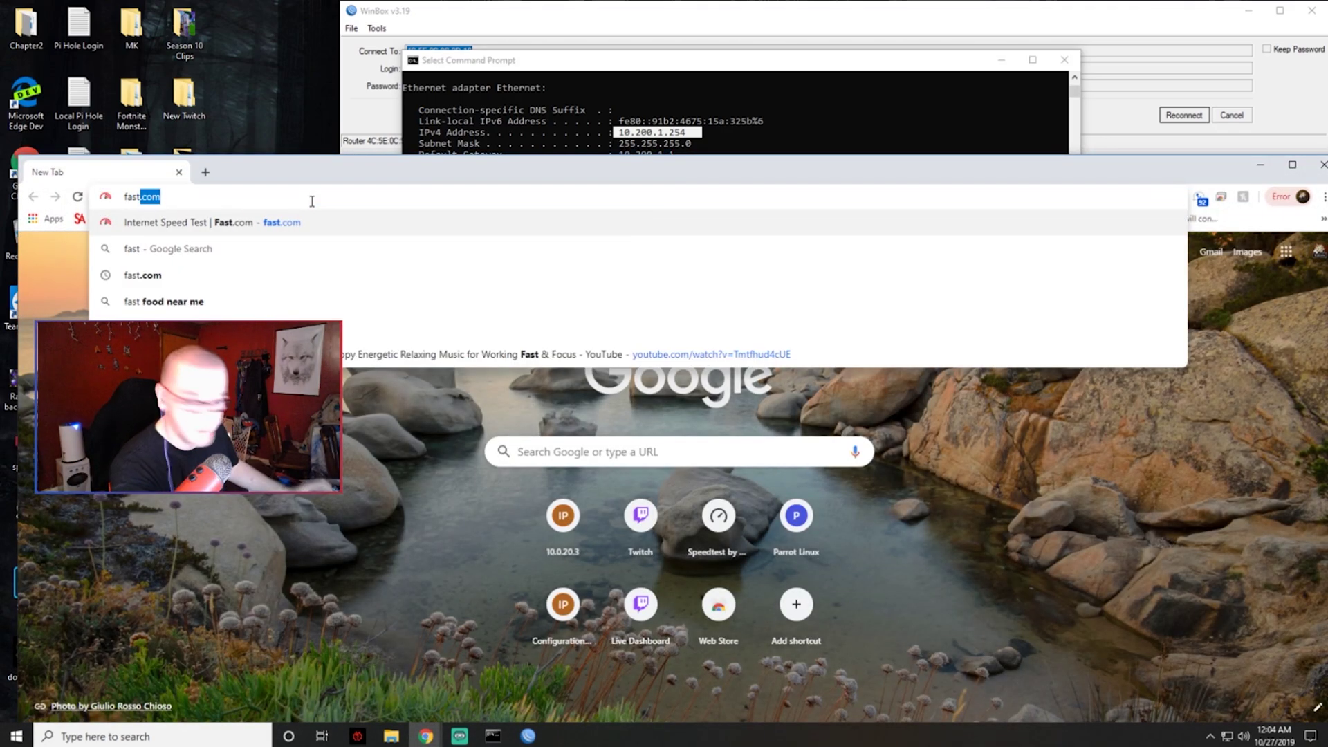
key("Return")
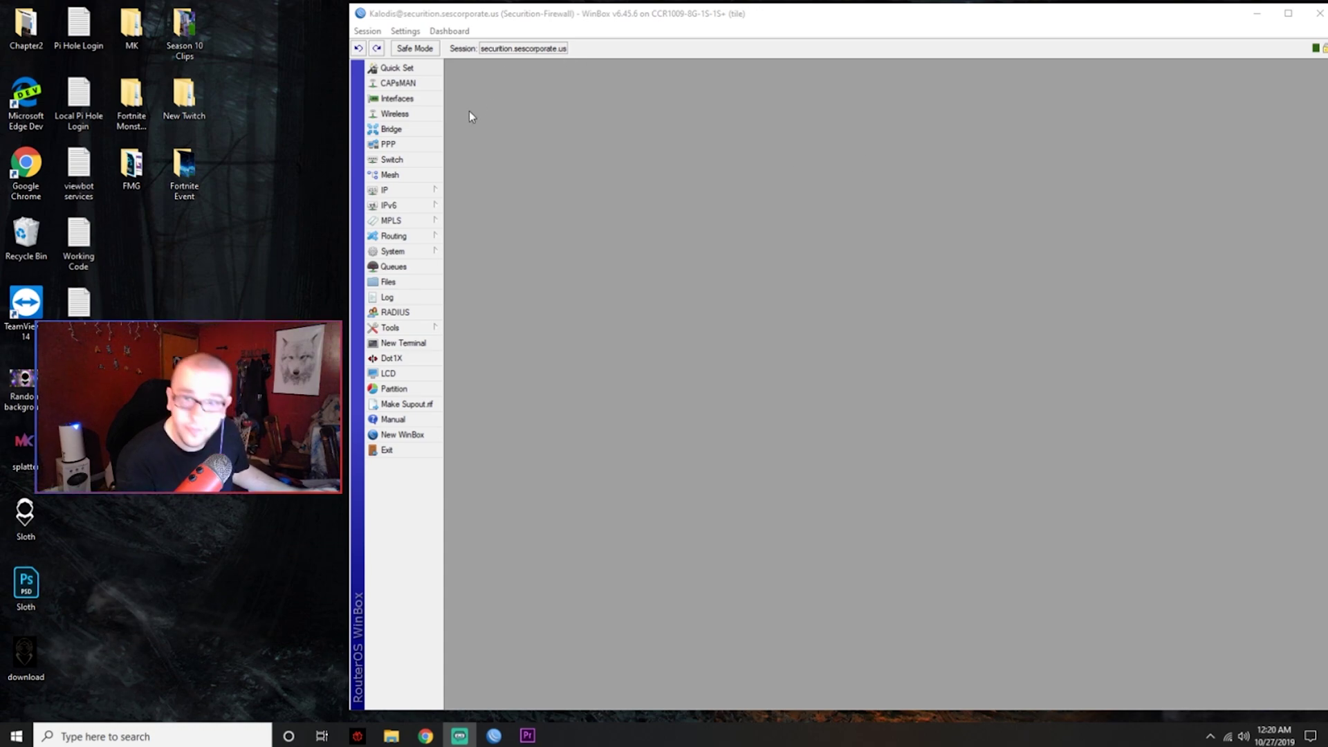
- In WinBox, create a new VLAN interface on the router and name it VLAN-MANAGE
left_click(424, 98)
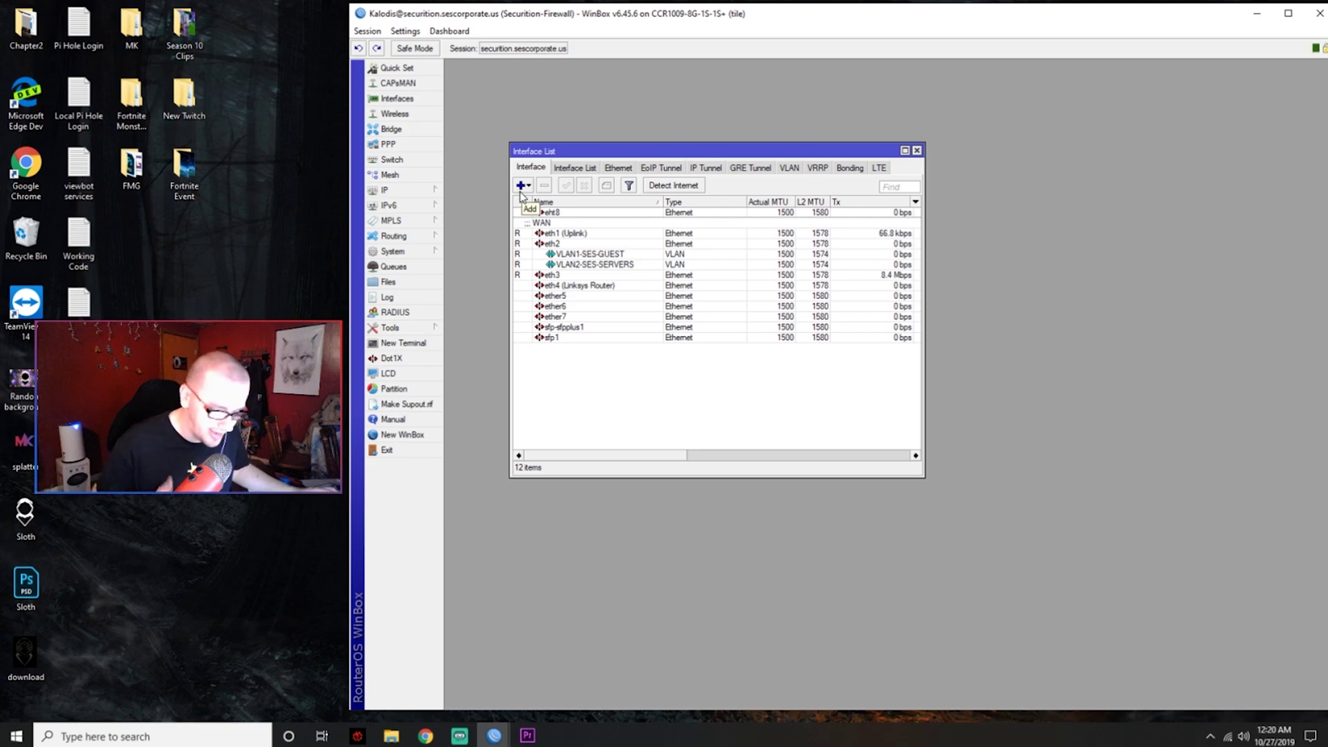
left_click(521, 187)
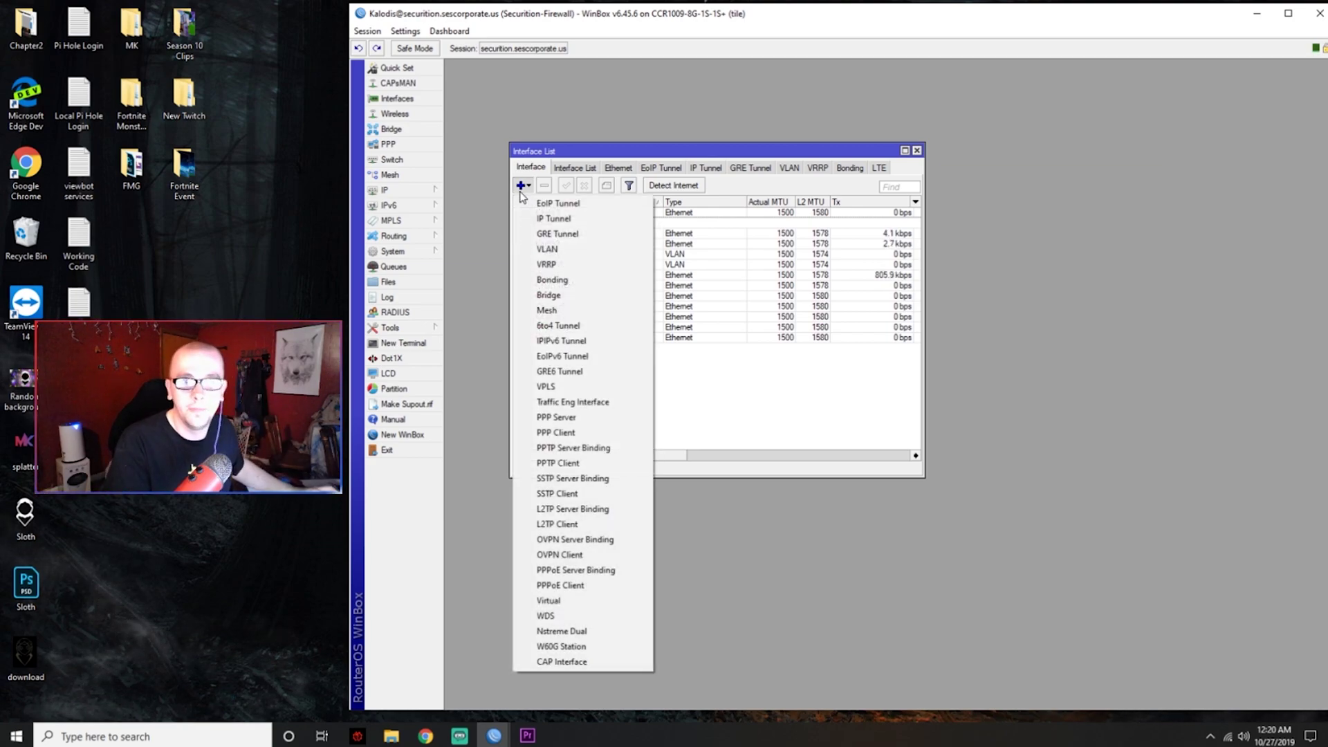
left_click(596, 252)
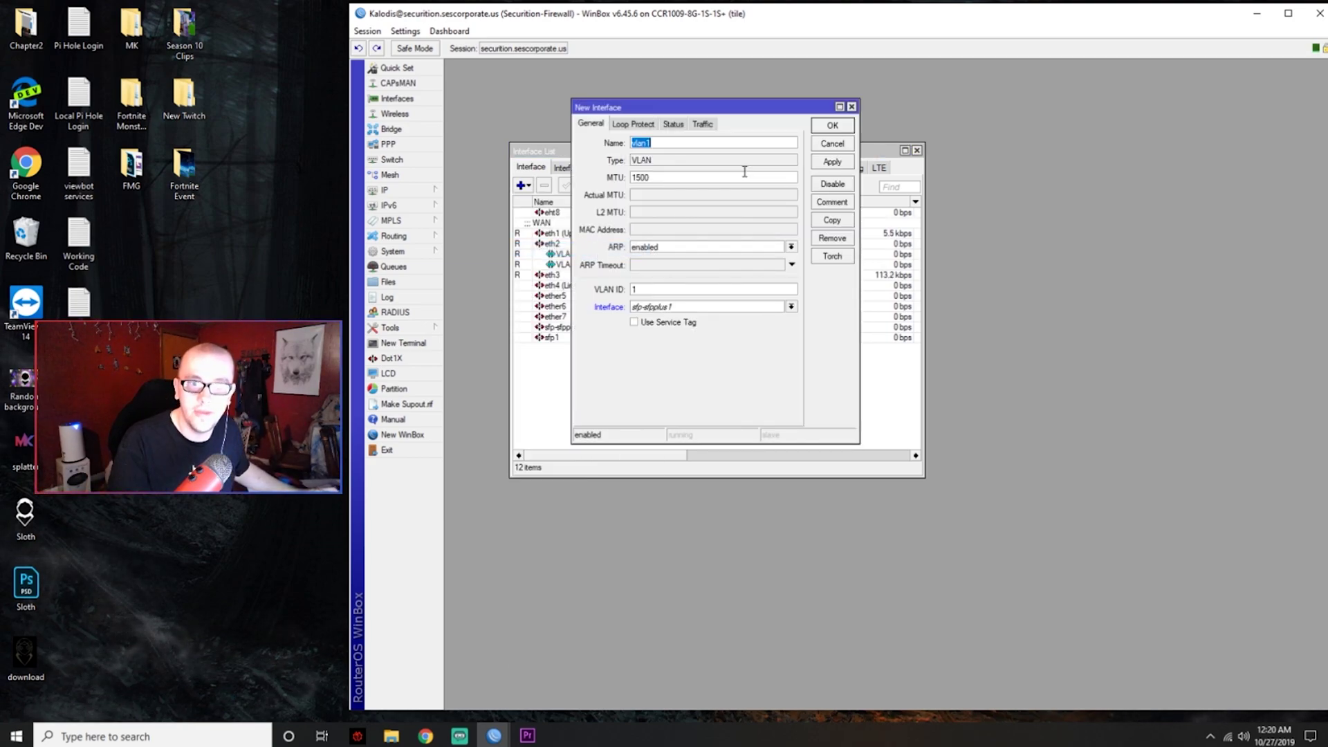
type("vla")
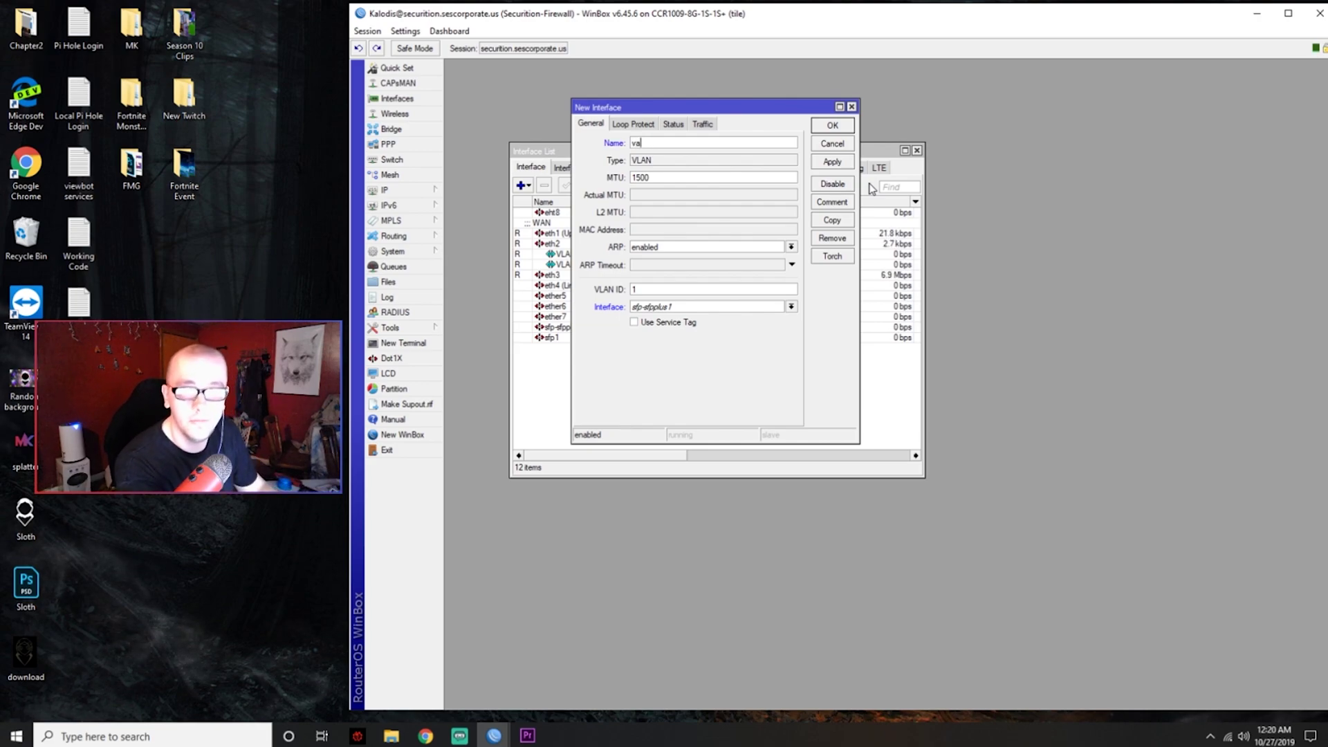
key("BackSpace")
key("BackSpace")
key("BackSpace")
type("AN-")
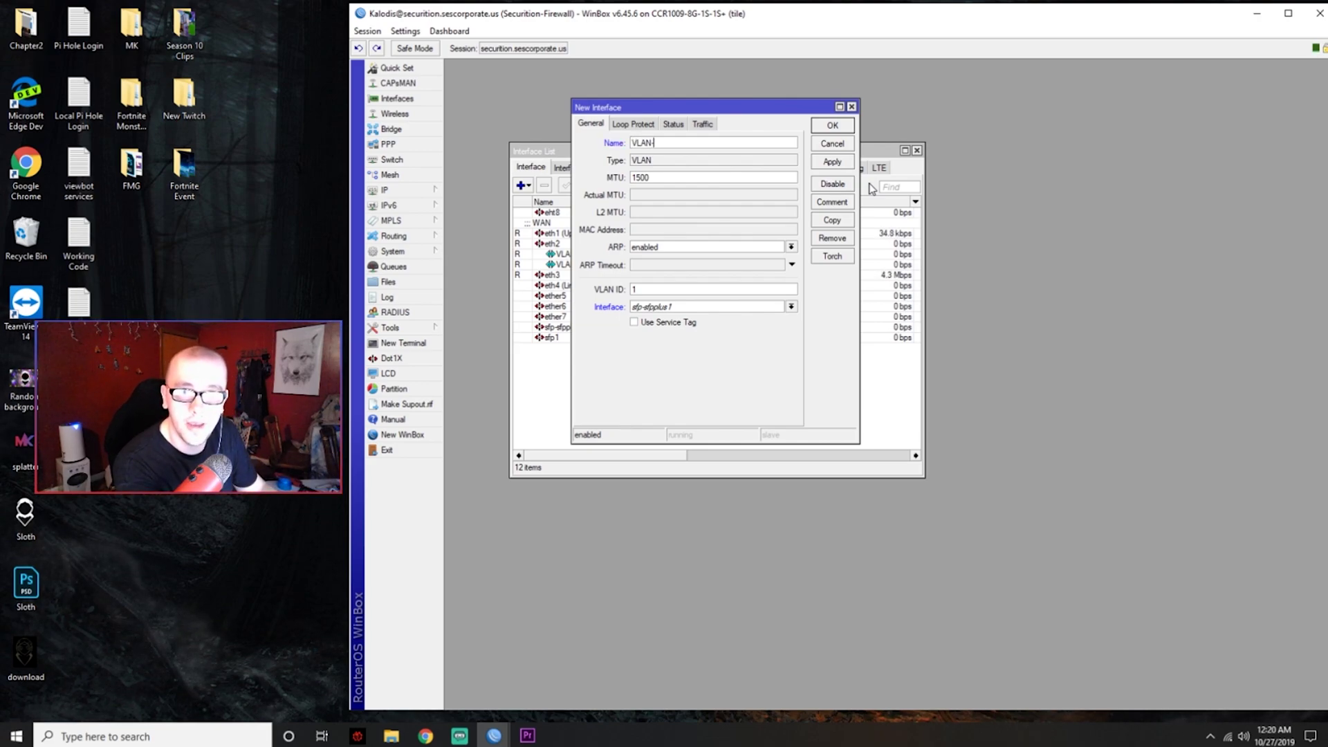
type("LAN-MANAGE")
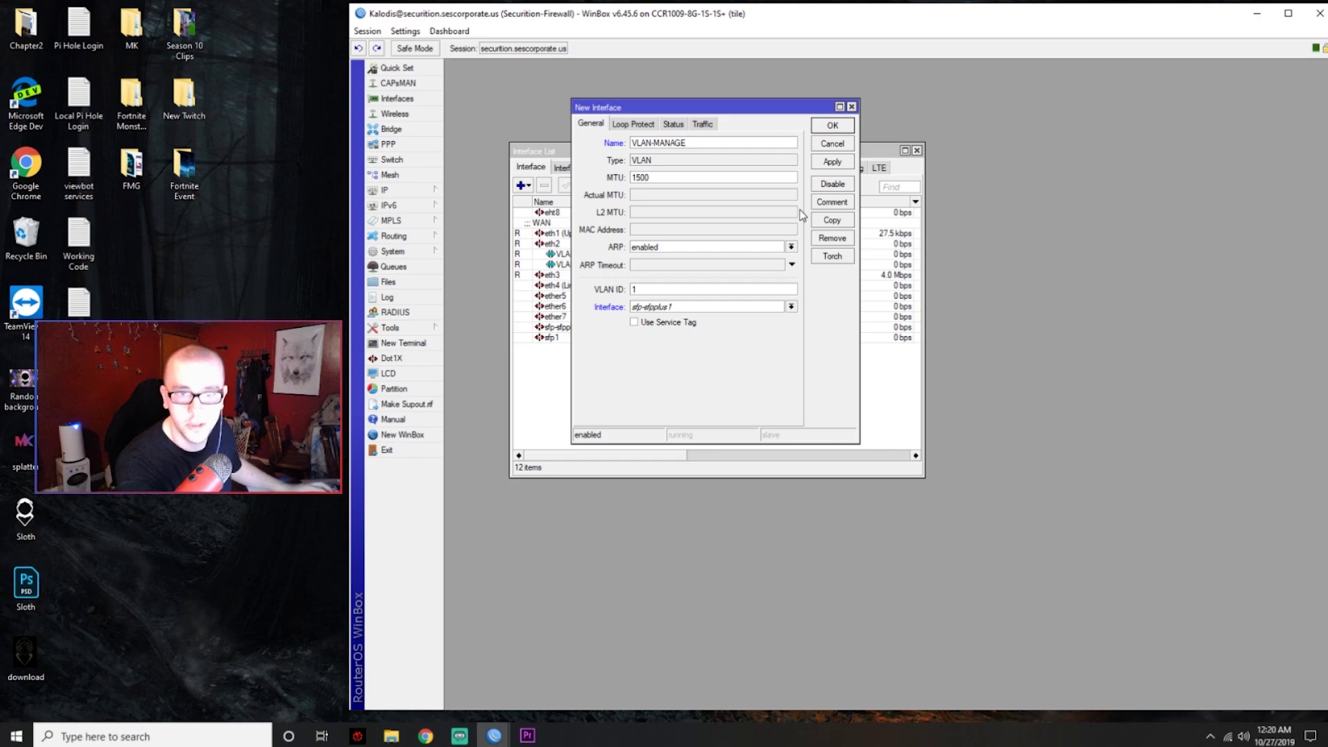
- Set the VLAN-MANAGE interface's VLAN ID to 99, assign it to eth2 and save it
double_click(675, 288)
type("99")
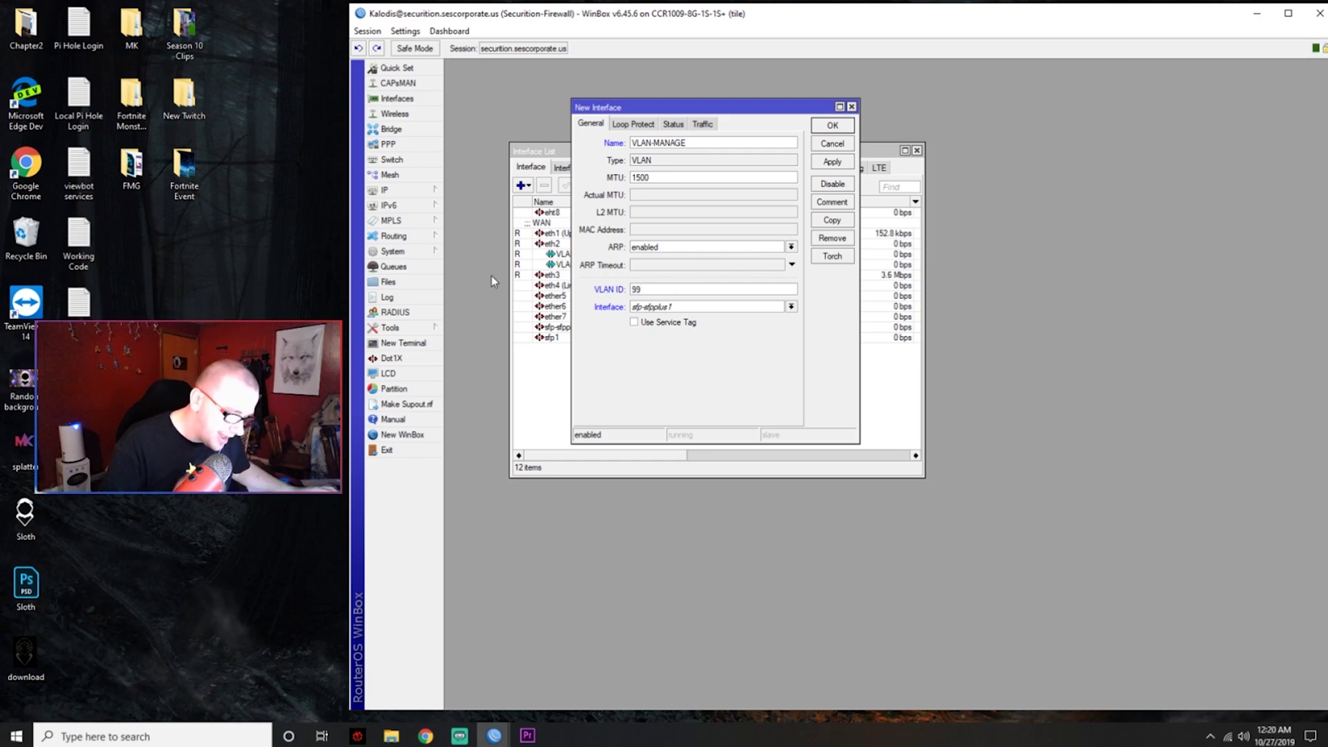
left_click(739, 307)
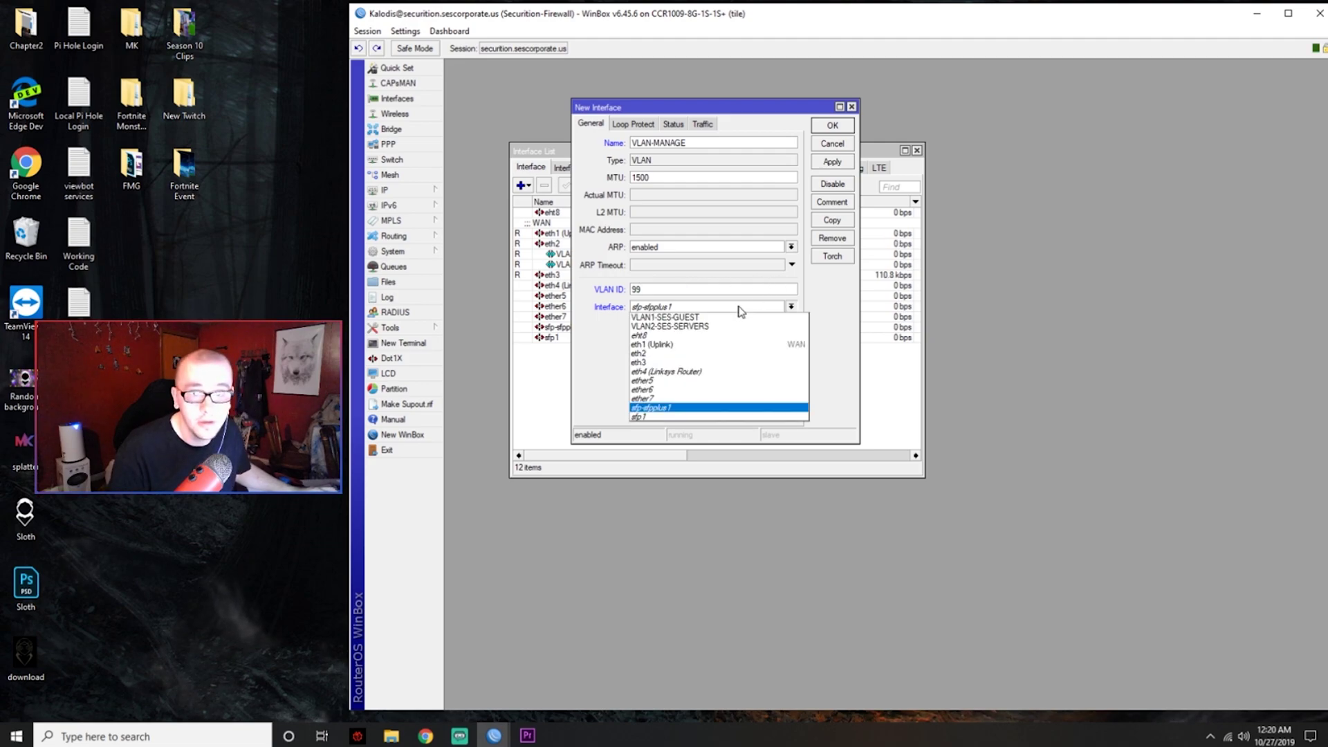
left_click(739, 360)
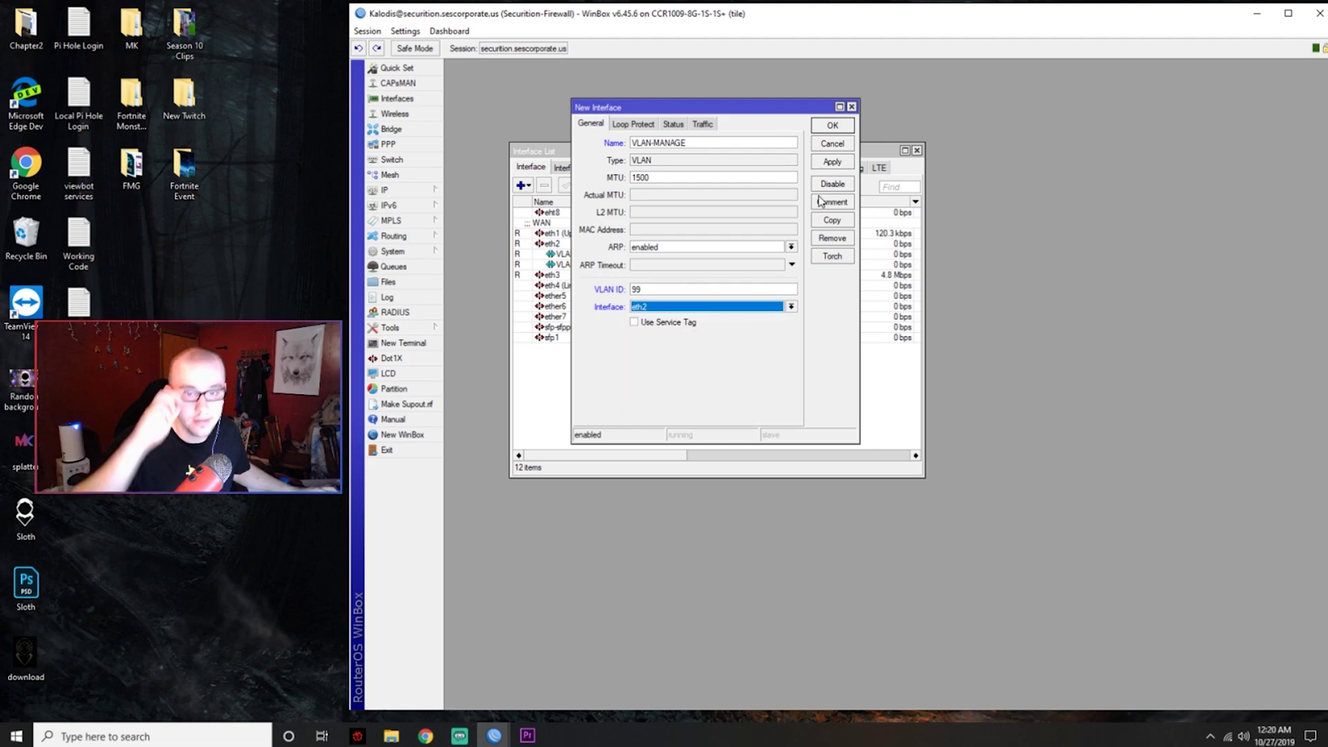
left_click(836, 163)
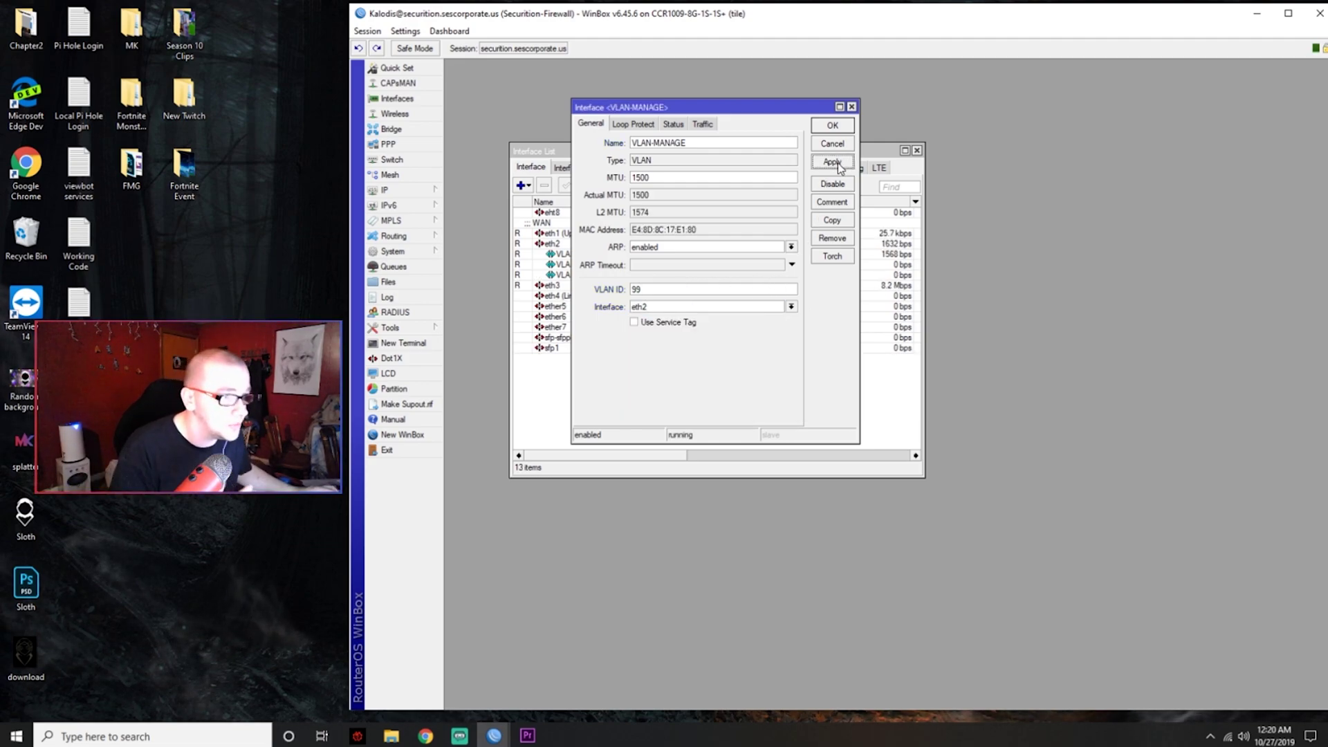
left_click(832, 124)
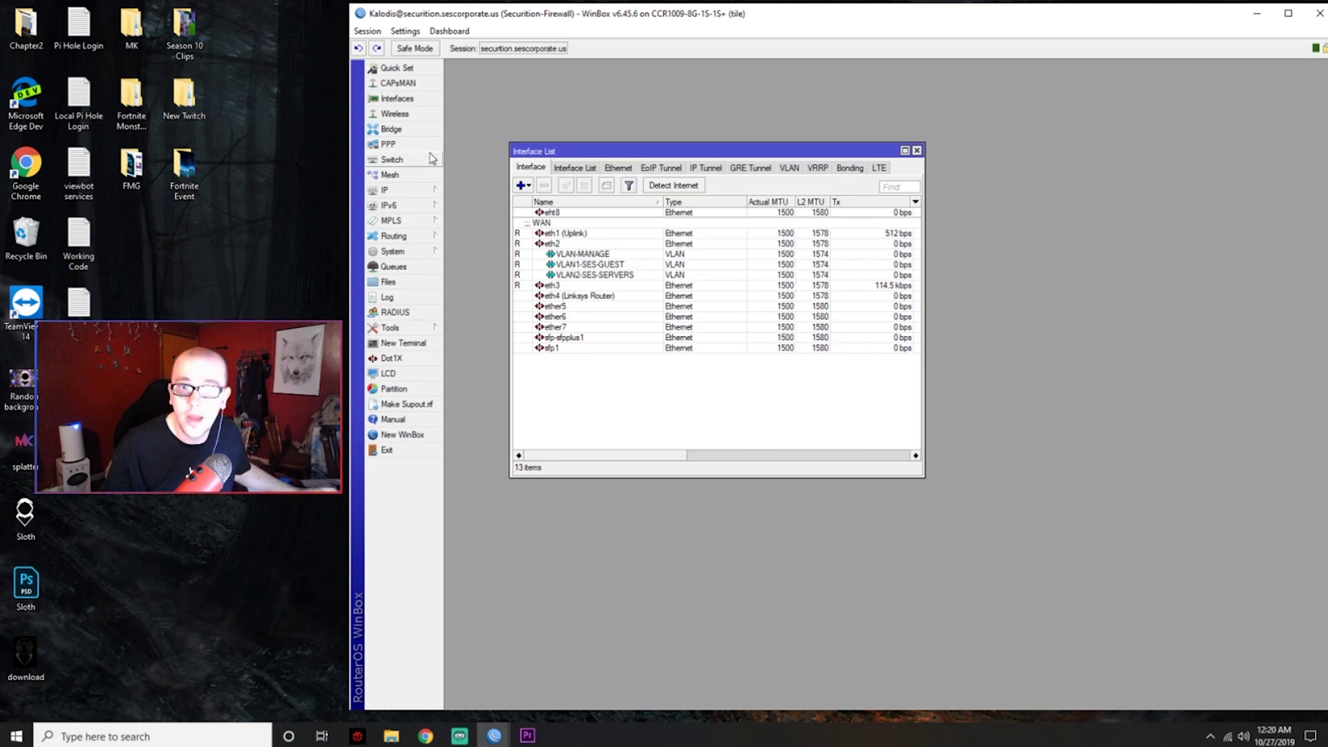
- Start a new IP address entry on the router with the address 192.168.100.100/24
left_click(415, 190)
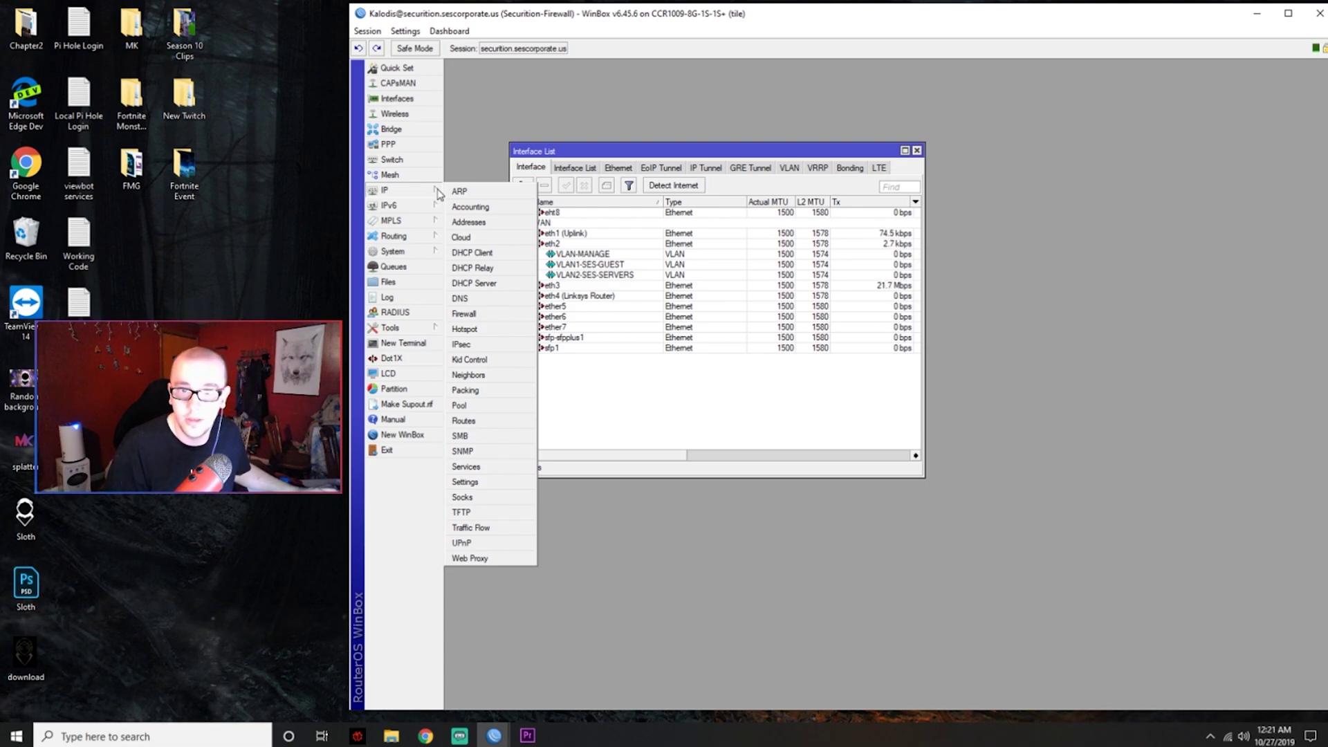
left_click(498, 221)
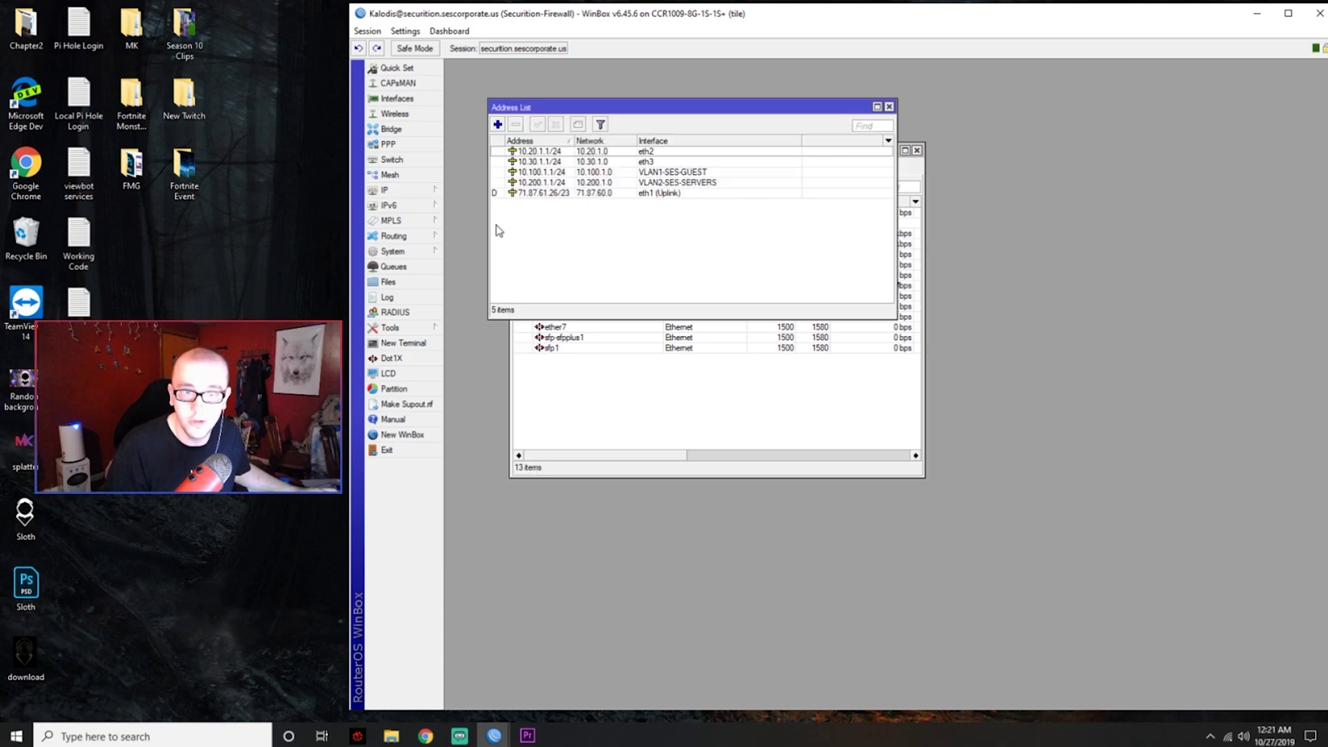
left_click_drag(556, 106, 675, 194)
left_click(558, 189)
type("1")
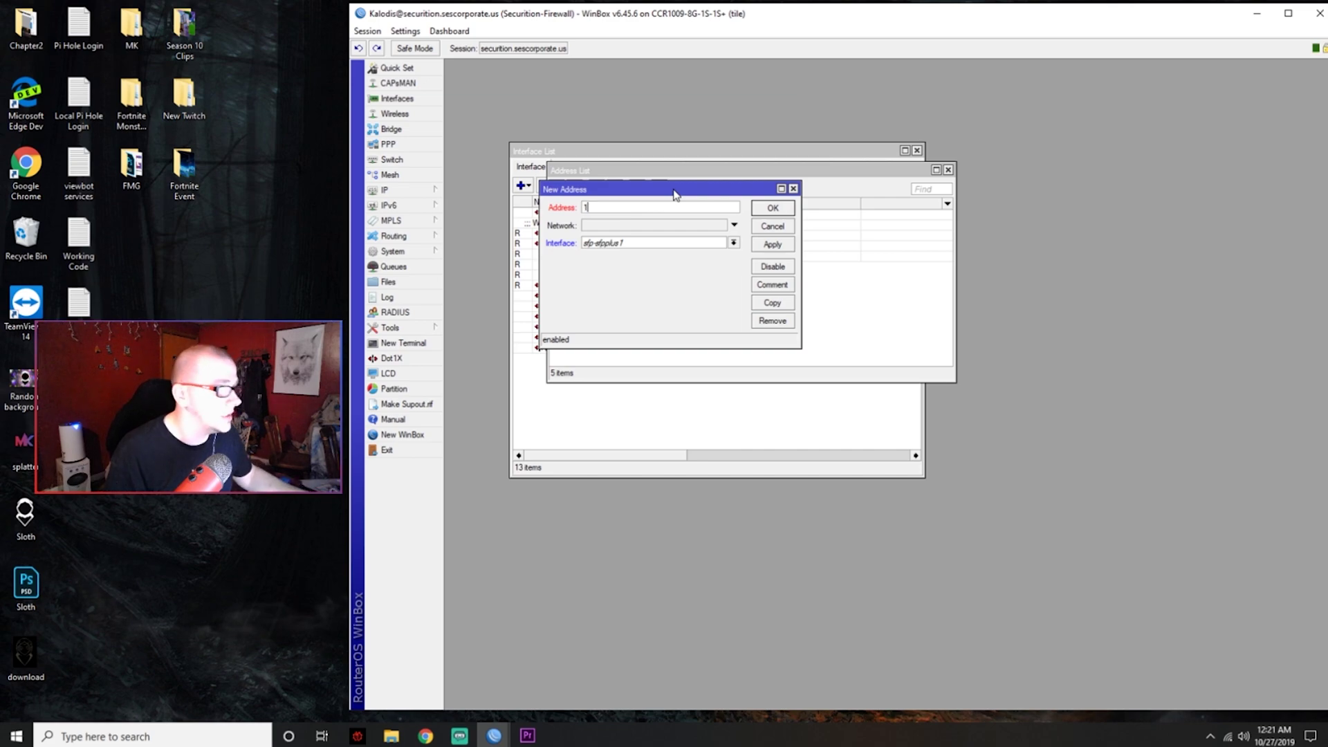
type("92.168.1")
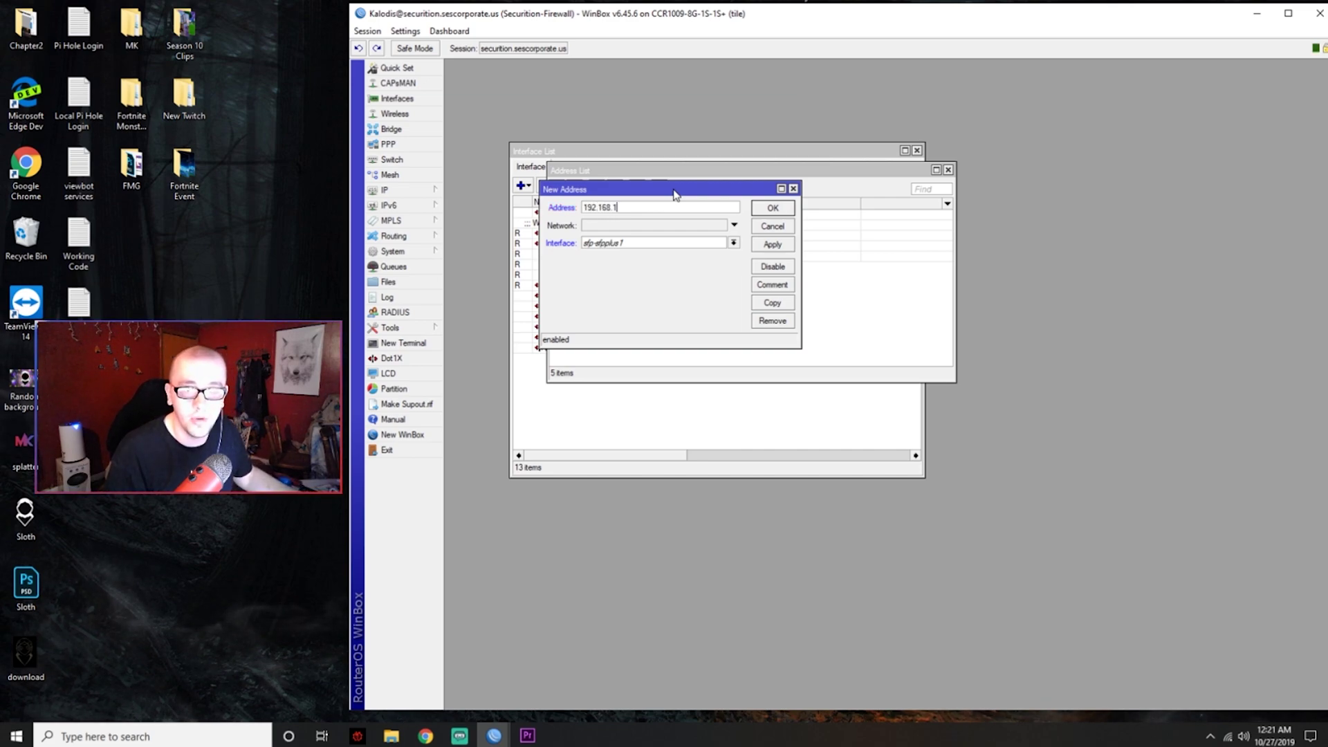
type("00.100/24")
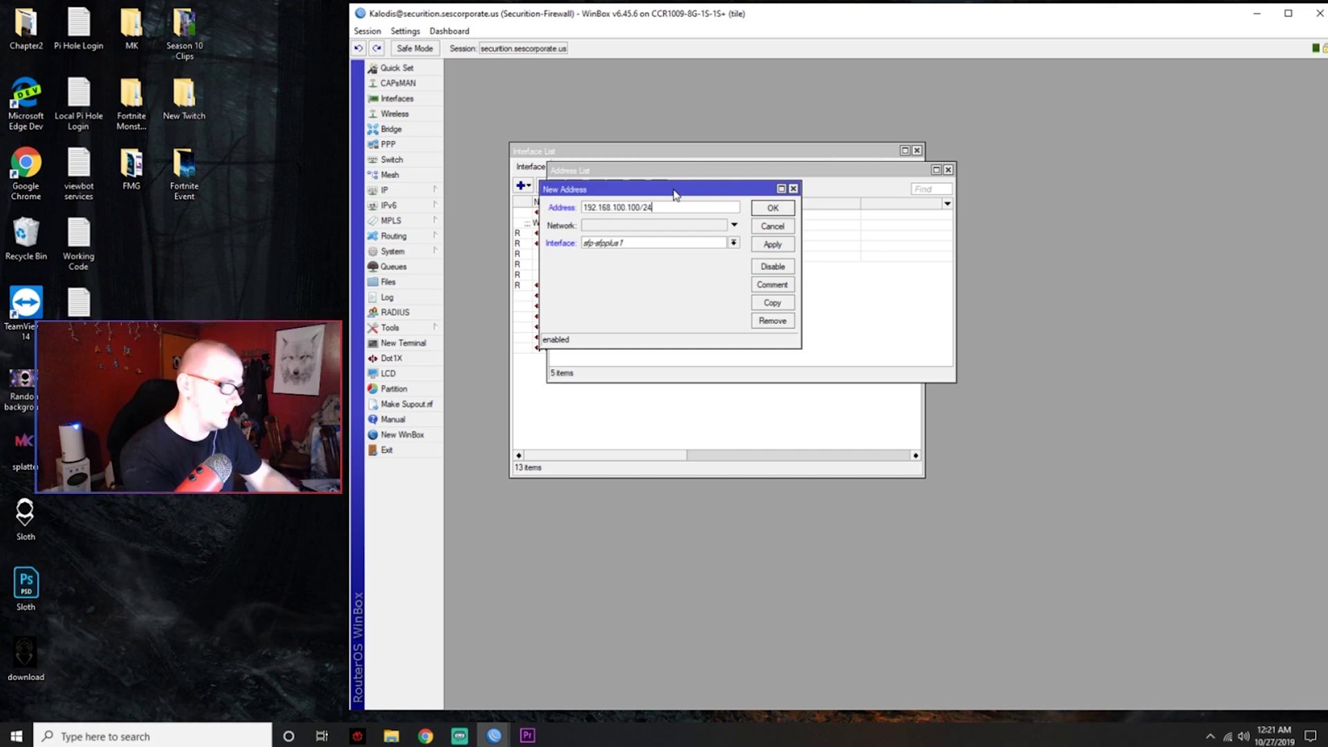
- Assign the new address to the VLAN-MANAGE interface and save it
left_click(734, 243)
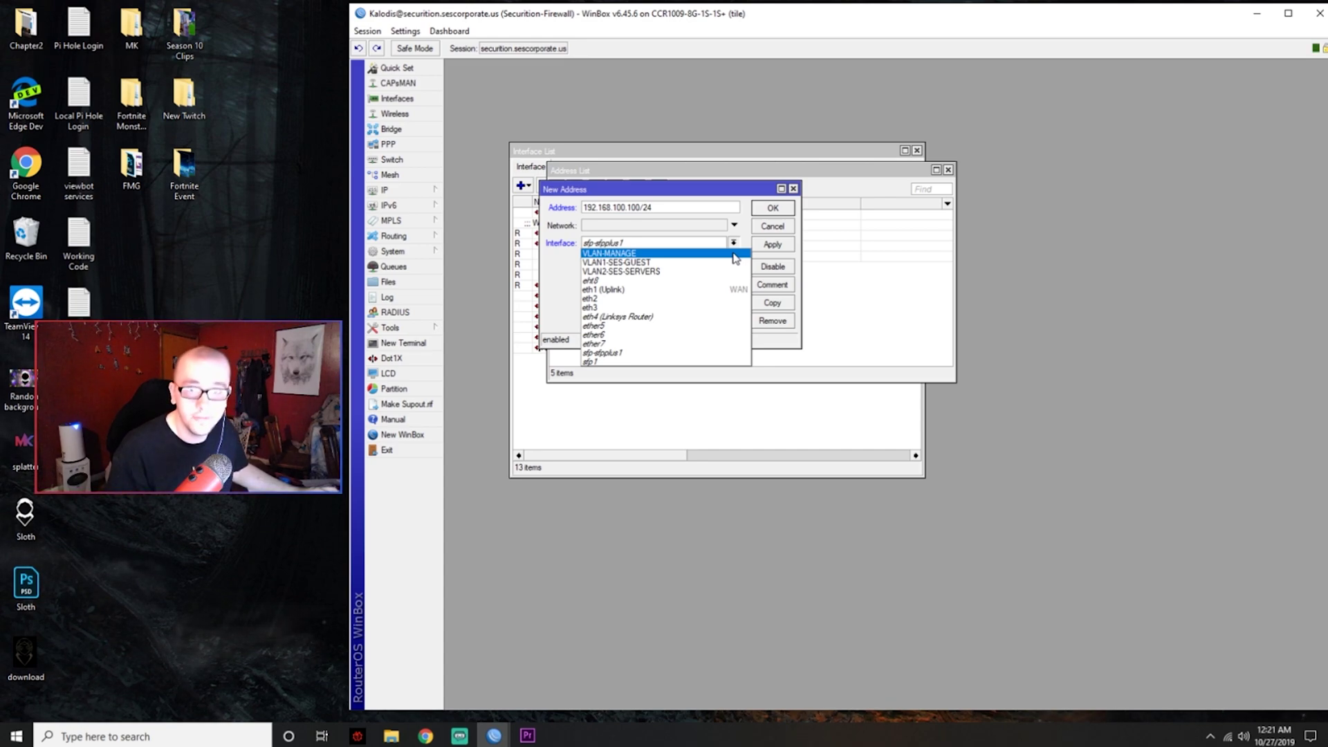
left_click(736, 255)
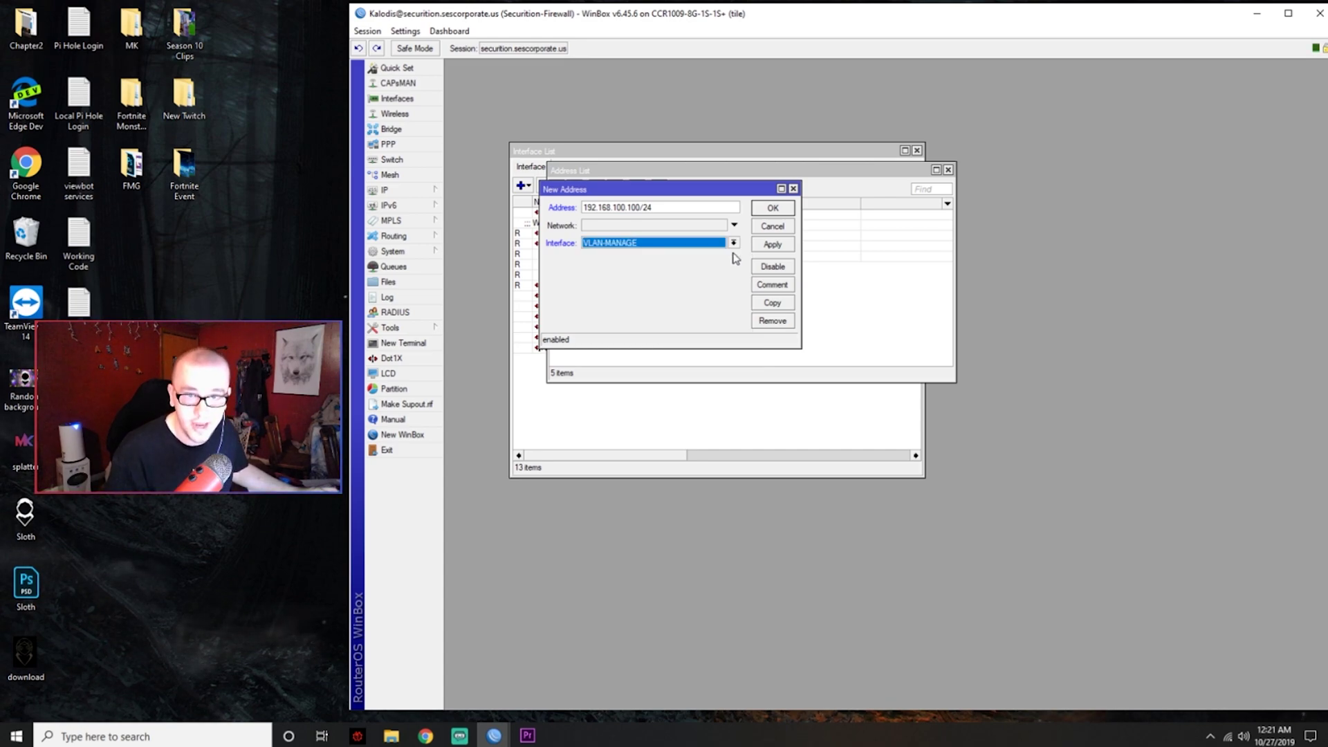
left_click(792, 247)
left_click(783, 211)
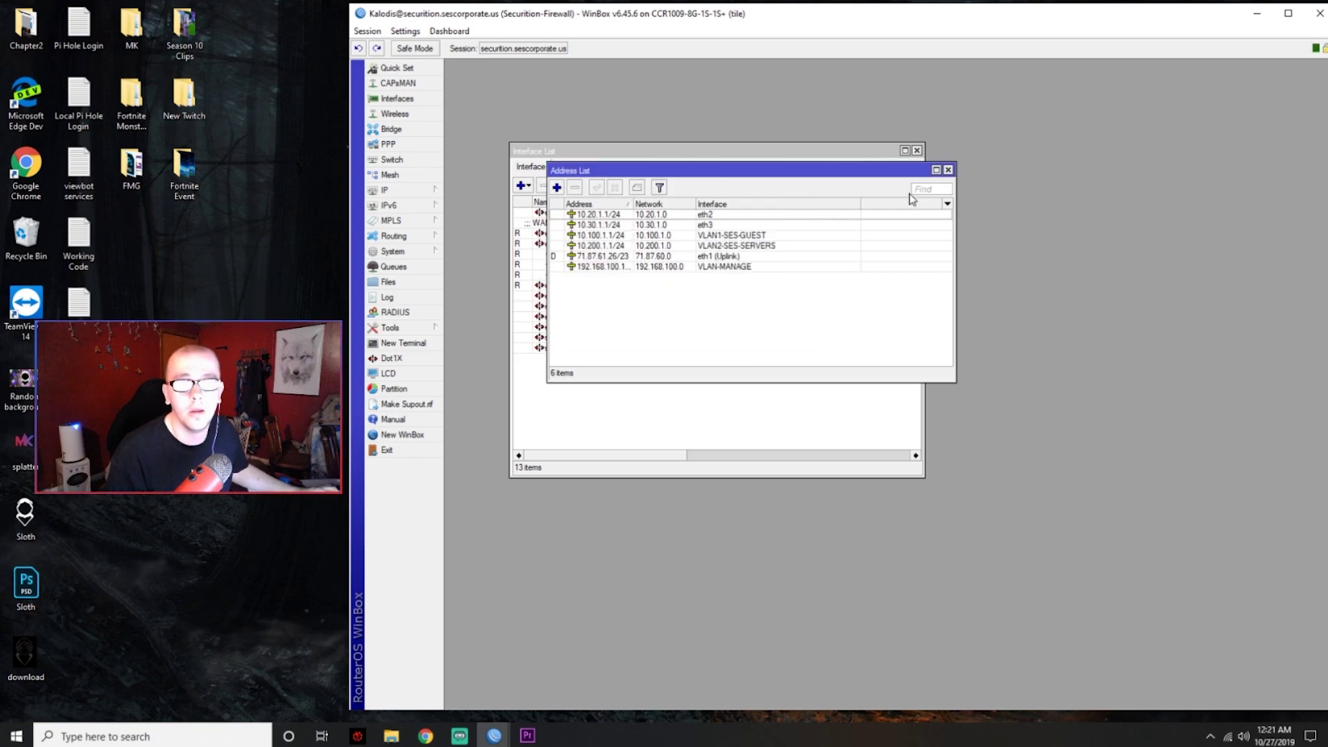
- Switch to the CRS226 WinBox session, enlarge its window and delete the existing VLAN 99 entry from the switch VLAN table
left_click(1261, 18)
left_click_drag(966, 204, 557, 20)
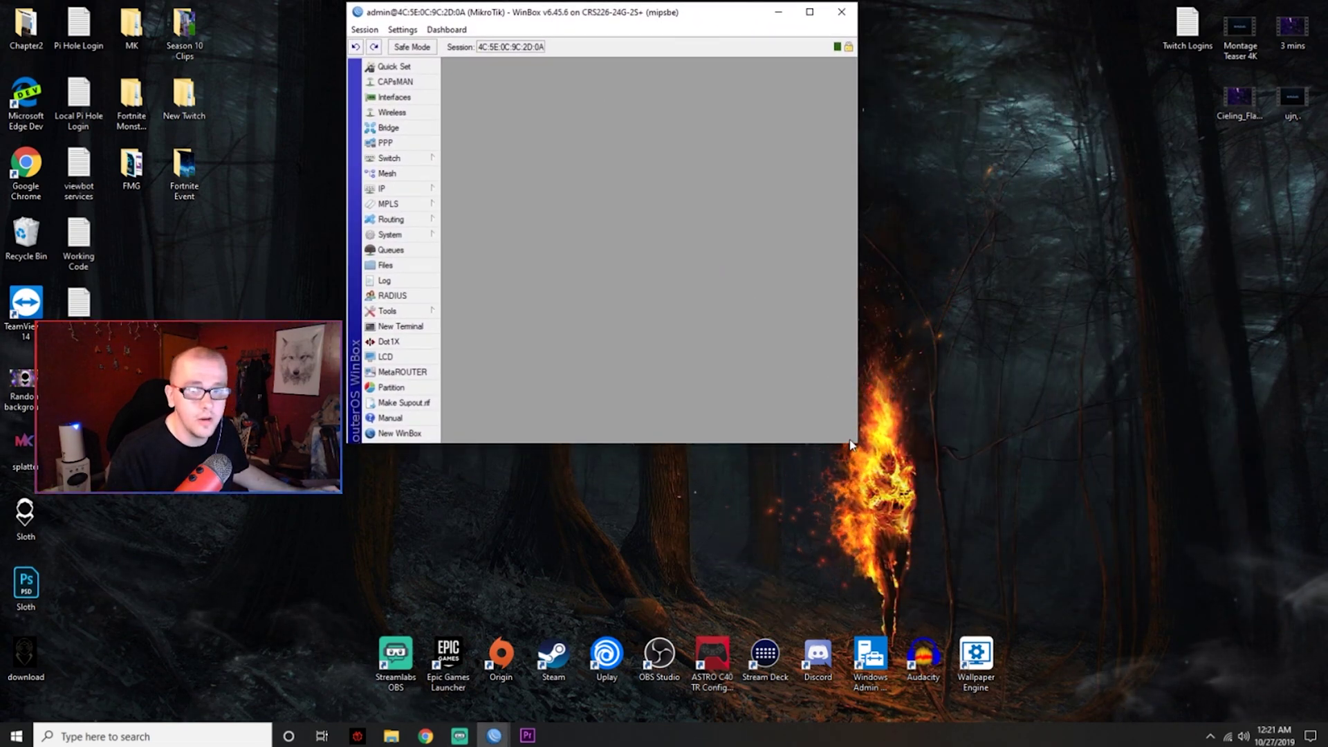
left_click_drag(858, 443, 1327, 722)
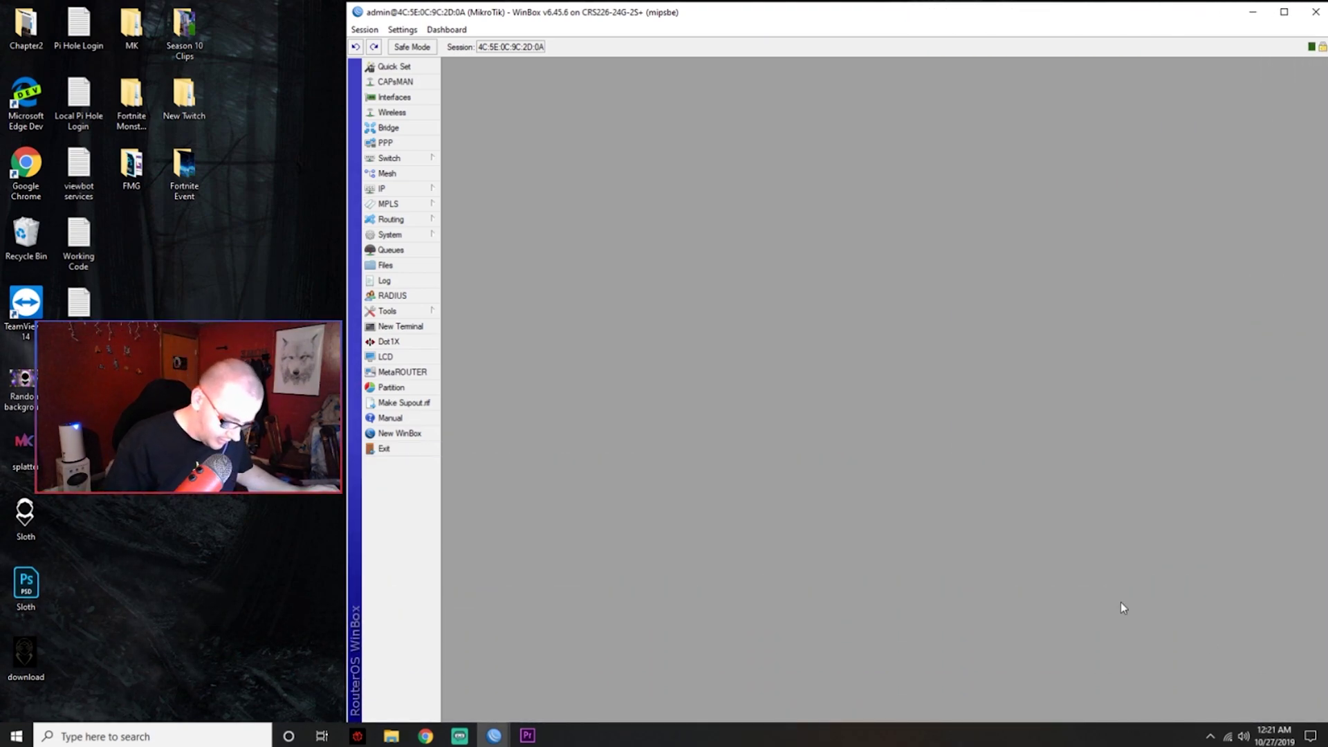
left_click(430, 159)
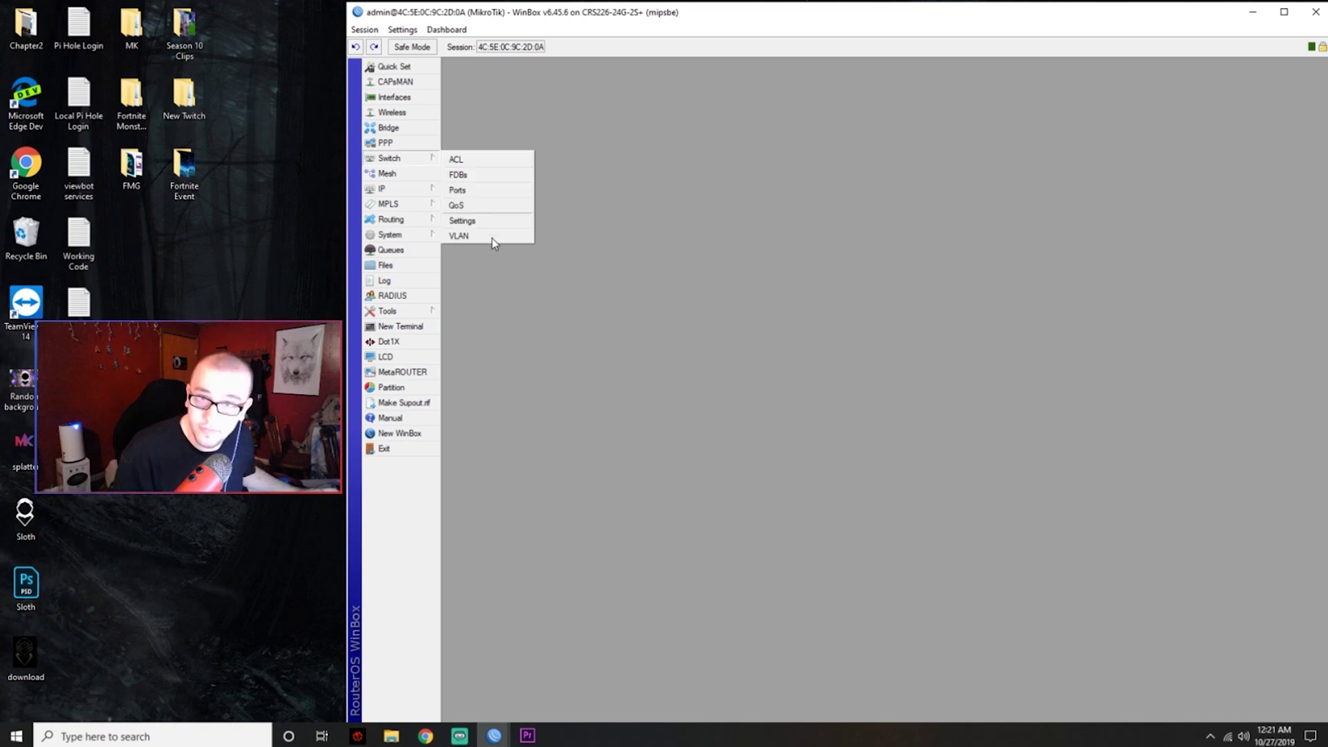
left_click(494, 236)
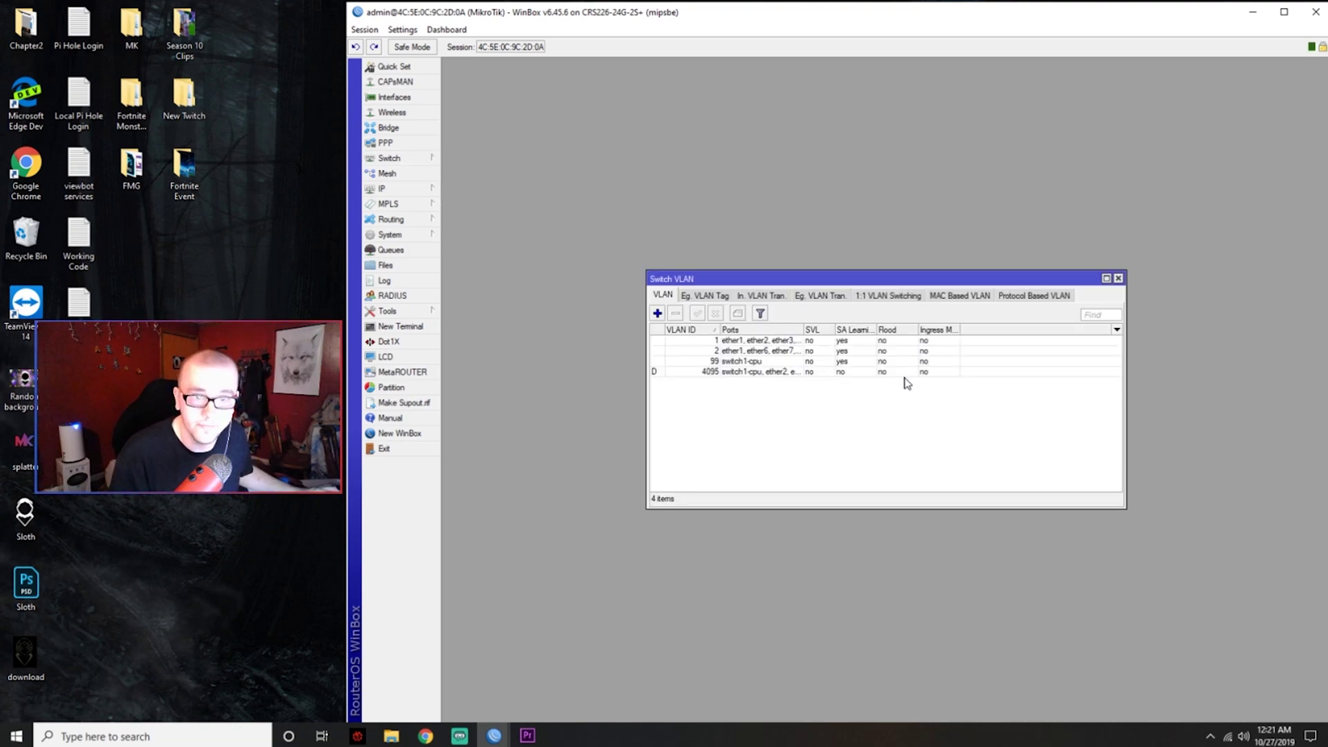
left_click(775, 362)
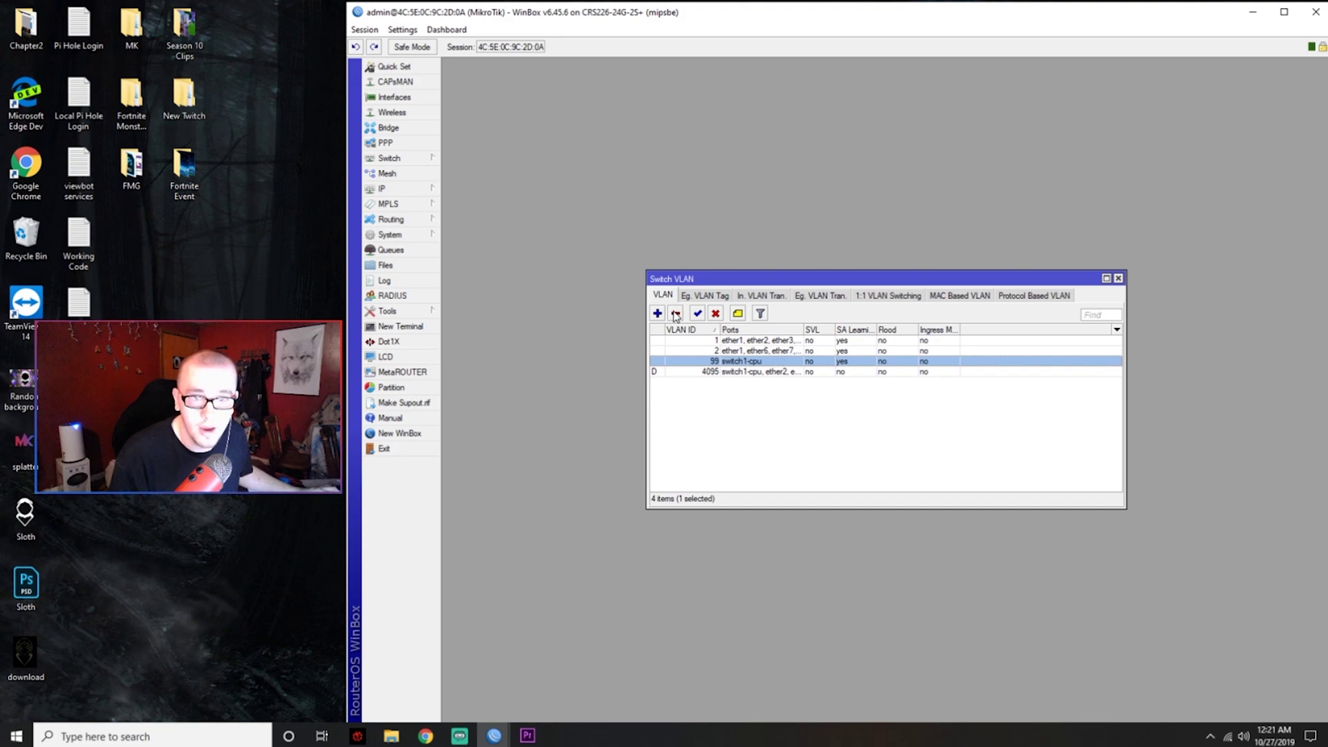
left_click(676, 314)
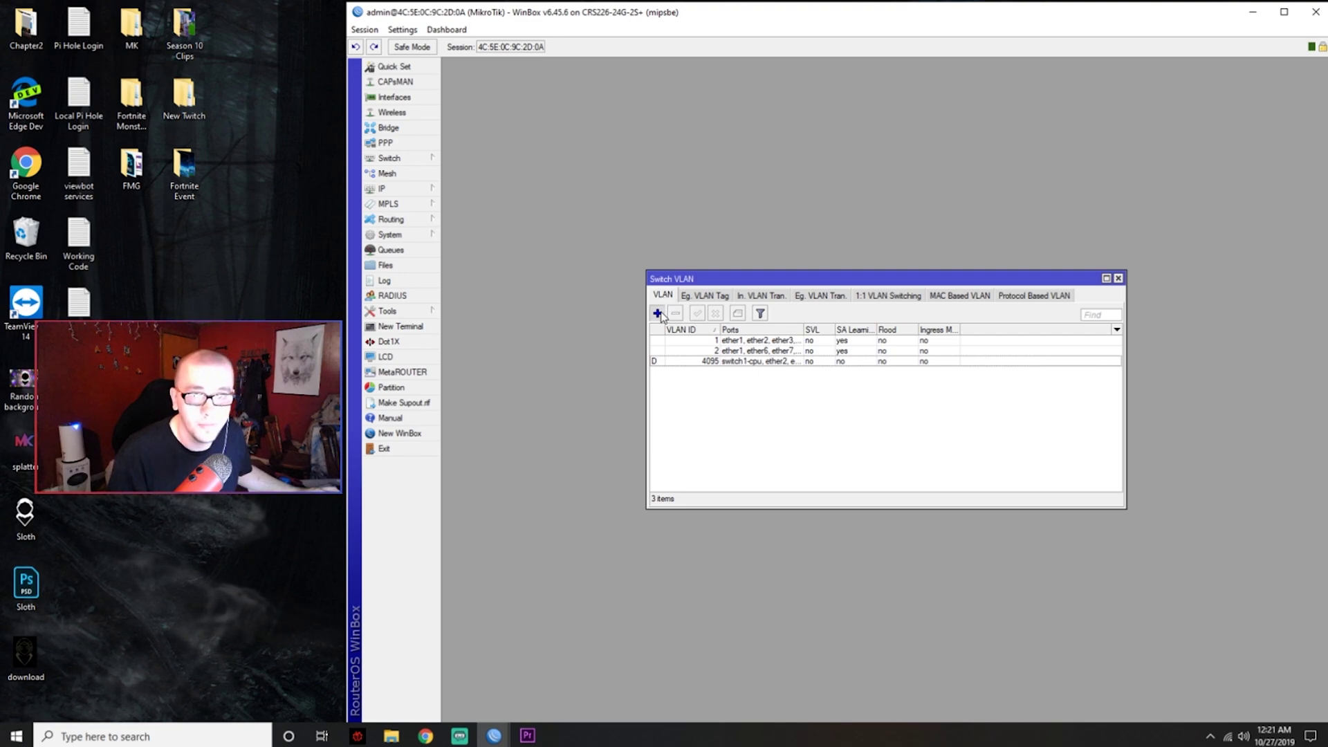
- Add a switch VLAN with ID 99 containing ports ether1 and switch1-cpu, and save it
left_click(657, 313)
left_click_drag(863, 318, 805, 293)
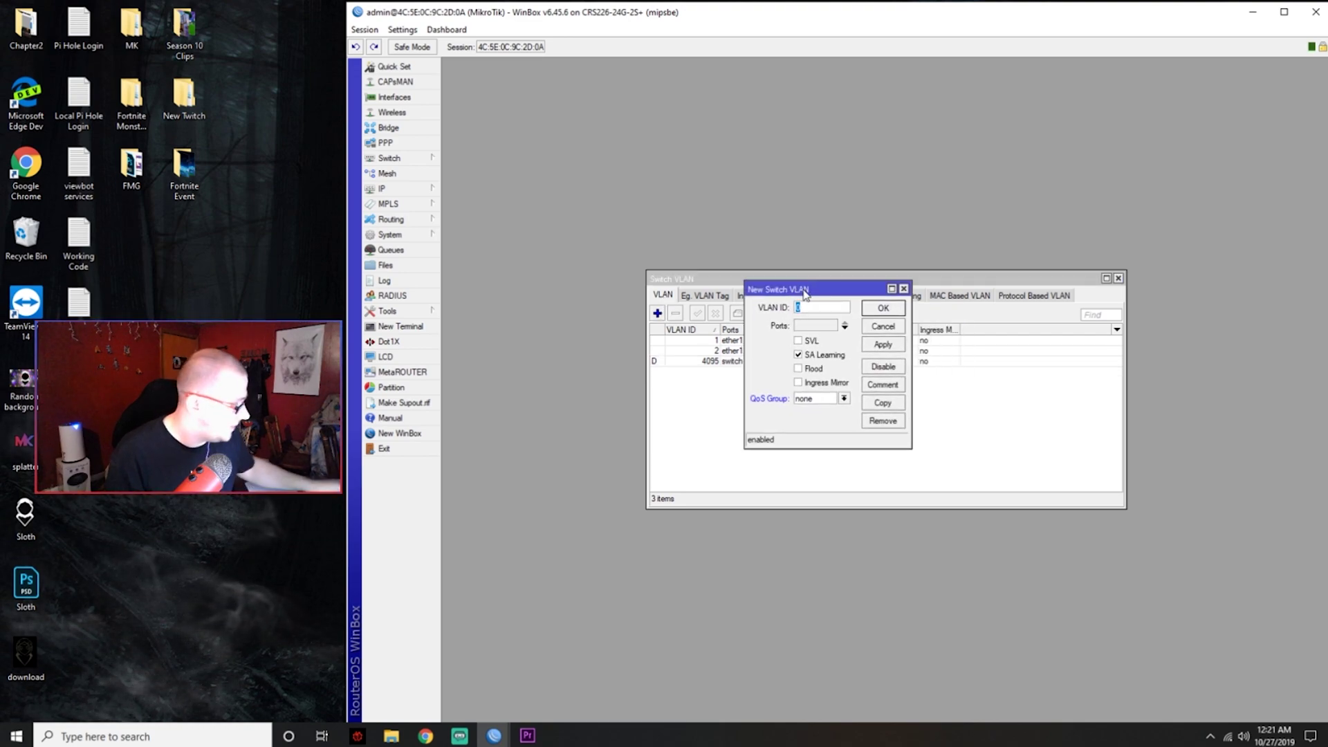
type("99")
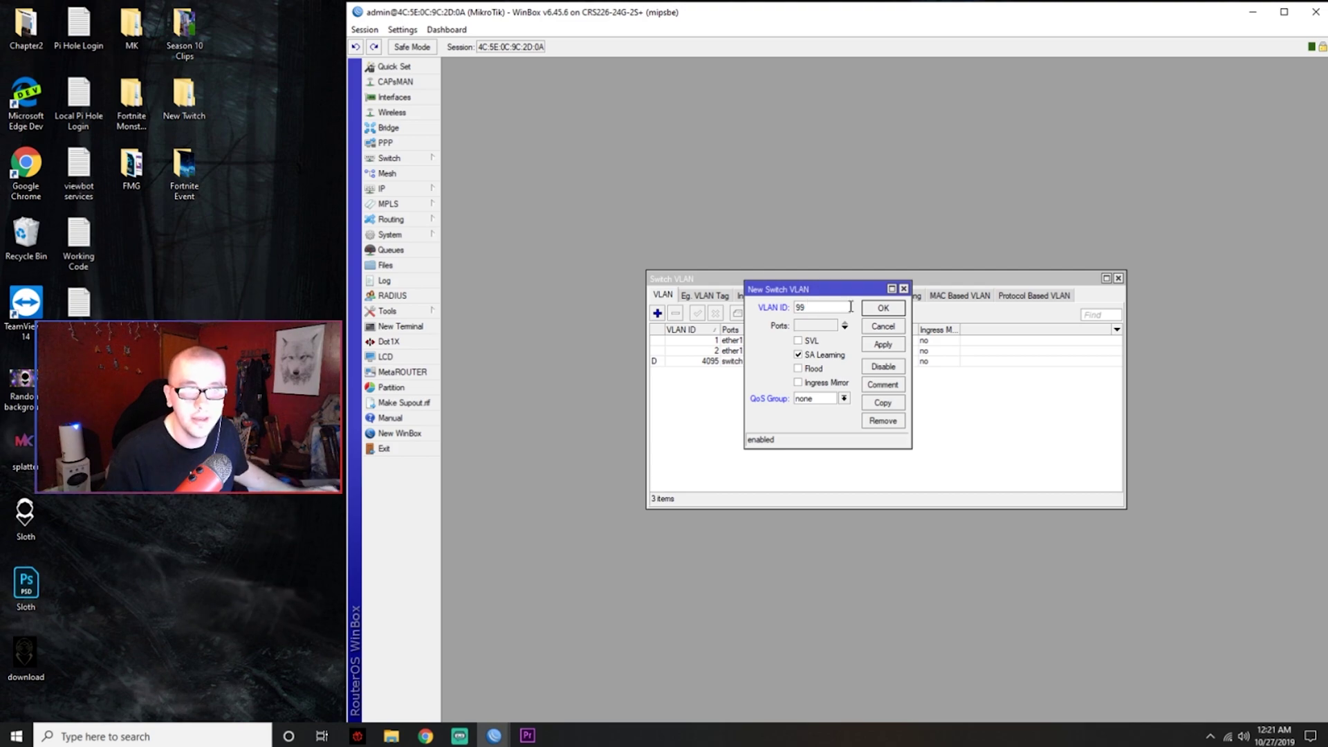
left_click(846, 327)
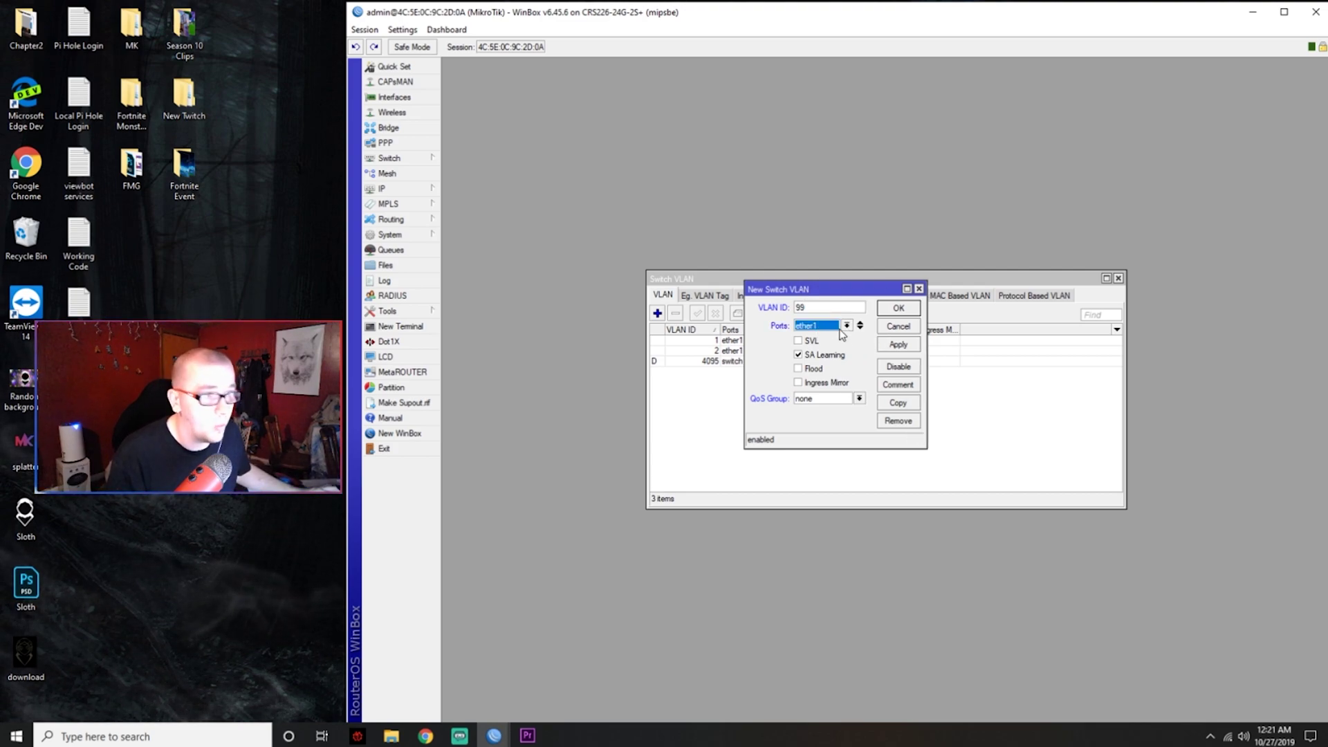
left_click(860, 328)
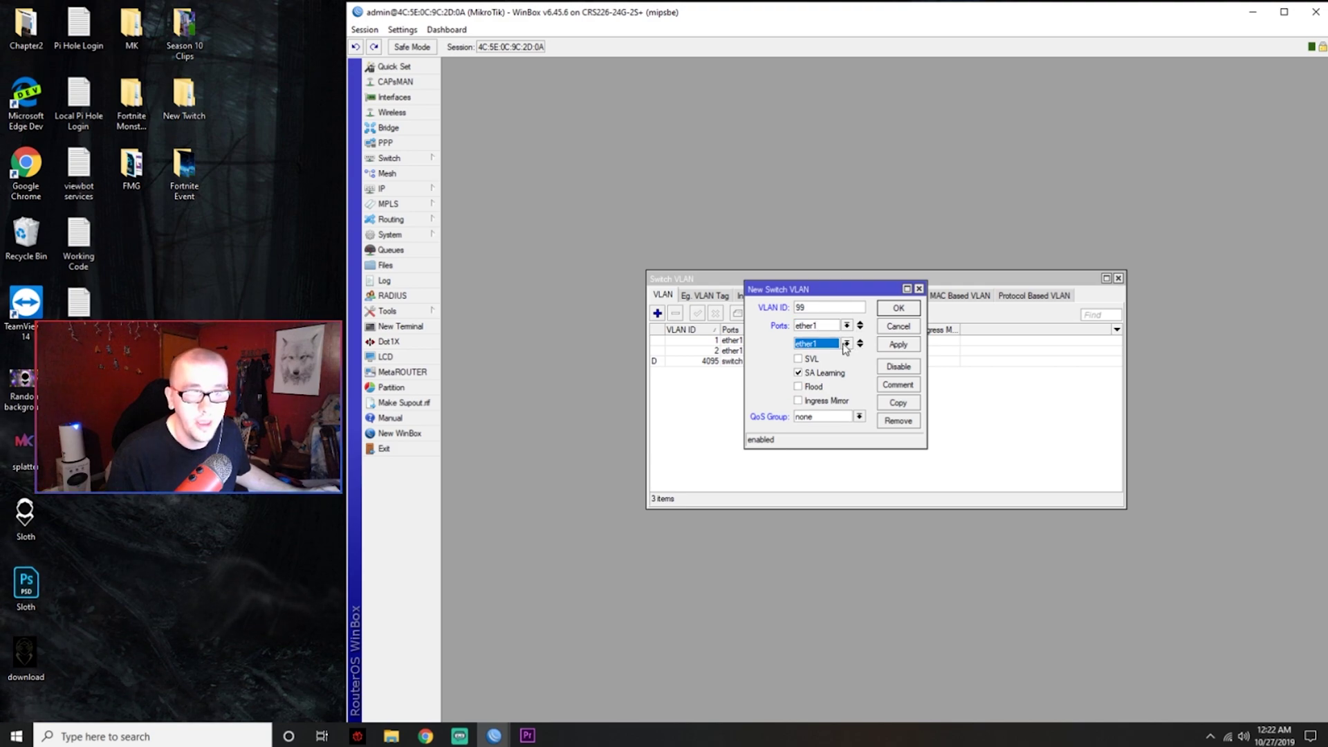
left_click(847, 343)
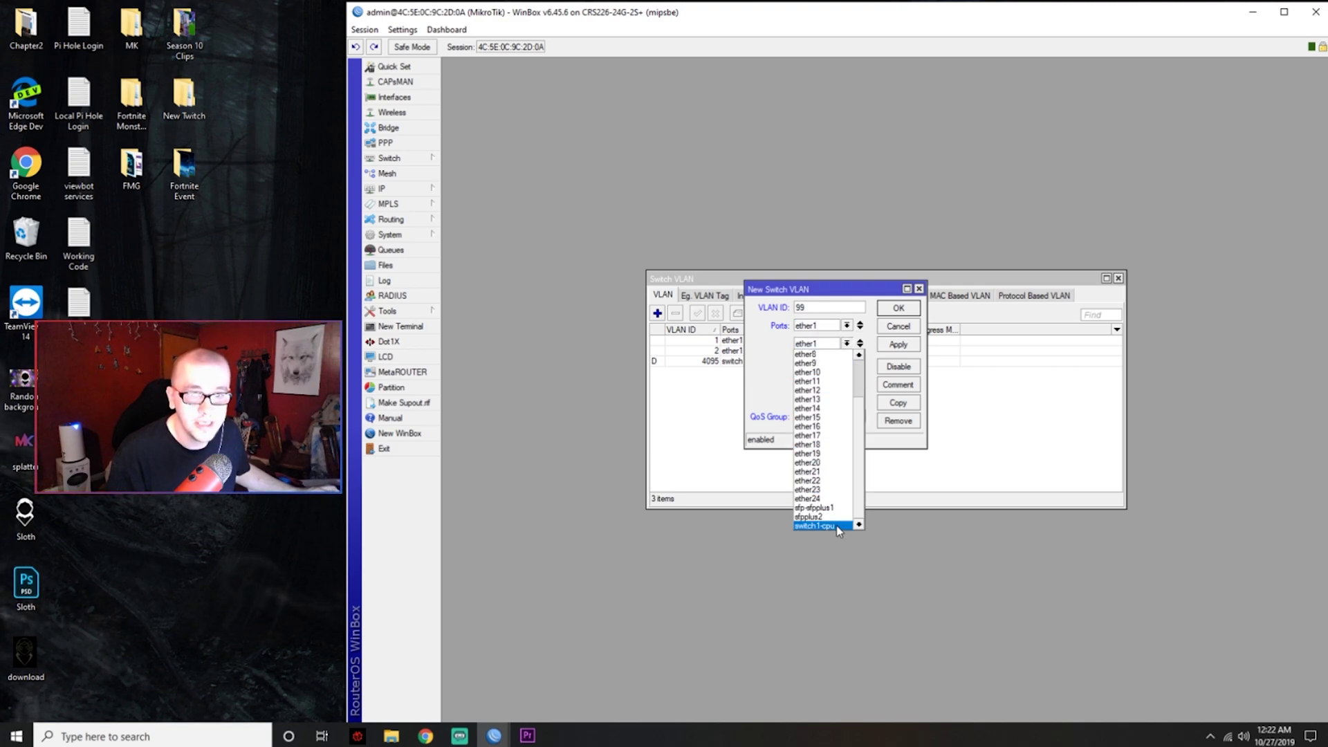
left_click(816, 526)
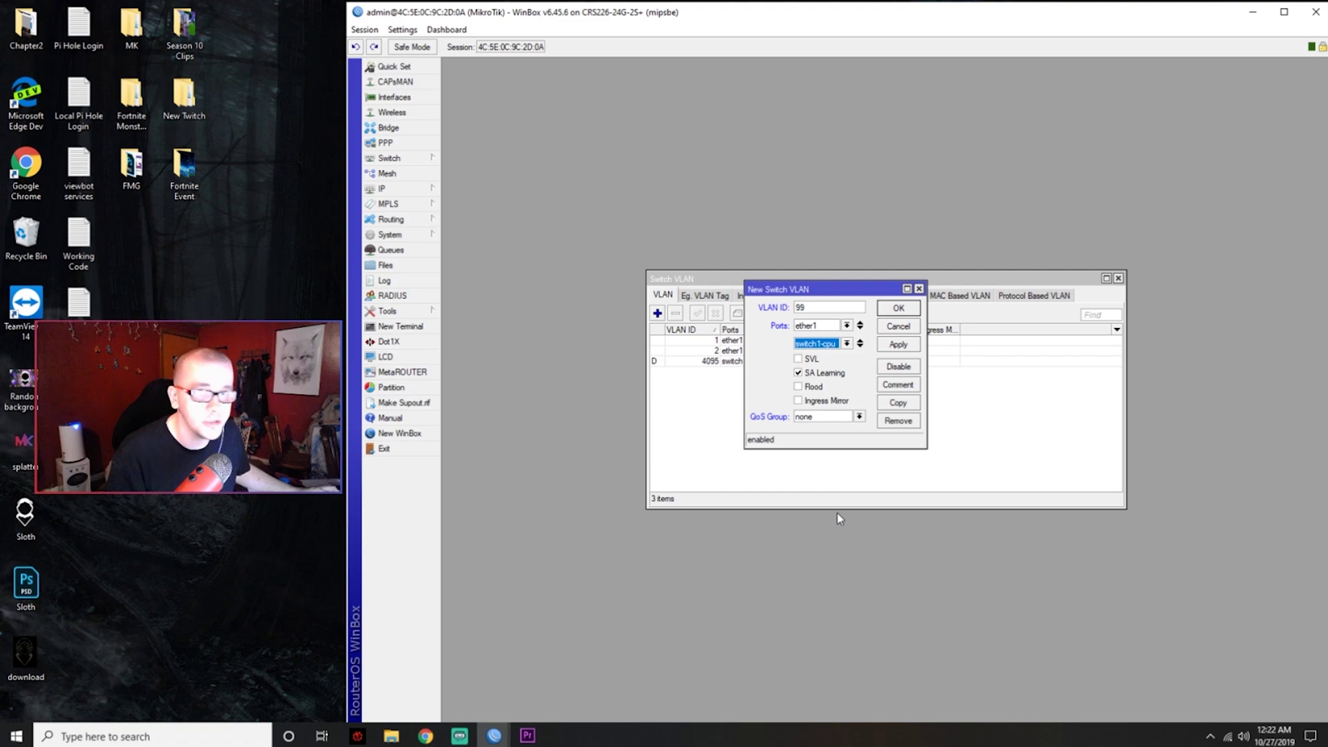
left_click(898, 344)
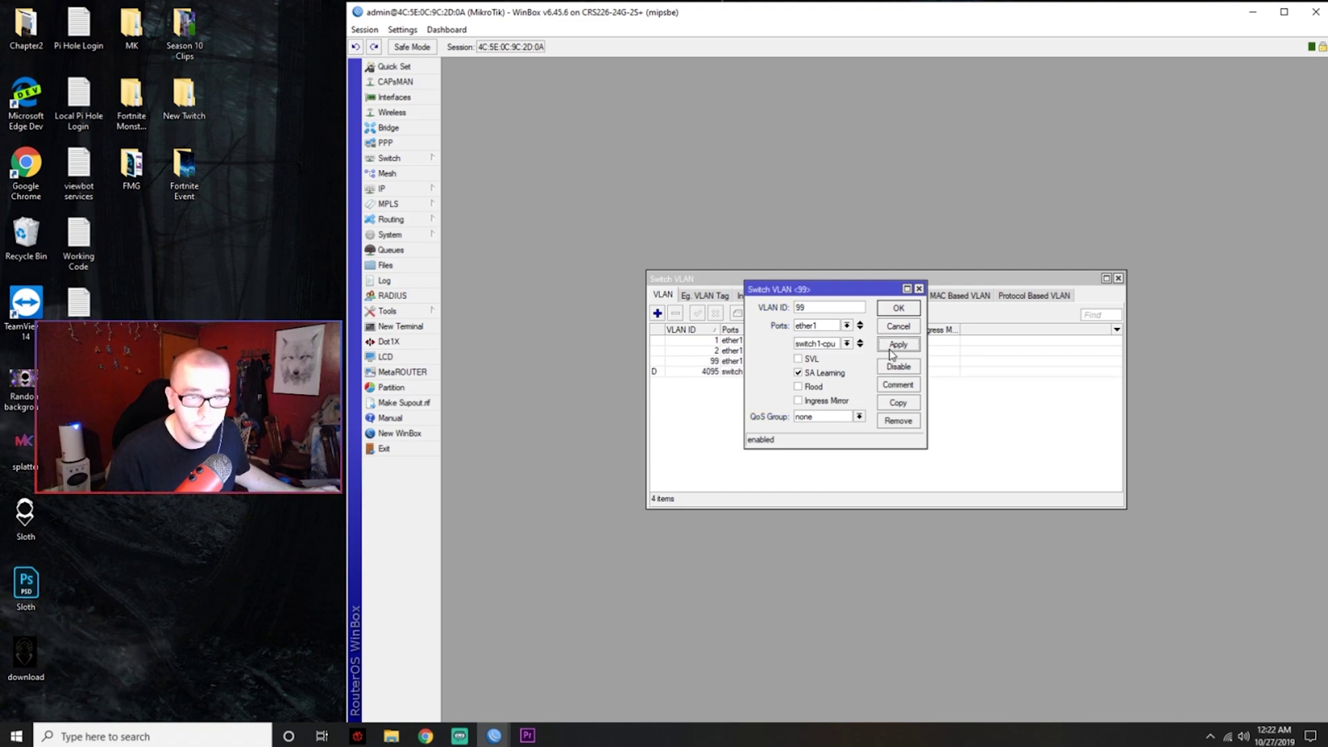
left_click(898, 309)
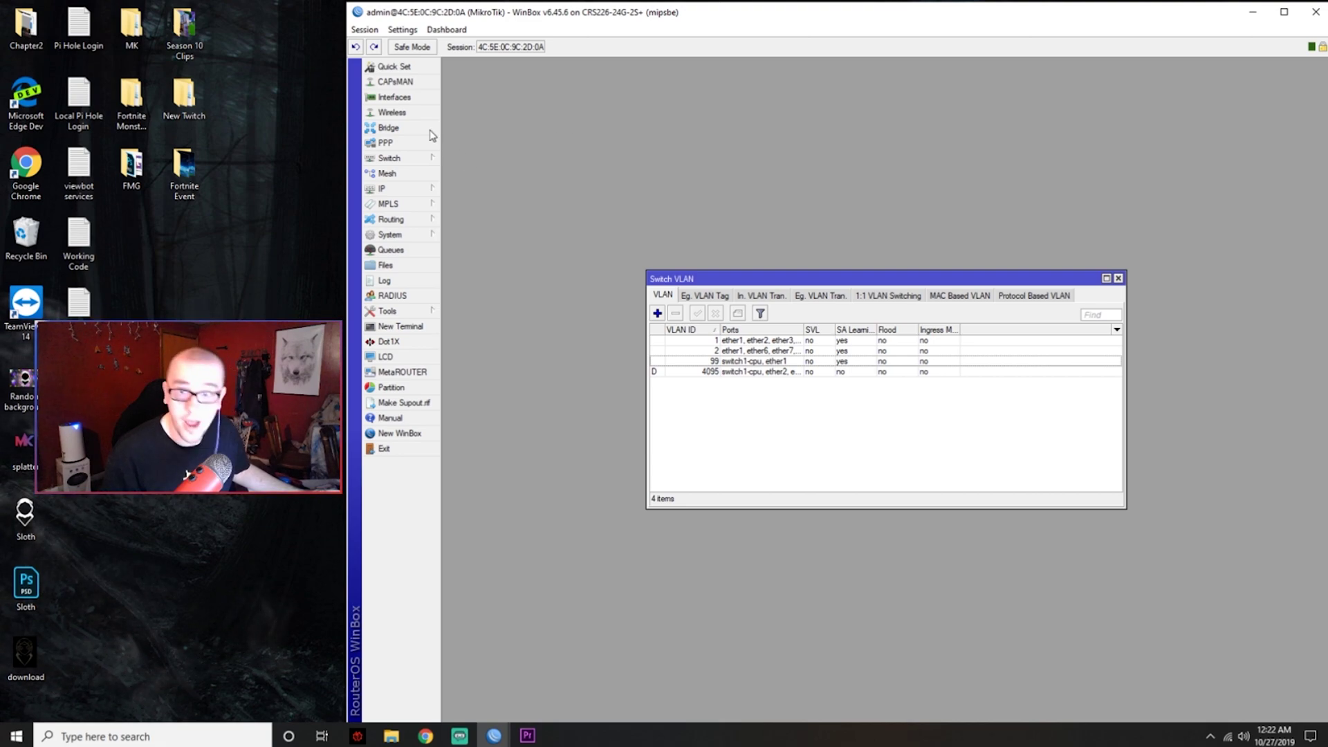
- Start a new VLAN interface on the switch and name it VLAN-MANAGE
left_click(418, 97)
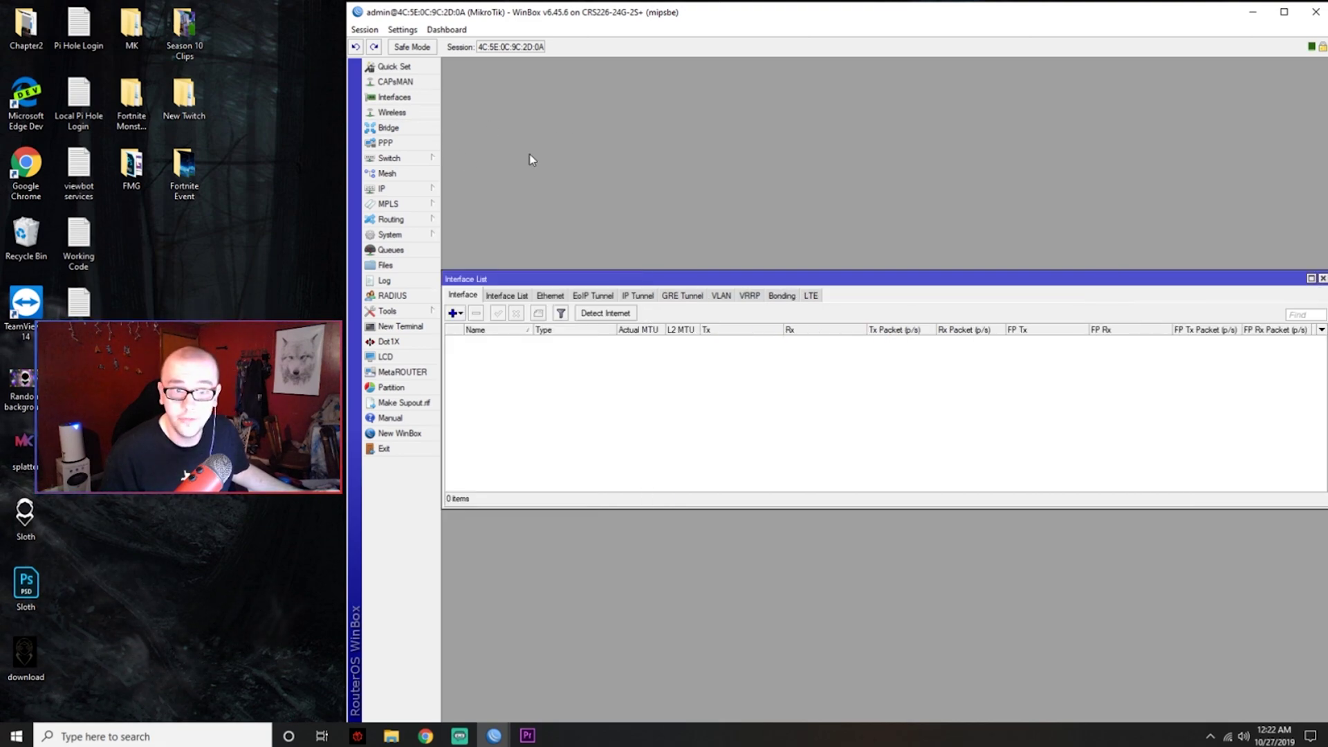
left_click(463, 316)
left_click(485, 347)
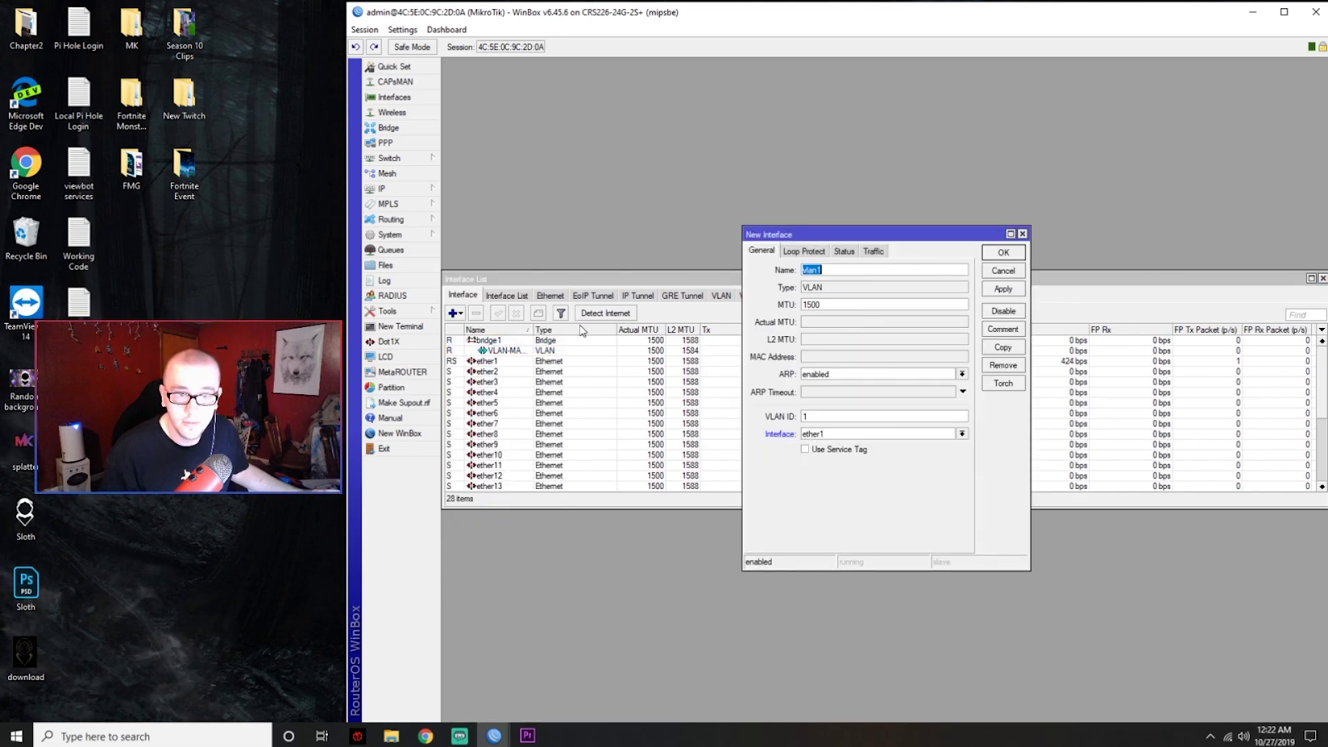
left_click_drag(860, 234, 798, 197)
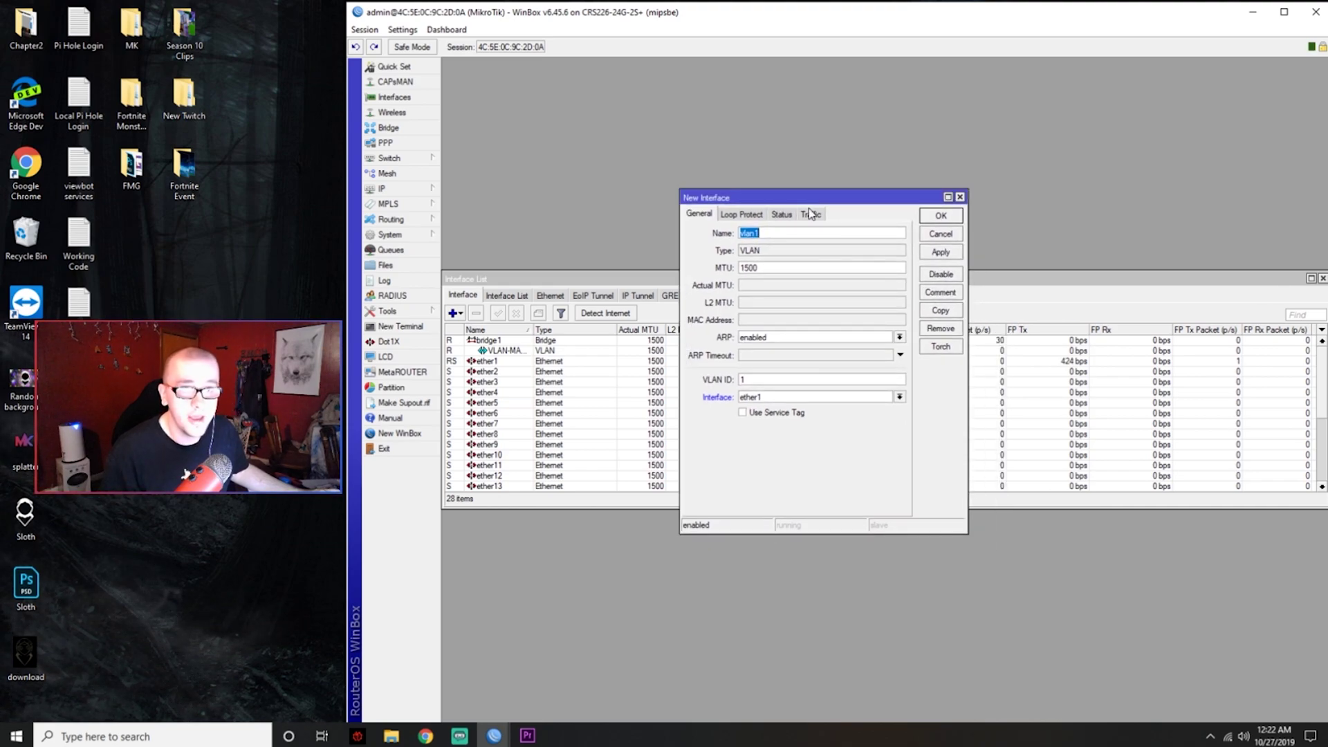
type("vla")
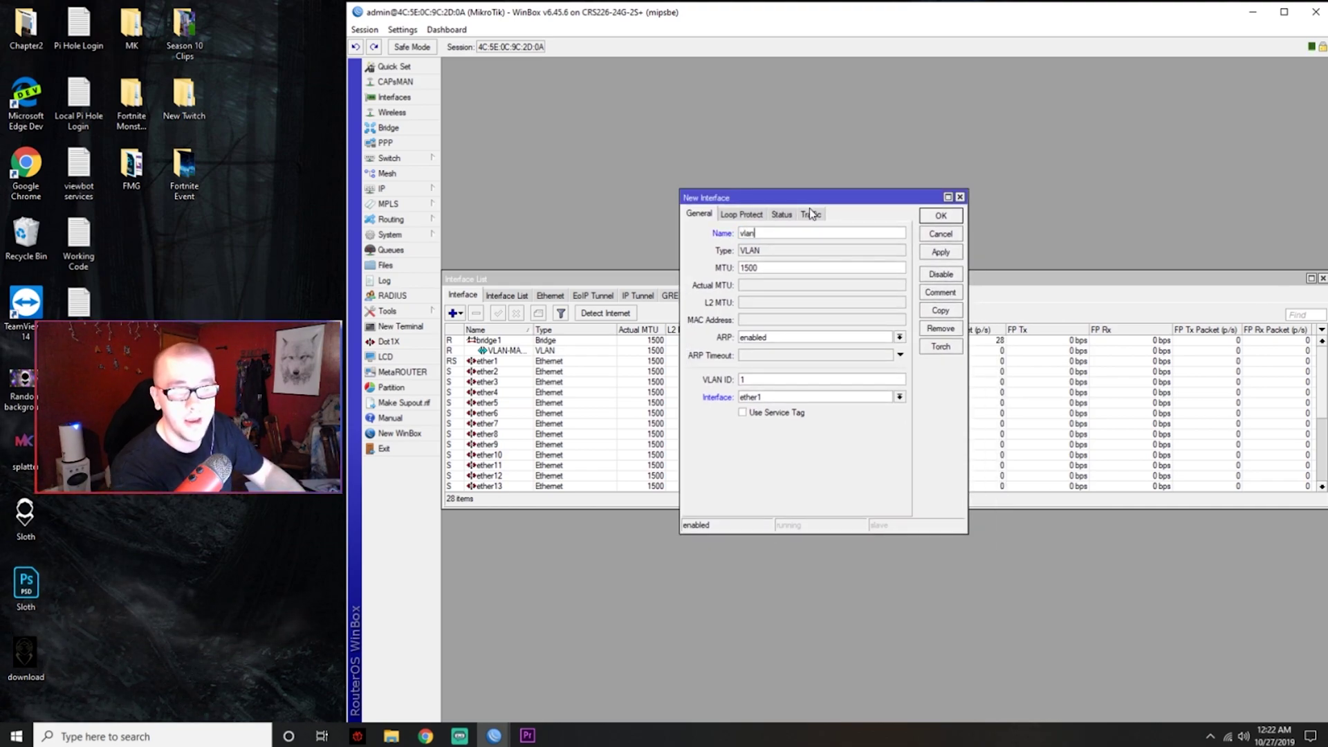
type("N-MANAGE")
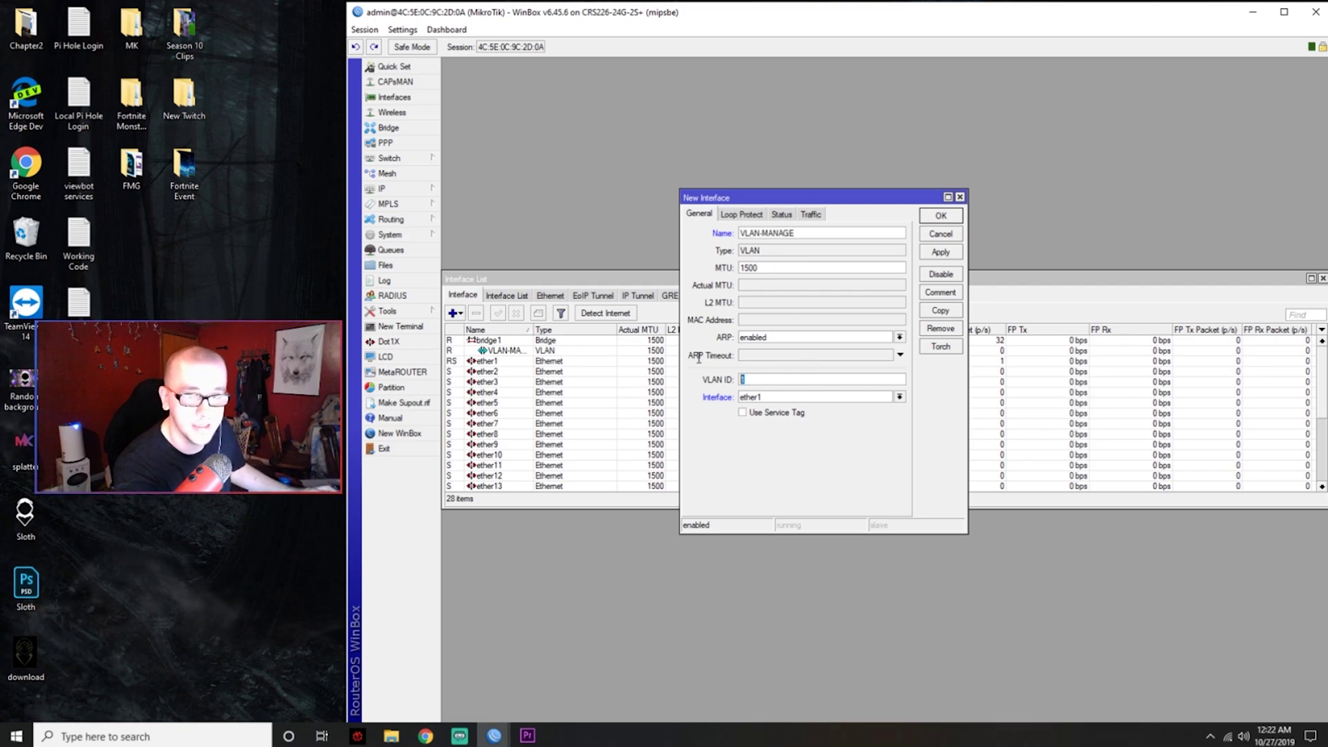
- Set the new interface's VLAN ID to 99, assign it to bridge1 and try to apply it
type("99")
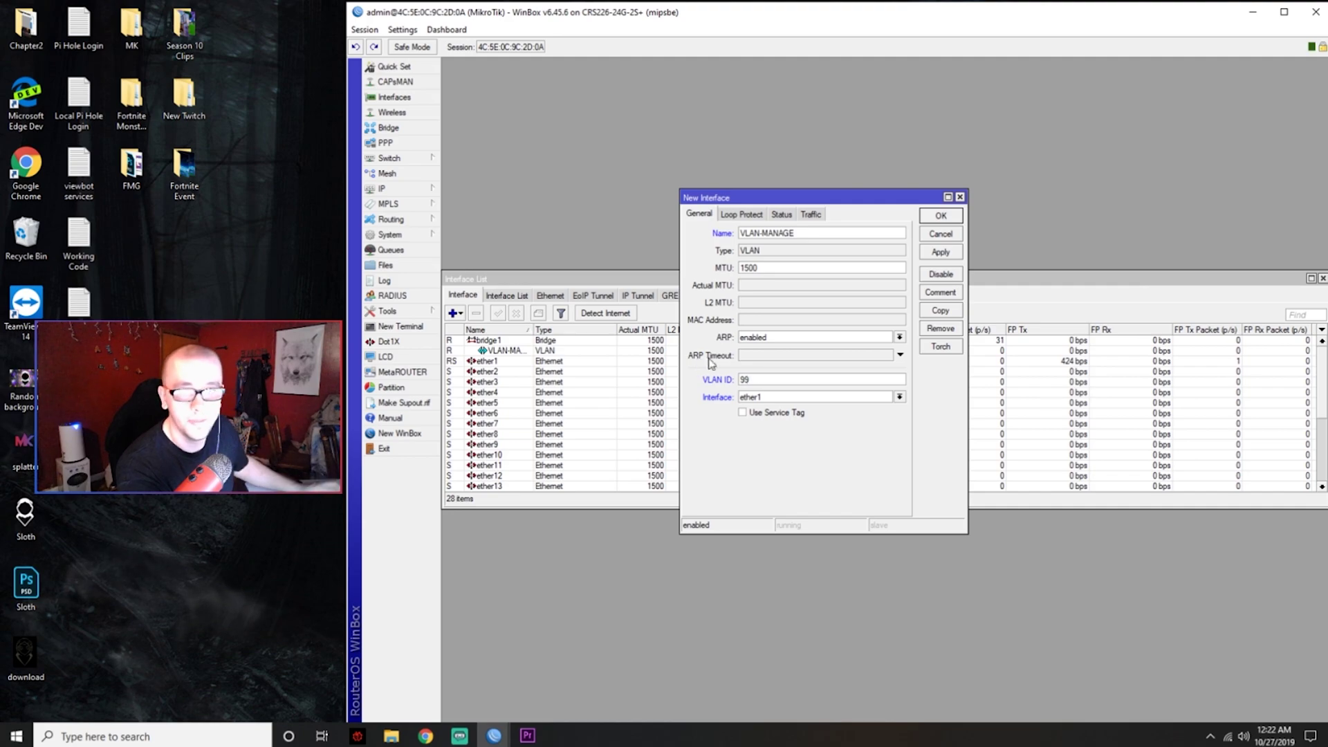
left_click(797, 398)
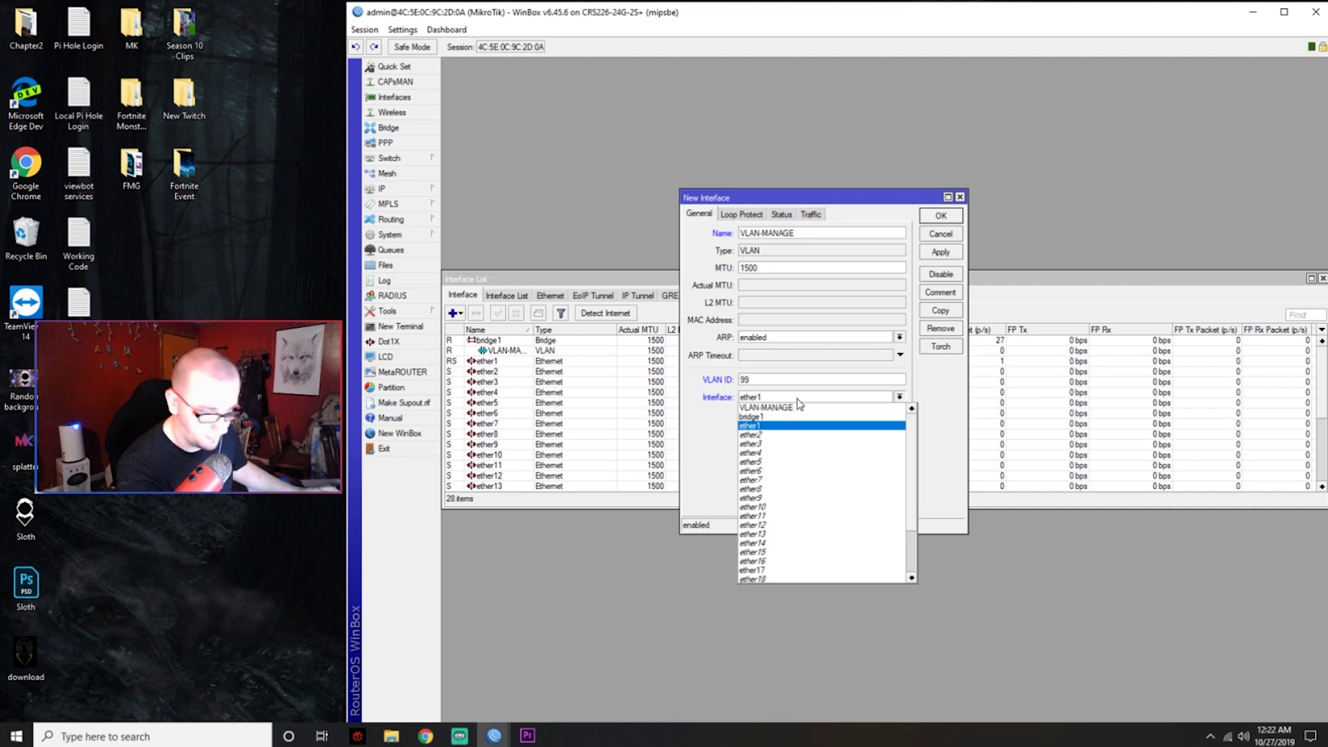
left_click(834, 418)
left_click(941, 255)
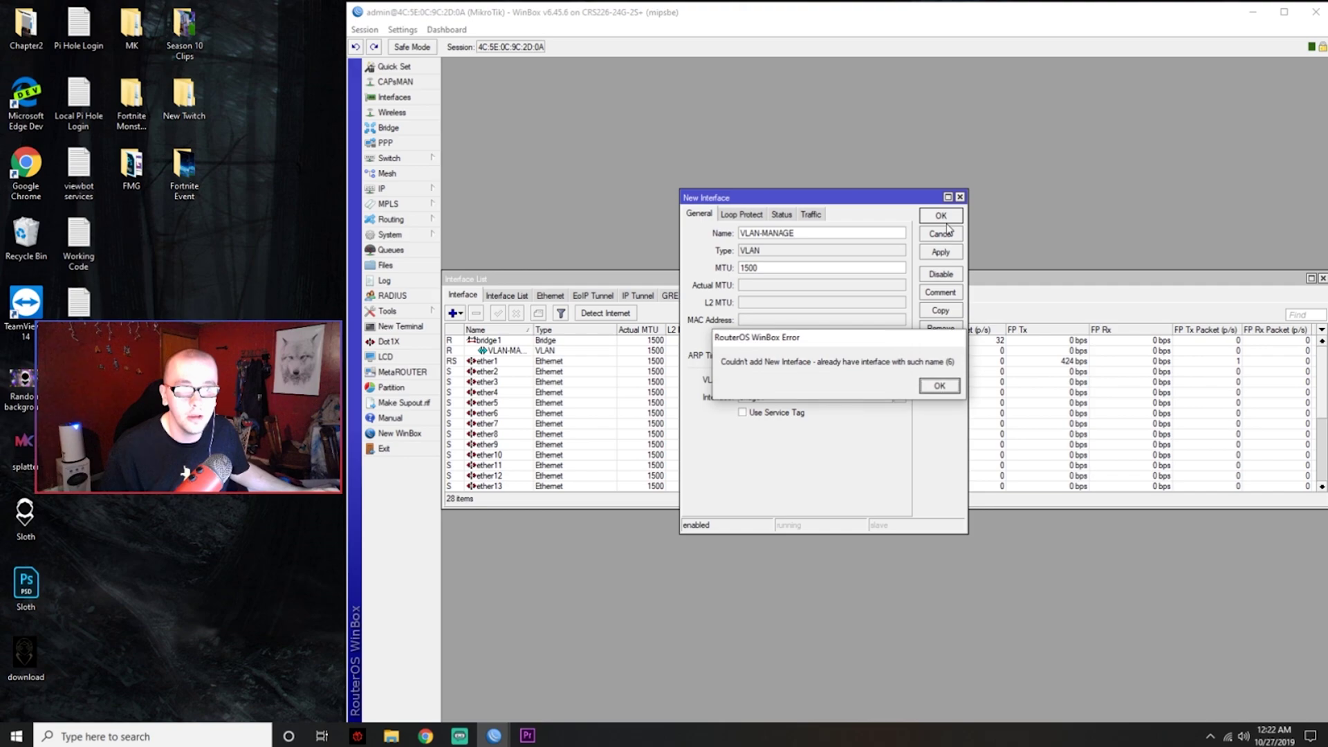
left_click(941, 389)
- Remove the old VLAN-MANAGE interface from the list and save the new one on bridge1
left_click(516, 351)
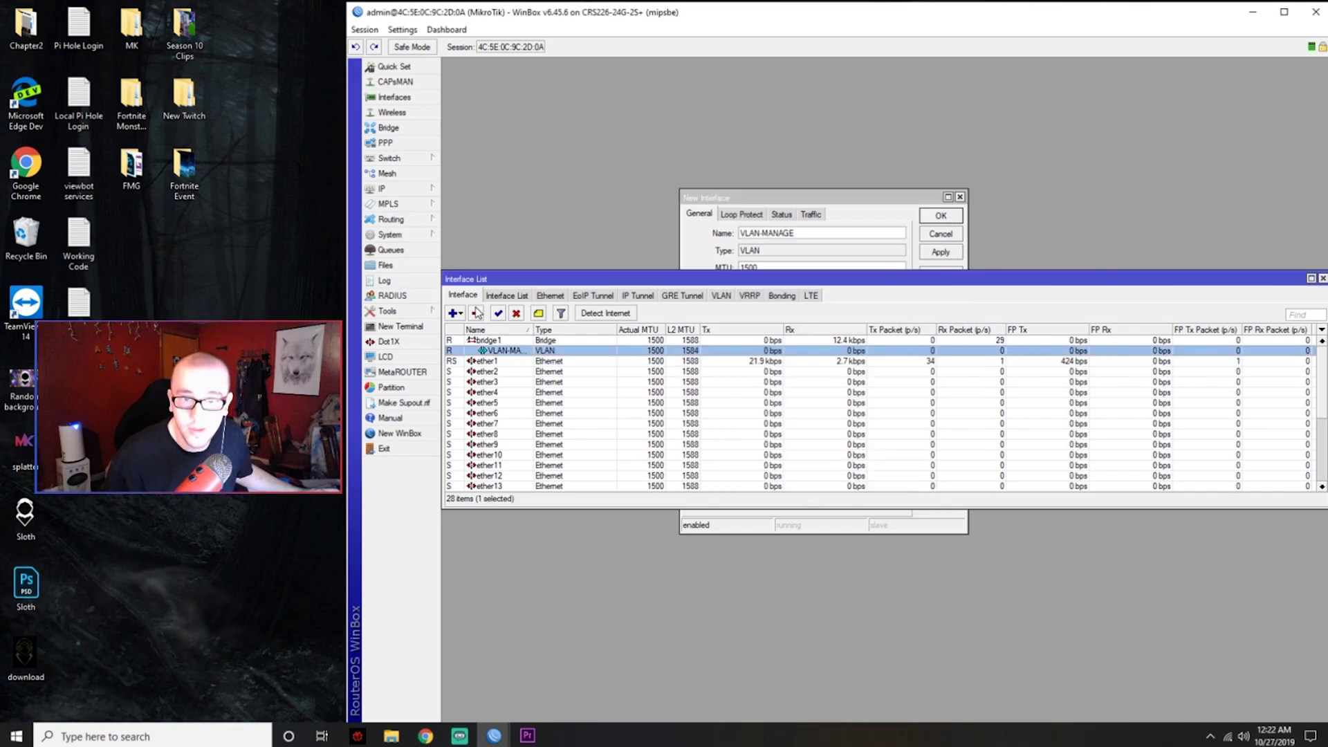
left_click(476, 313)
left_click(783, 192)
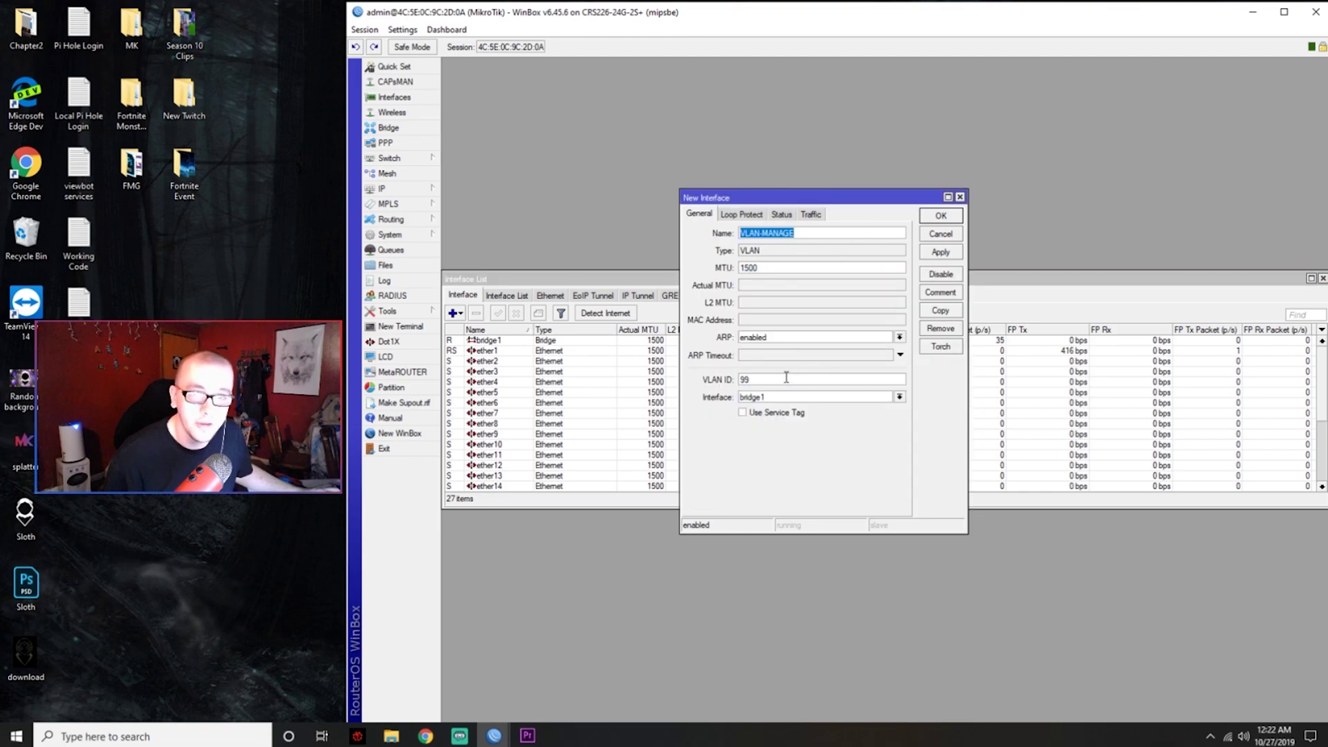
left_click(779, 397)
left_click(779, 407)
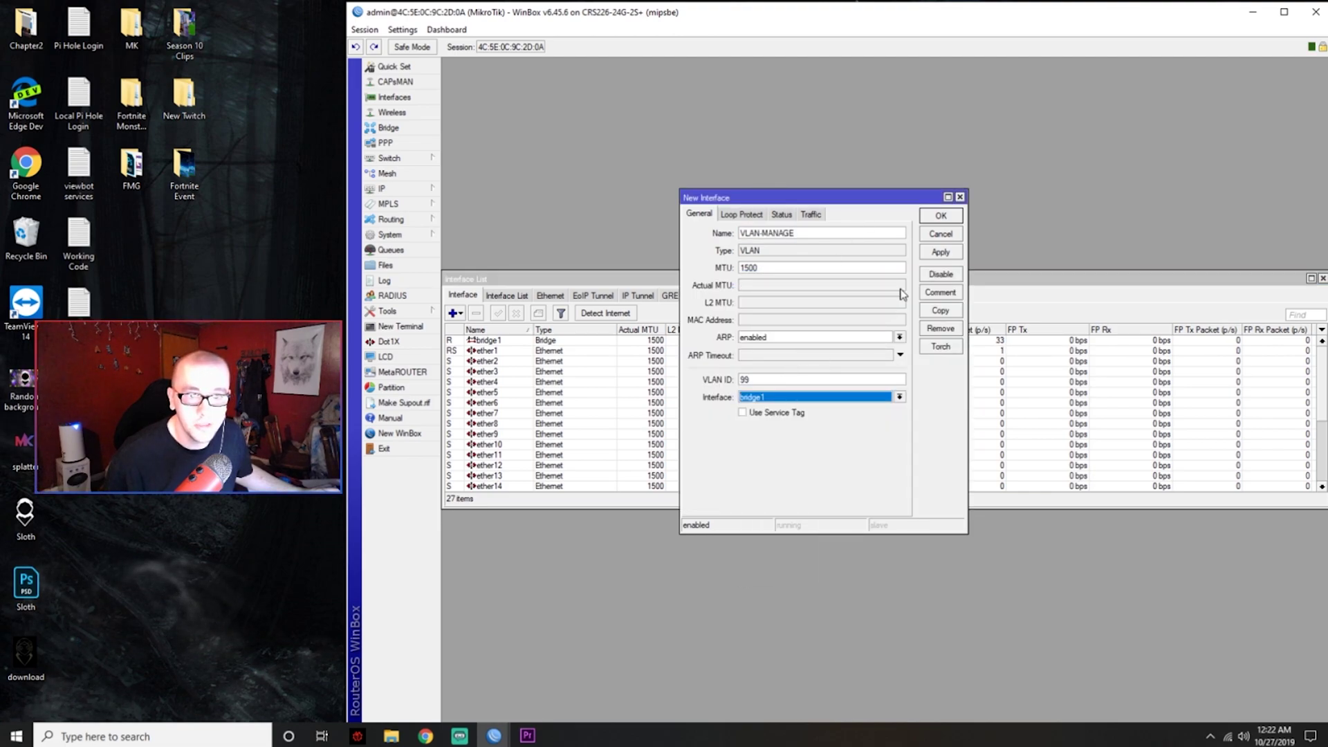
left_click(932, 253)
left_click(941, 215)
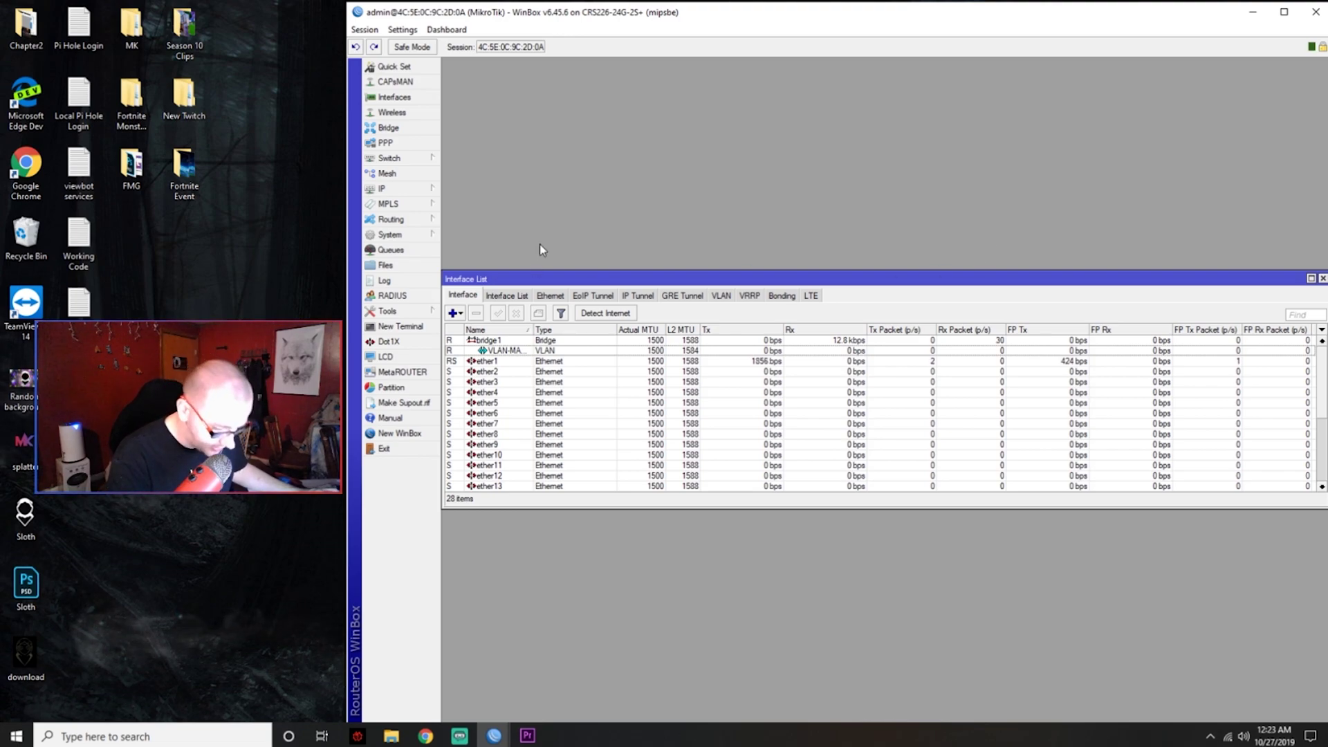
- Open the switch's IP address list and delete the invalid 192.168.100.1 entry whose interface is unknown
left_click(429, 191)
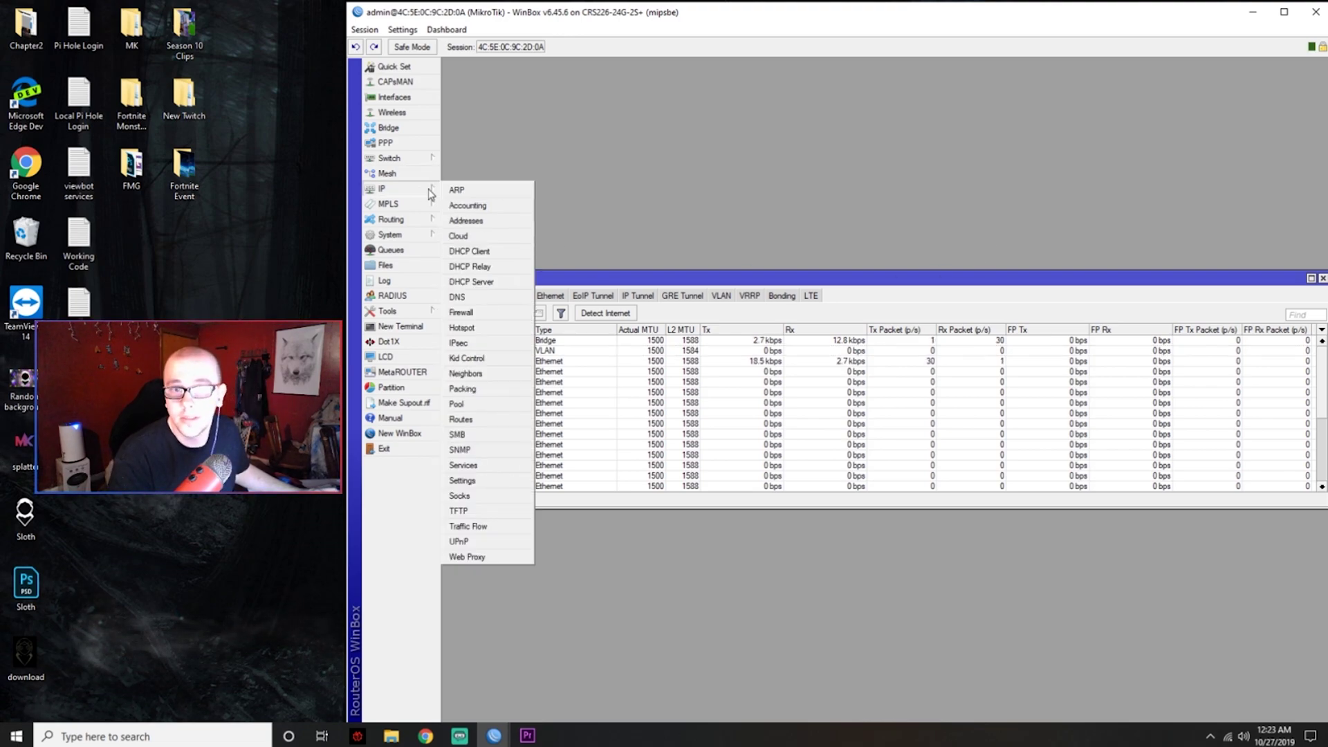
left_click(484, 220)
left_click_drag(806, 285, 685, 252)
left_click(713, 296)
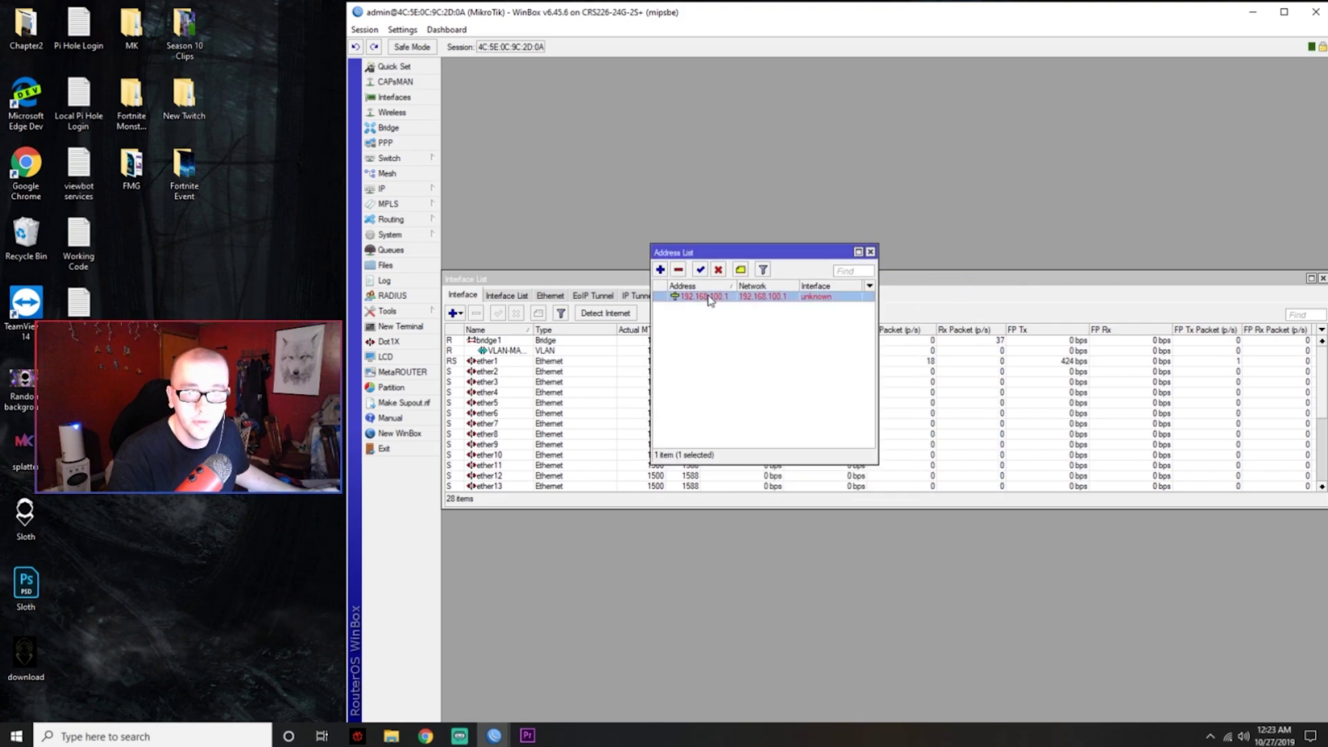
left_click(679, 269)
- Add the IP address 192.168.100.1/24 to the VLAN-MANAGE interface and save it
left_click(660, 269)
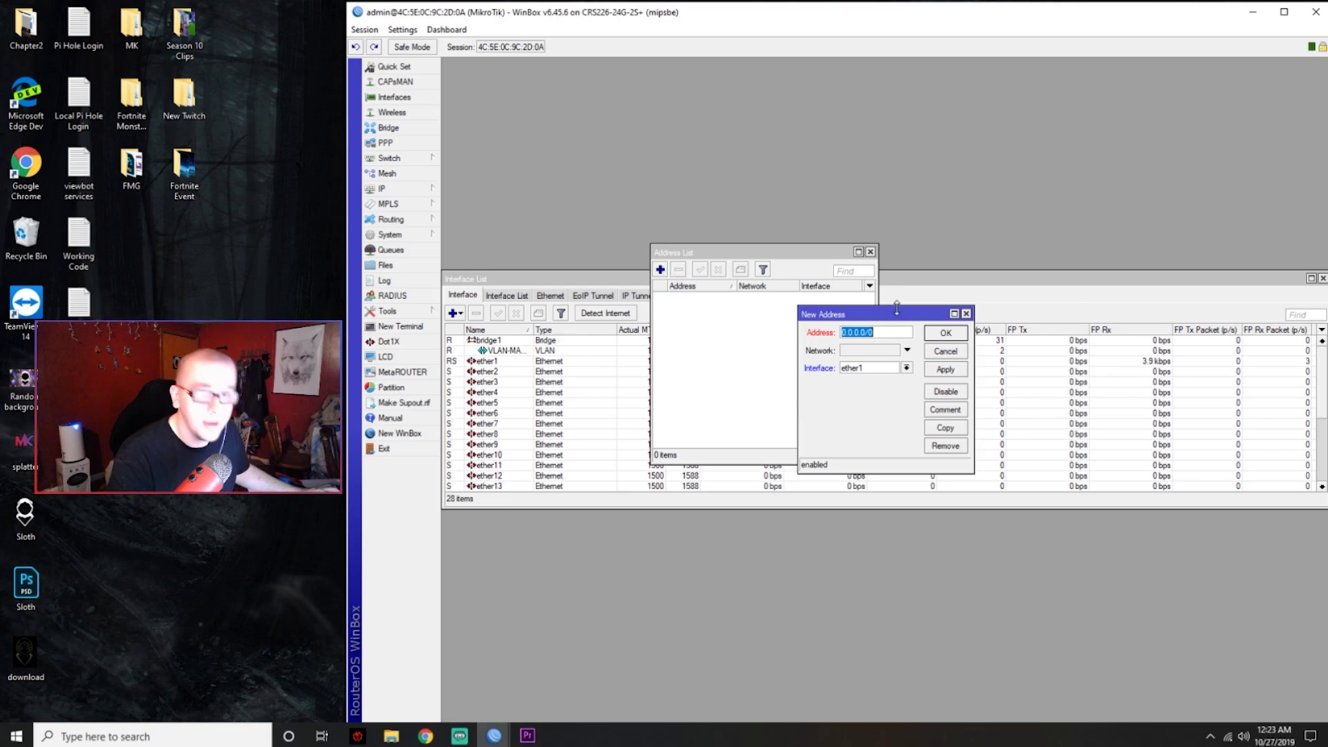
type("192.16")
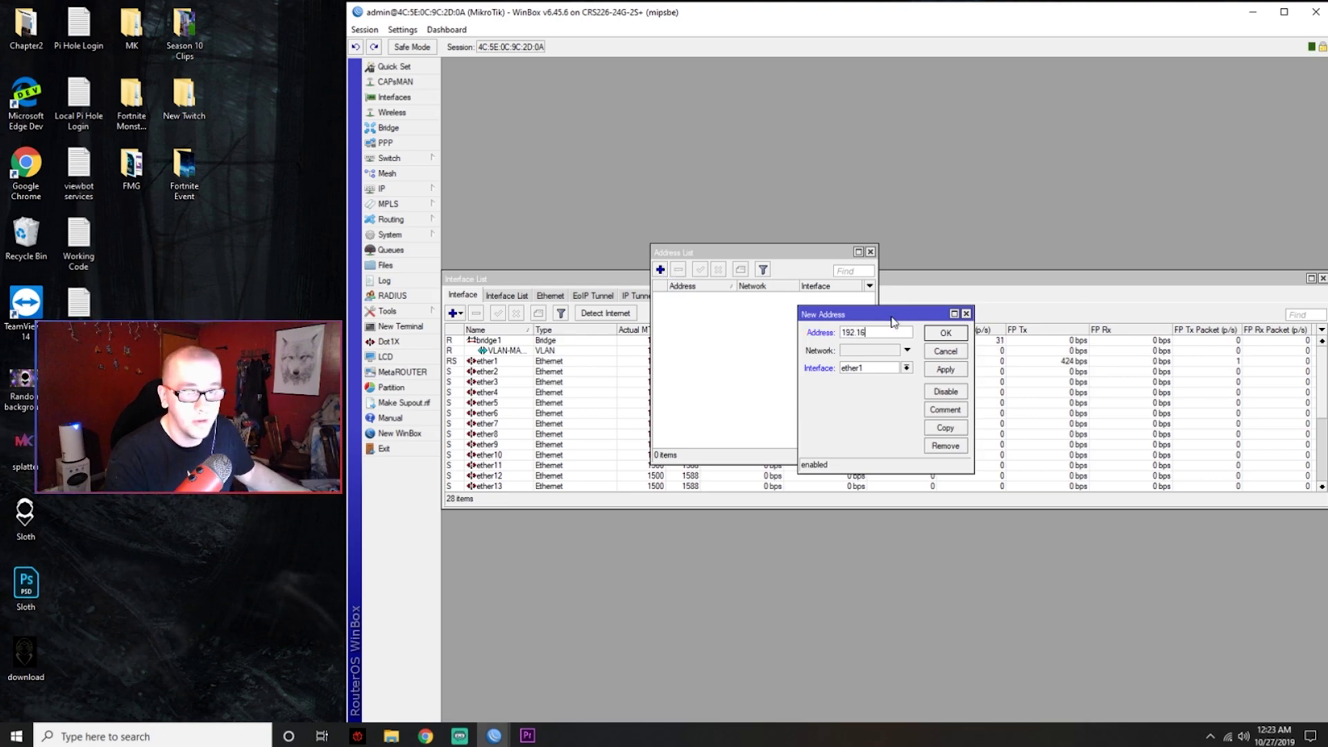
type("8.1.1")
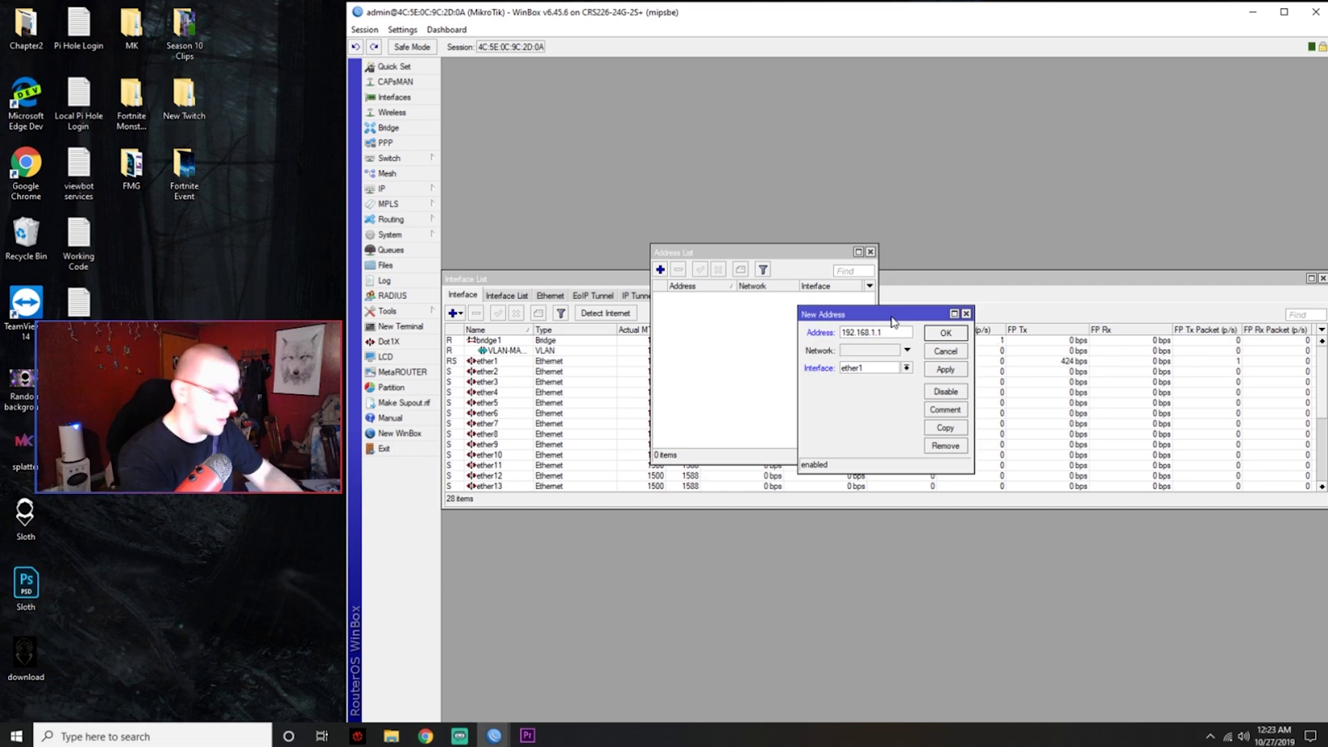
key("BackSpace")
key("BackSpace")
type("00.1")
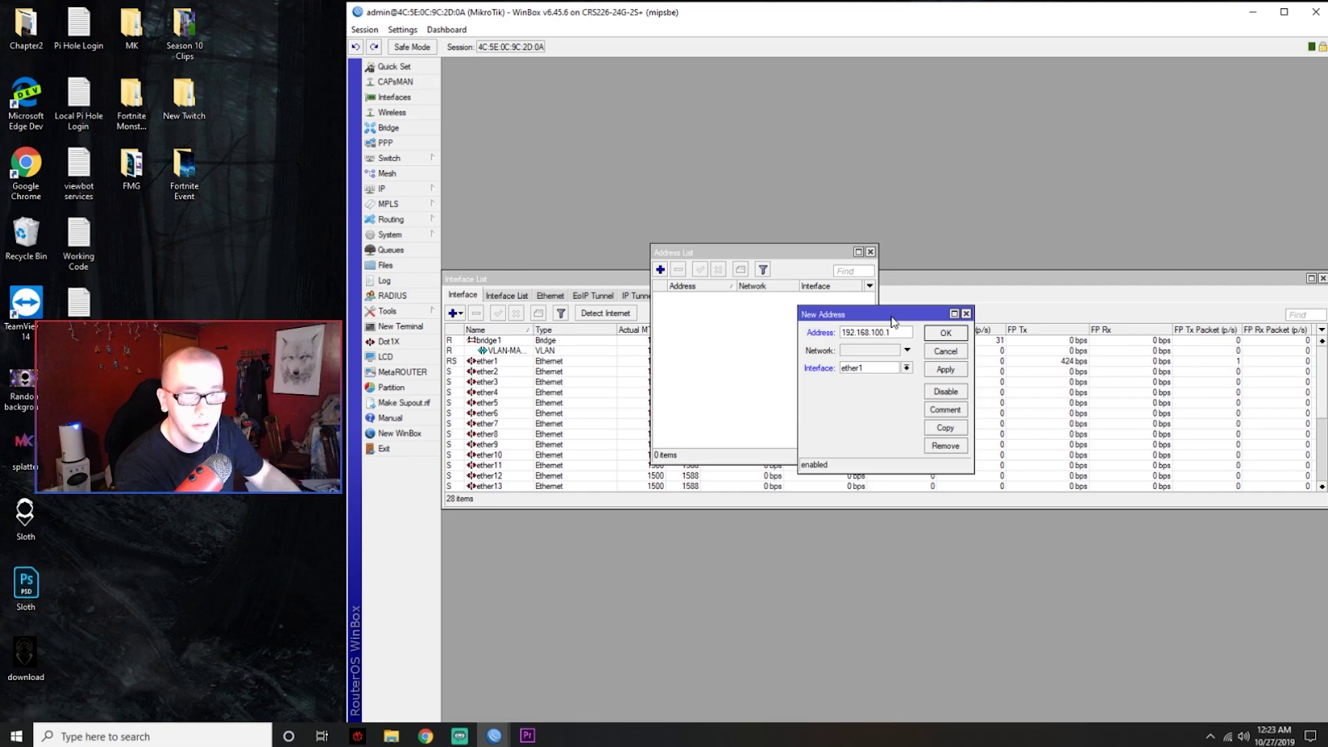
type("/24")
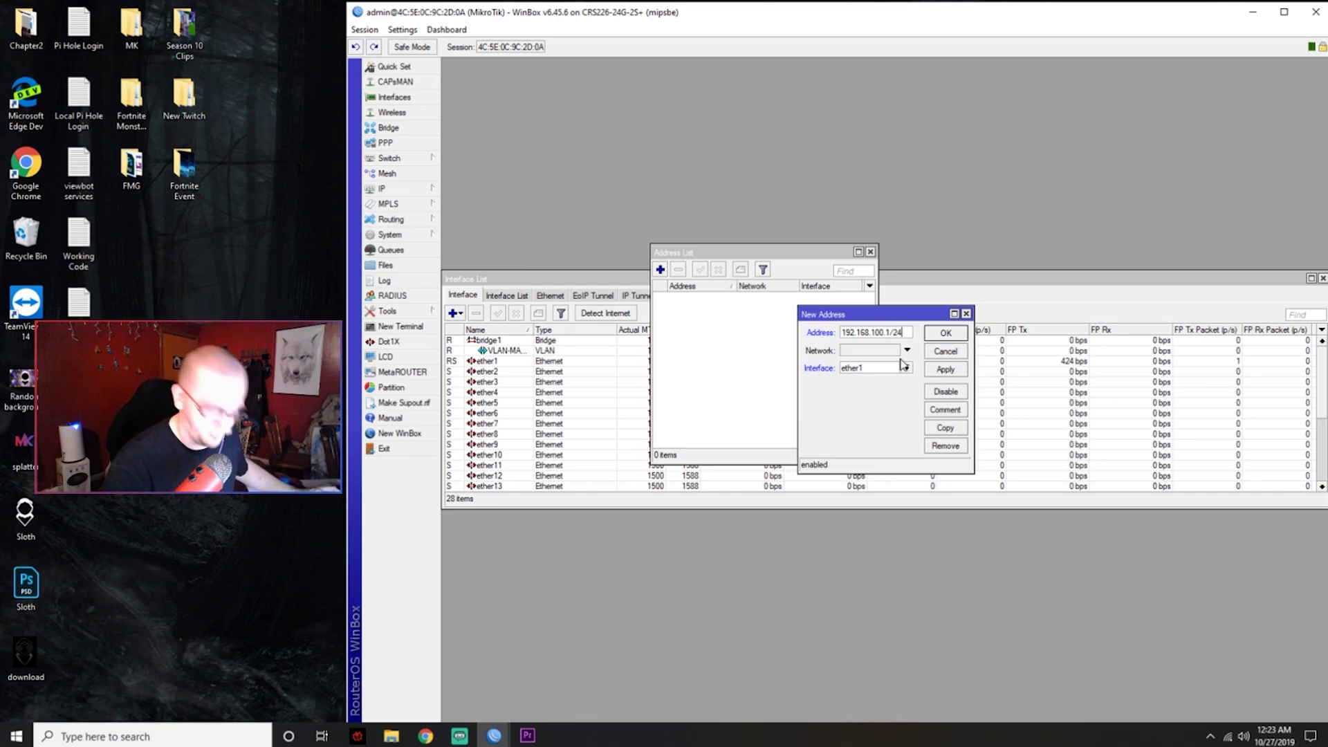
left_click(905, 367)
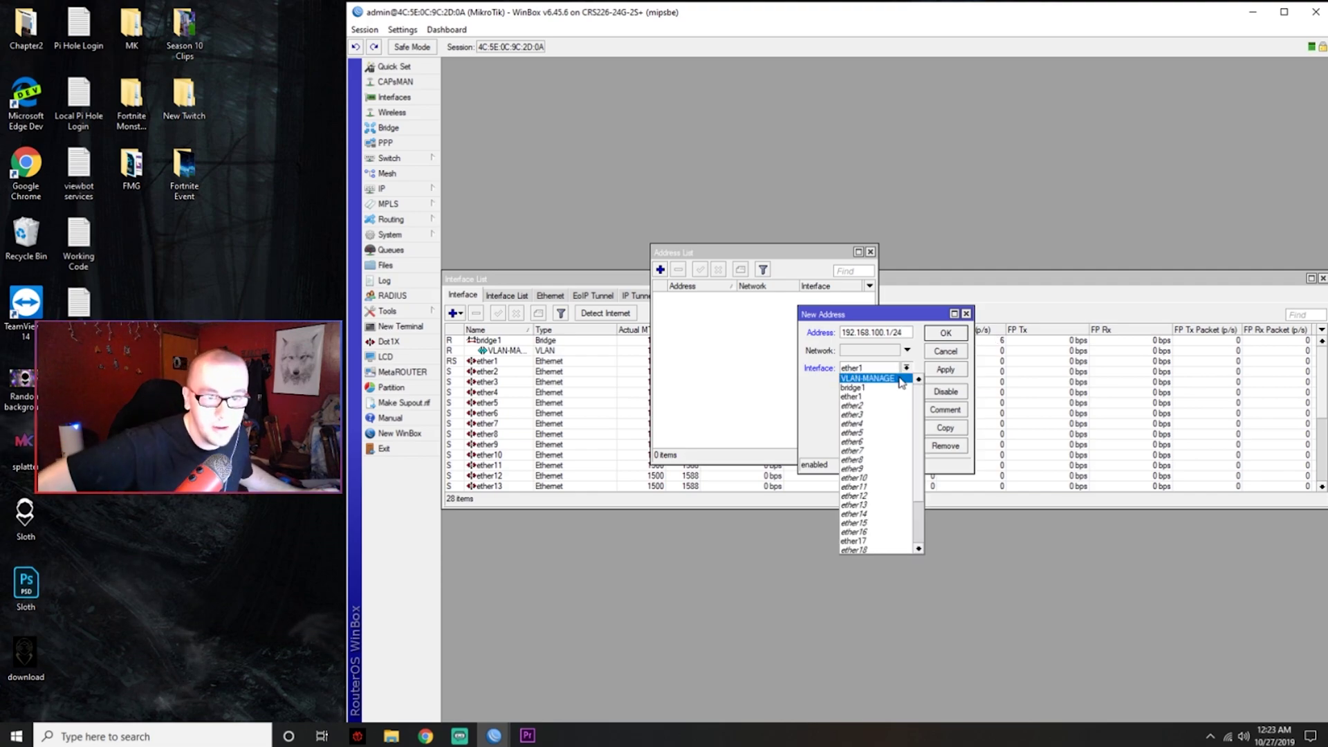
left_click(901, 381)
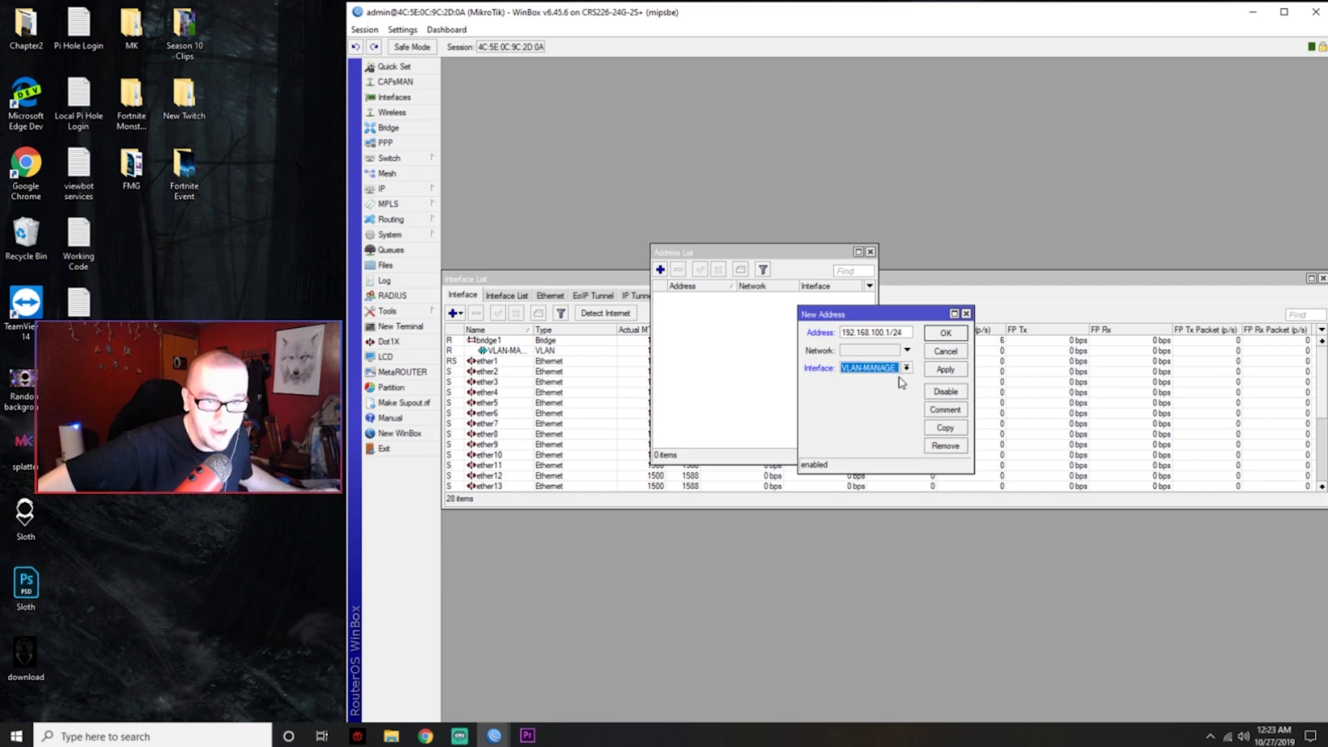
left_click(945, 370)
left_click(948, 338)
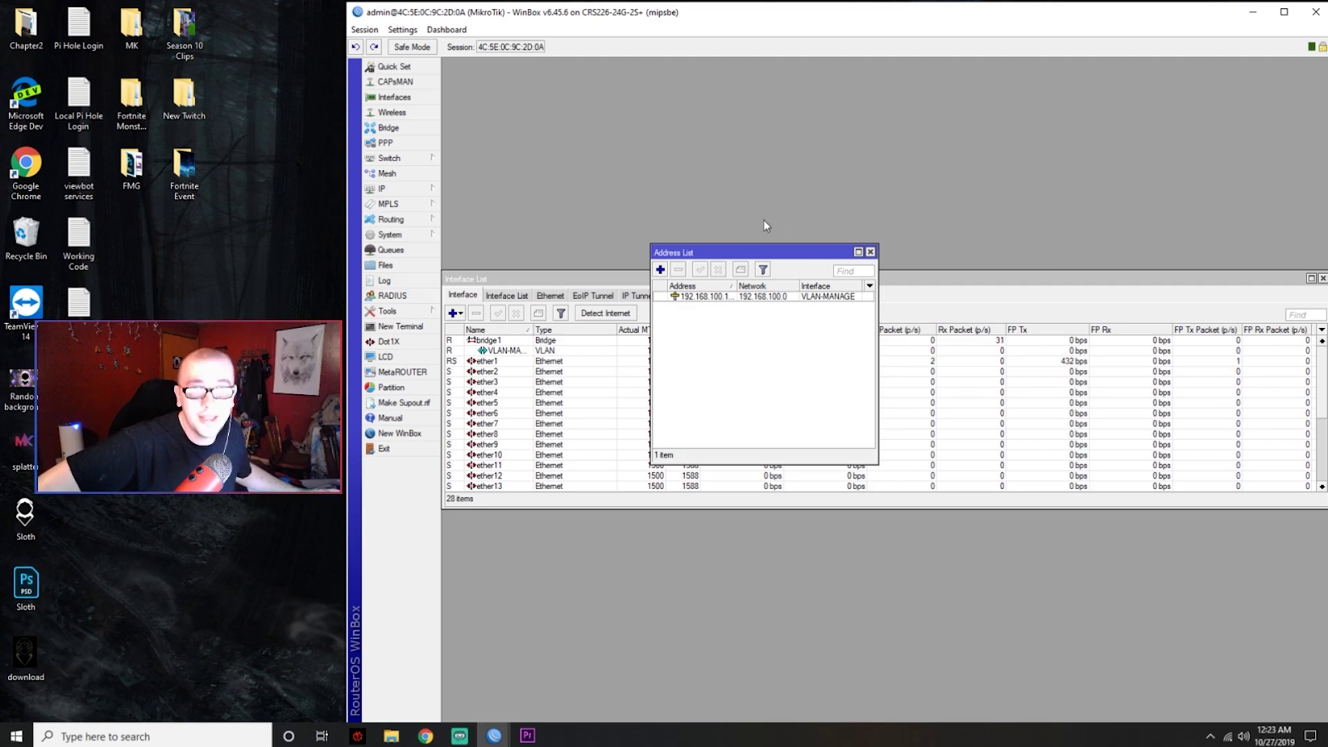
- Add a default route for 0.0.0.0/0 with gateway 192.168.100.100 and save it
left_click(427, 191)
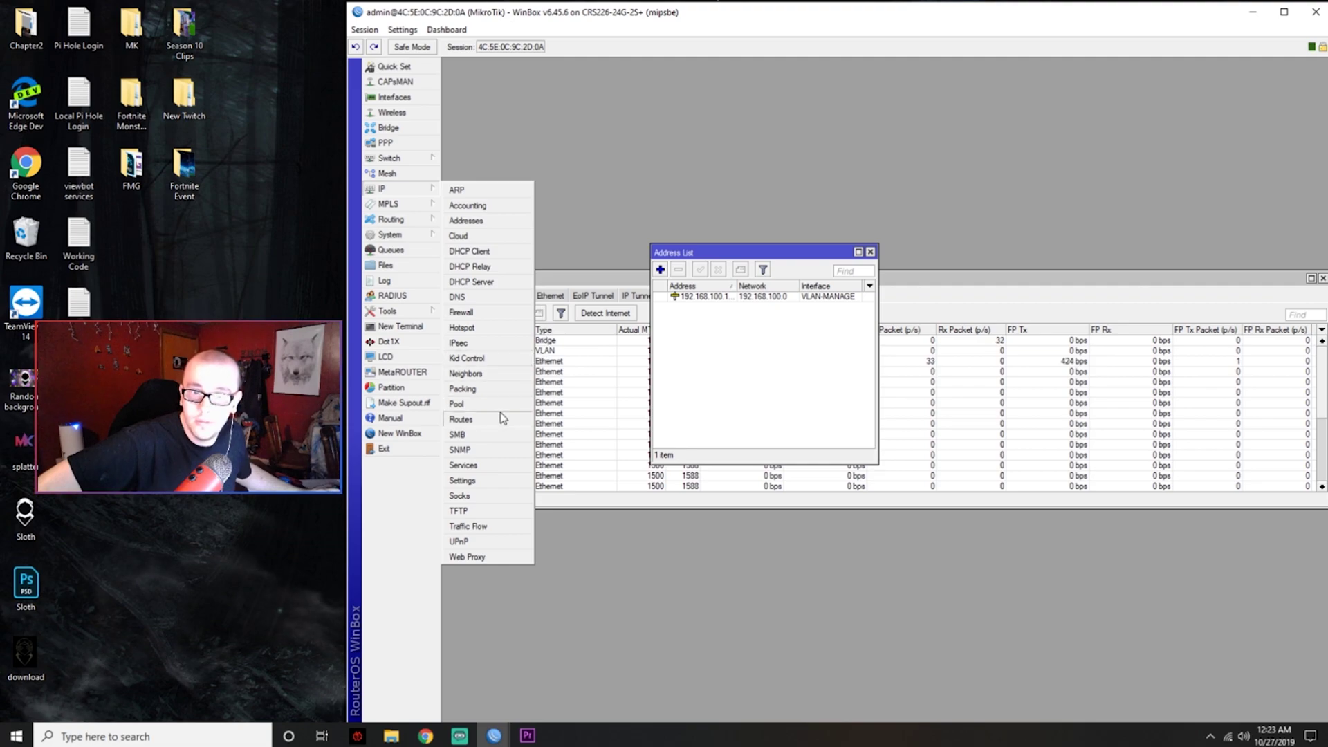
left_click(461, 419)
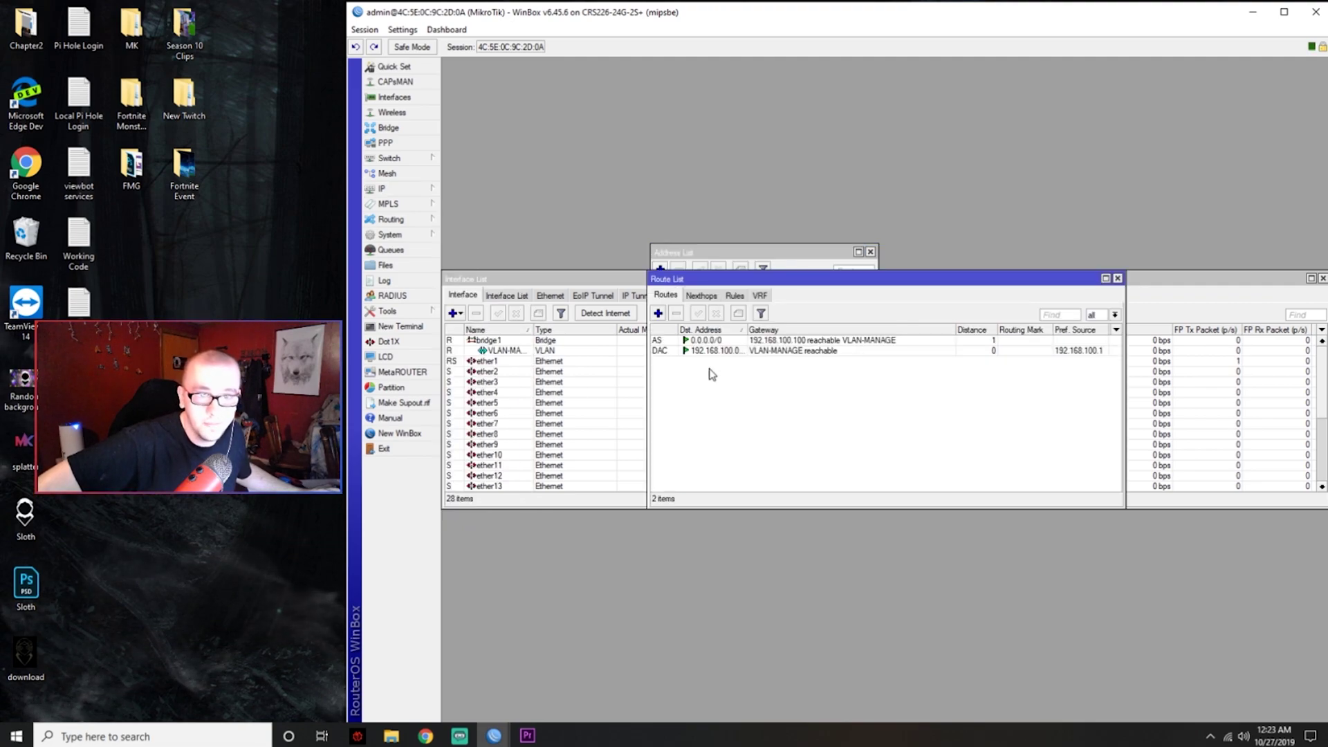
left_click(658, 315)
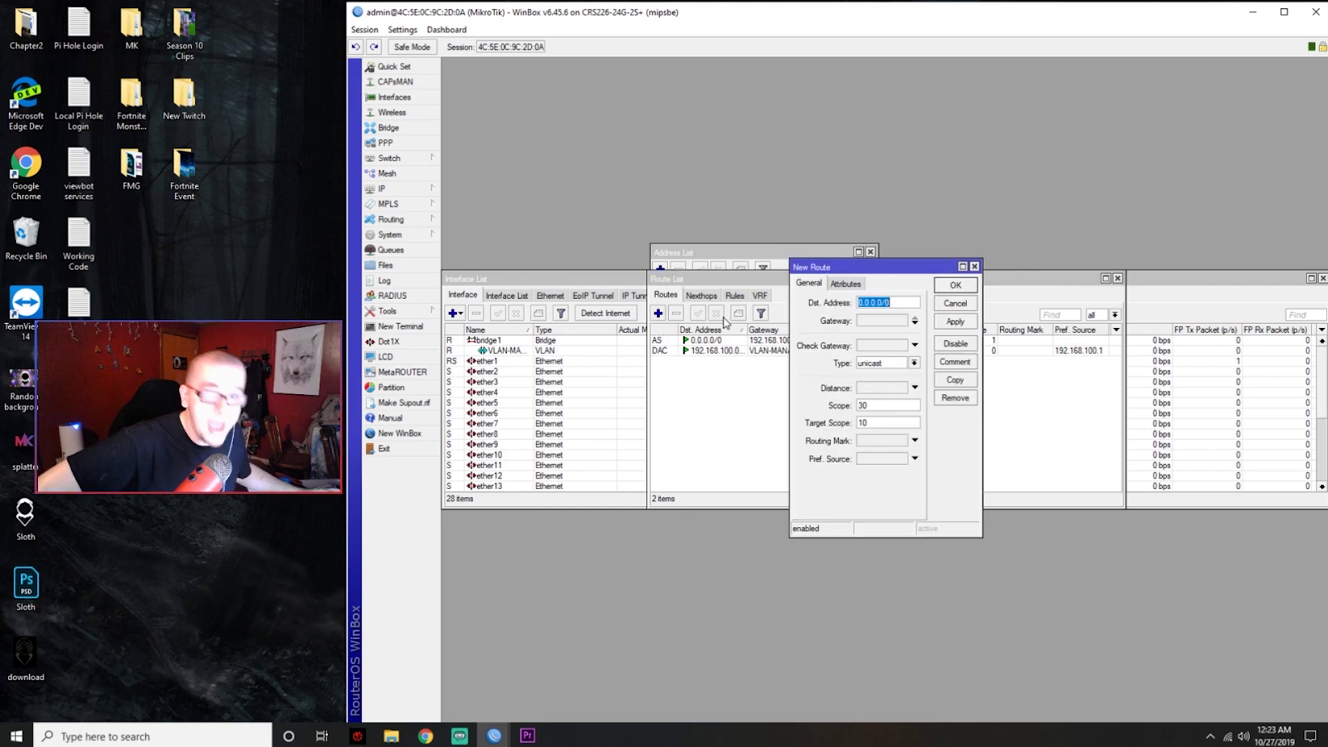
left_click(879, 322)
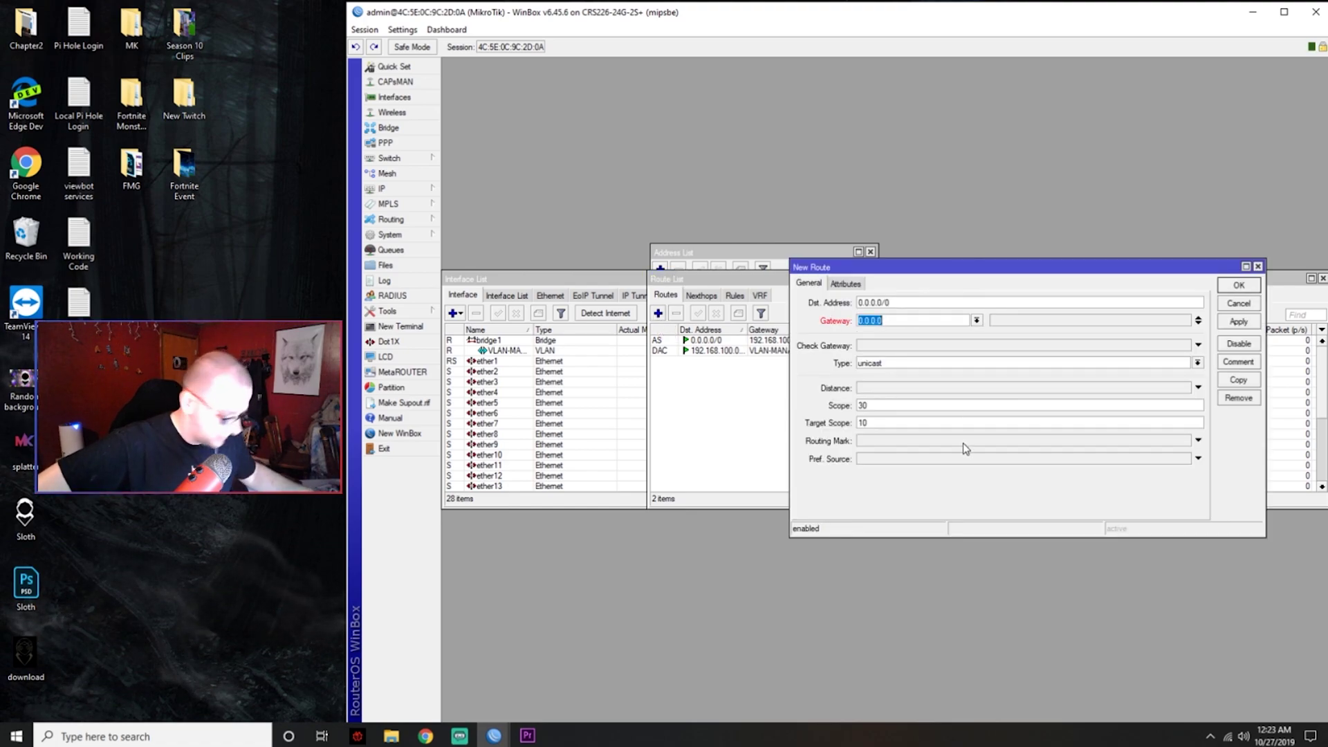
type("192.168.100.100")
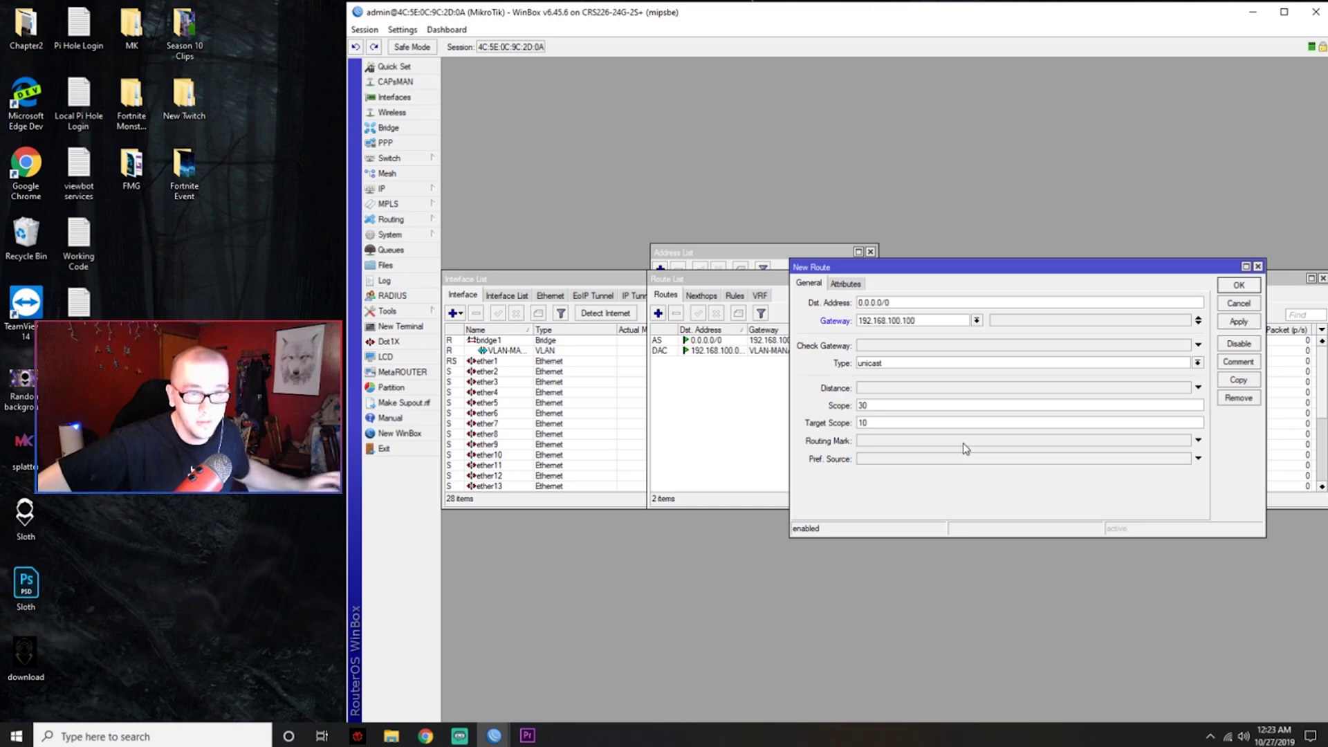
left_click(1238, 322)
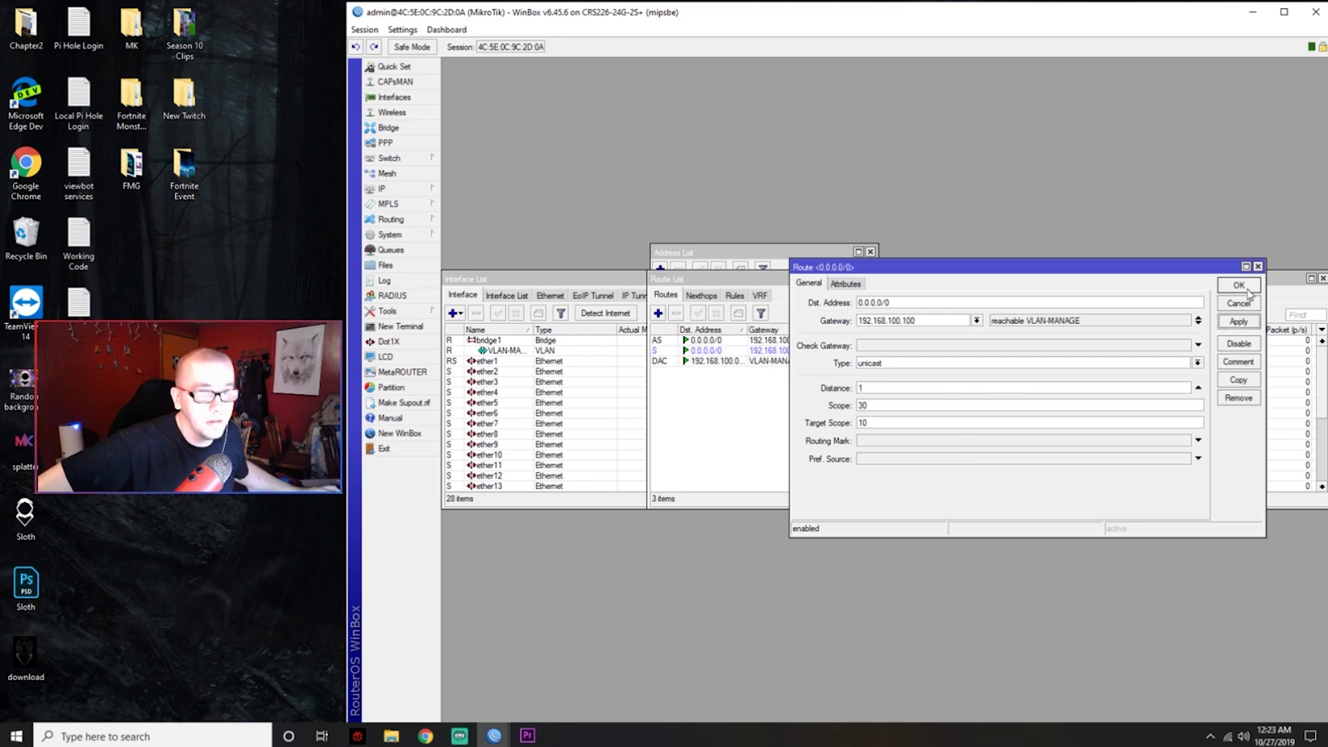
left_click(1246, 286)
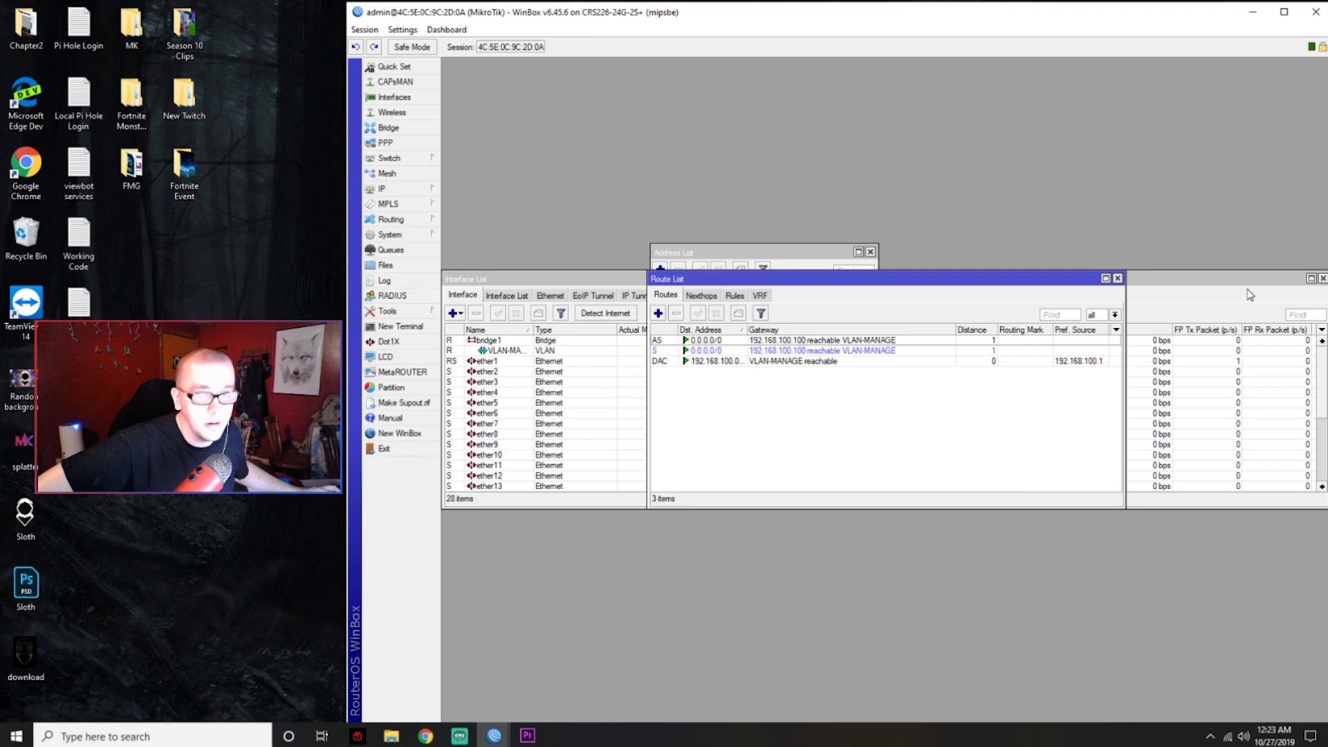
- Compare the two default routes, and close the route, address, interface and switch VLAN lists
left_click(831, 351)
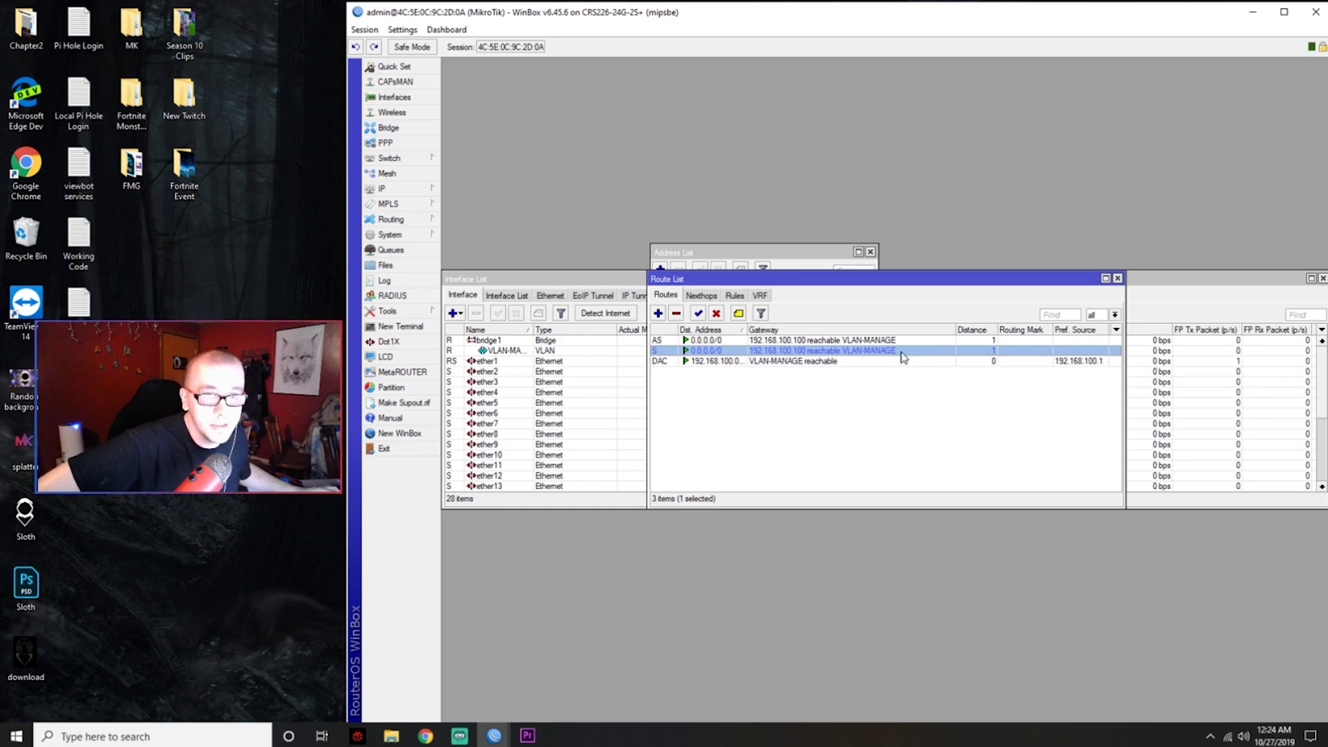
left_click(814, 341)
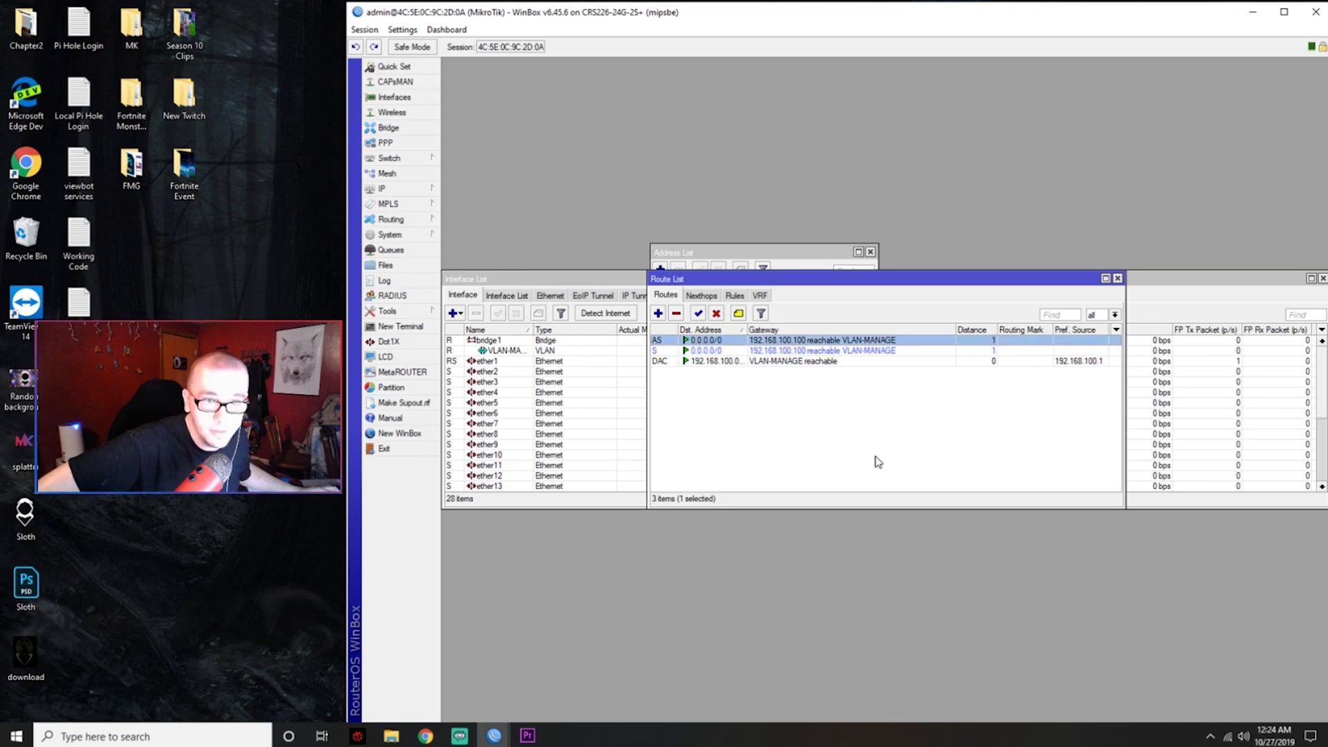
left_click(1117, 279)
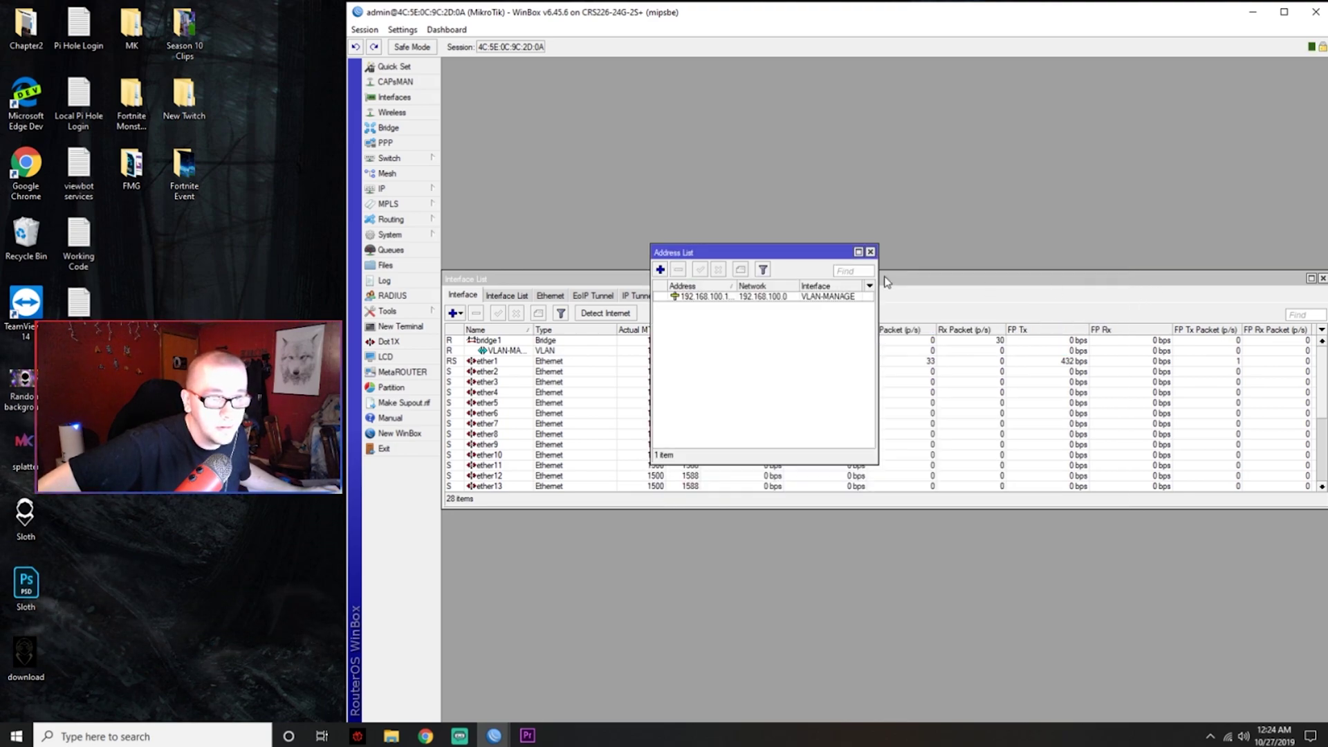
left_click(871, 253)
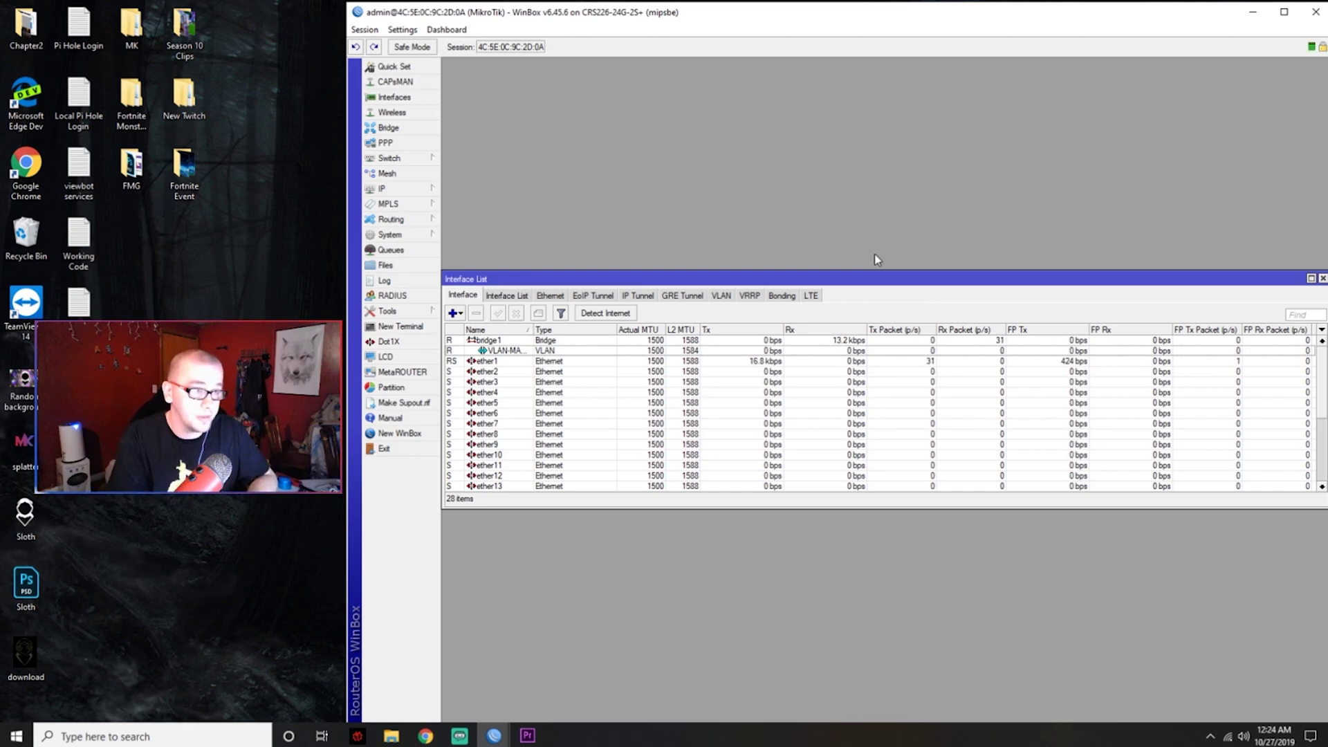
left_click(1323, 278)
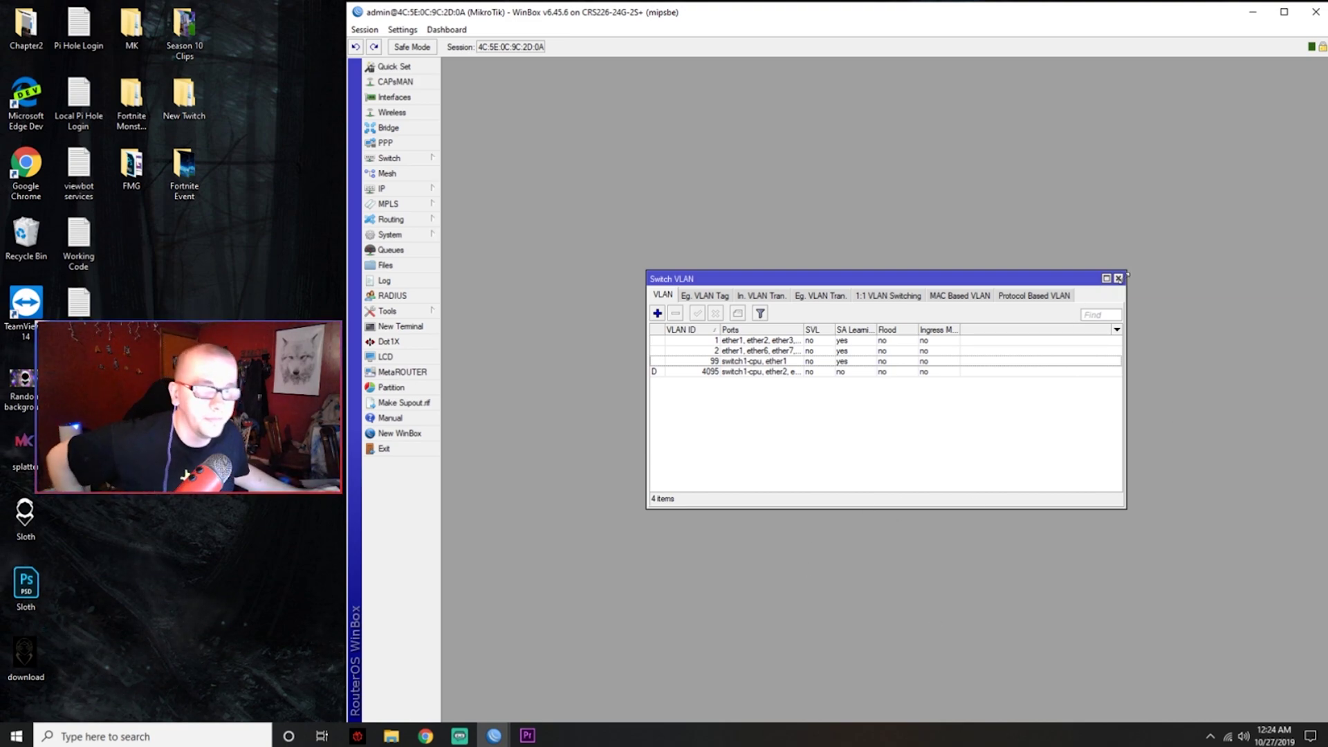
left_click(1119, 278)
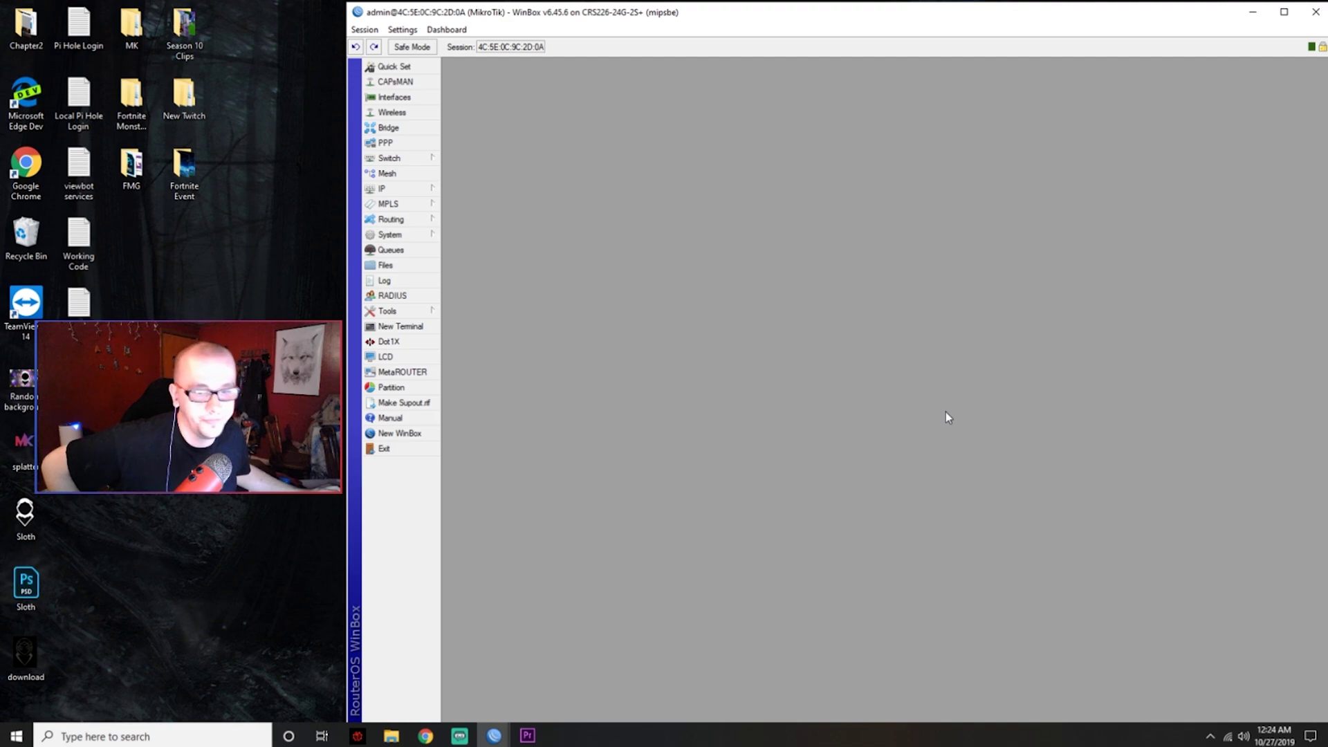
- Show the desktop and check the computer's active wired and Wi-Fi connections
key("super+d")
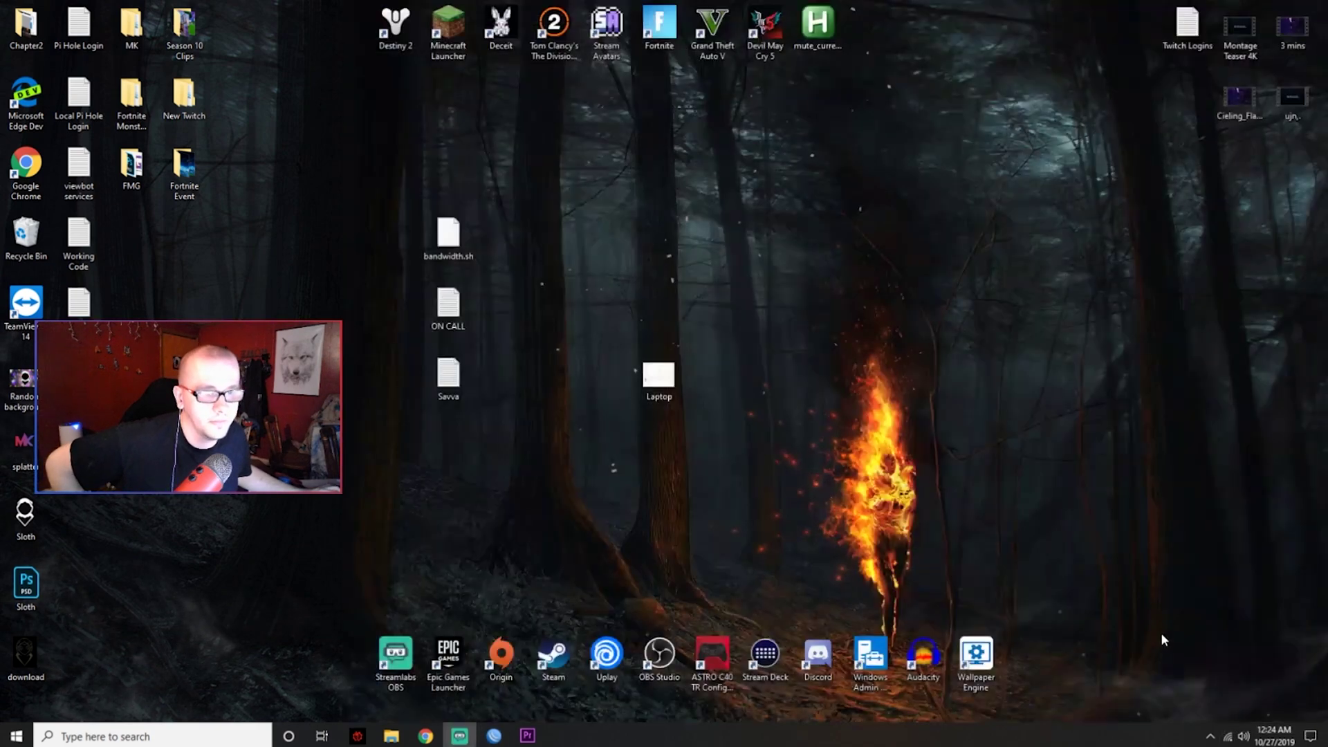
left_click(1228, 736)
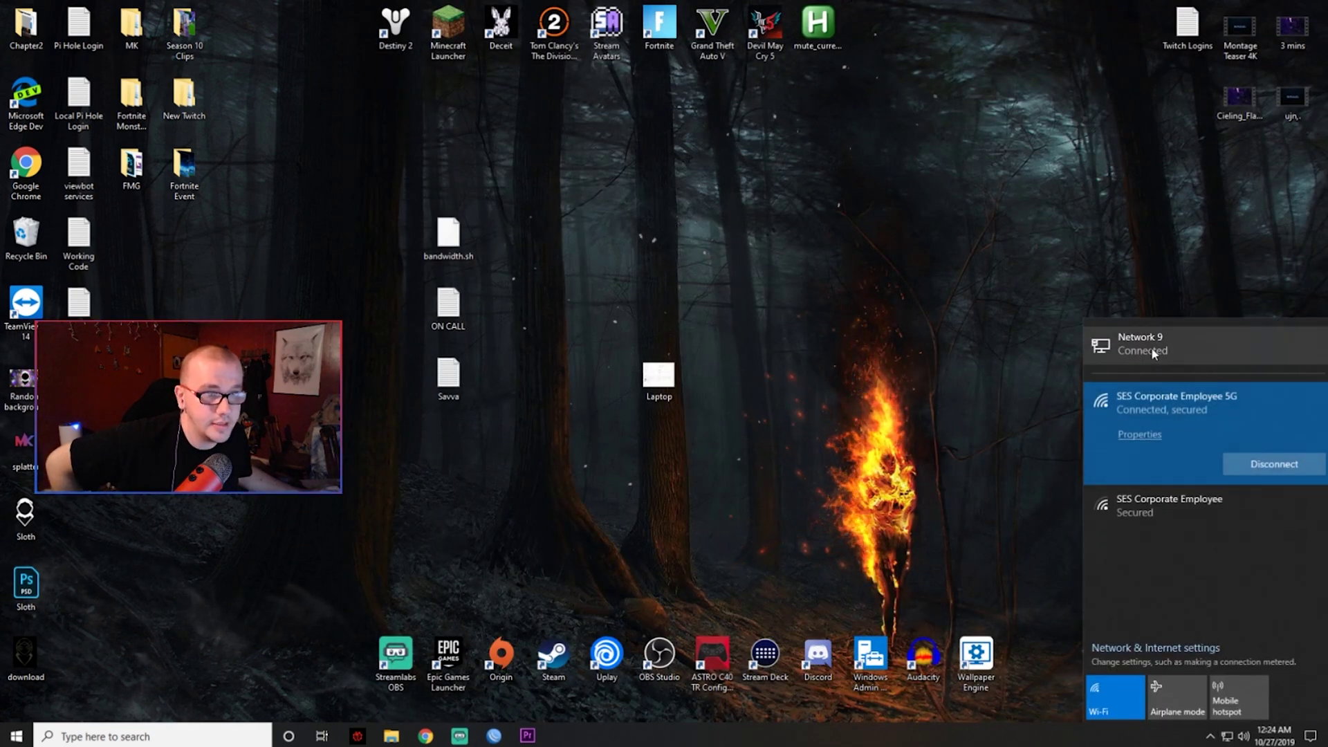
left_click(872, 244)
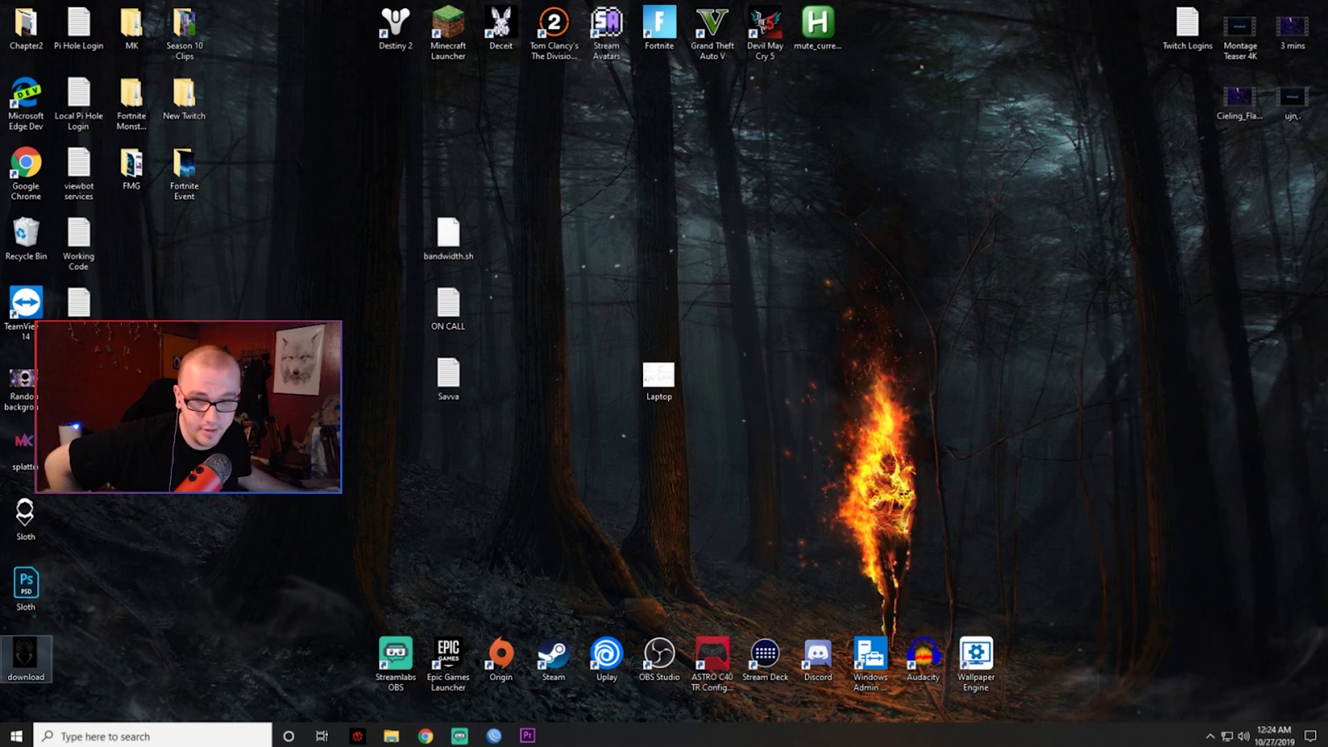
left_click(15, 734)
type("wi")
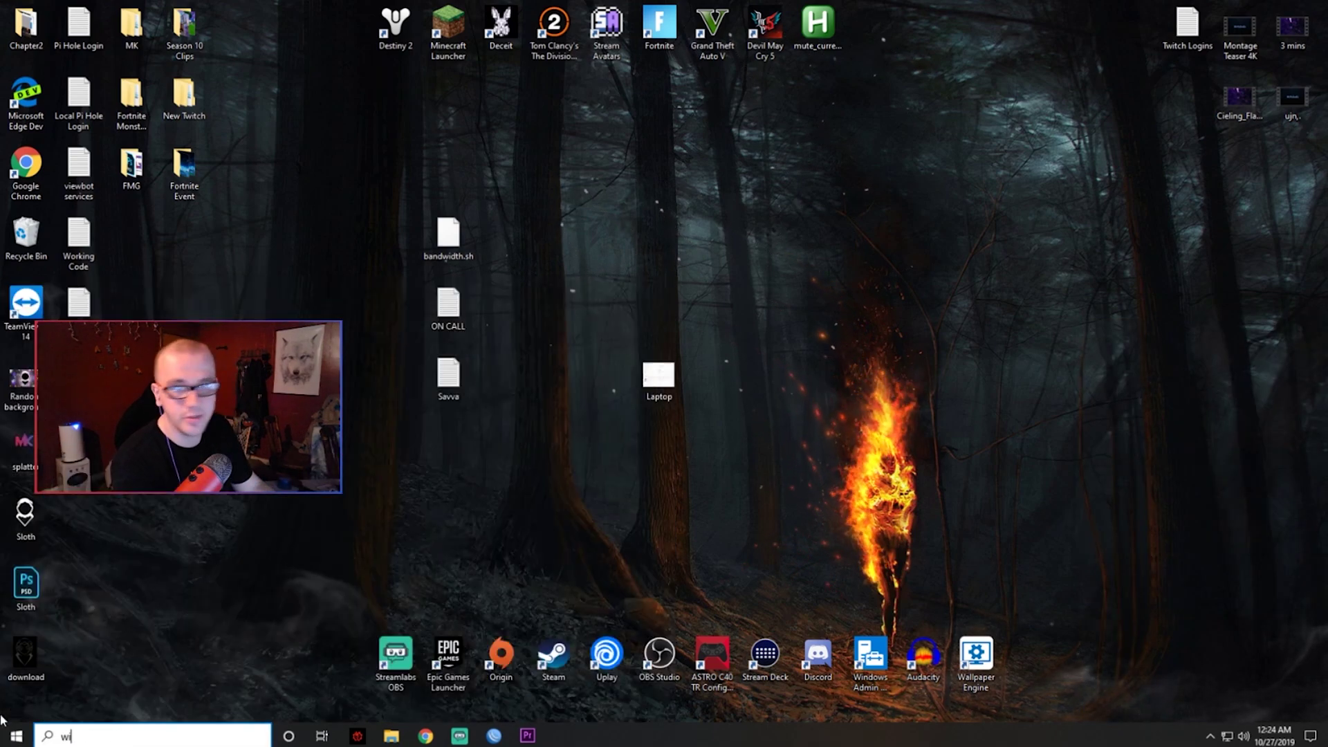
type("nboxe")
key("Return")
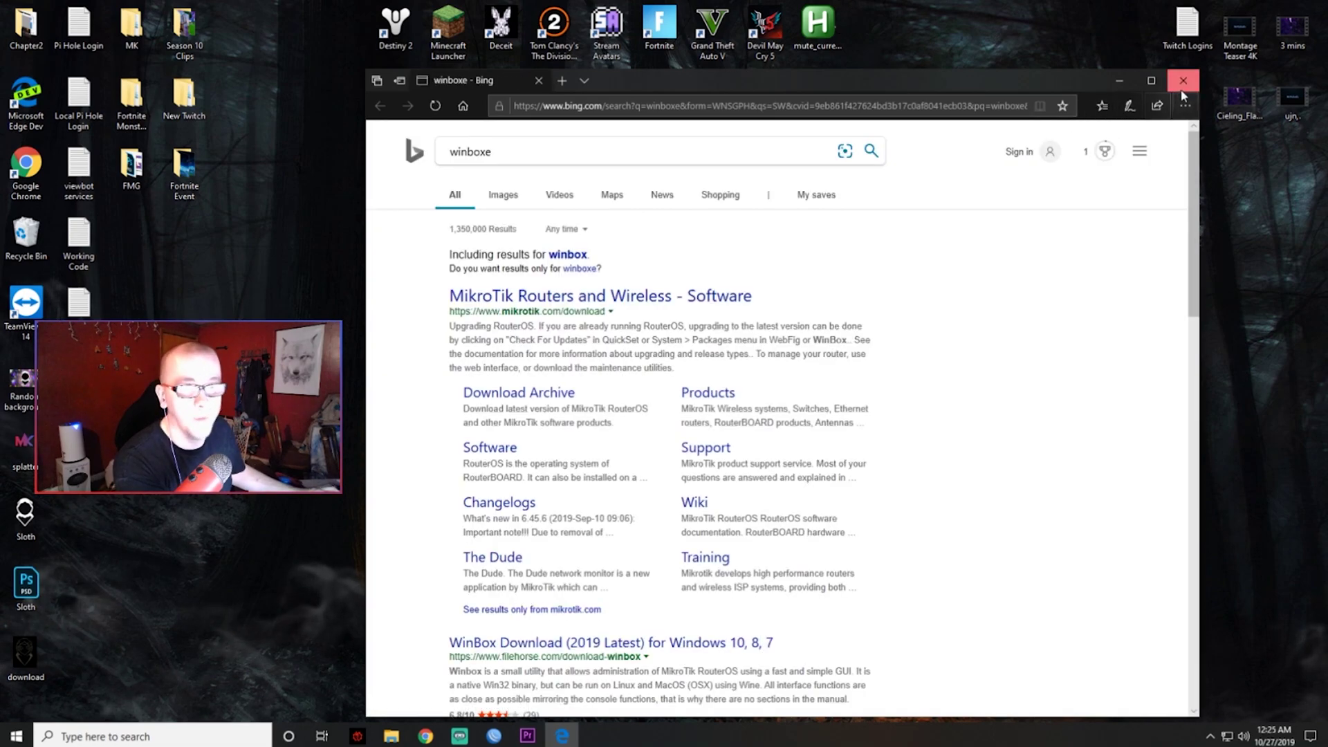
left_click(1183, 80)
- Launch a new WinBox session and connect to the switch at 192.168.100.1 with the admin login
key("super")
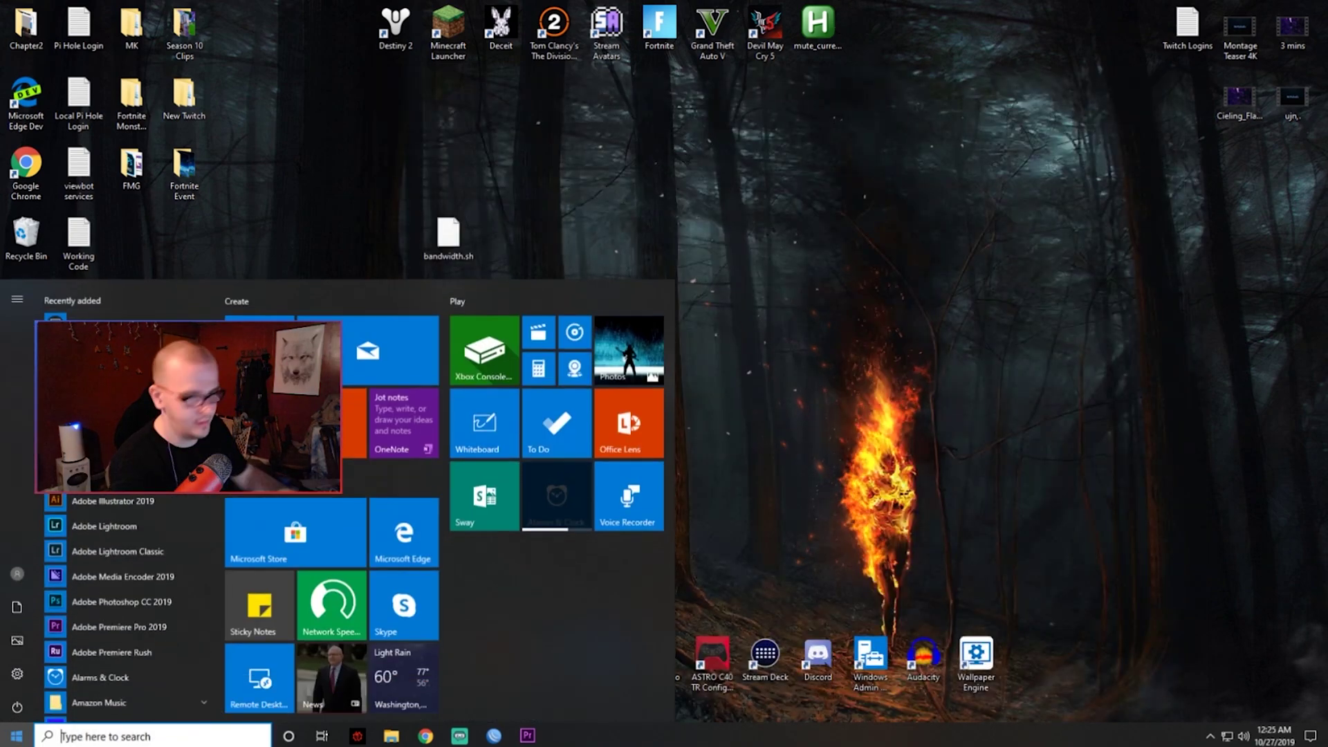
type("winbox")
key("Return")
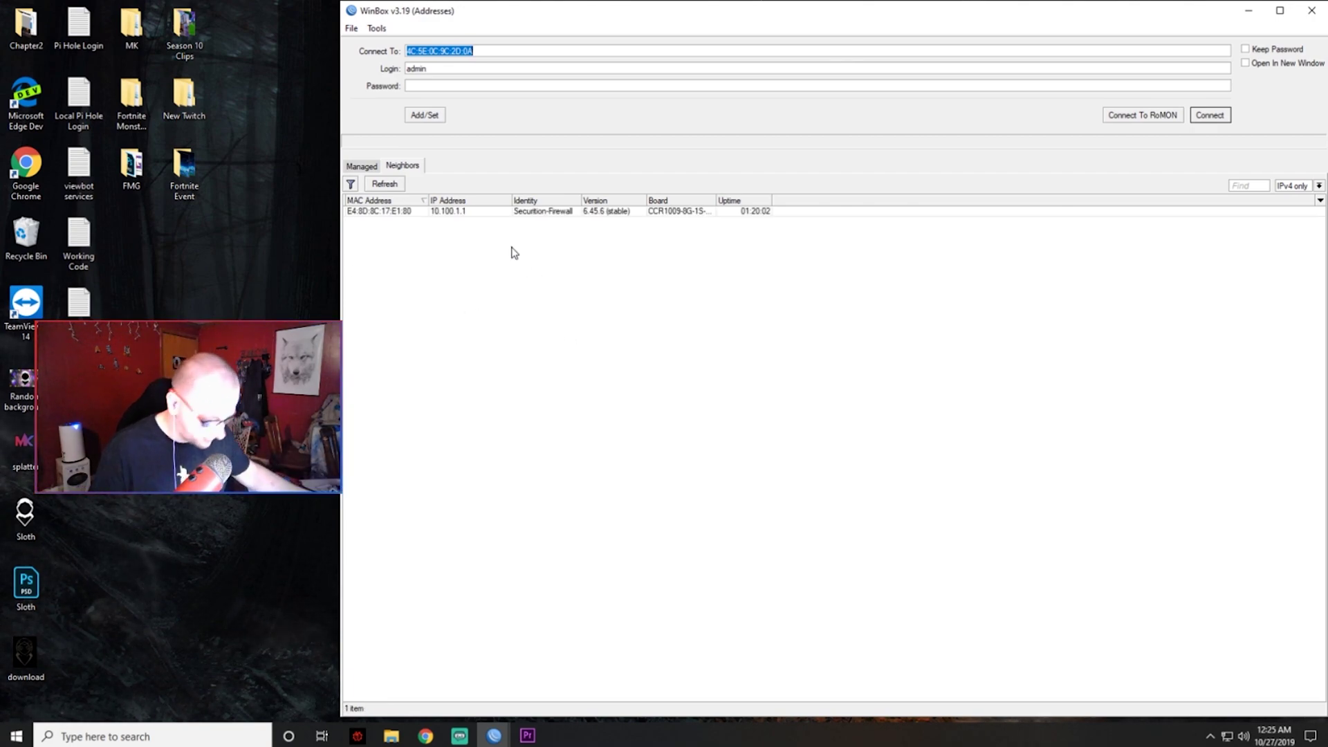
type("192.168.100.1")
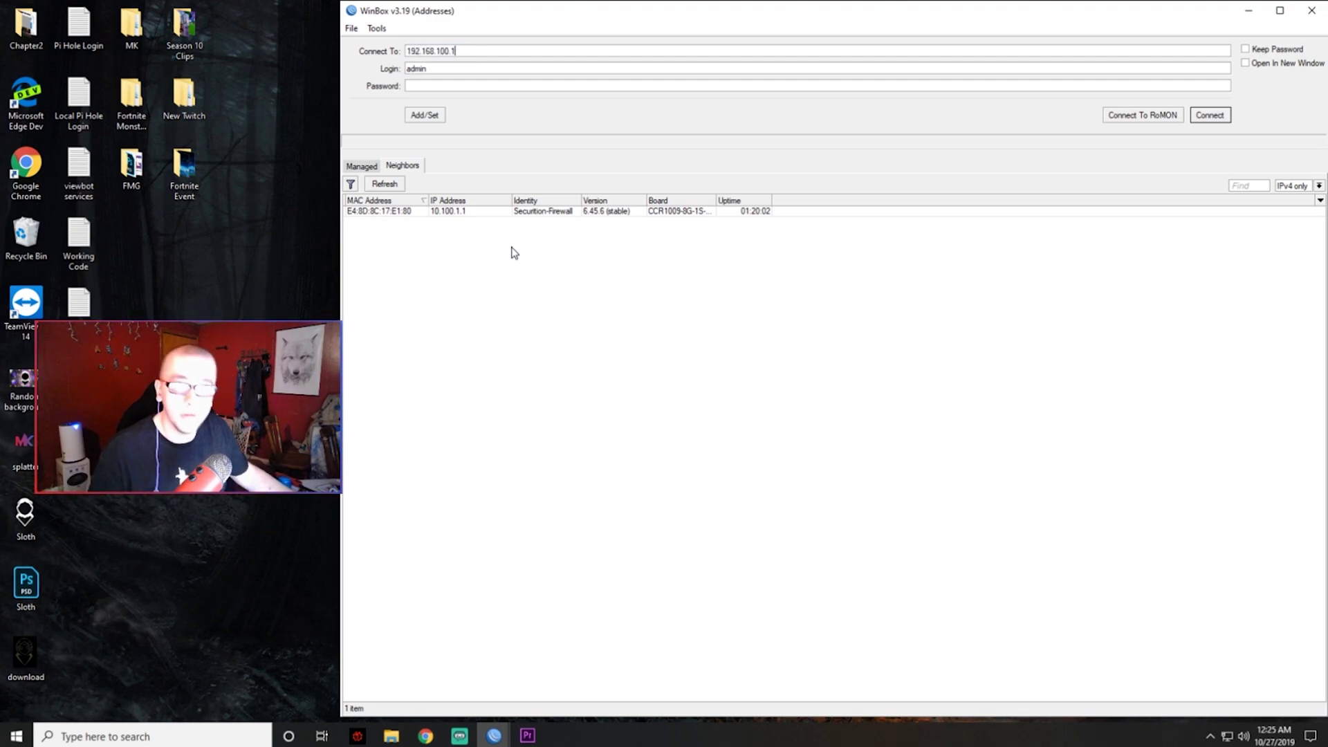
left_click(1210, 115)
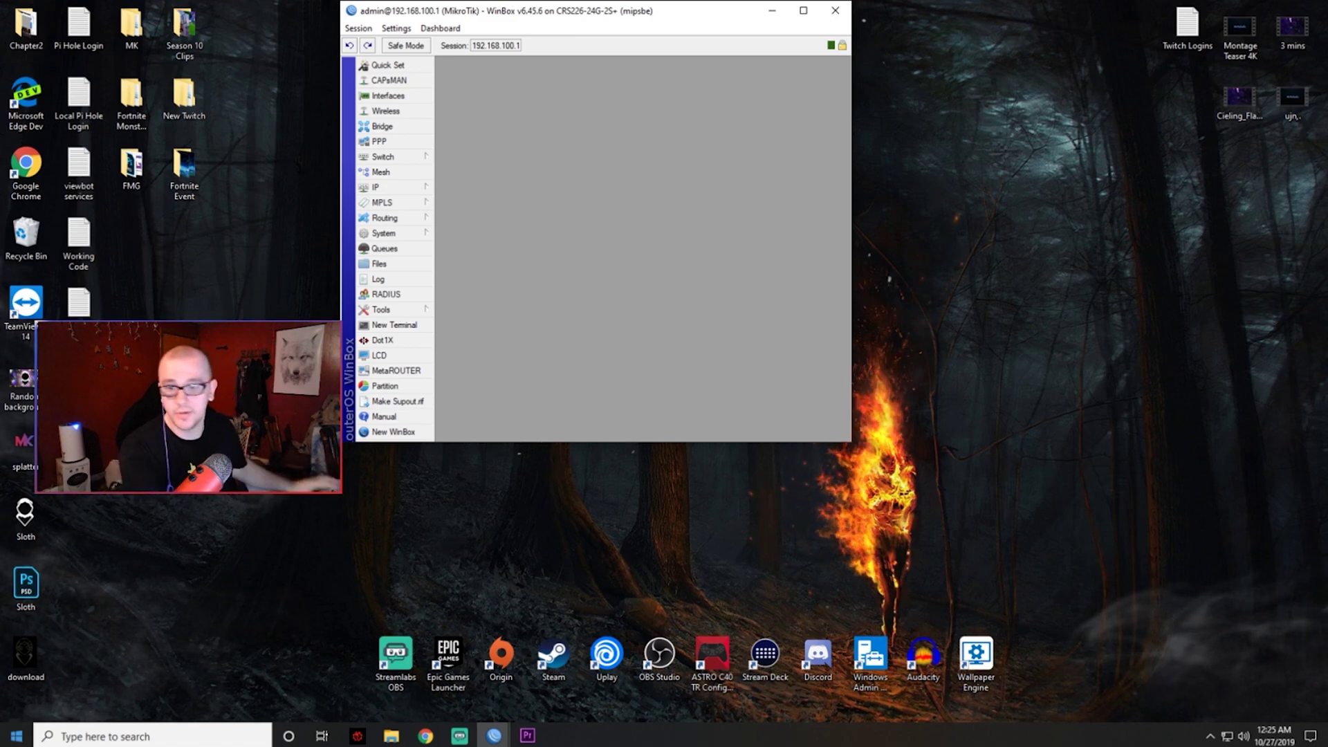
- Run ipconfig in a Command Prompt and examine the Ethernet adapter's IPv4 address
key("super")
type("cmd")
key("Return")
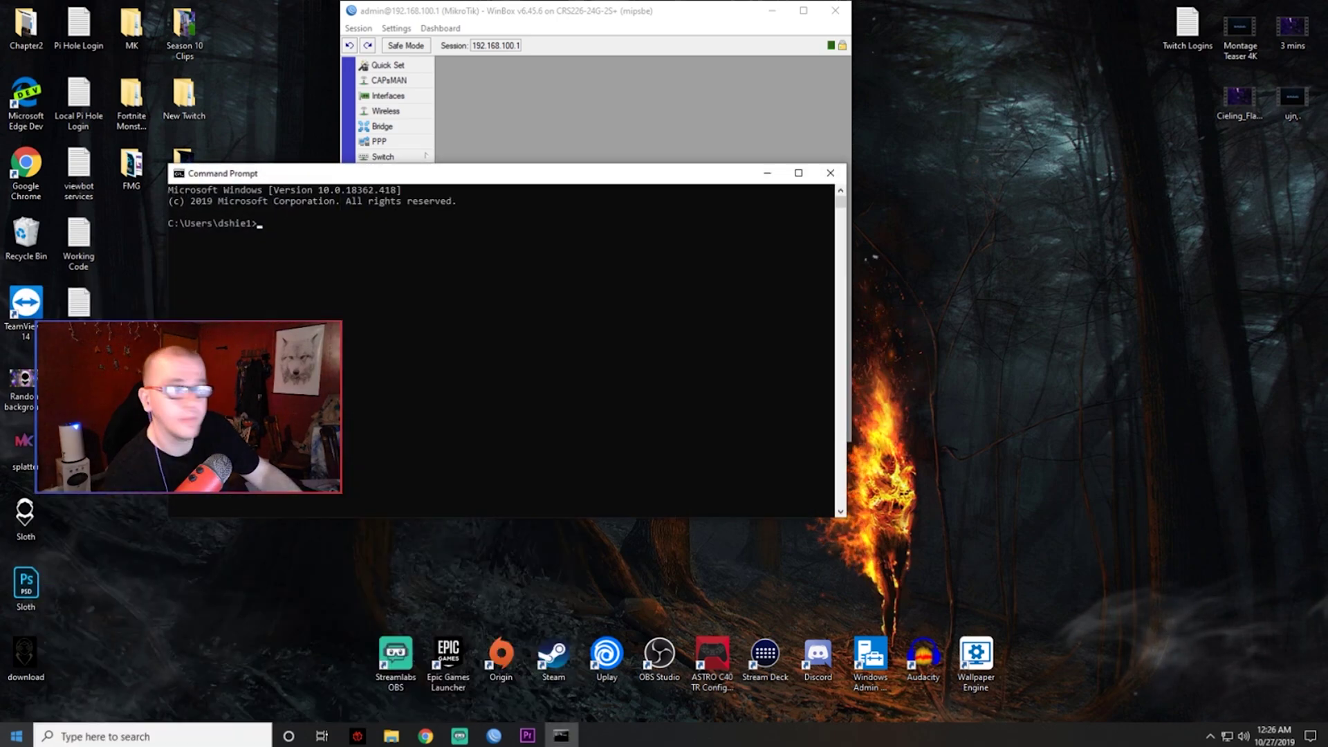
type("ipconfig")
key("Return")
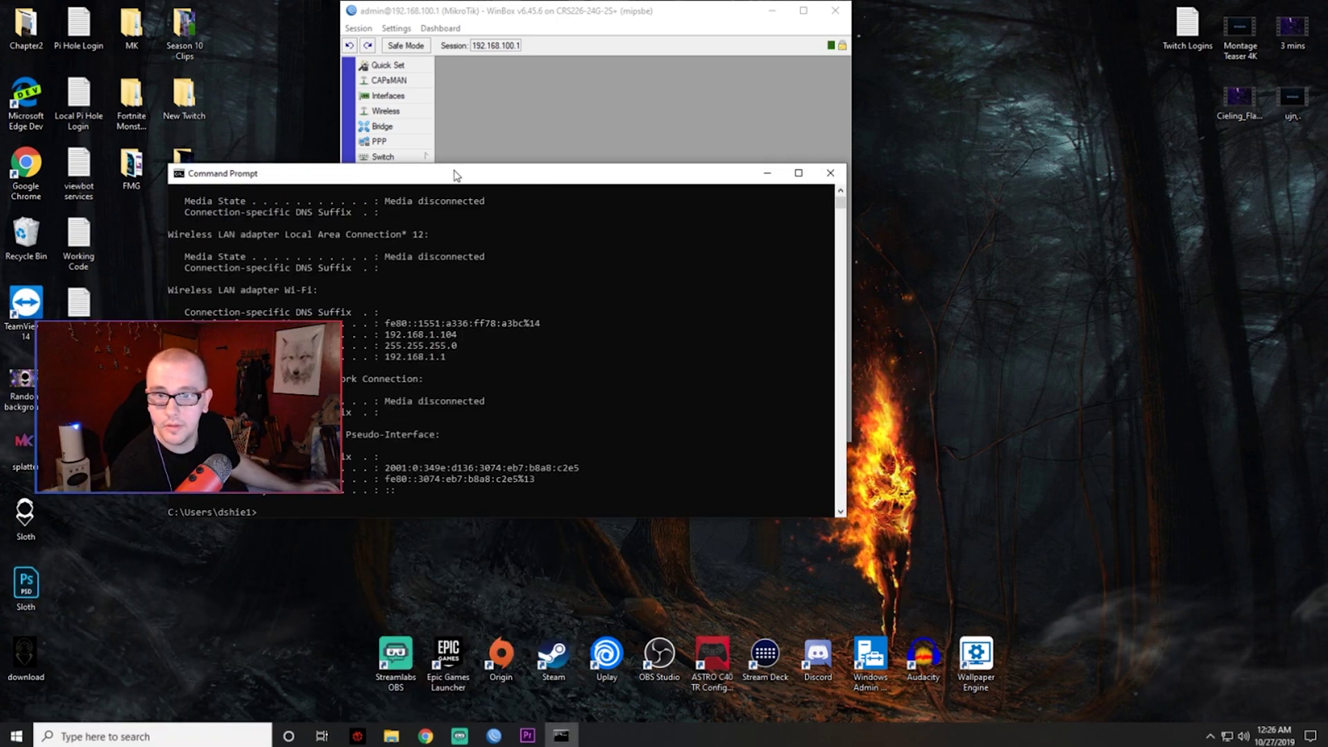
scroll(596, 303, "up", 5)
left_click_drag(489, 302, 389, 304)
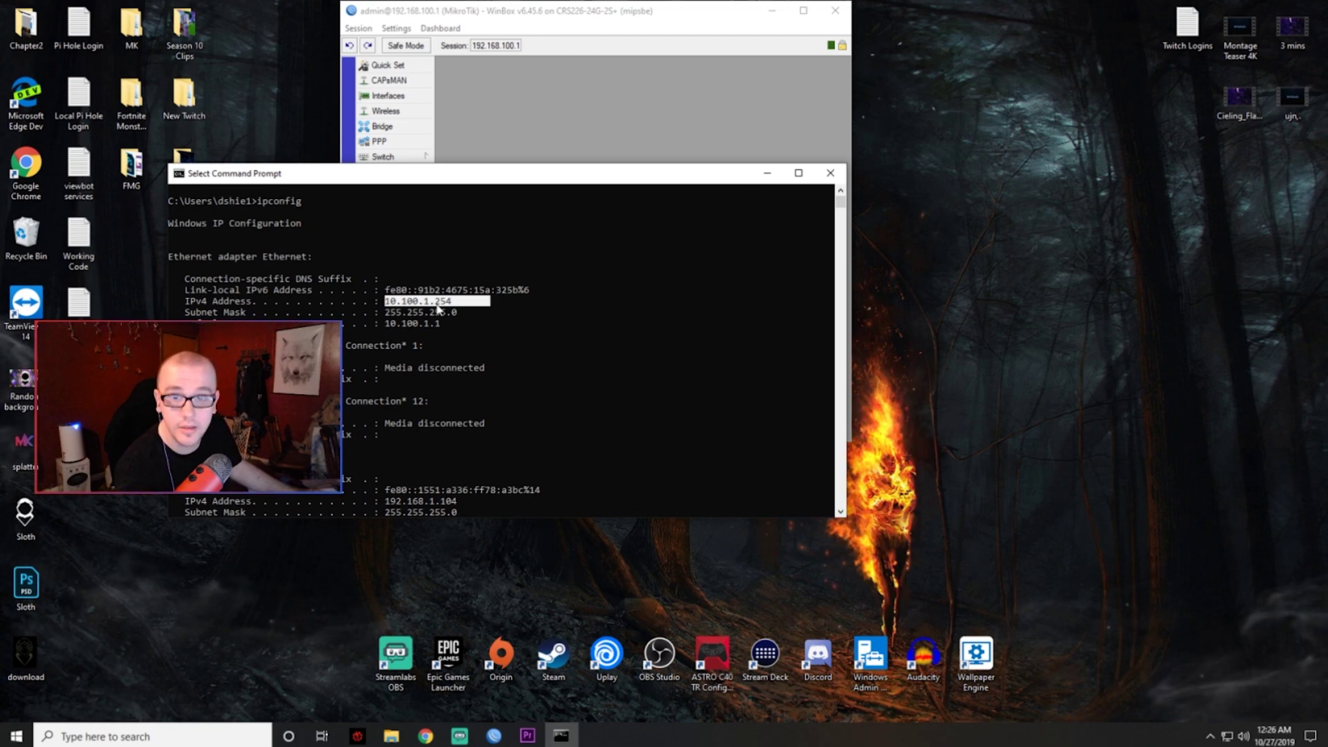
left_click(405, 318)
left_click_drag(385, 303, 457, 306)
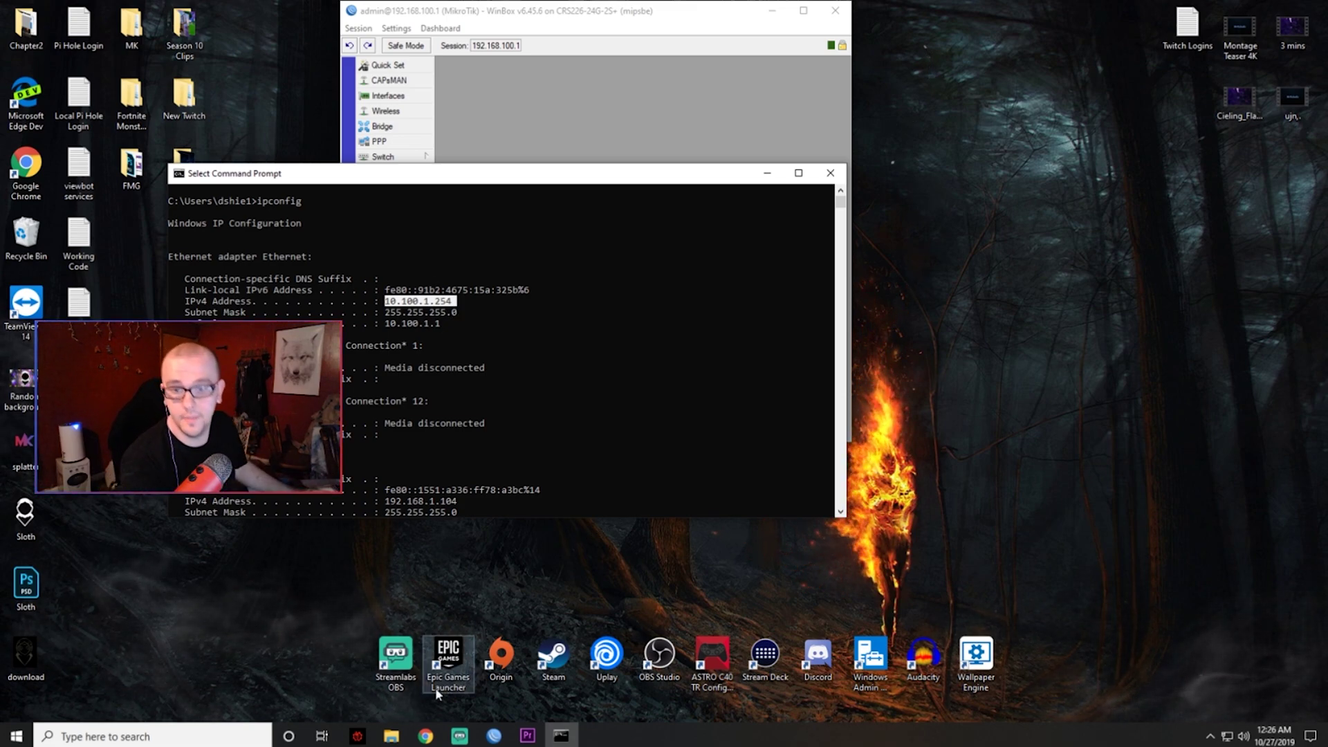
- Run an internet speed test on fast.com in a new Chrome window, and close its tab
right_click(426, 736)
left_click(409, 659)
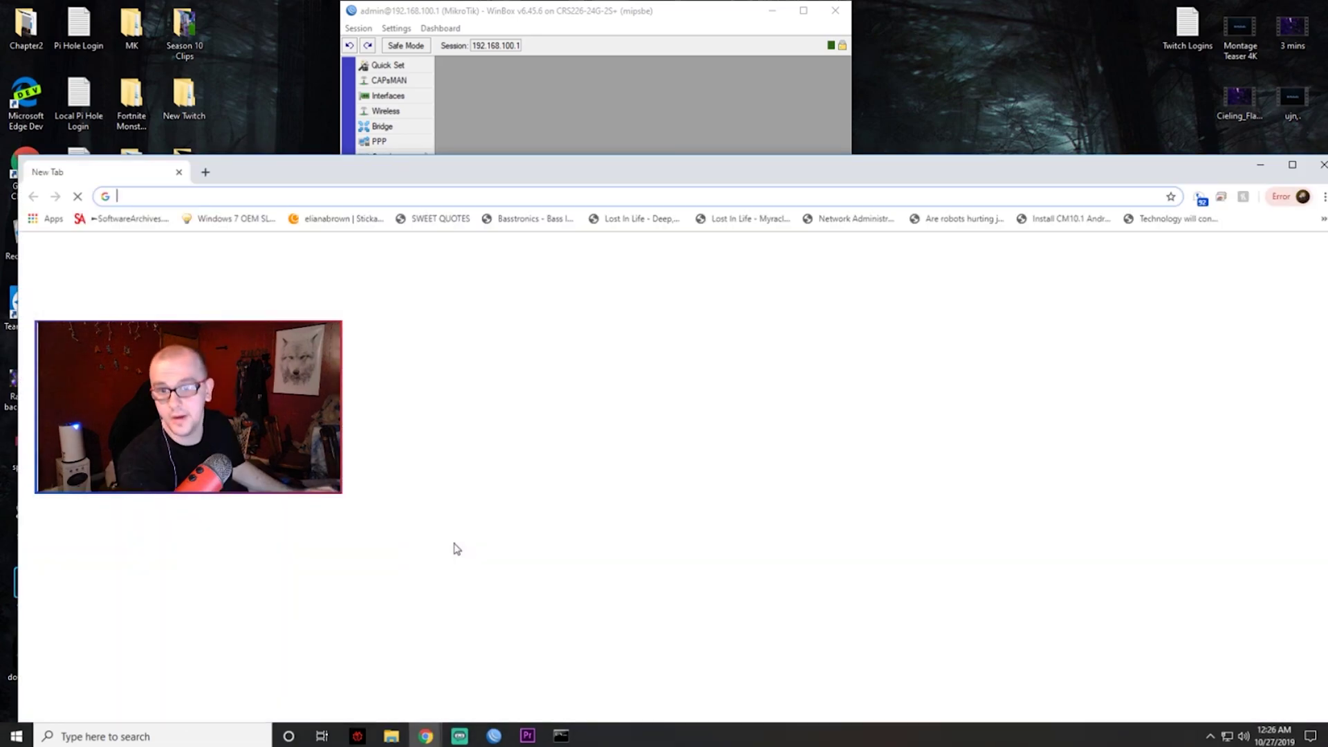
type("fast.com")
key("Return")
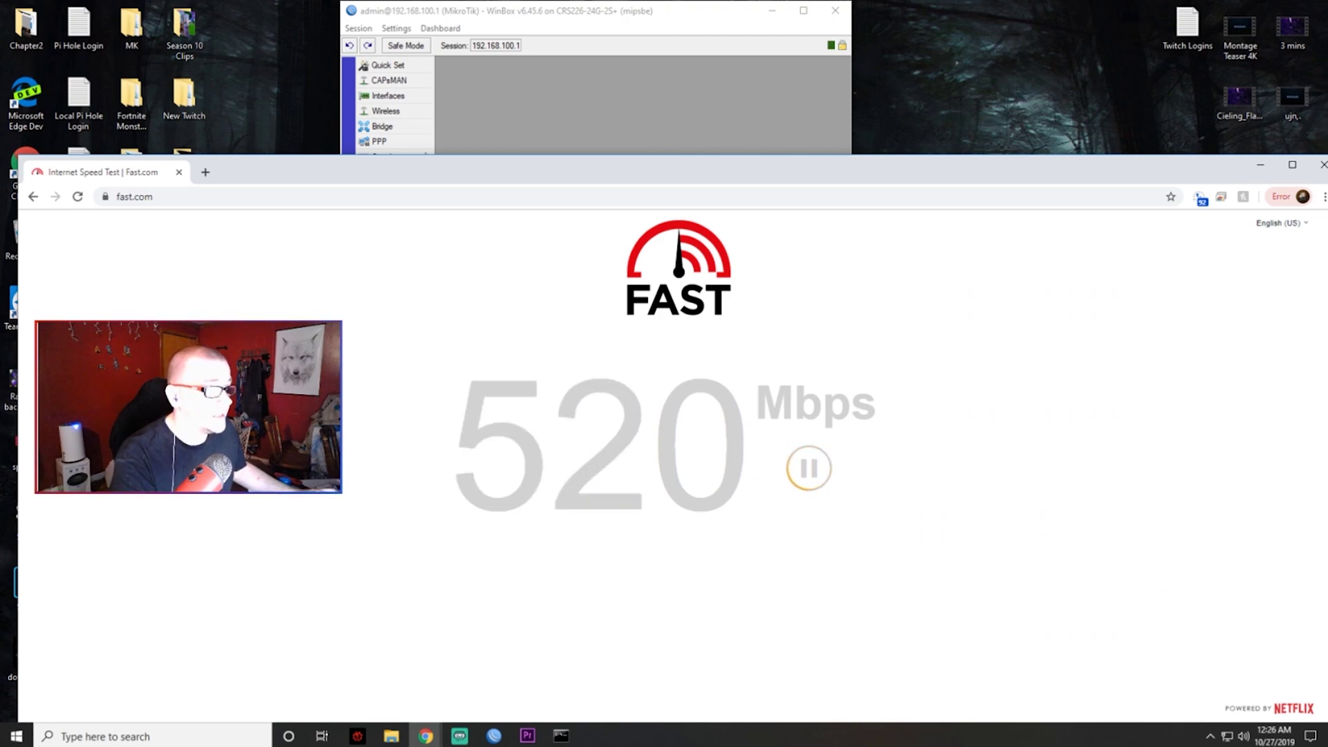
left_click(179, 173)
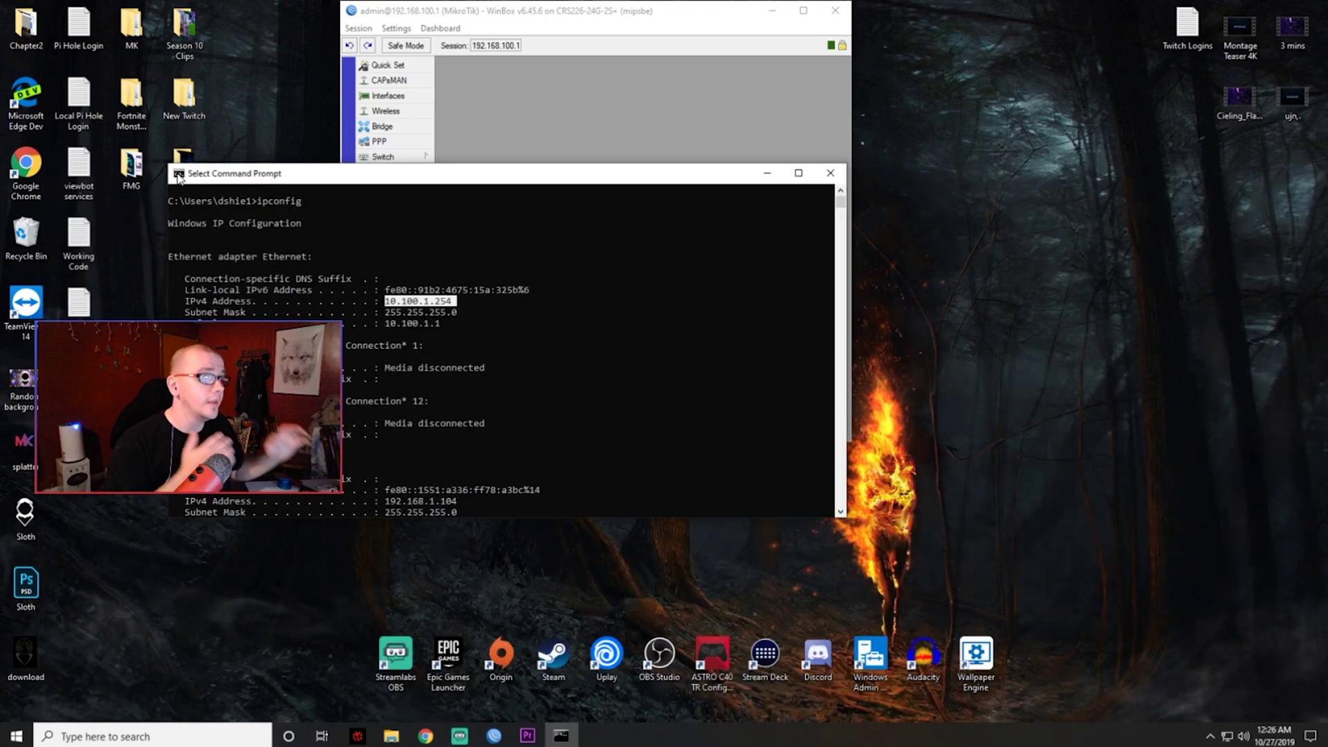